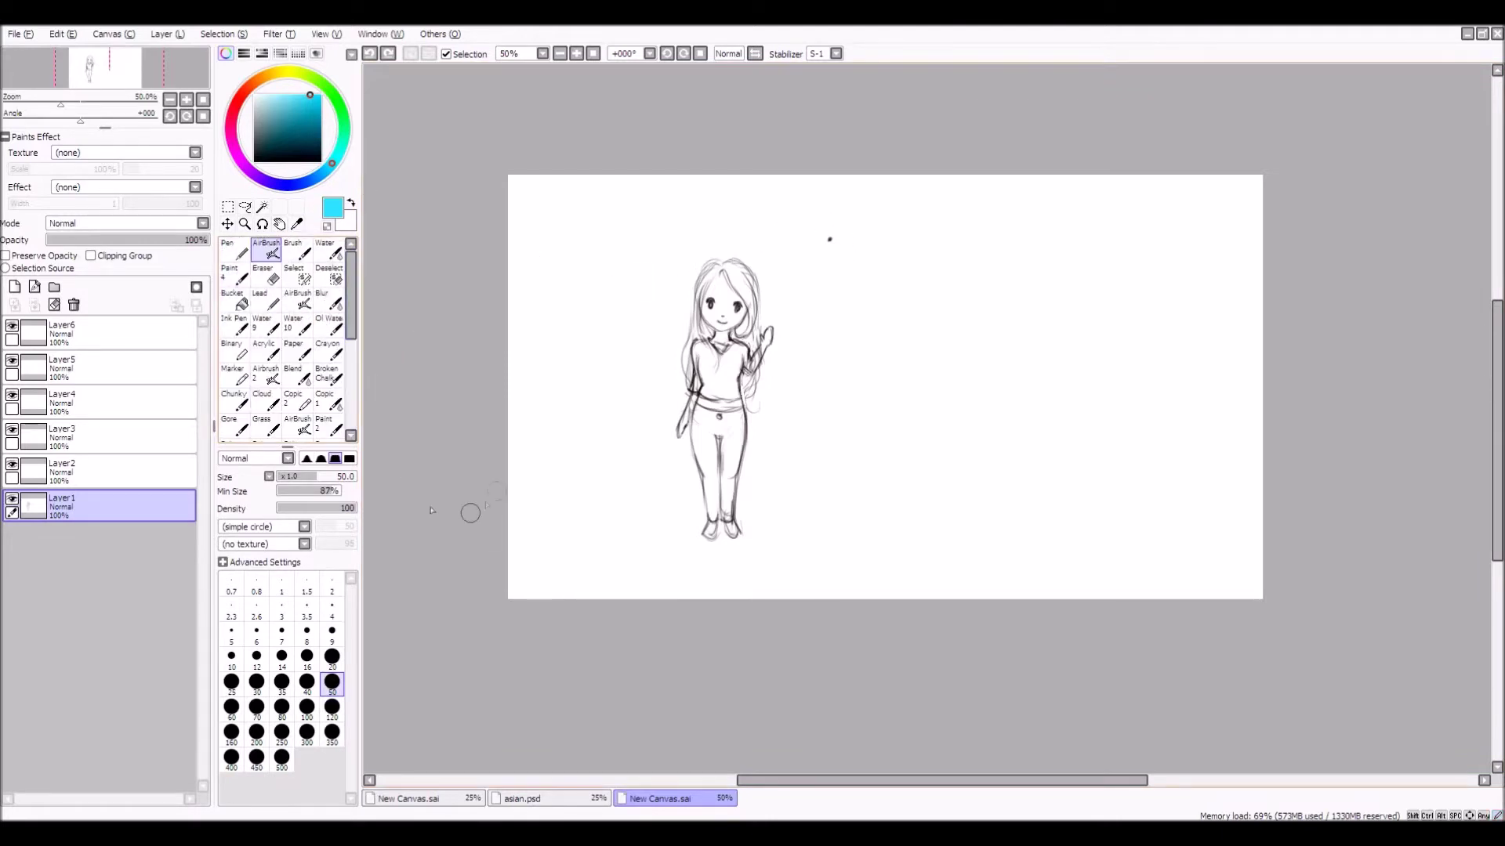
Zoom the canvas to 600% on the small dark dot above the waving girl sketch
scroll(343, 344, down, 3)
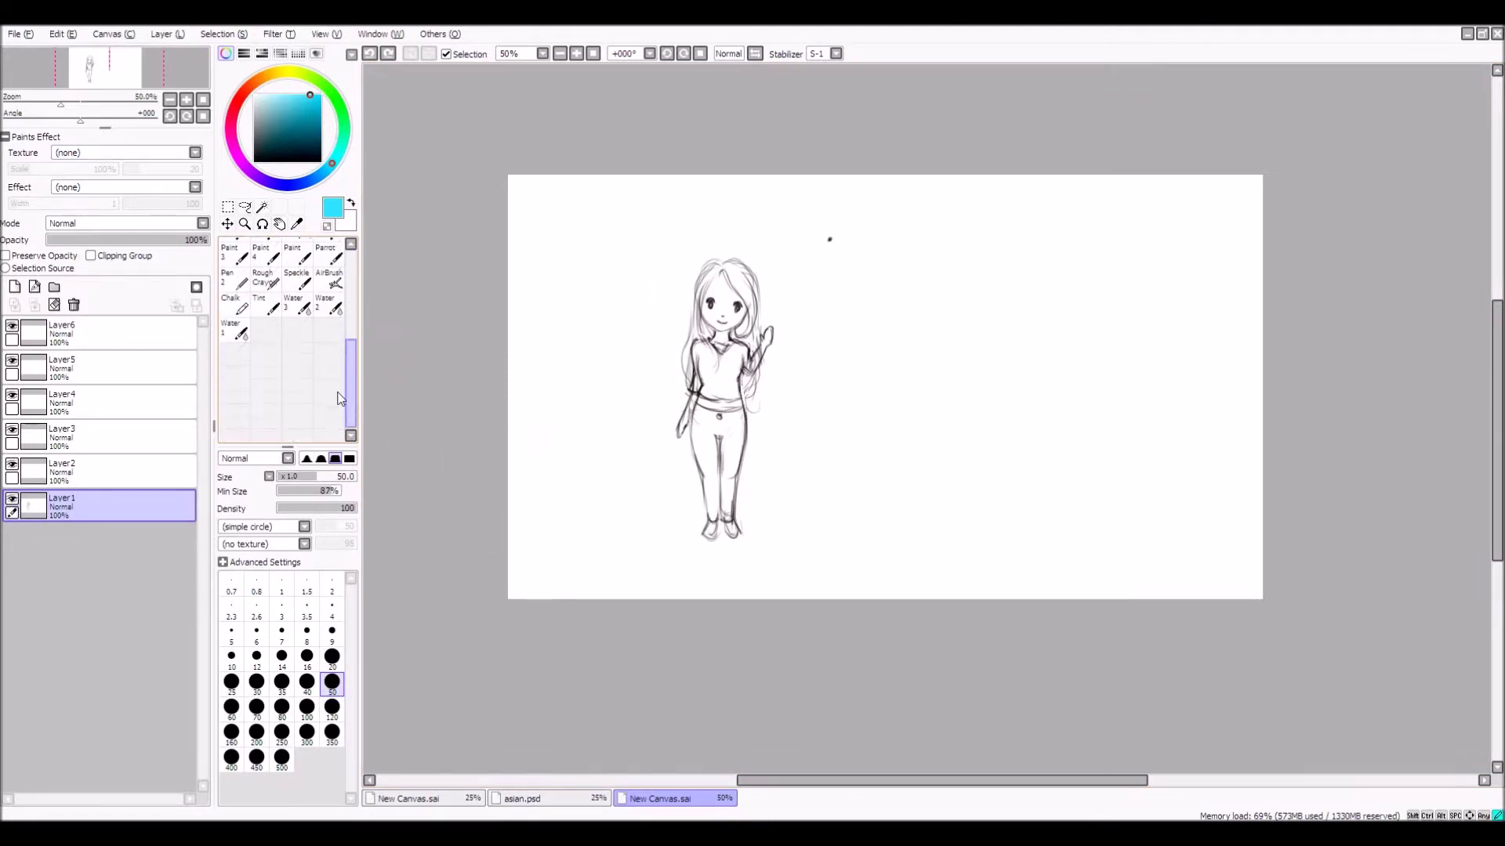
scroll(343, 349, up, 3)
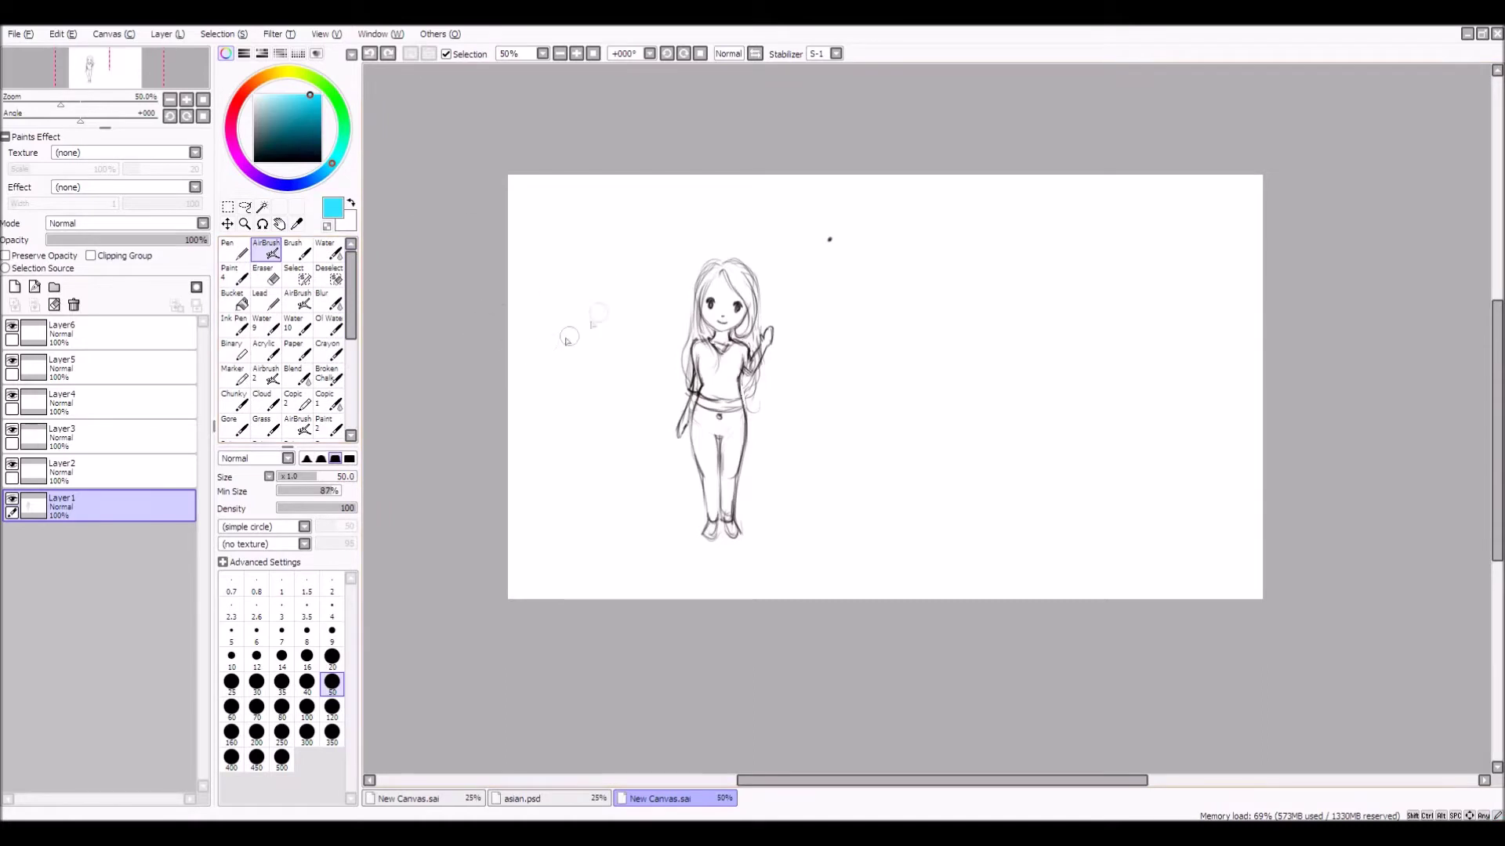
scroll(596, 288, up, 1)
scroll(625, 295, down, 1)
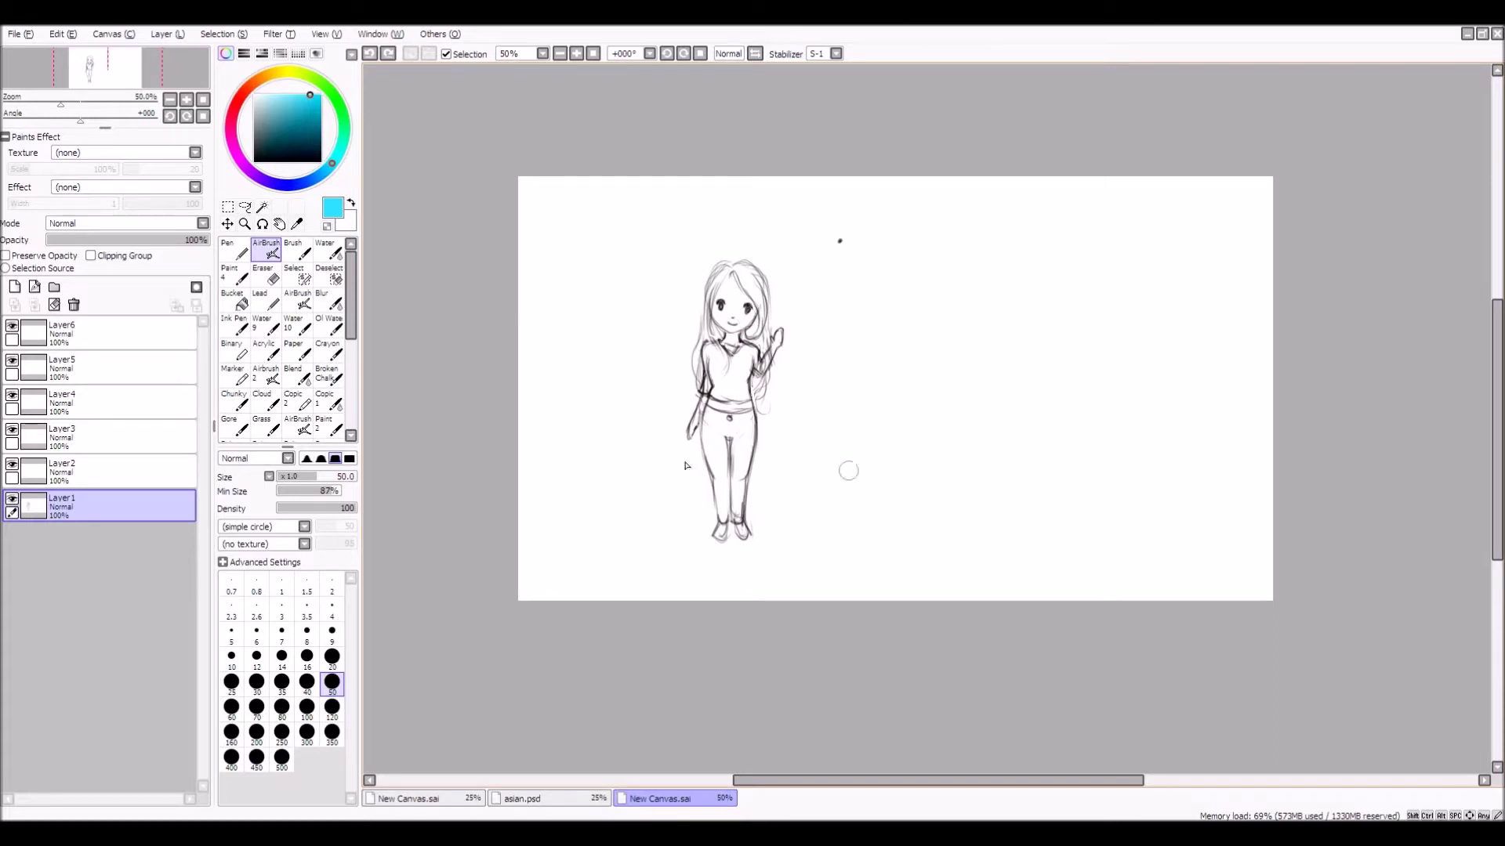
scroll(825, 439, up, 1)
scroll(787, 435, down, 1)
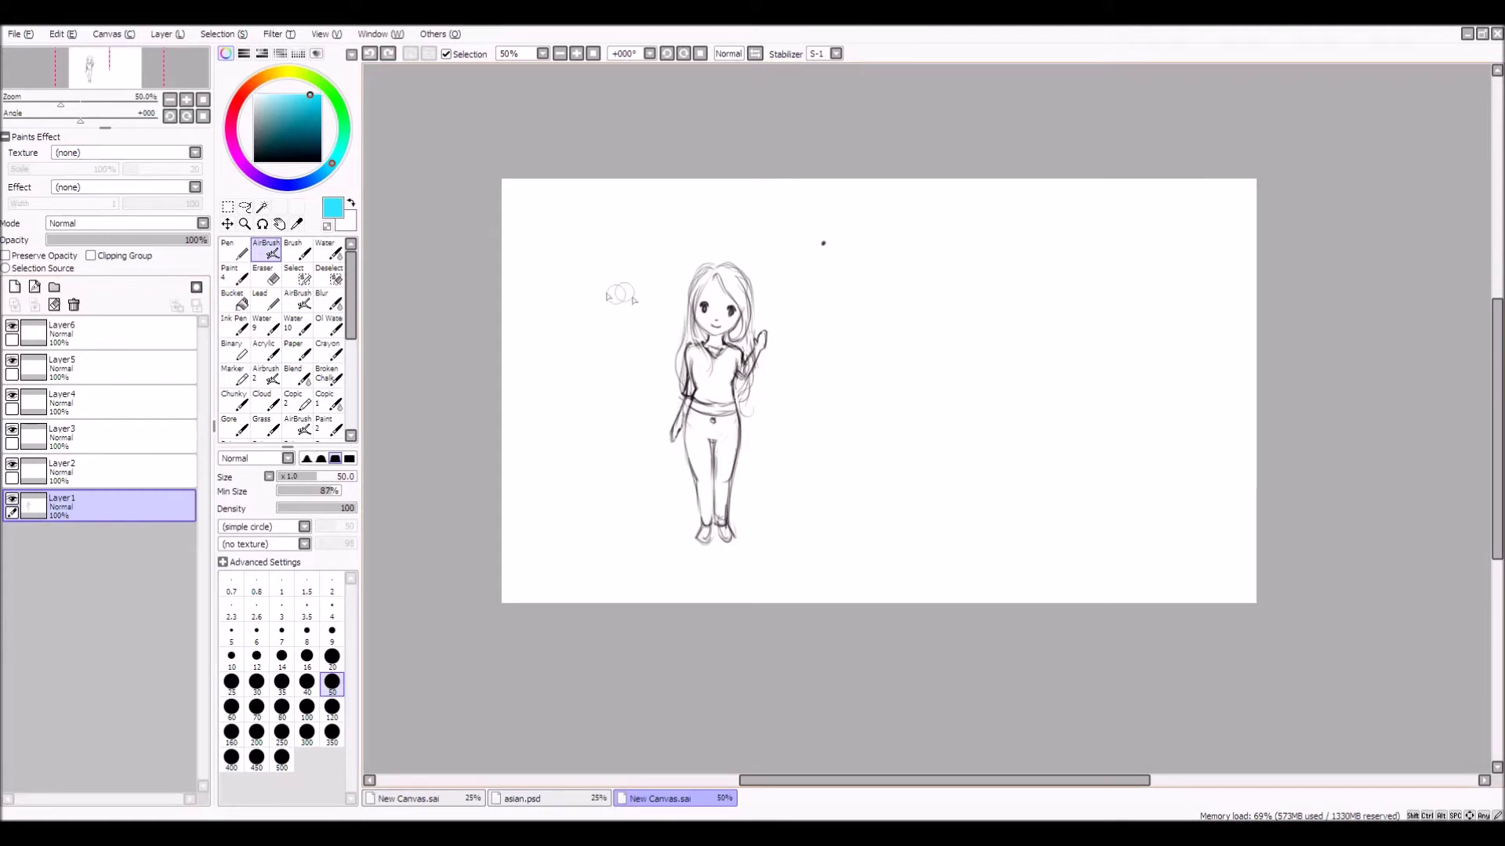
scroll(822, 240, up, 6)
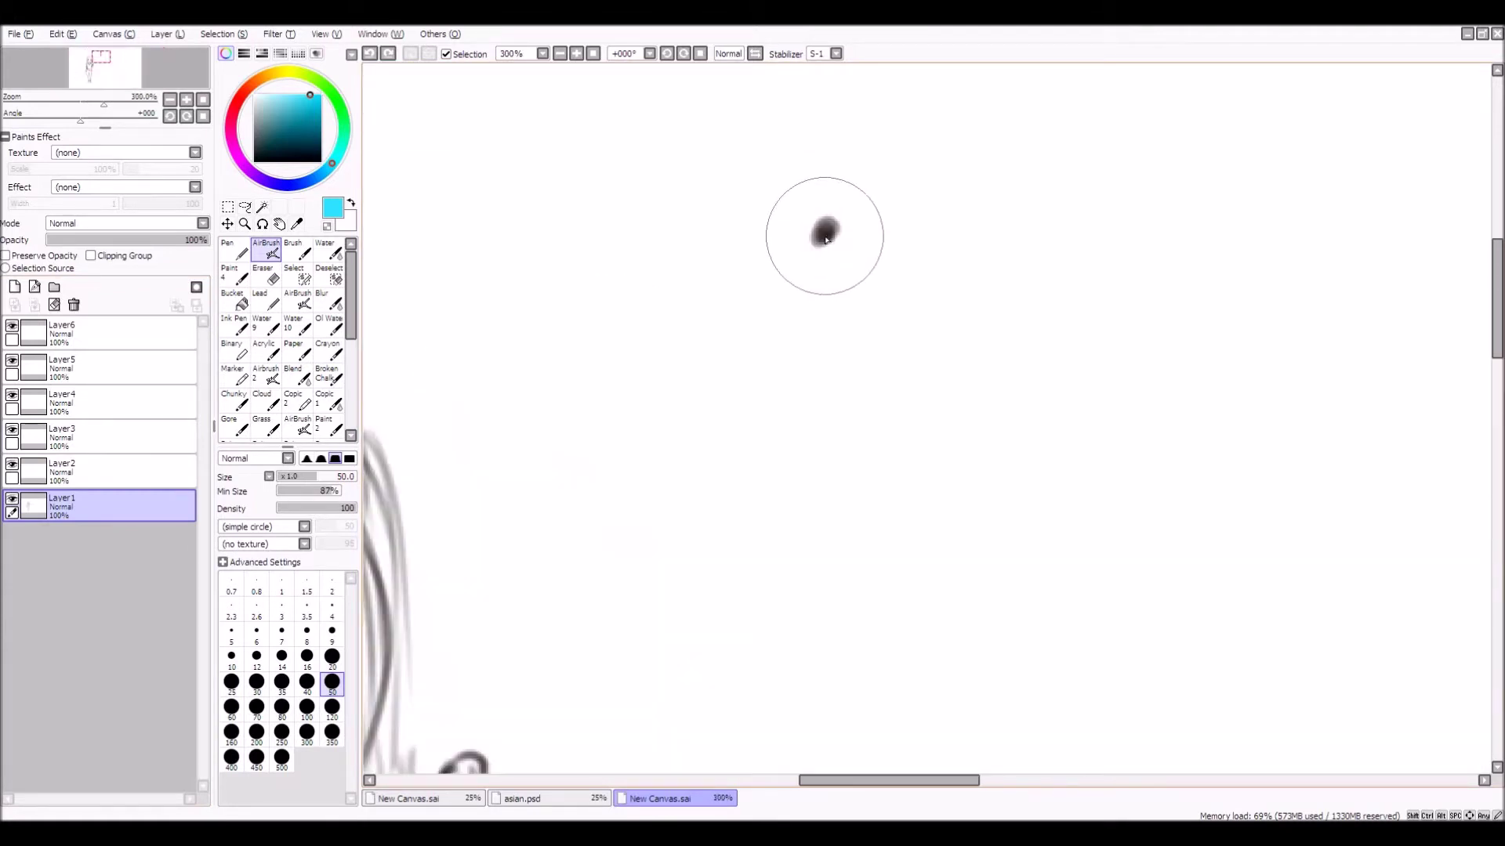
scroll(828, 239, down, 6)
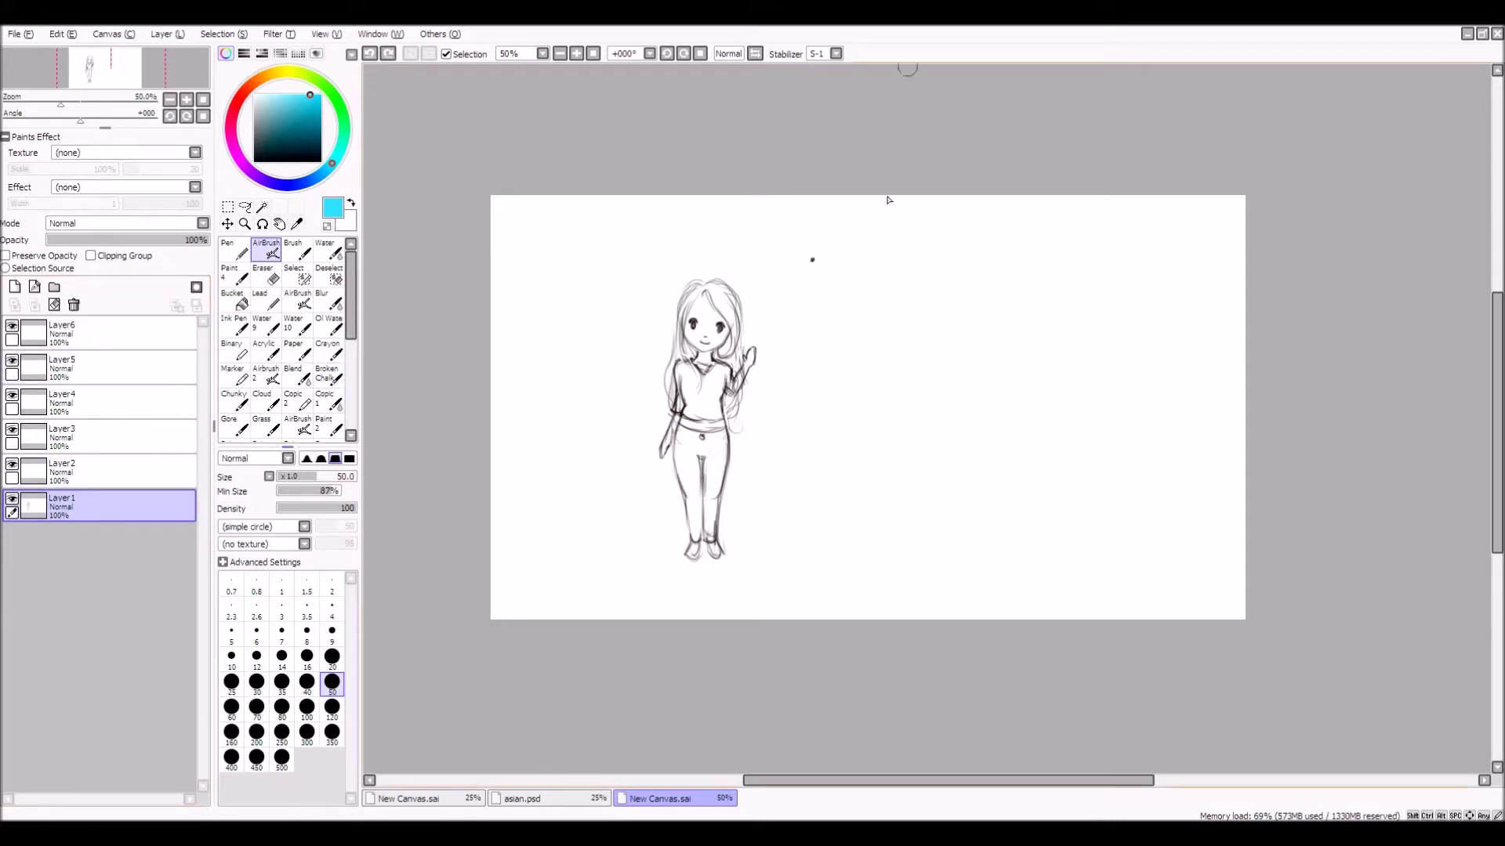
scroll(843, 263, up, 2)
scroll(799, 262, up, 1)
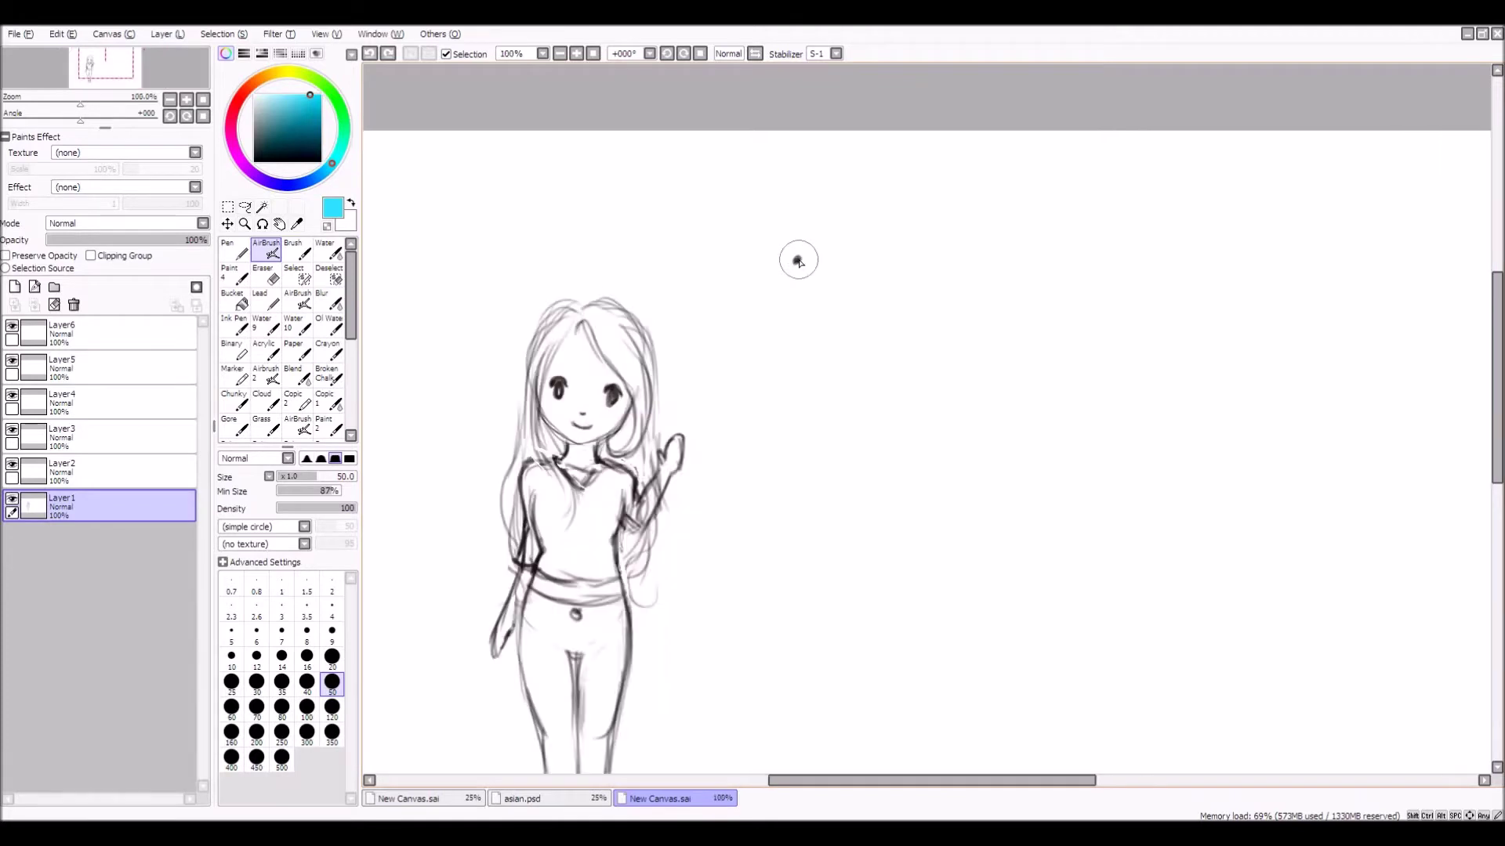
scroll(799, 261, up, 6)
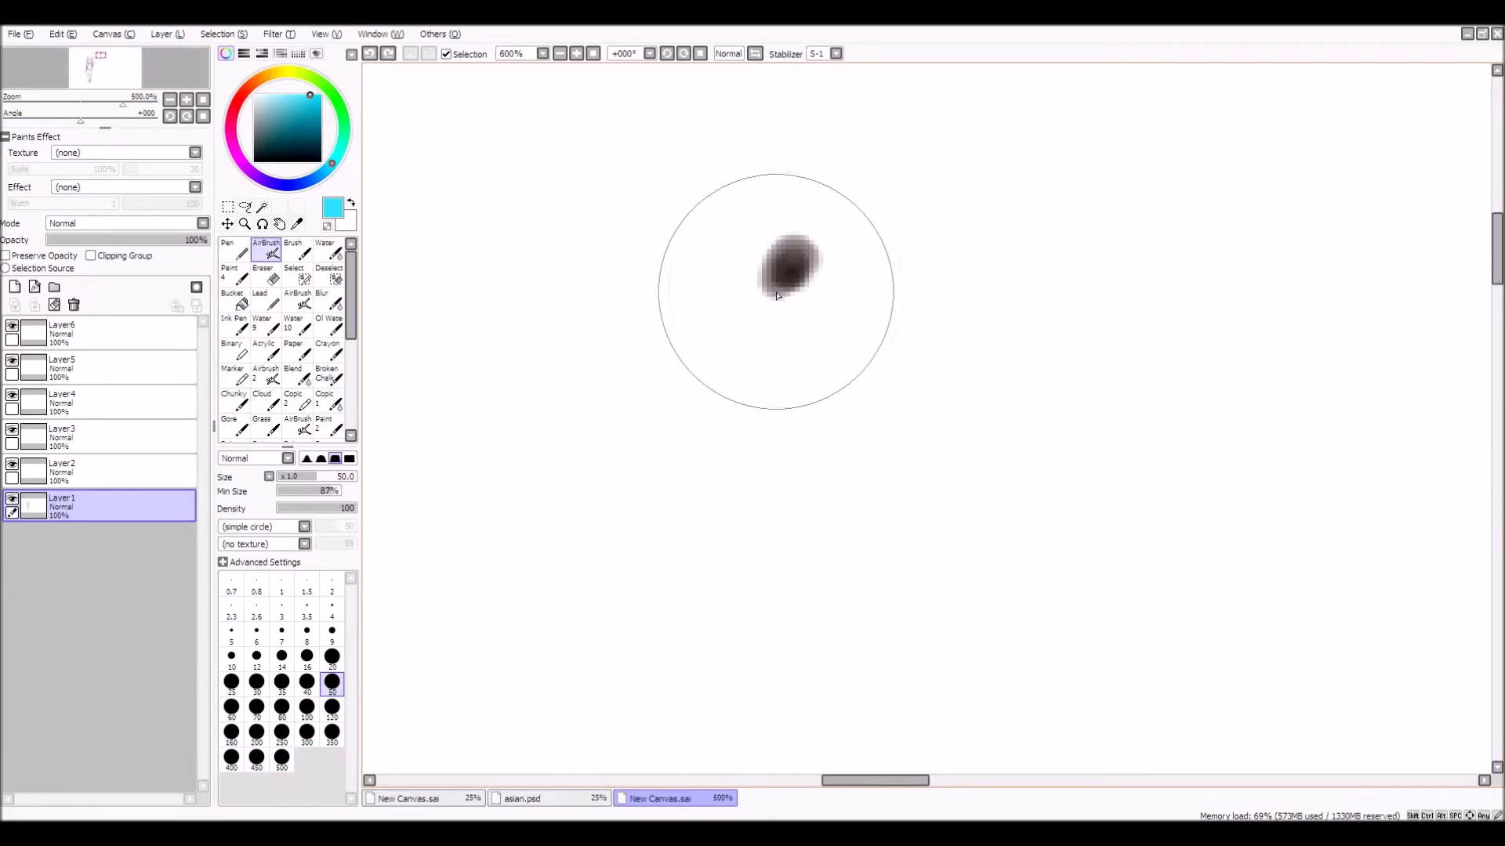
Select Layer4 from the dot, erase the dot with the Eraser, and zoom back to 50%
key(ctrl)
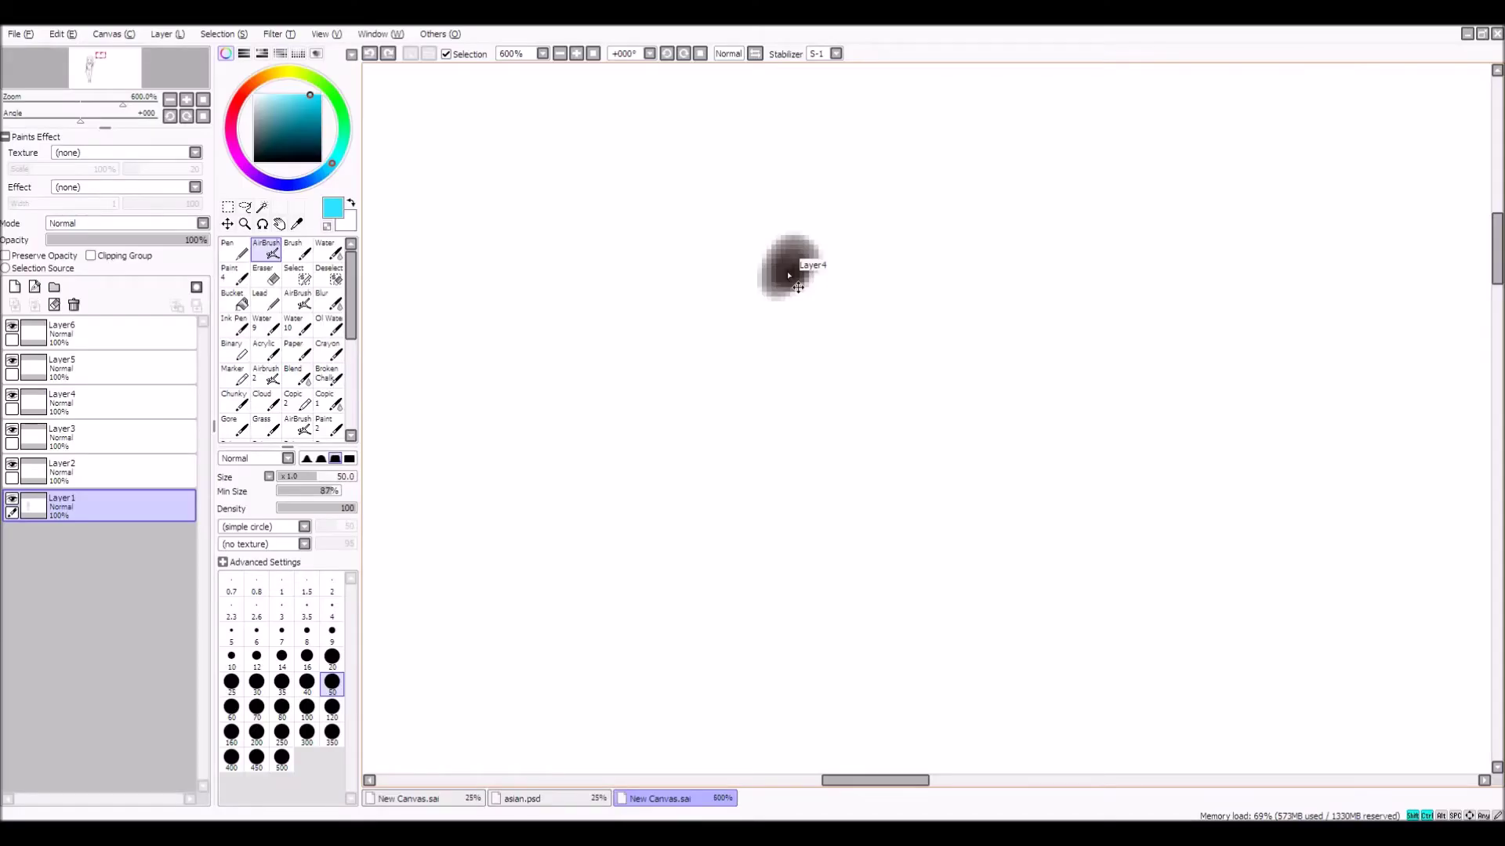
ctrl+shift+click(797, 287)
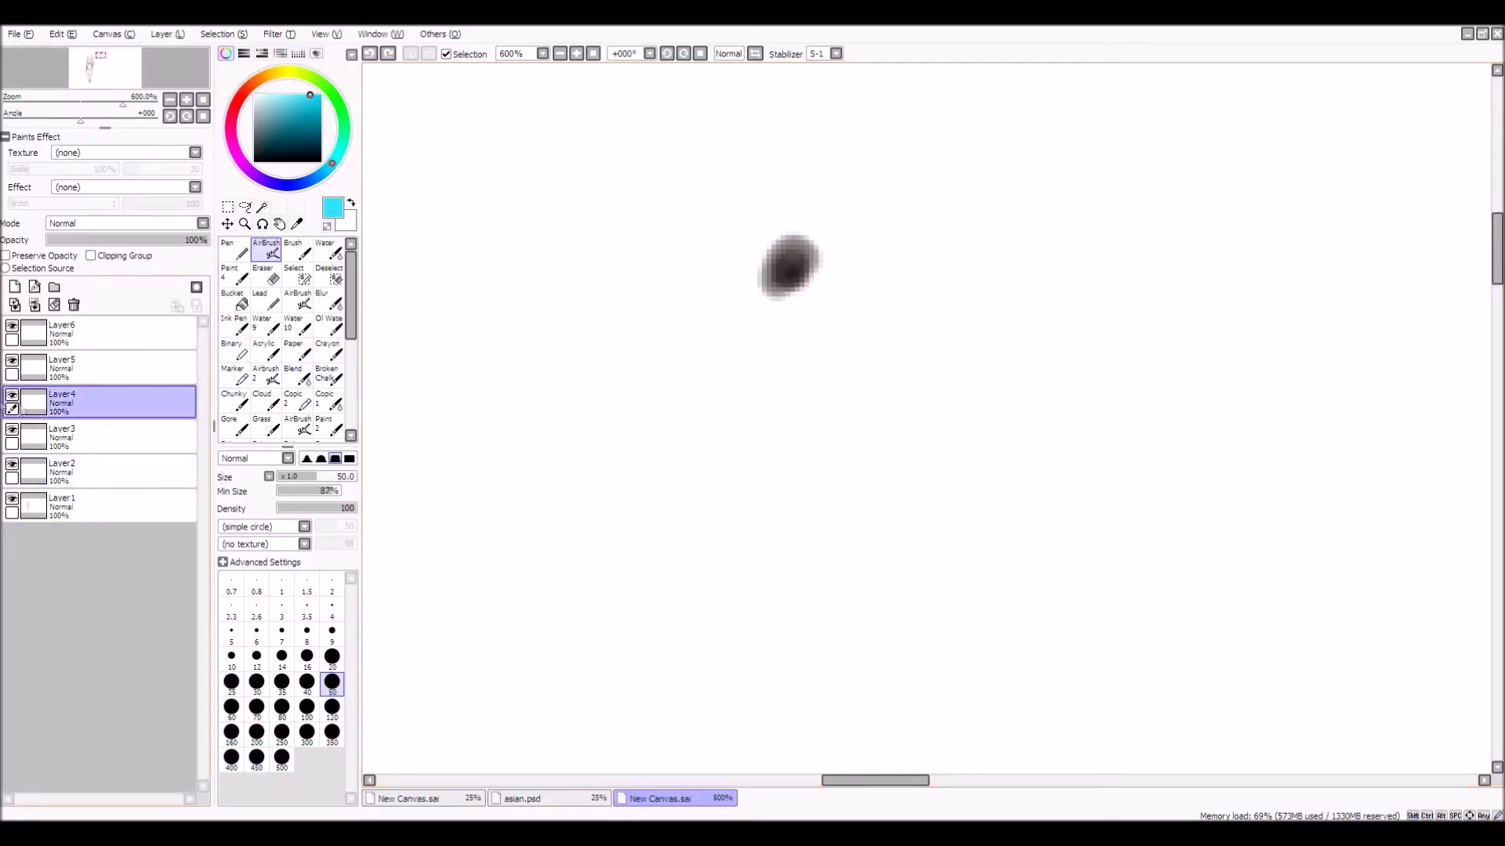
scroll(1092, 201, down, 4)
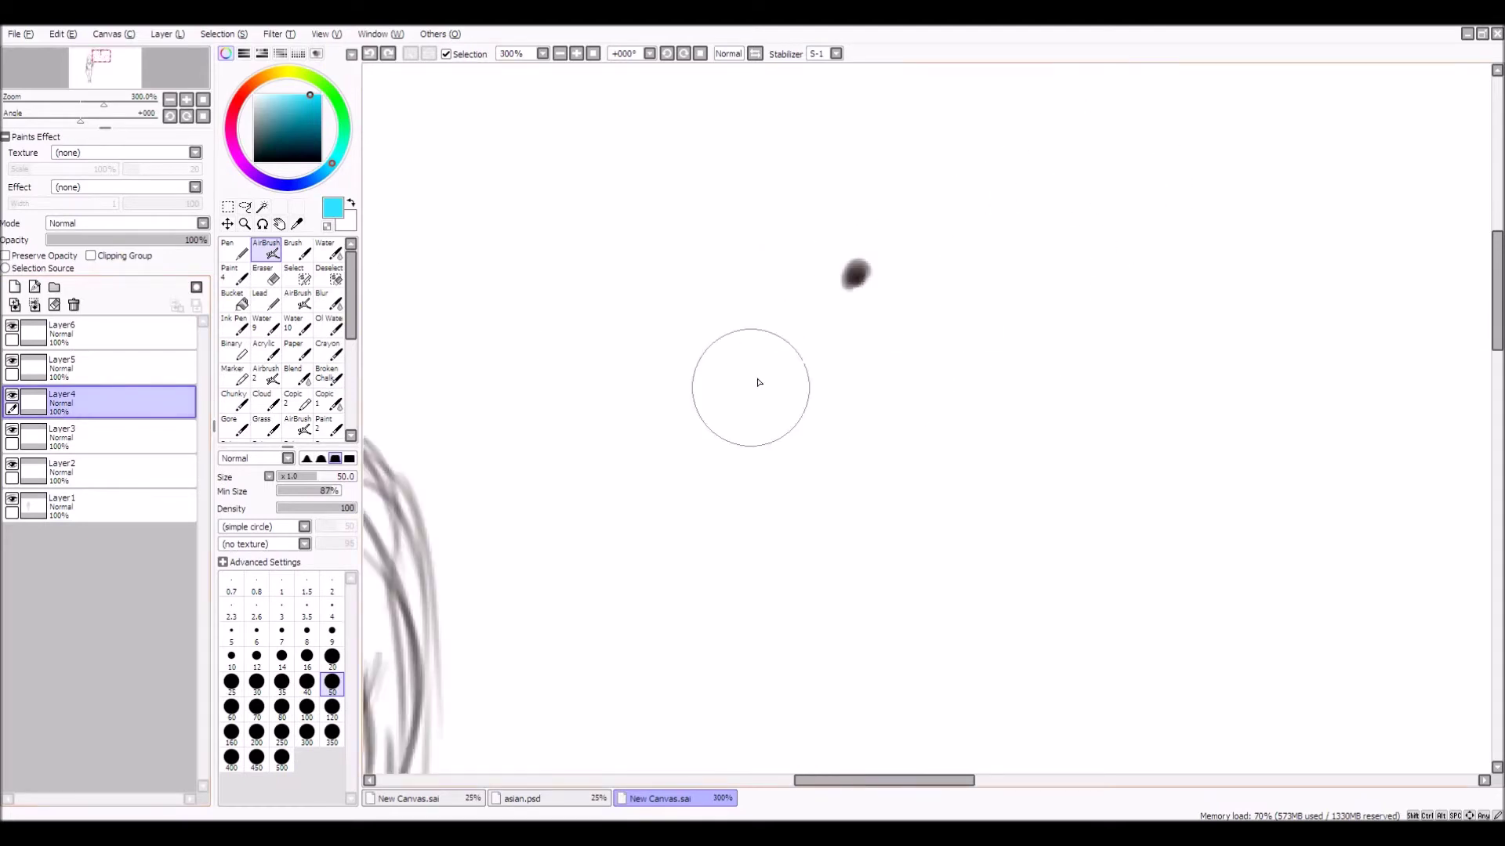
click(269, 287)
mouse_move(850, 267)
mouse_down()
mouse_move(699, 404)
mouse_move(700, 515)
mouse_move(854, 282)
mouse_up()
scroll(843, 260, down, 5)
scroll(857, 335, up, 2)
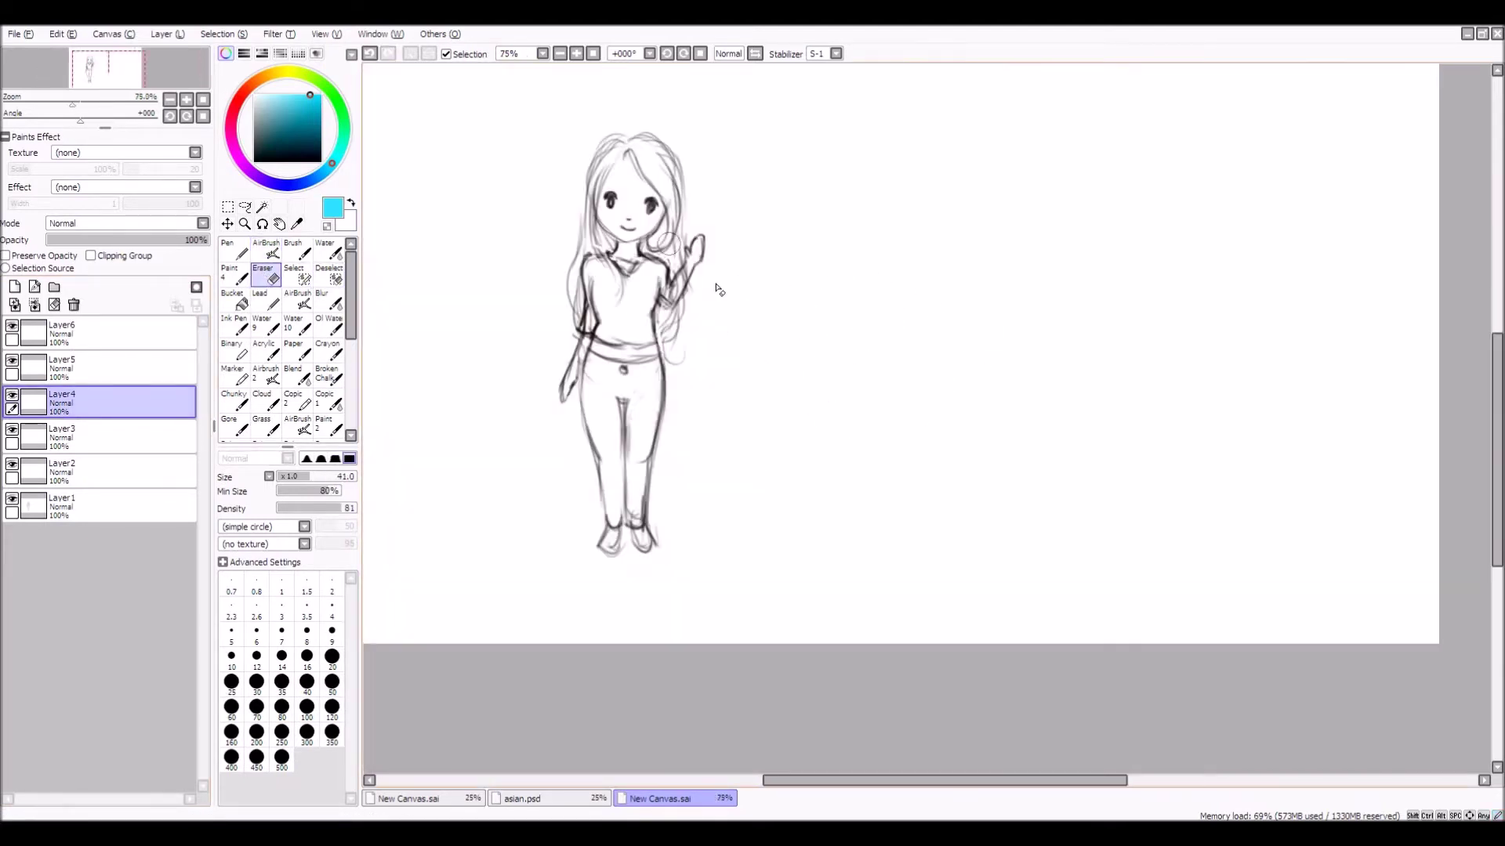
scroll(716, 285, down, 1)
scroll(704, 457, up, 1)
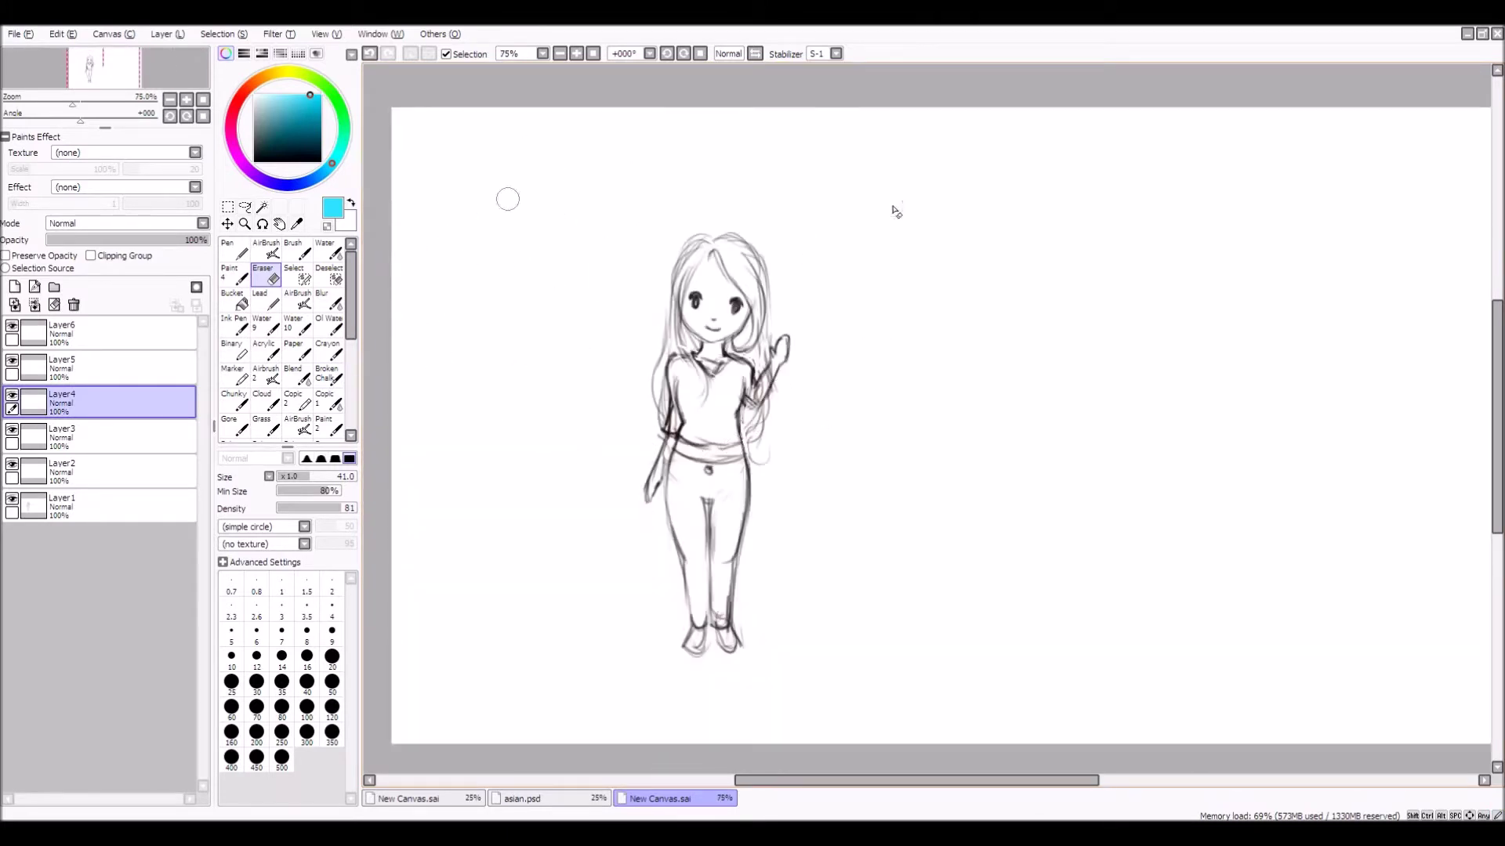
scroll(562, 192, down, 1)
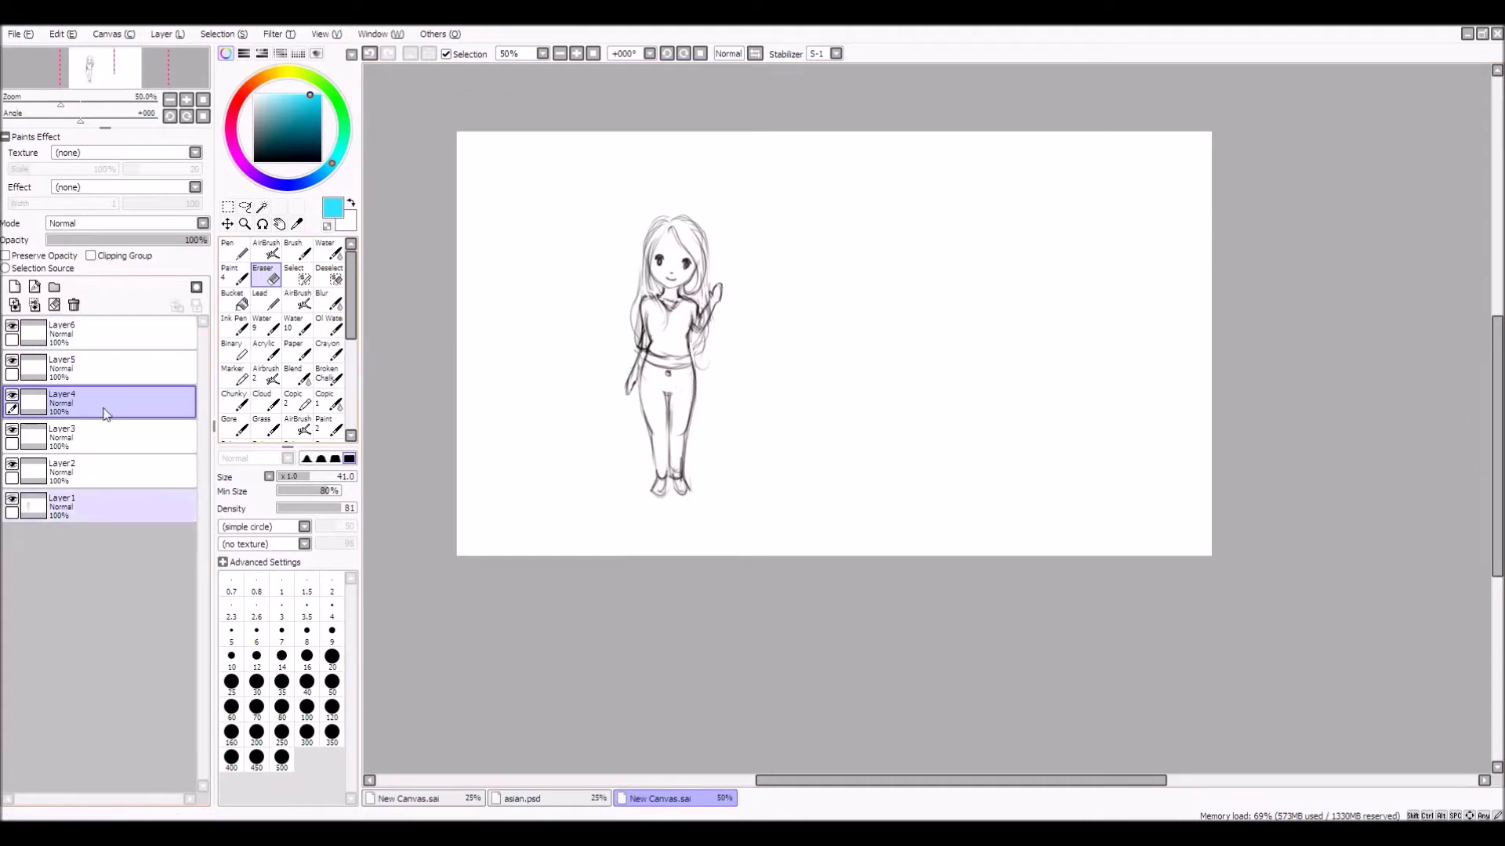
scroll(486, 368, down, 1)
scroll(491, 352, up, 1)
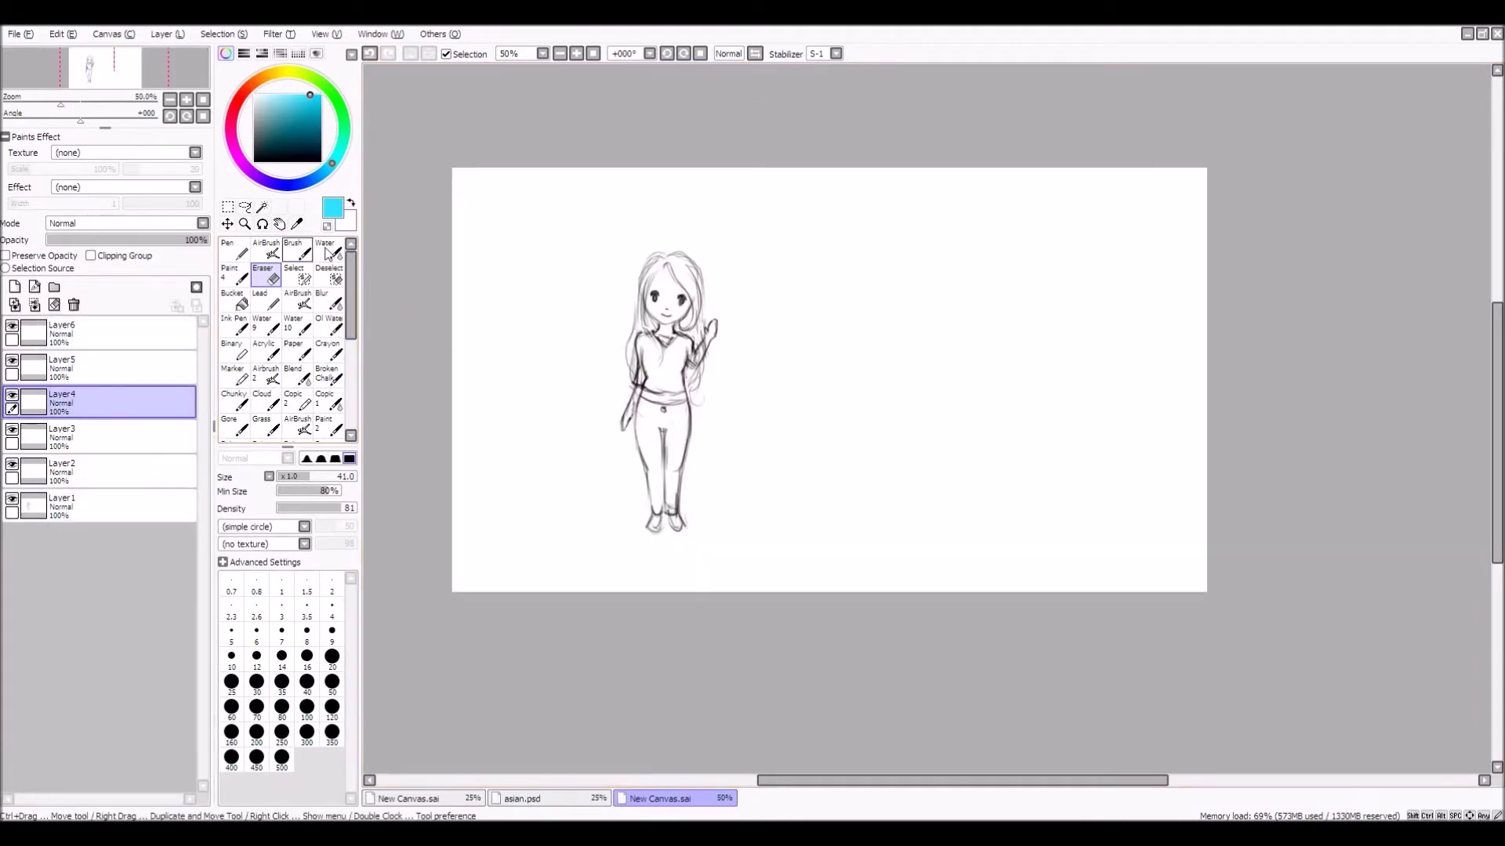
Add a new layer, Layer7, and move it below Layer1
click(94, 506)
click(16, 286)
drag(94, 518, 102, 548)
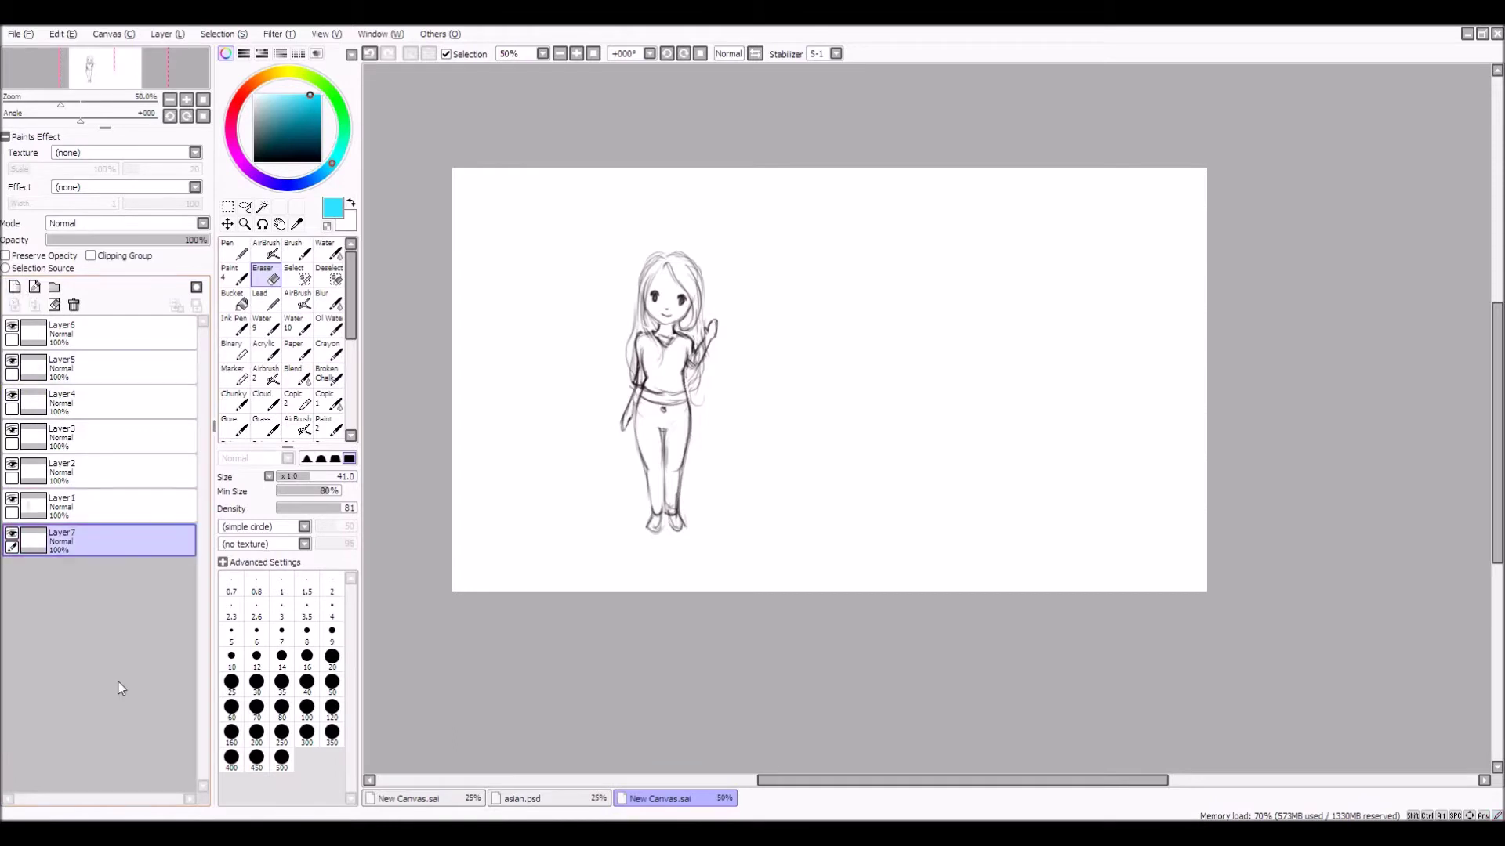
Airbrush a large dark teal circle at size 250 right of the girl, then enable Preserve Opacity
click(266, 249)
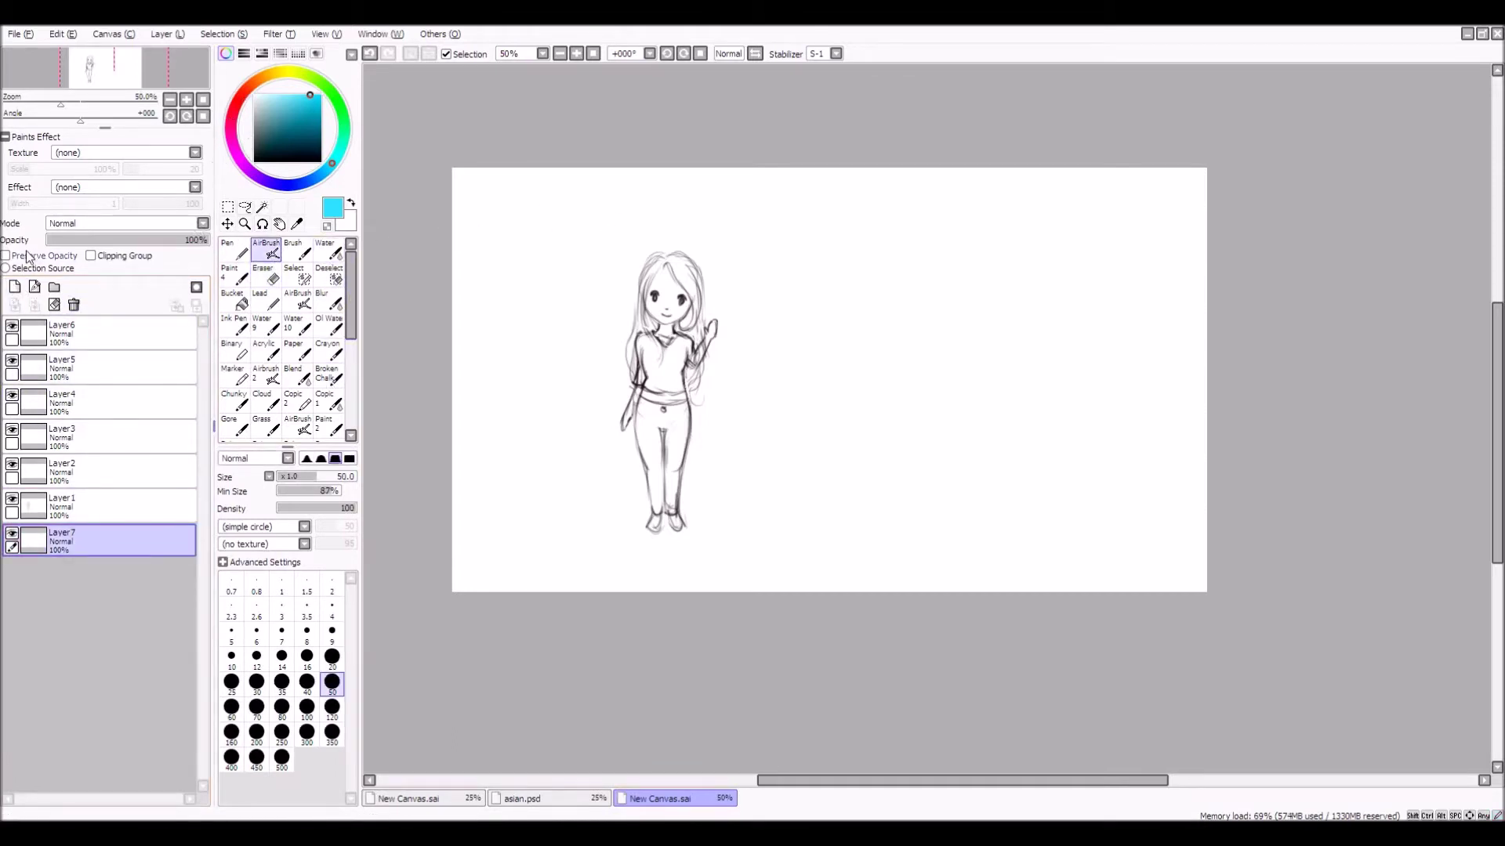
key(bracketright)
key(bracketright)
key(bracketright)
key(bracketright)
click(277, 736)
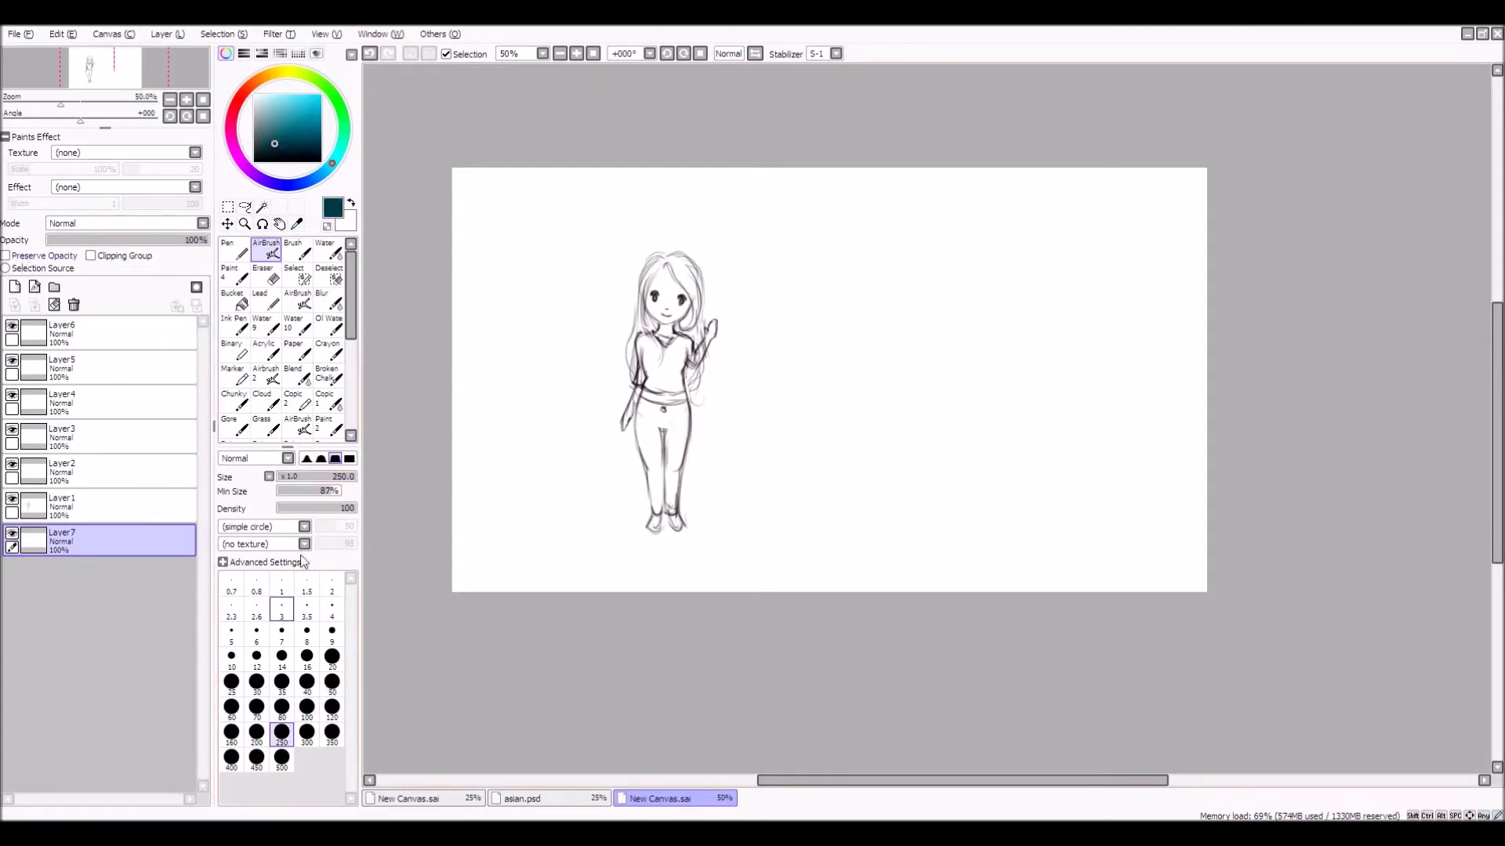
mouse_move(952, 340)
mouse_down()
mouse_move(924, 322)
mouse_move(922, 367)
mouse_move(960, 329)
mouse_move(964, 370)
mouse_move(929, 341)
mouse_move(964, 367)
mouse_up()
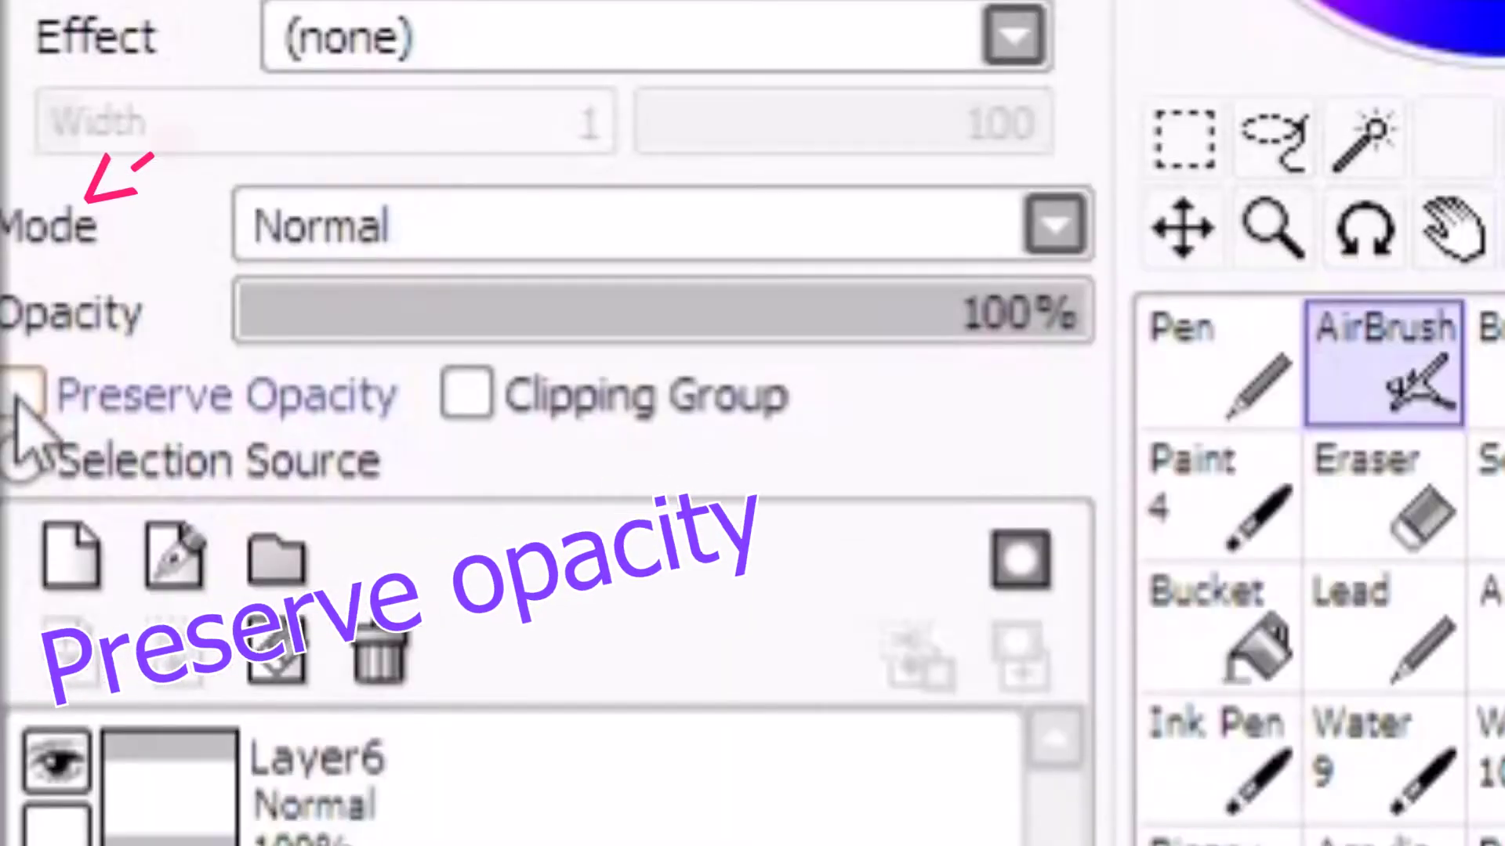
click(22, 394)
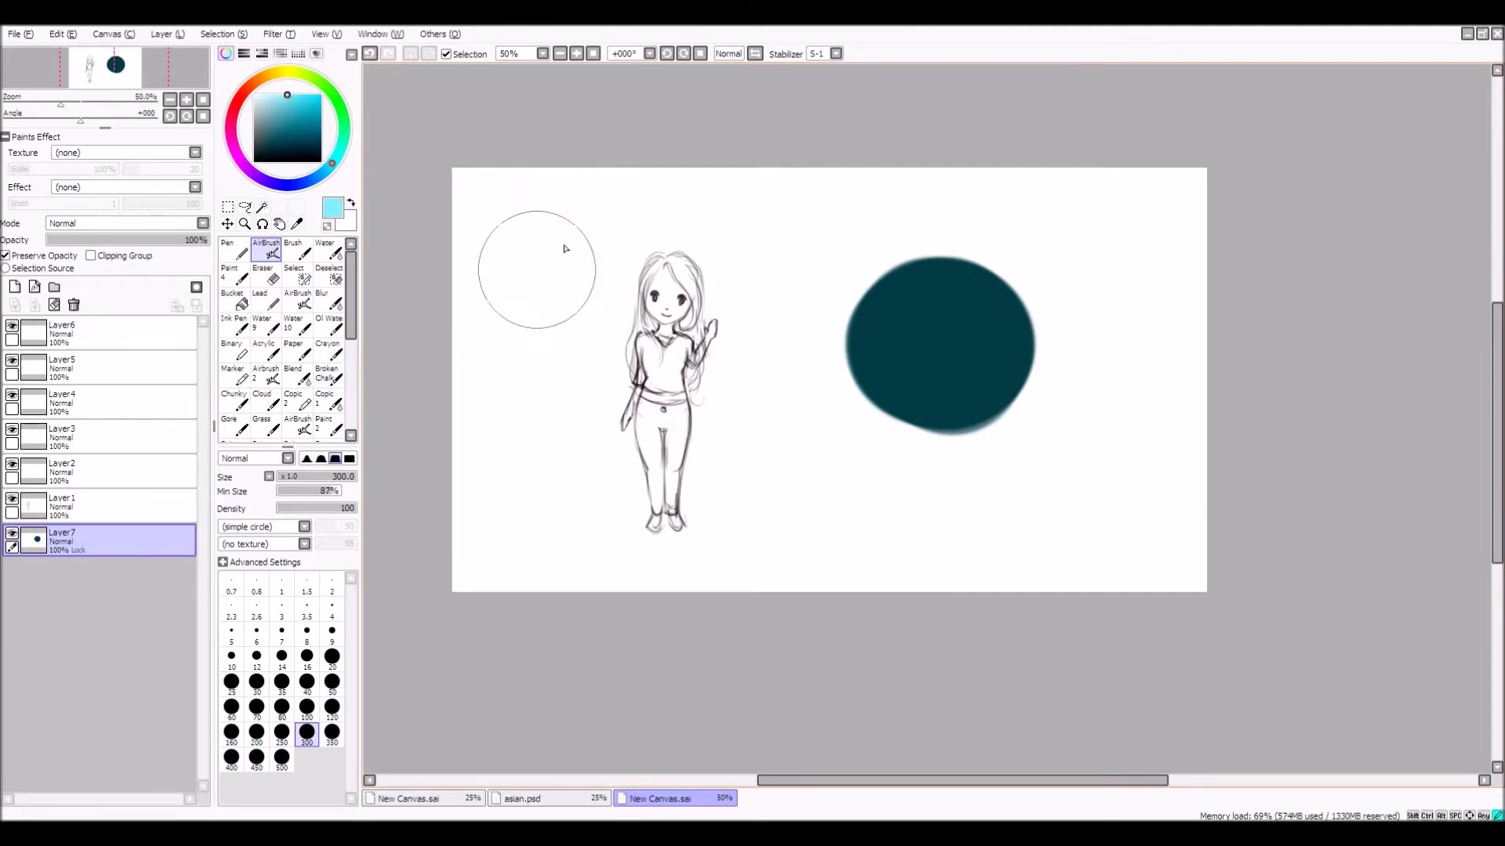
Airbrush light cyan over the circle's top, undoing two stray strokes that covered the girl
mouse_move(1101, 239)
mouse_down()
mouse_move(815, 276)
mouse_move(1041, 285)
mouse_up()
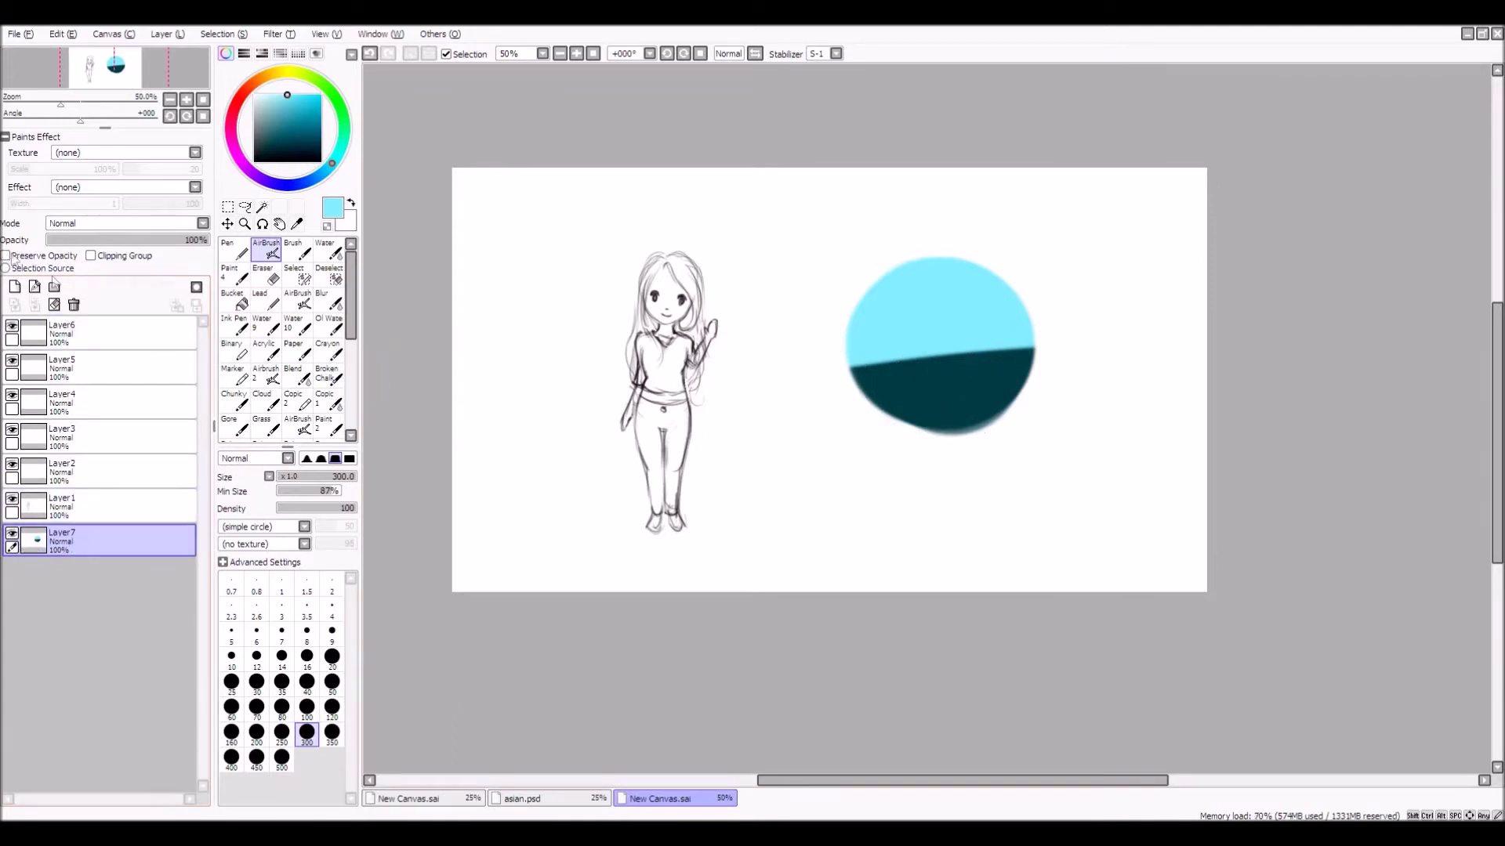
mouse_move(722, 295)
mouse_down()
mouse_move(758, 286)
mouse_move(724, 276)
mouse_move(792, 309)
mouse_up()
click(369, 55)
drag(852, 283, 709, 294)
click(369, 54)
Add a two-tone blob left of the circle, eyedropping dark teal and light cyan to blend
drag(792, 306, 785, 289)
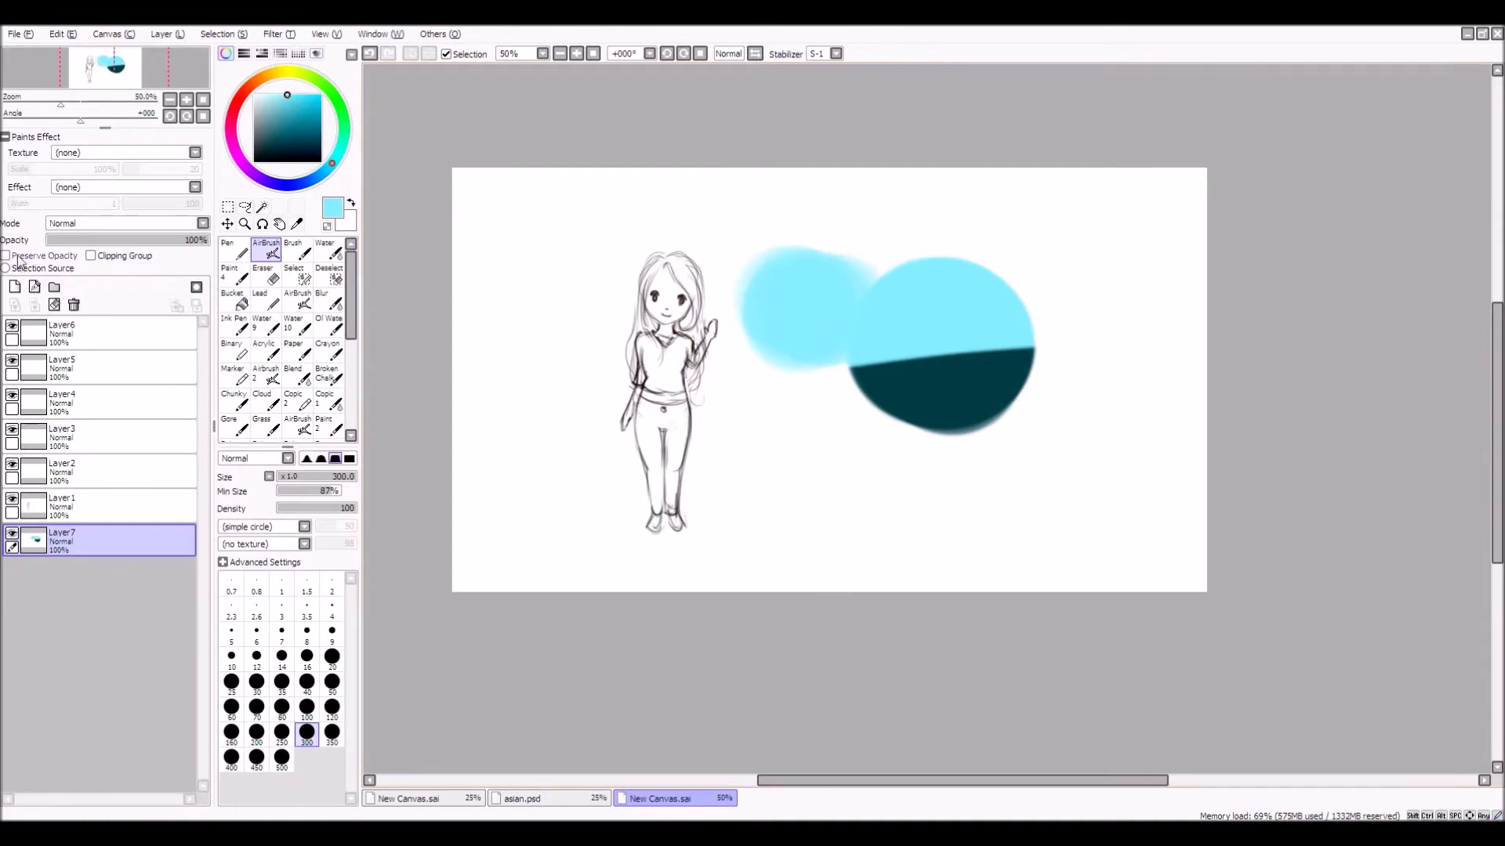
mouse_move(870, 353)
mouse_down()
mouse_move(857, 285)
mouse_move(789, 403)
mouse_up()
alt+click(974, 386)
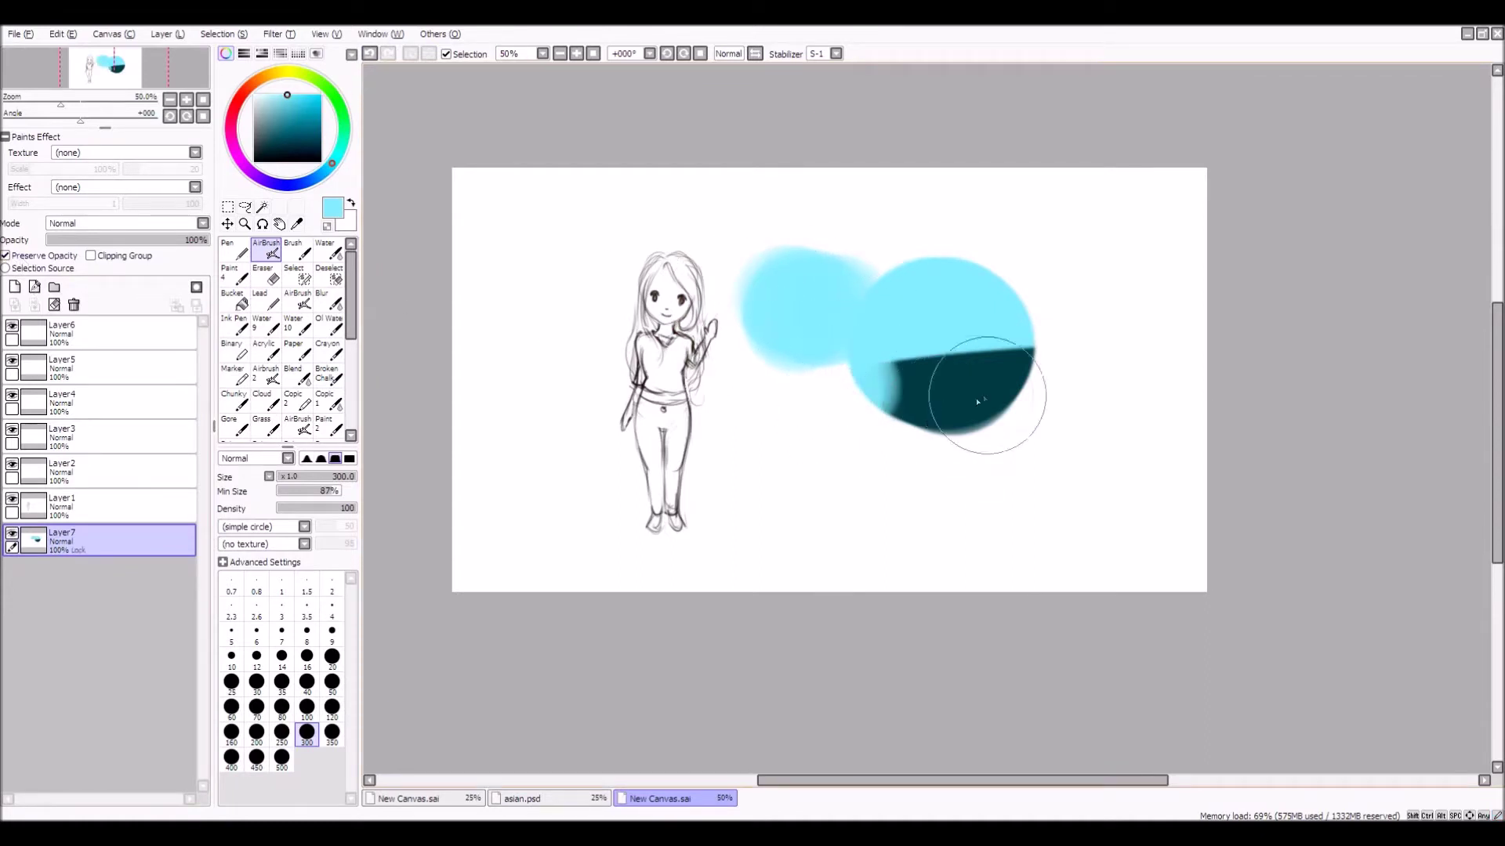
mouse_move(879, 406)
mouse_down()
mouse_move(779, 379)
mouse_move(768, 333)
mouse_move(1008, 420)
mouse_move(713, 294)
mouse_move(807, 336)
mouse_move(957, 285)
mouse_move(1042, 303)
mouse_move(814, 255)
mouse_move(891, 253)
mouse_move(660, 418)
mouse_move(1048, 302)
mouse_move(933, 315)
mouse_up()
alt+click(957, 286)
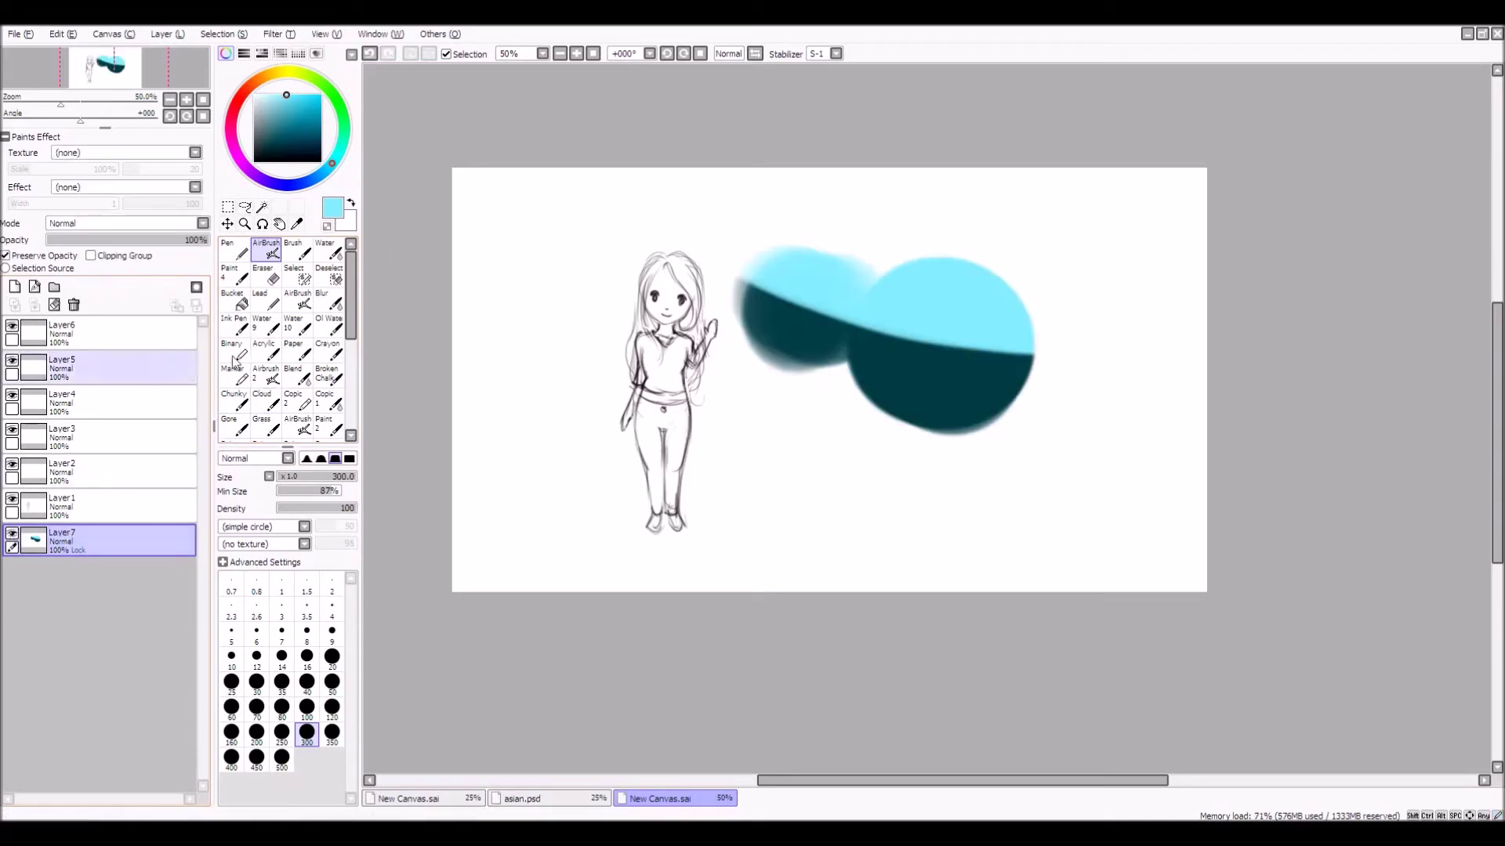
Add a Clipping Group layer, Layer8, and paint a pink stroke over the circle's right side
click(14, 287)
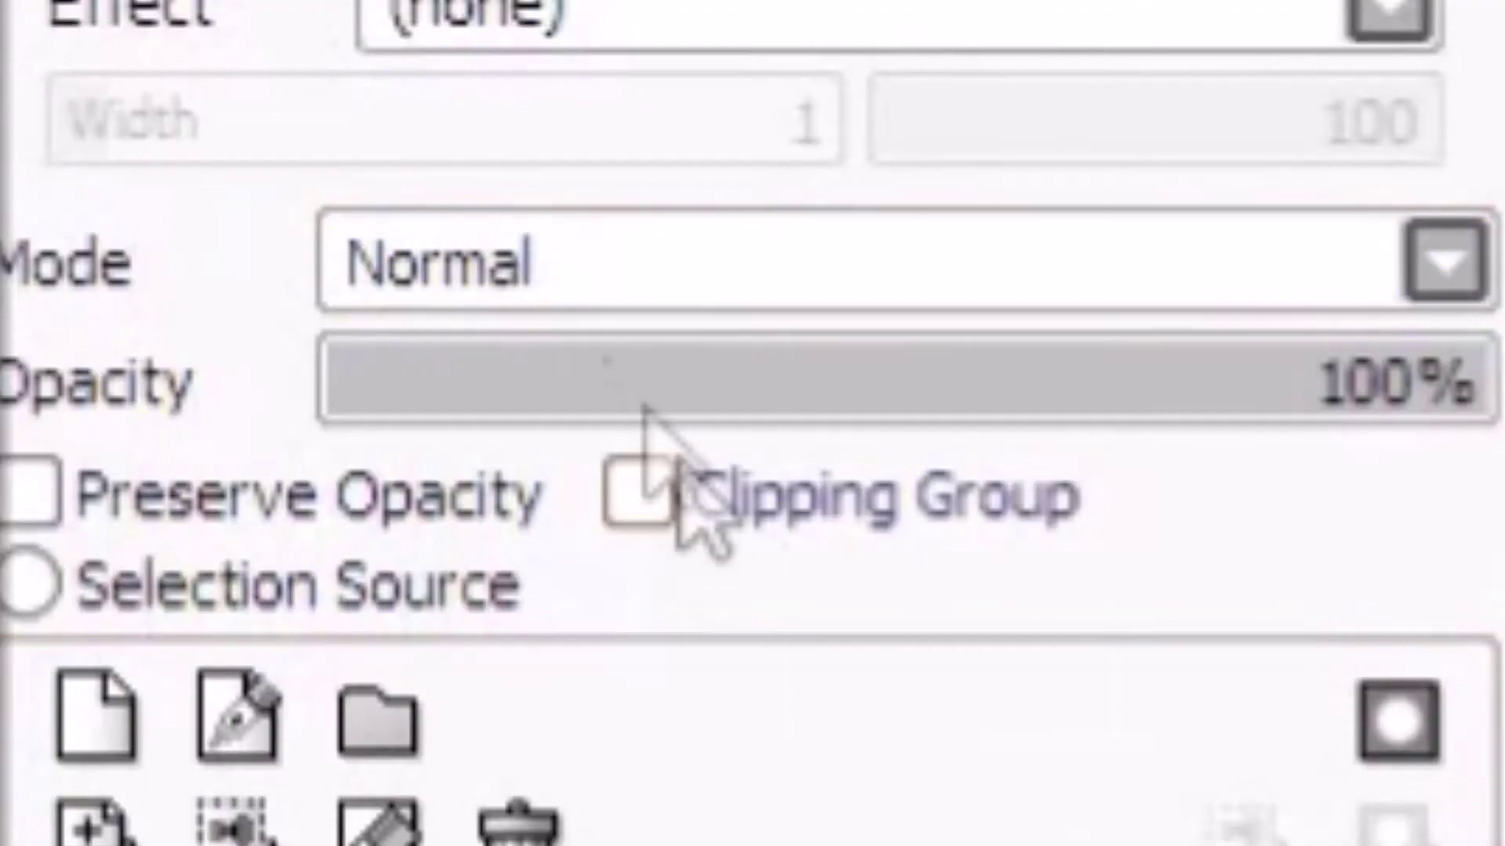
click(92, 256)
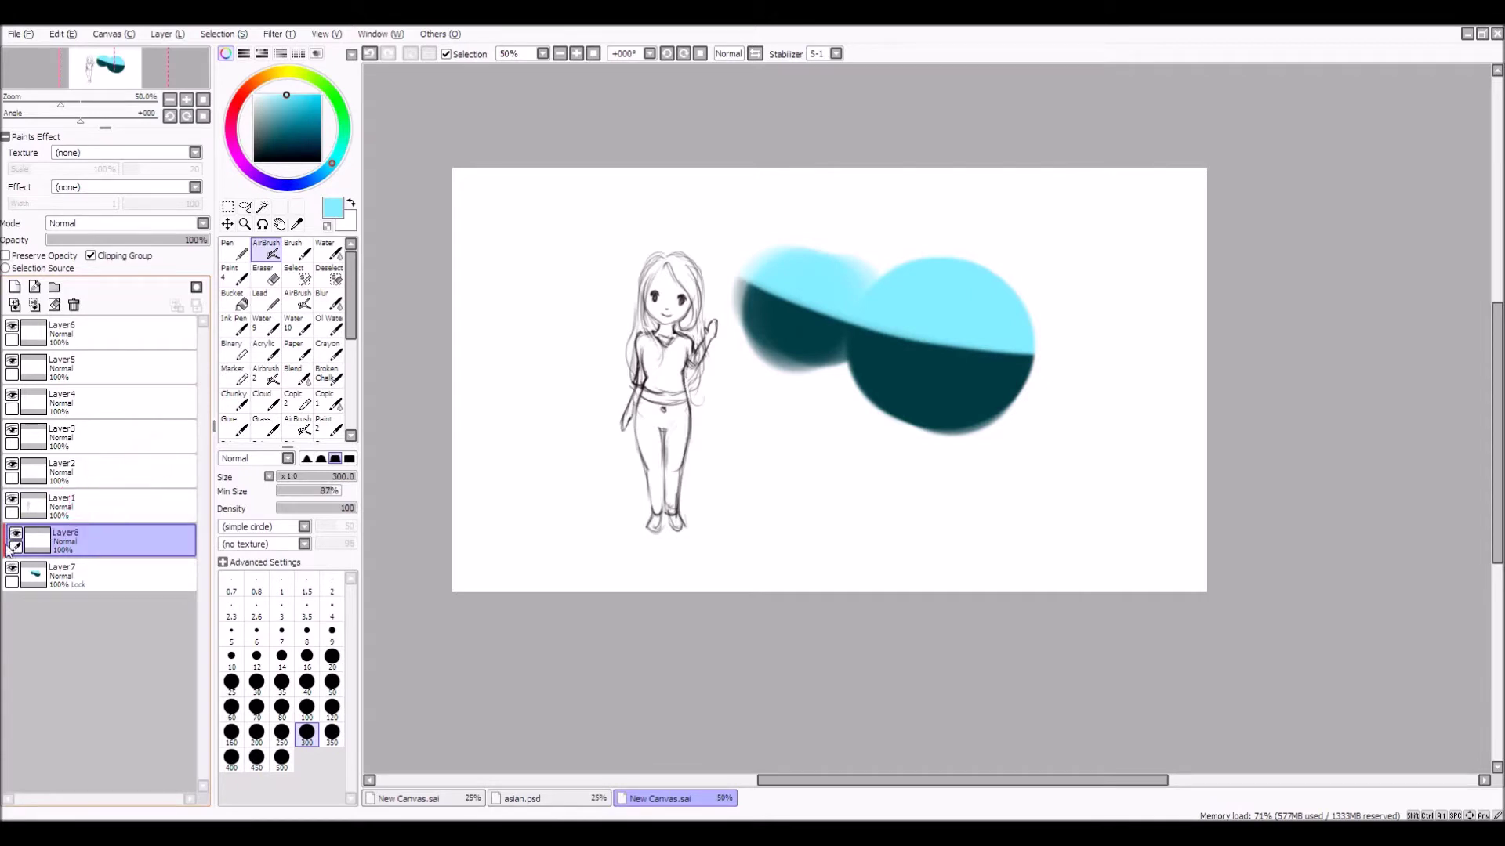
drag(82, 543, 76, 547)
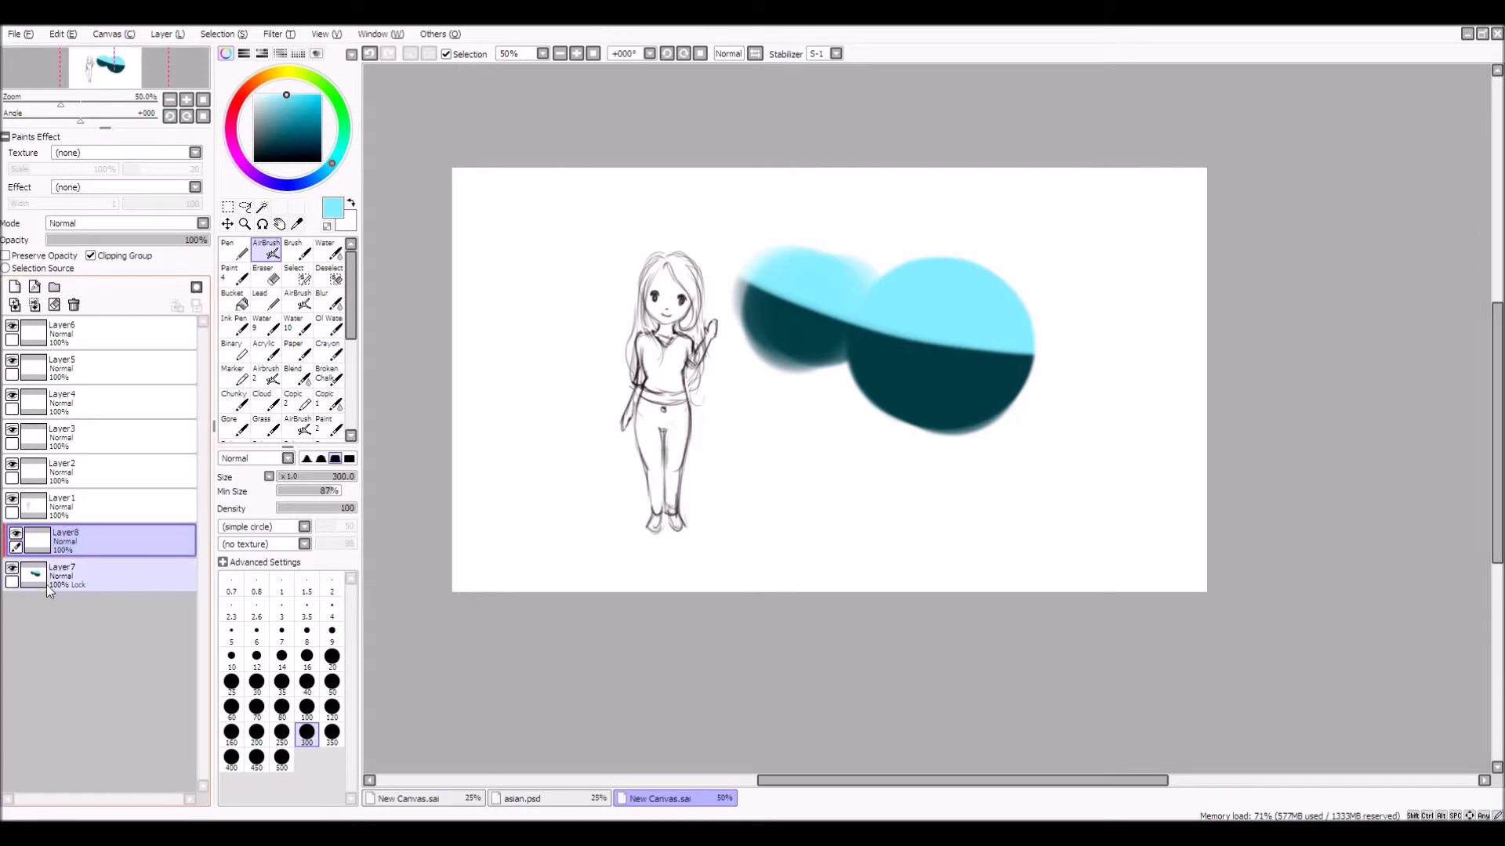
click(238, 101)
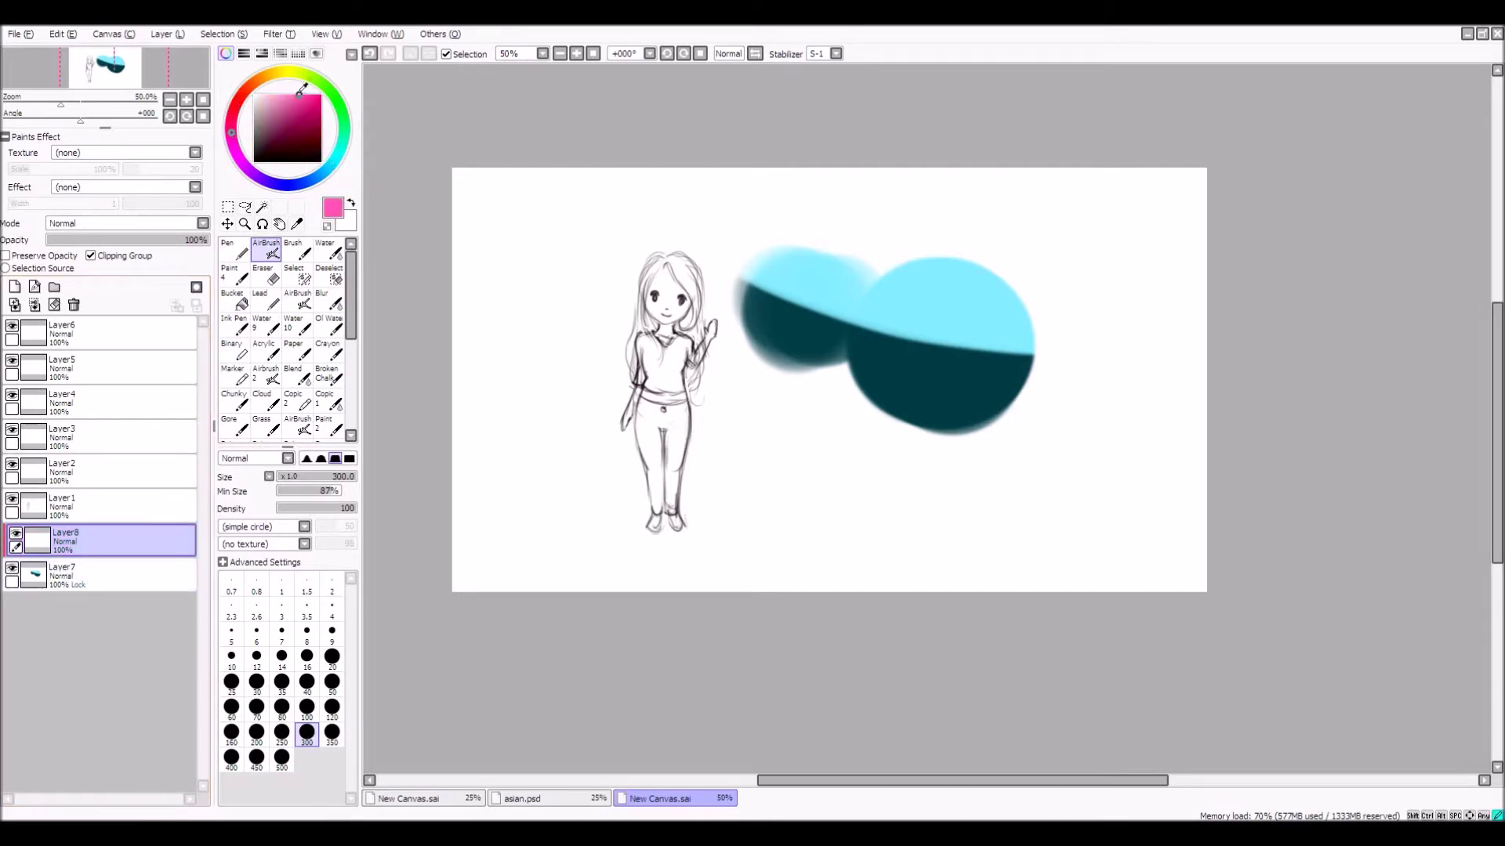
drag(1041, 242, 971, 454)
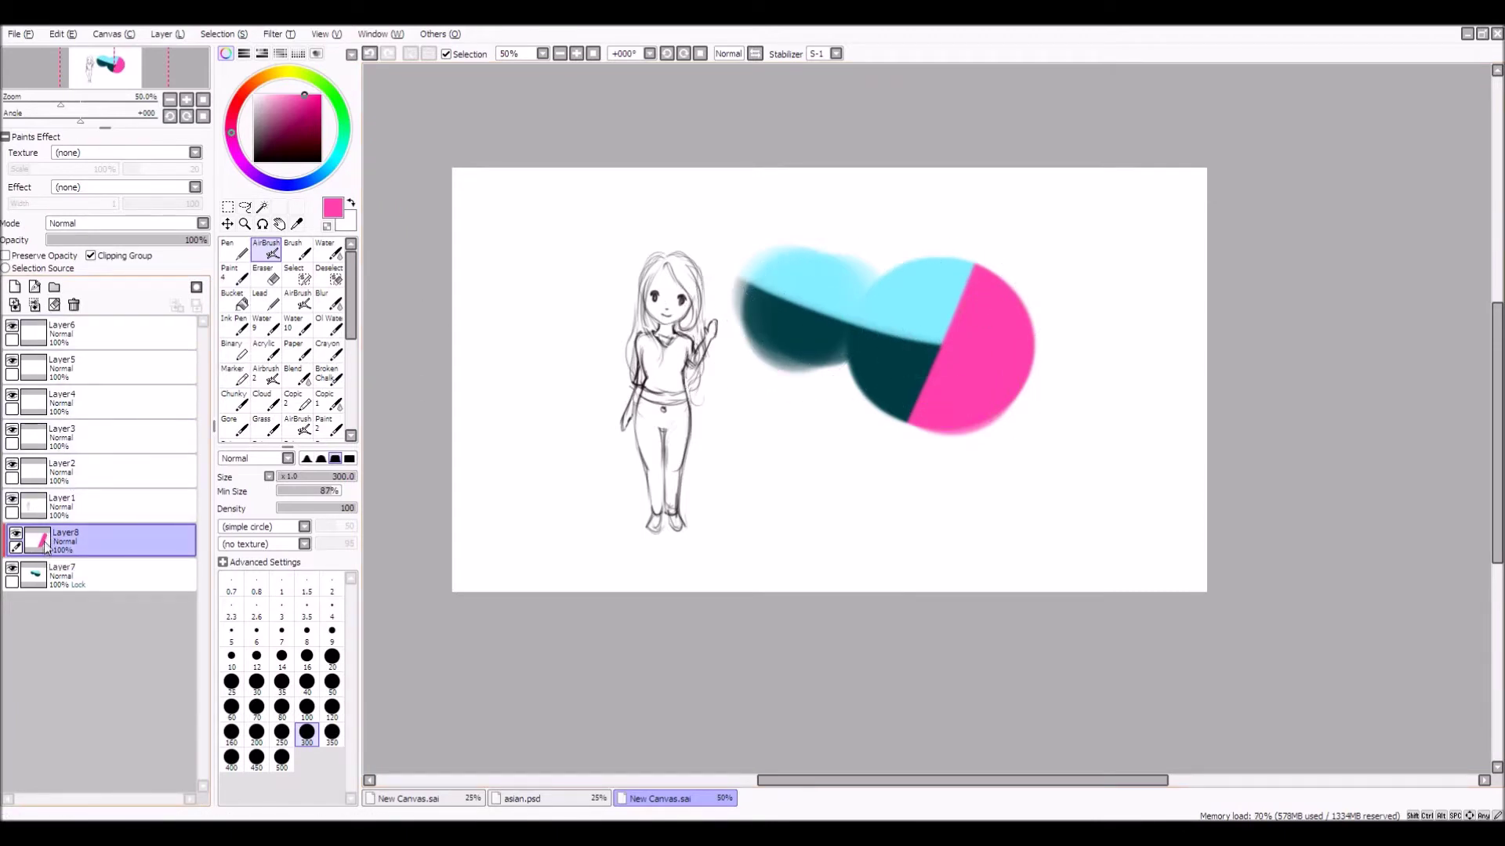
Toggle Layer8's clipping off and on, check it with Ctrl+Z/Ctrl+Y, then hide Layer8
click(91, 256)
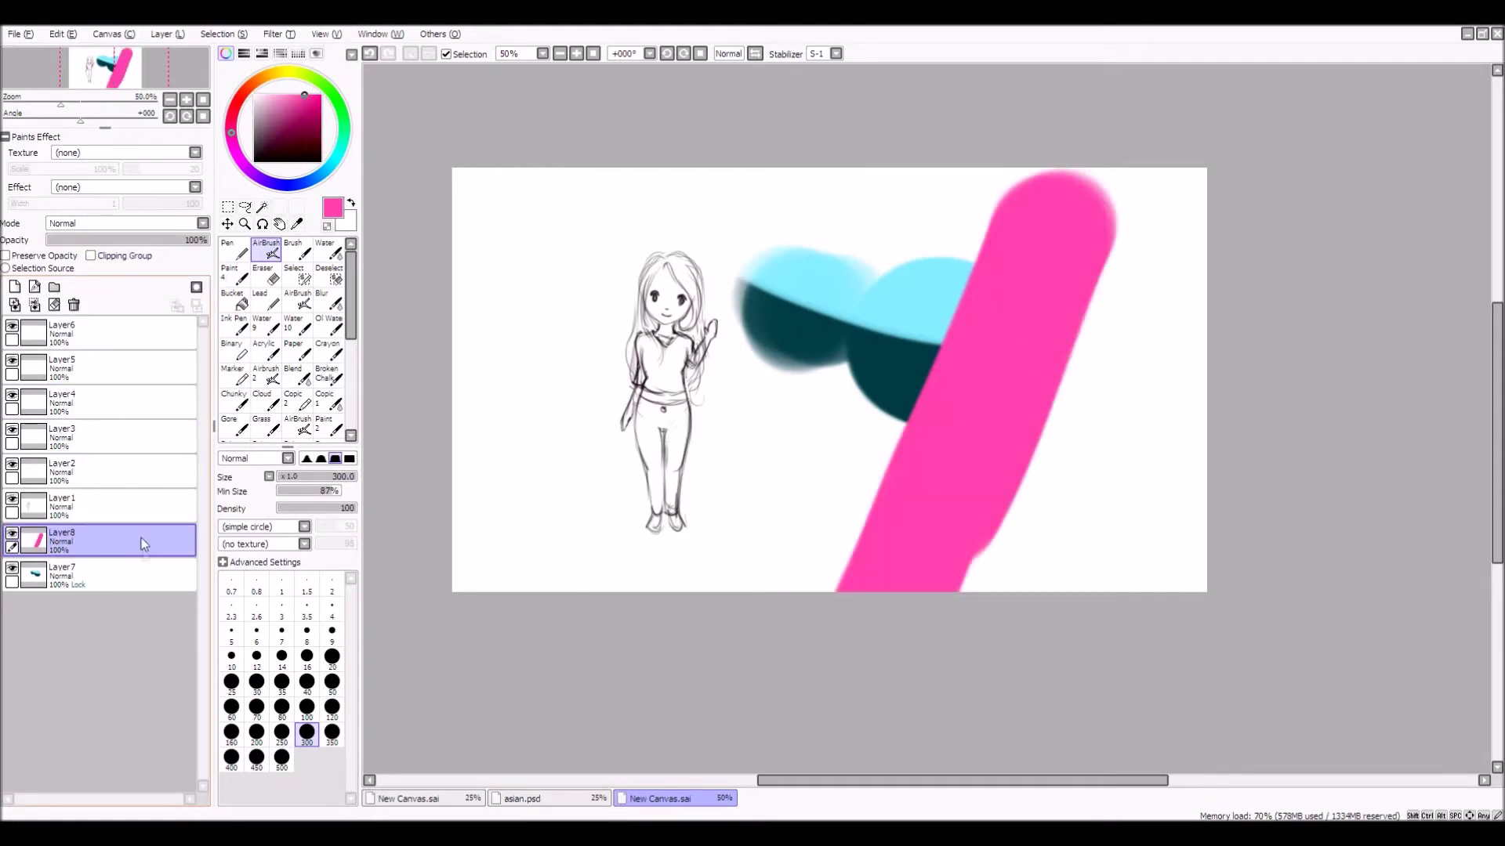
click(92, 257)
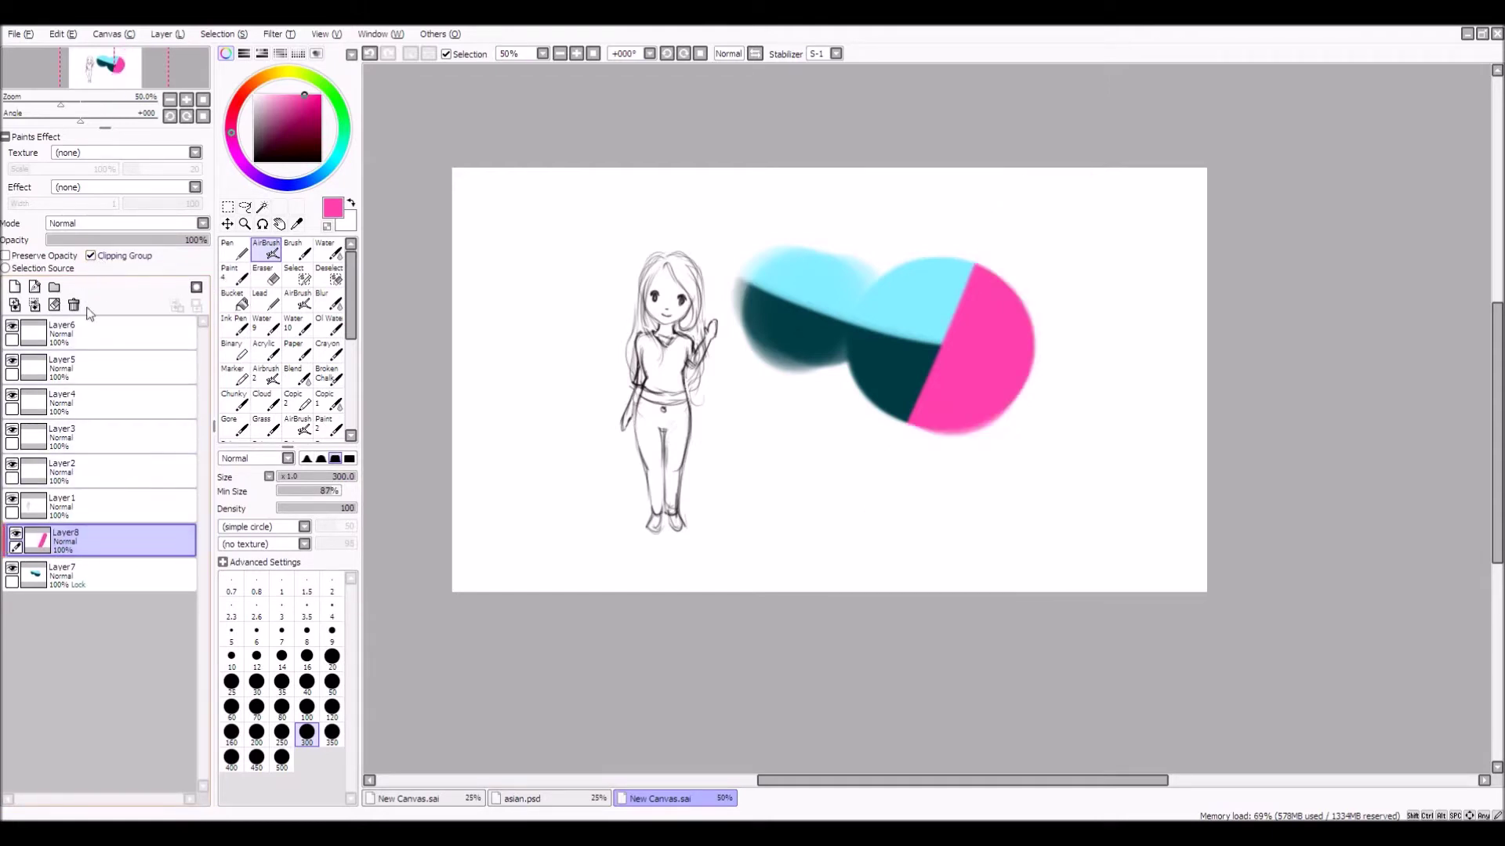
key(ctrl+z)
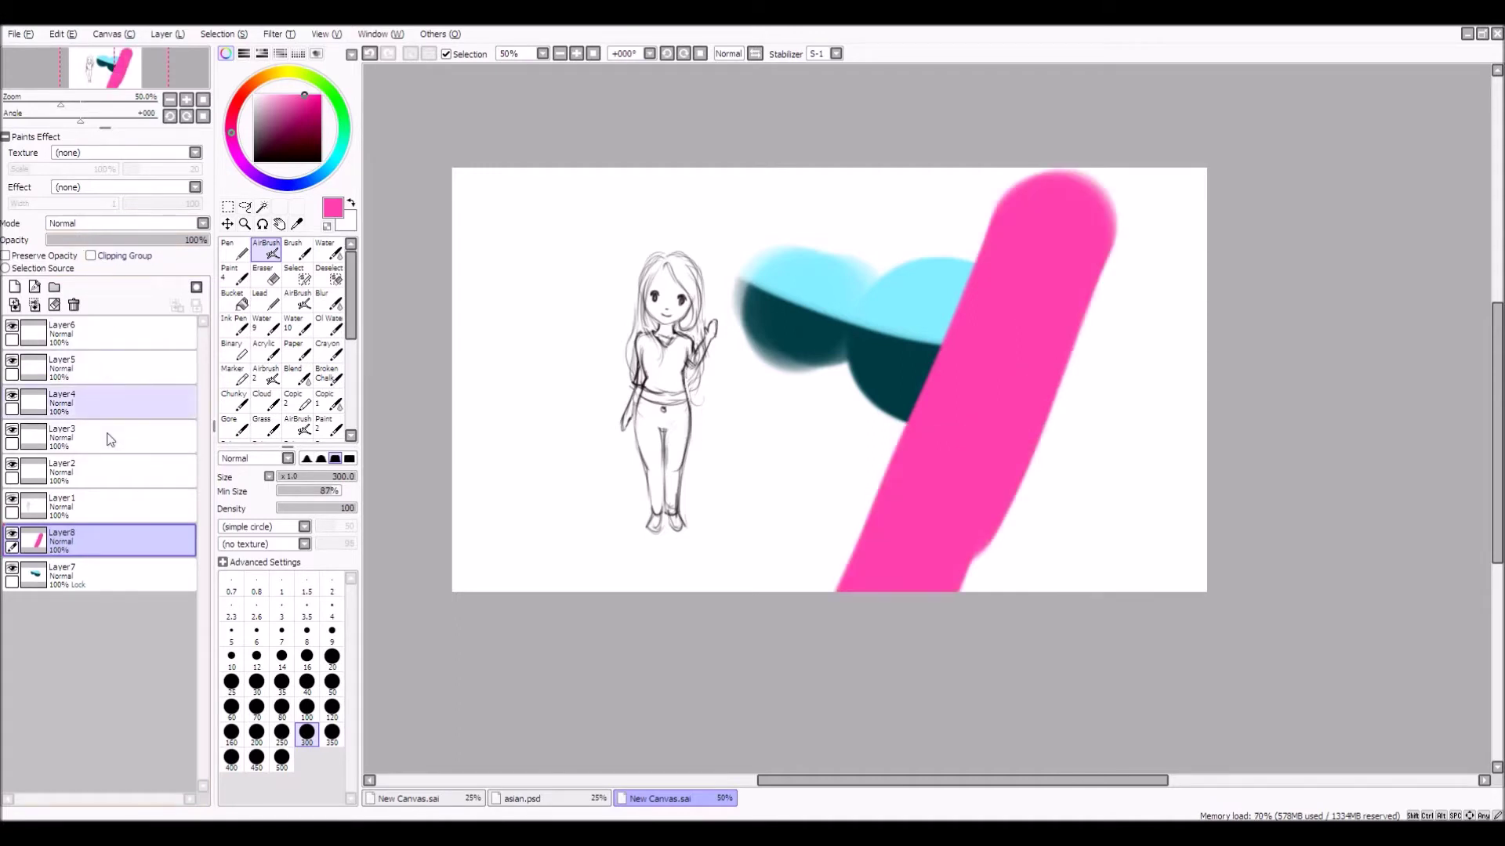
key(ctrl+y)
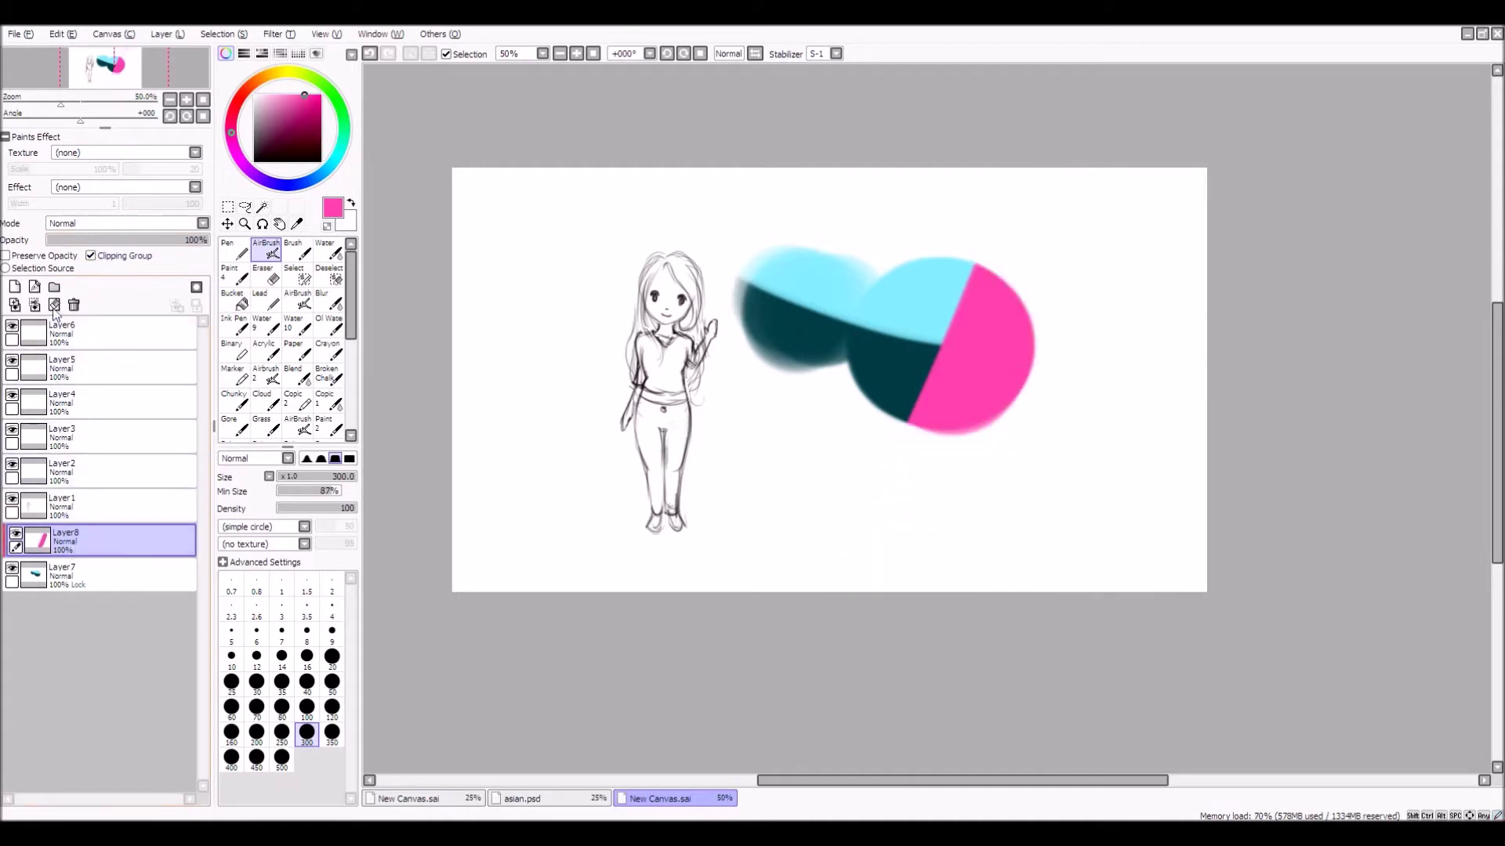
click(16, 535)
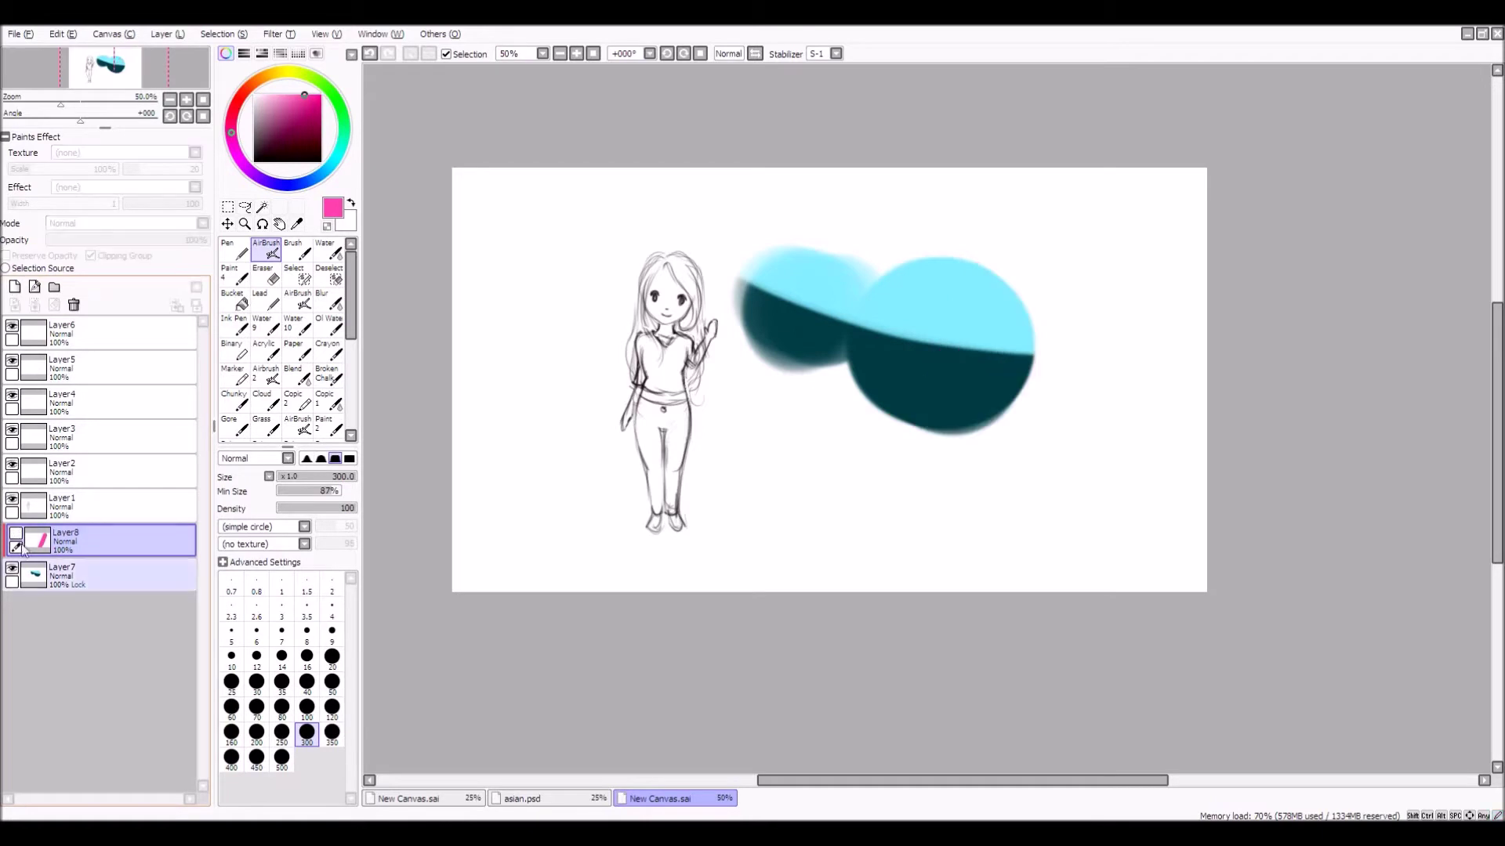
Hide Layer7 and airbrush a thick navy-blue O-shaped ring on new Layer9
click(11, 569)
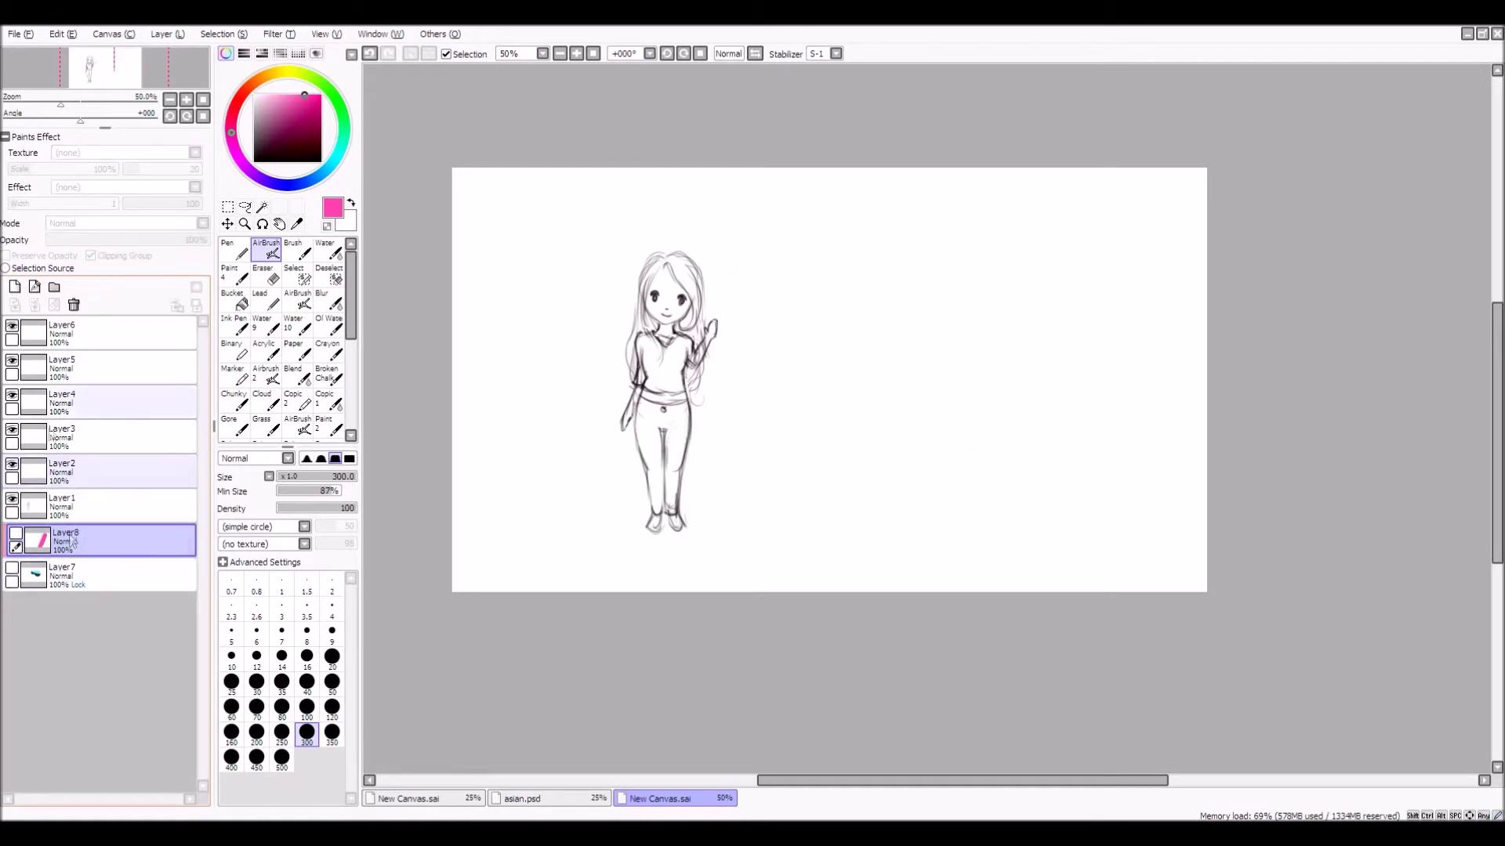
click(15, 288)
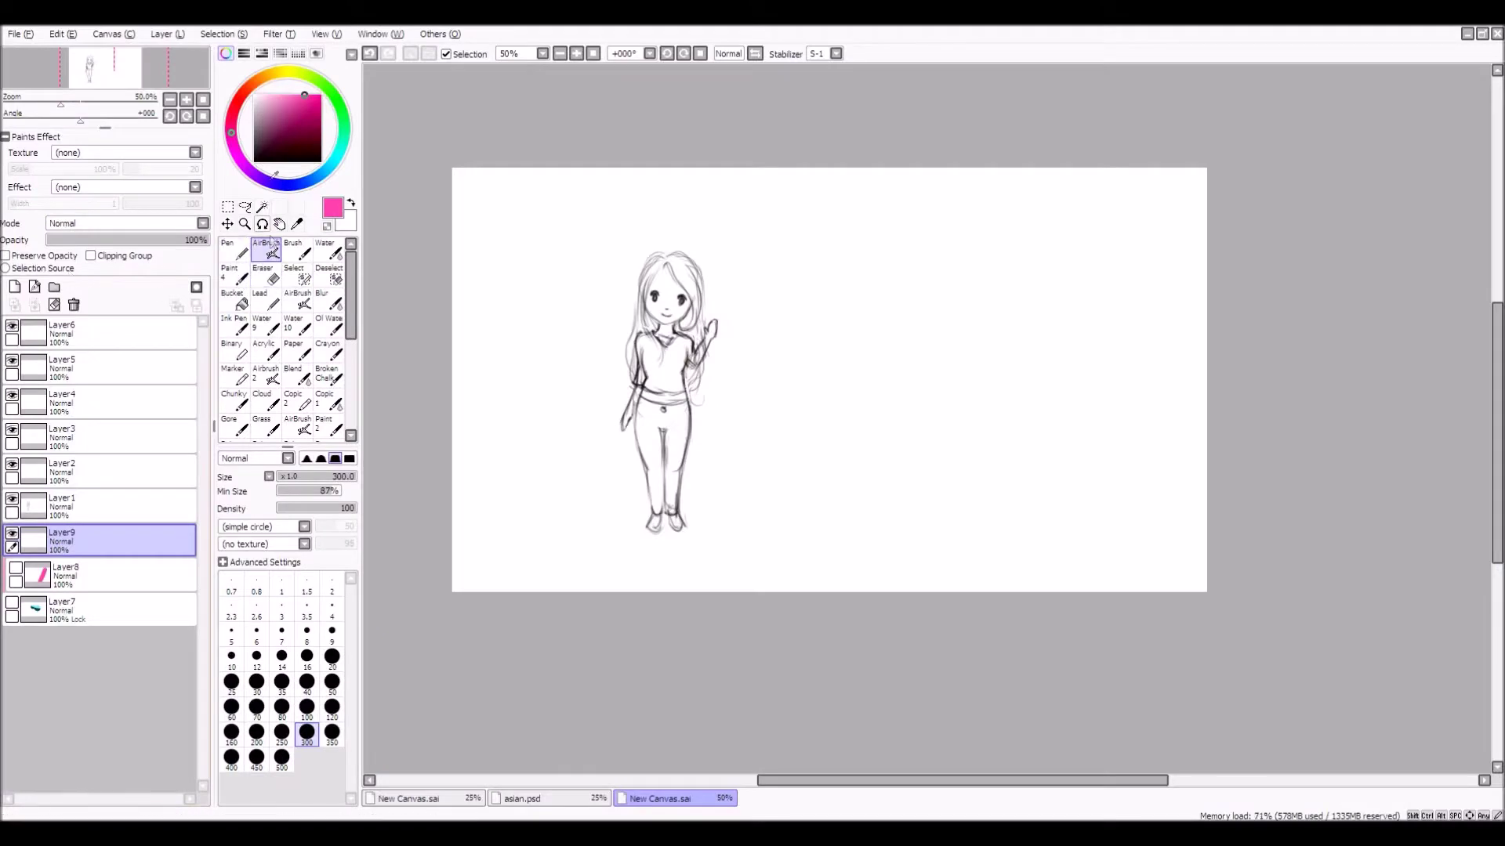
click(289, 186)
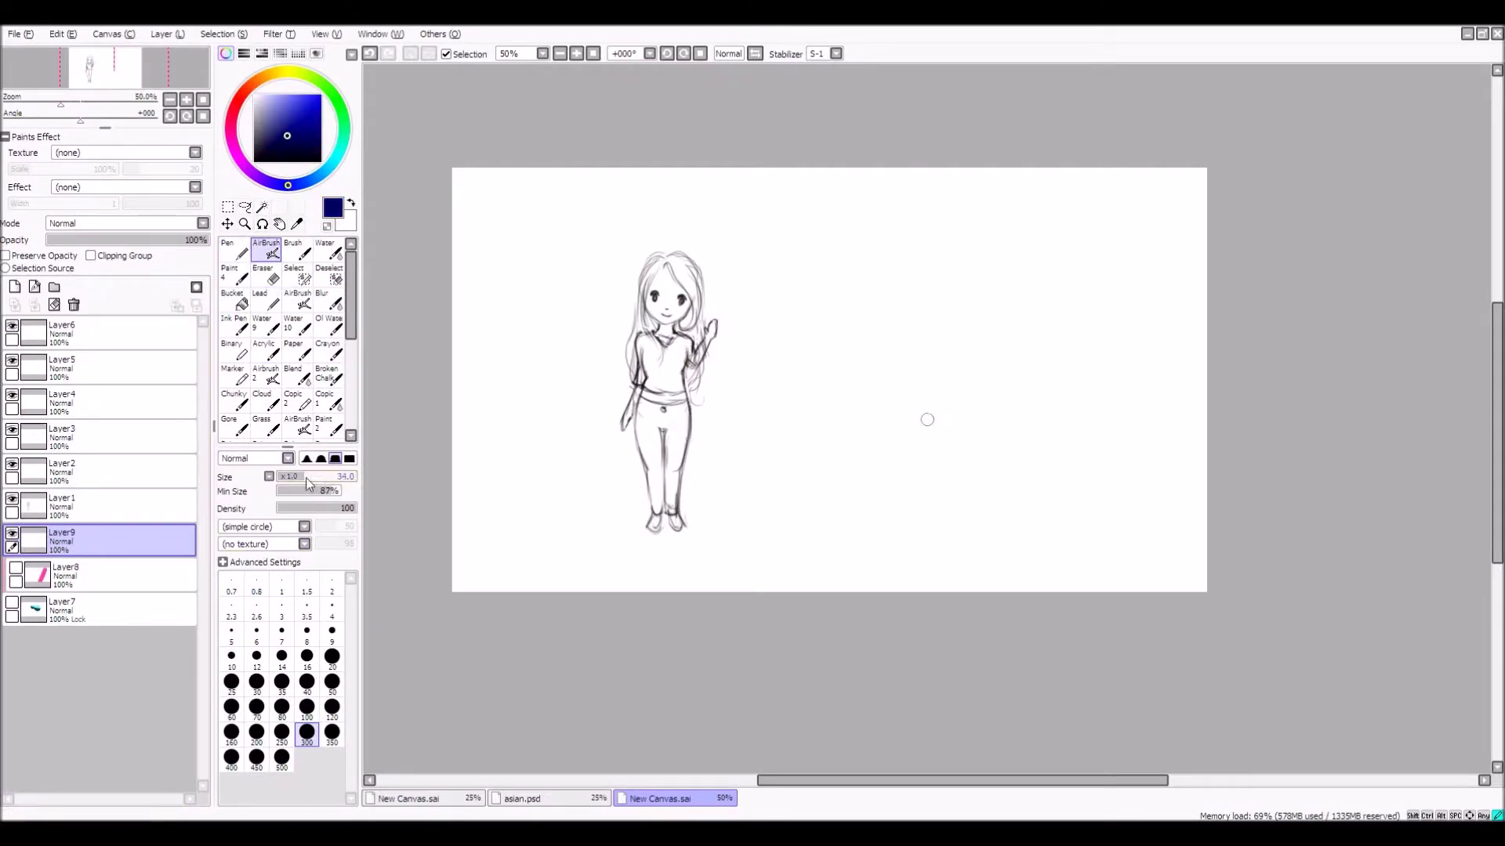
mouse_move(1034, 375)
mouse_down()
mouse_move(970, 254)
mouse_move(996, 257)
mouse_move(903, 313)
mouse_move(941, 232)
mouse_move(902, 434)
mouse_move(912, 247)
mouse_move(902, 475)
mouse_move(920, 384)
mouse_move(915, 487)
mouse_move(892, 381)
mouse_move(1014, 463)
mouse_move(1025, 333)
mouse_move(1030, 412)
mouse_move(1021, 387)
mouse_move(949, 512)
mouse_up()
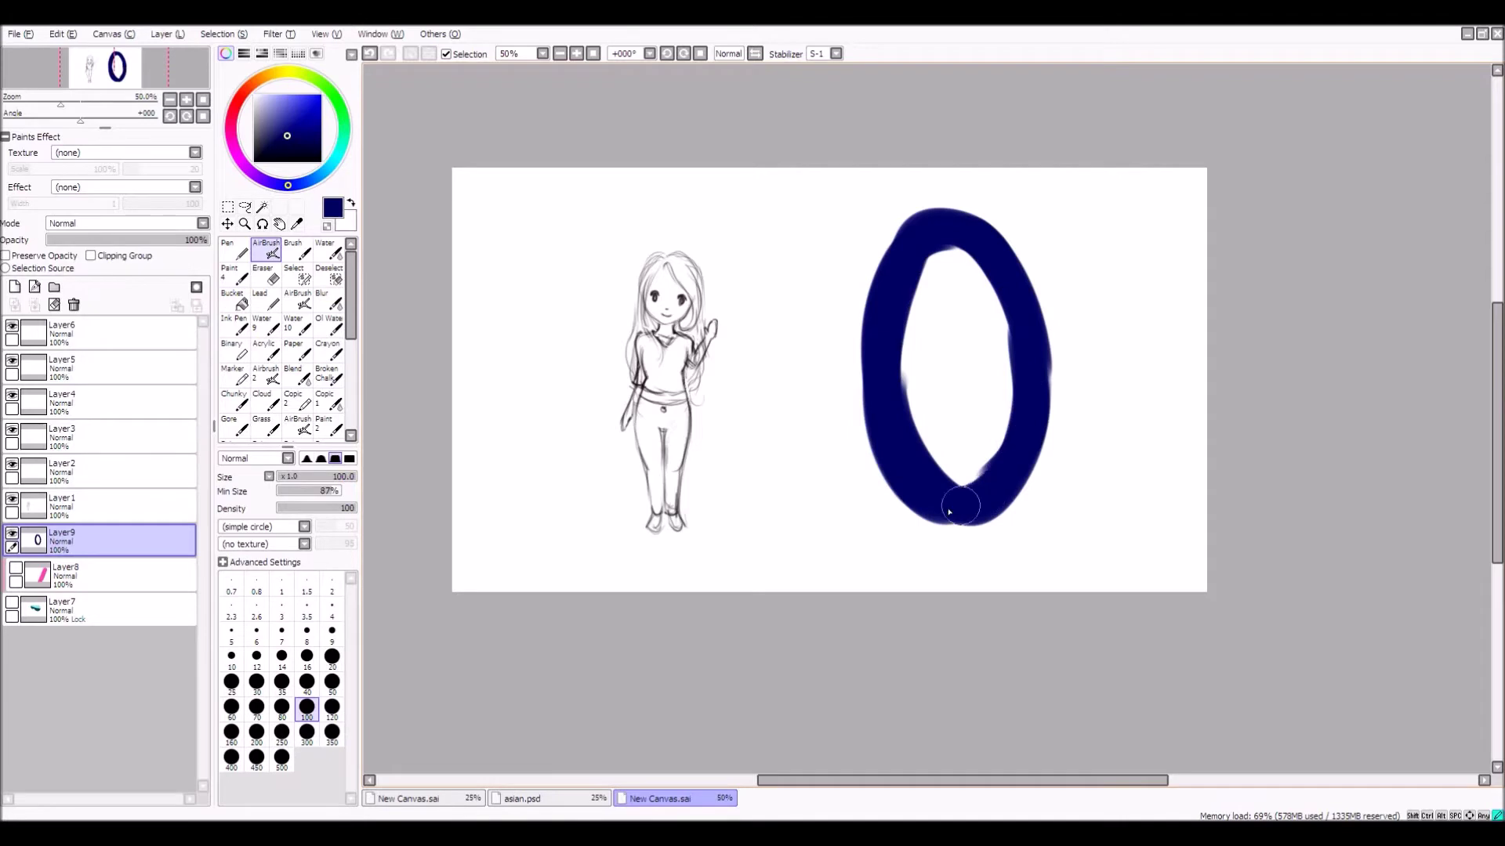
mouse_move(1028, 406)
mouse_down()
mouse_move(991, 283)
mouse_move(943, 246)
mouse_up()
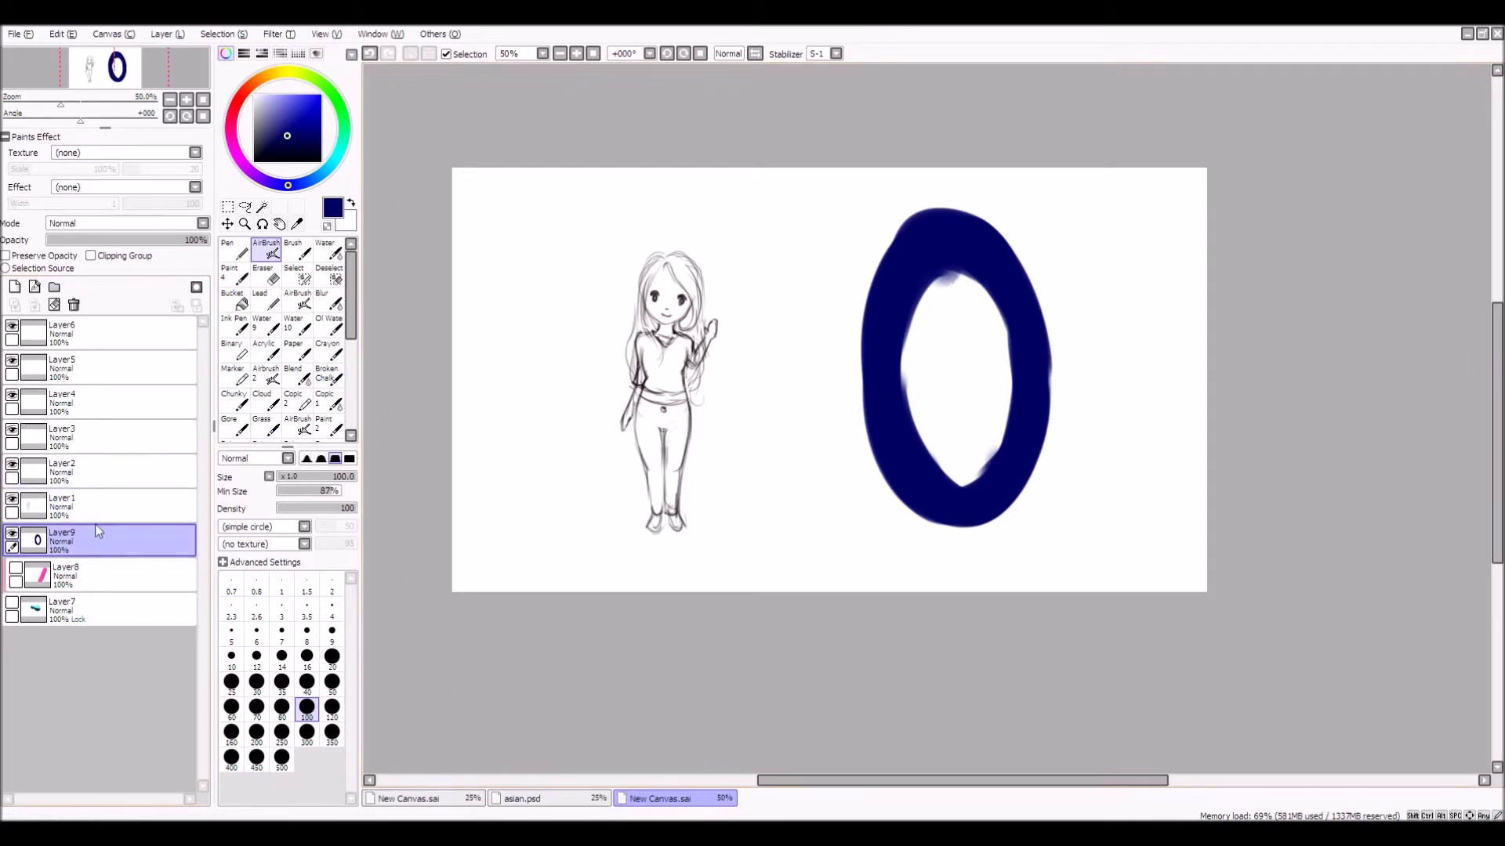
Mark Layer9 as Selection Source and add empty Layer10 above the pink stroke layer
click(6, 268)
click(229, 304)
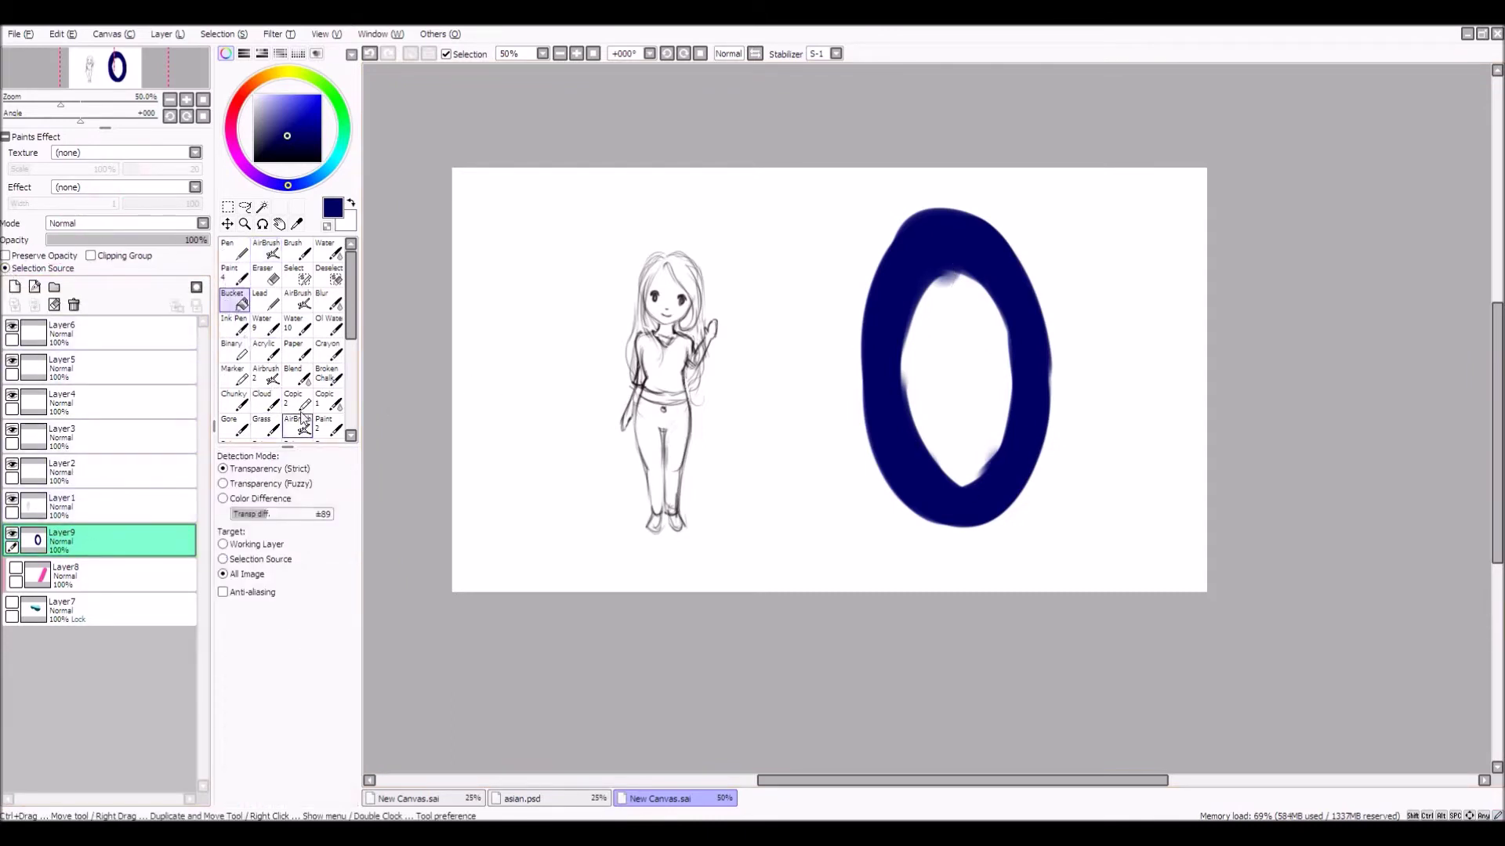
click(102, 576)
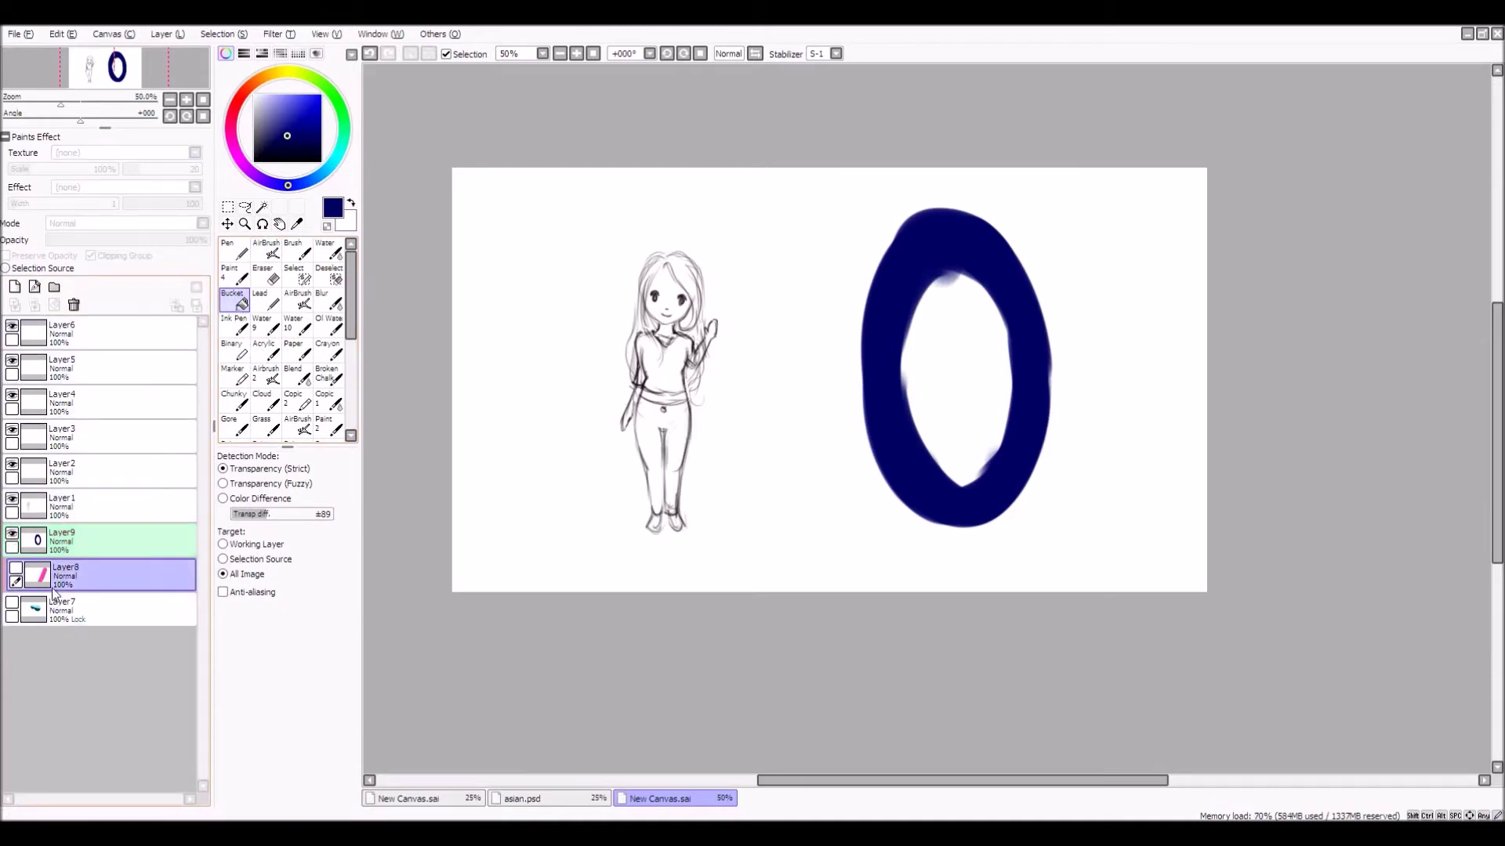
click(15, 286)
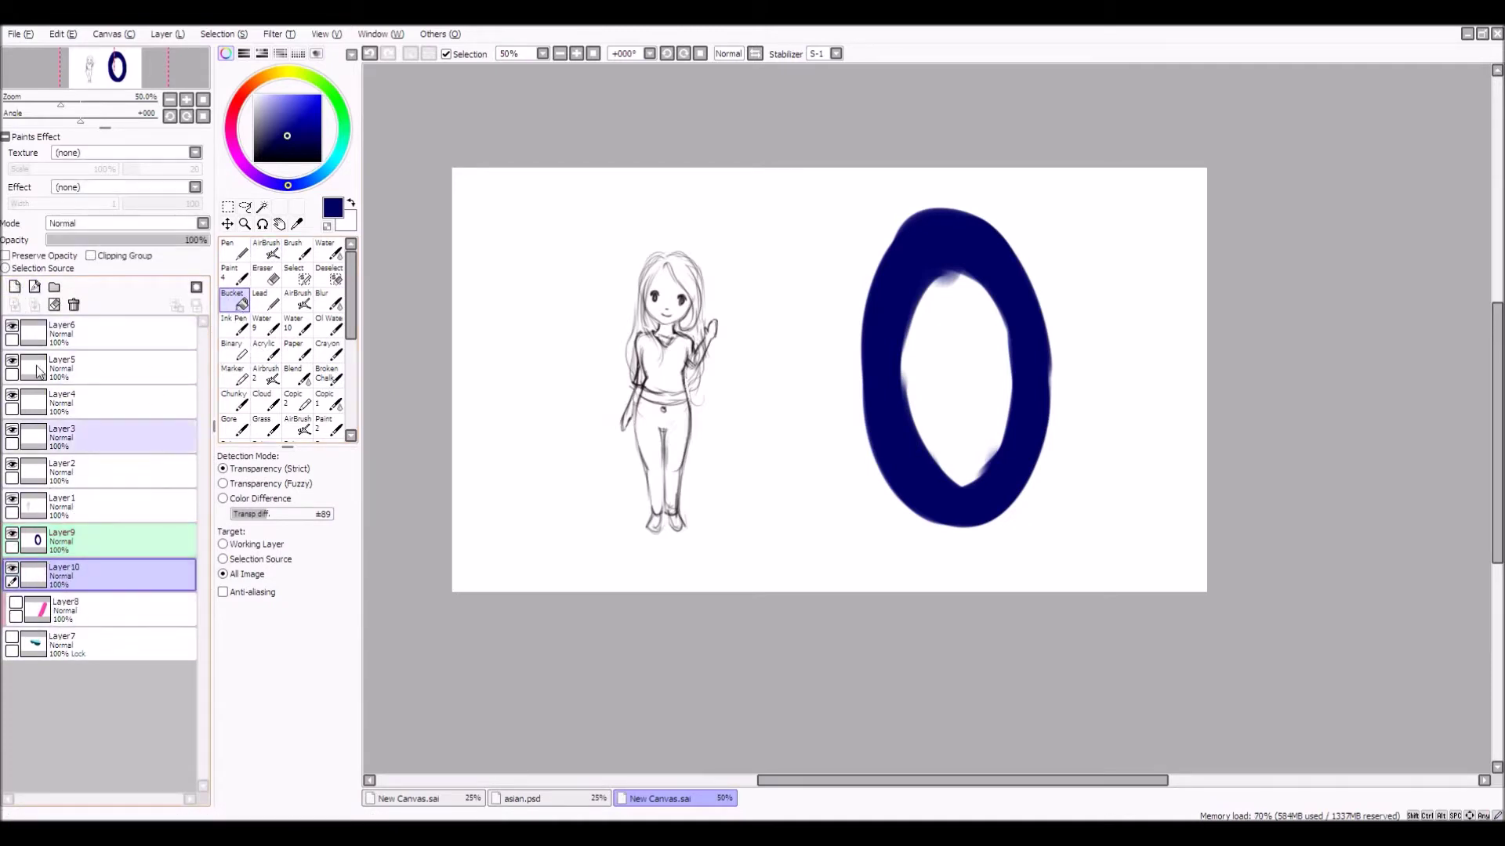
click(15, 538)
click(16, 537)
click(15, 538)
click(15, 538)
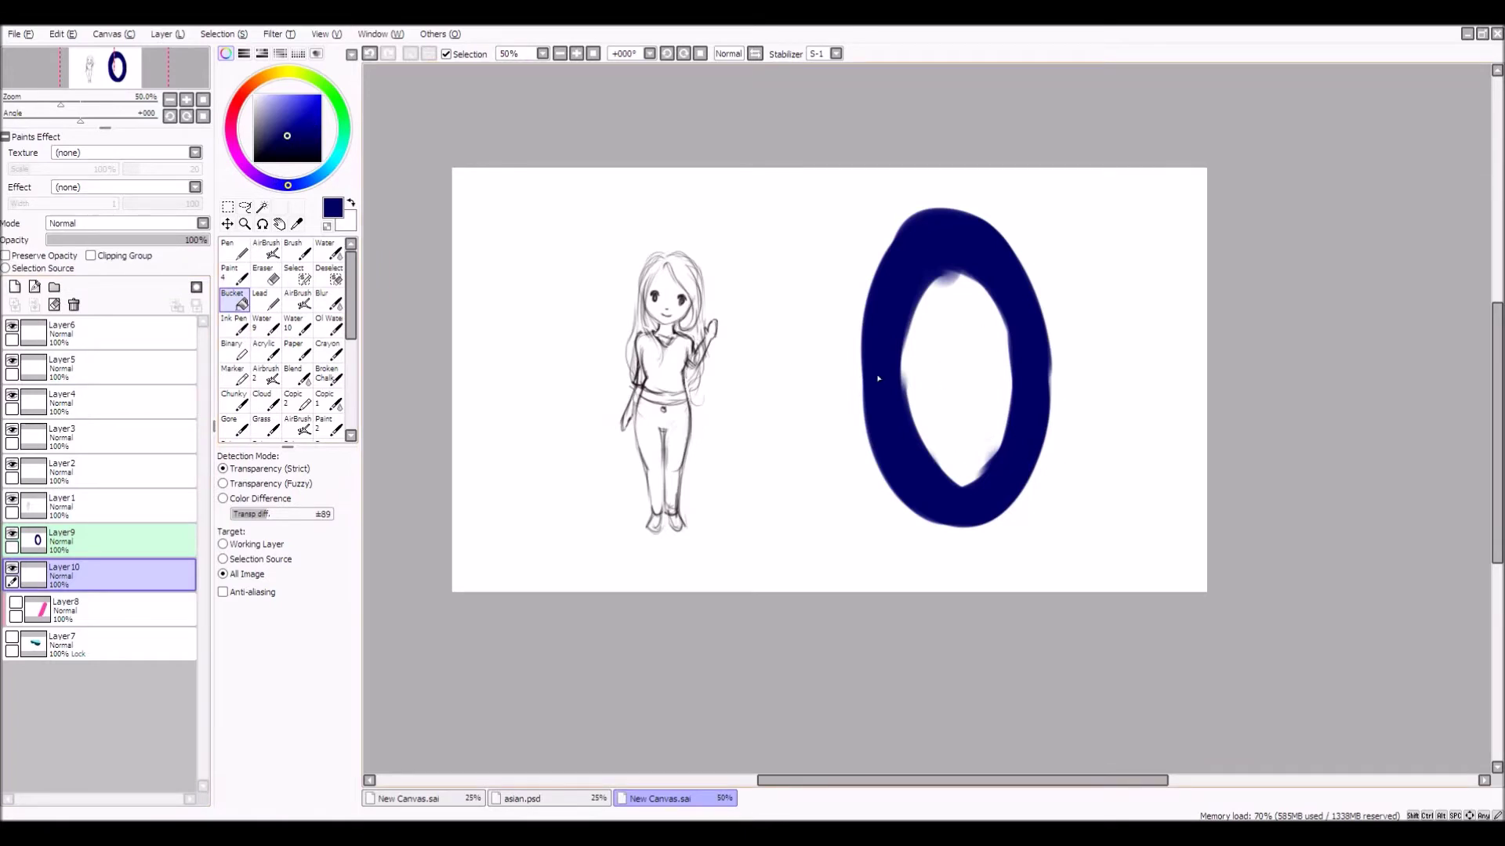
Try a cyan bucket fill inside the O with Target set to Selection Source, then undo it
click(337, 157)
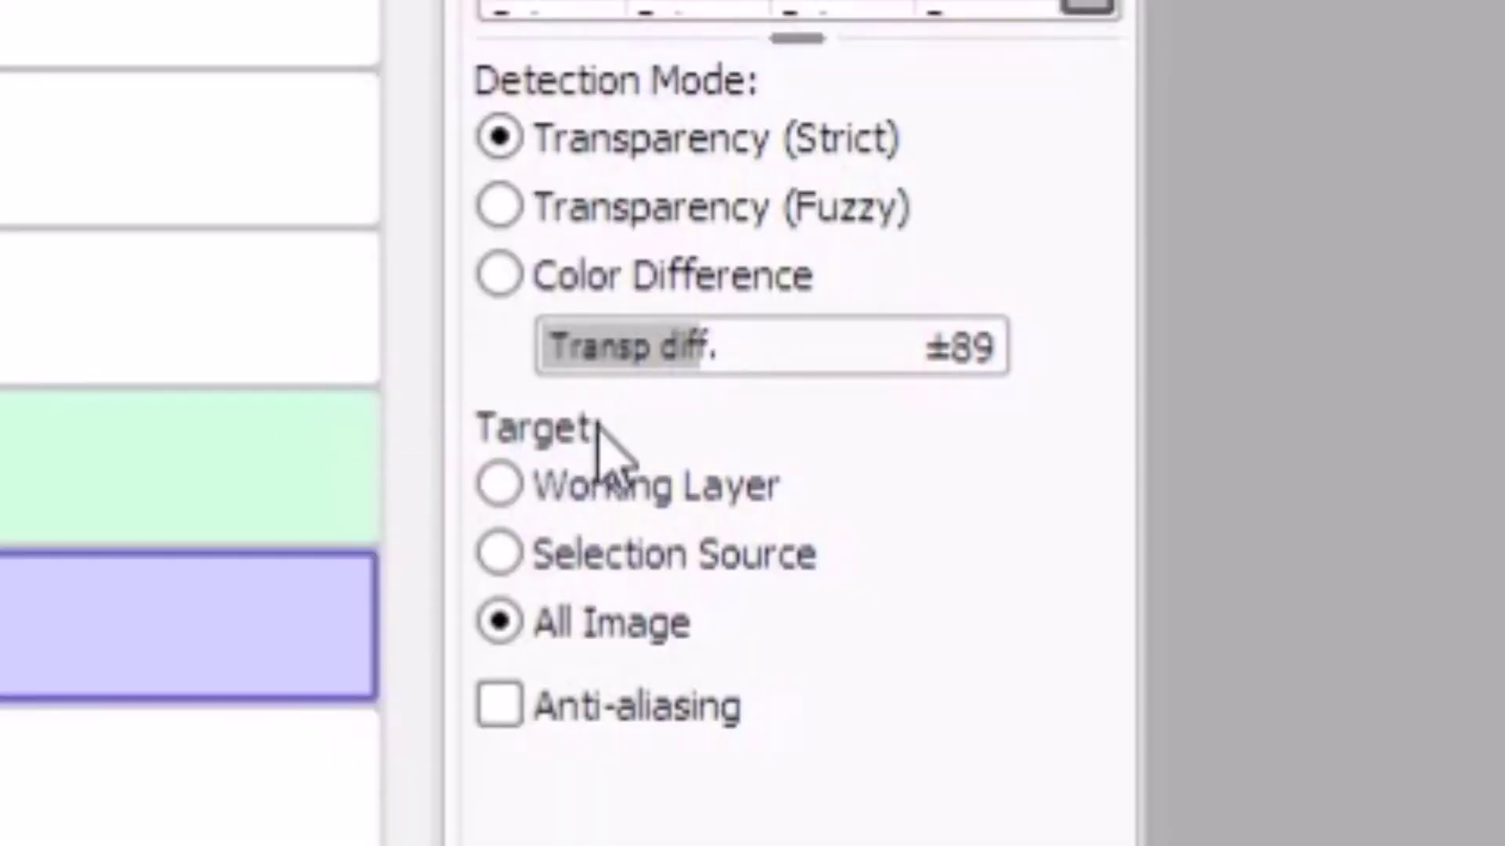
click(548, 563)
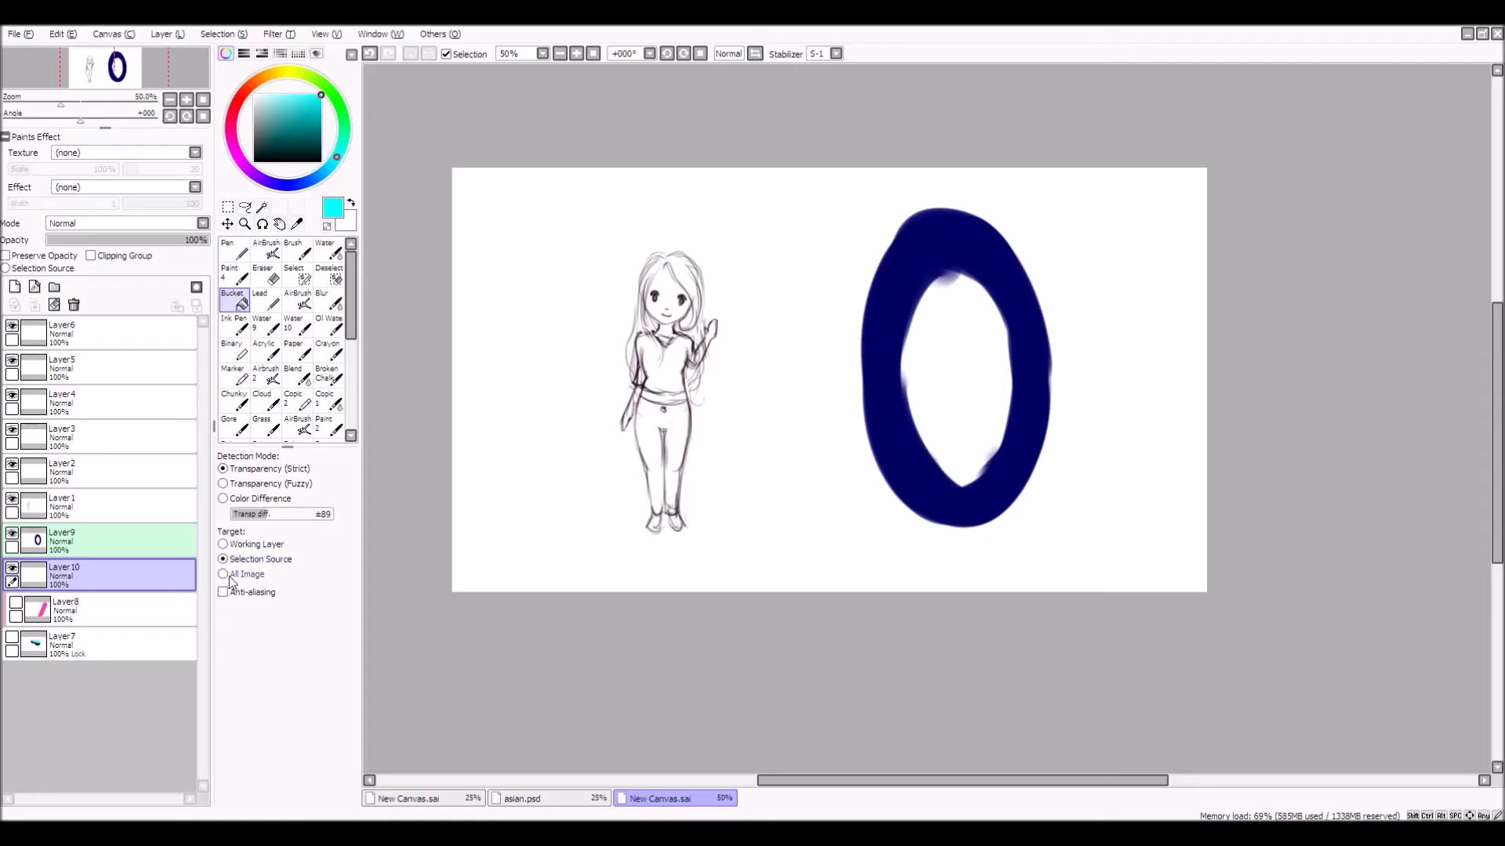
click(982, 364)
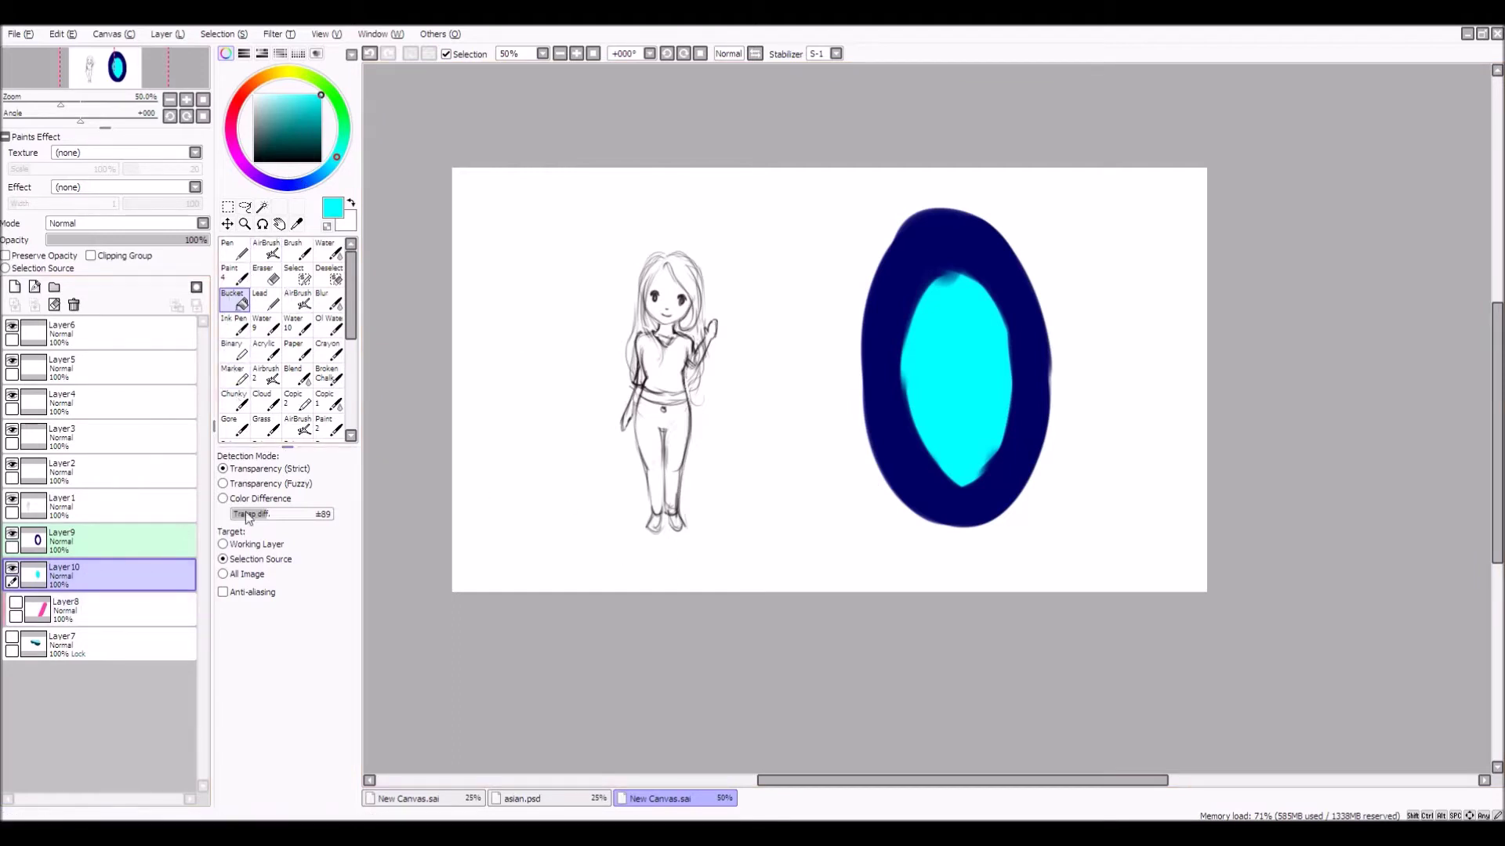
key(ctrl+z)
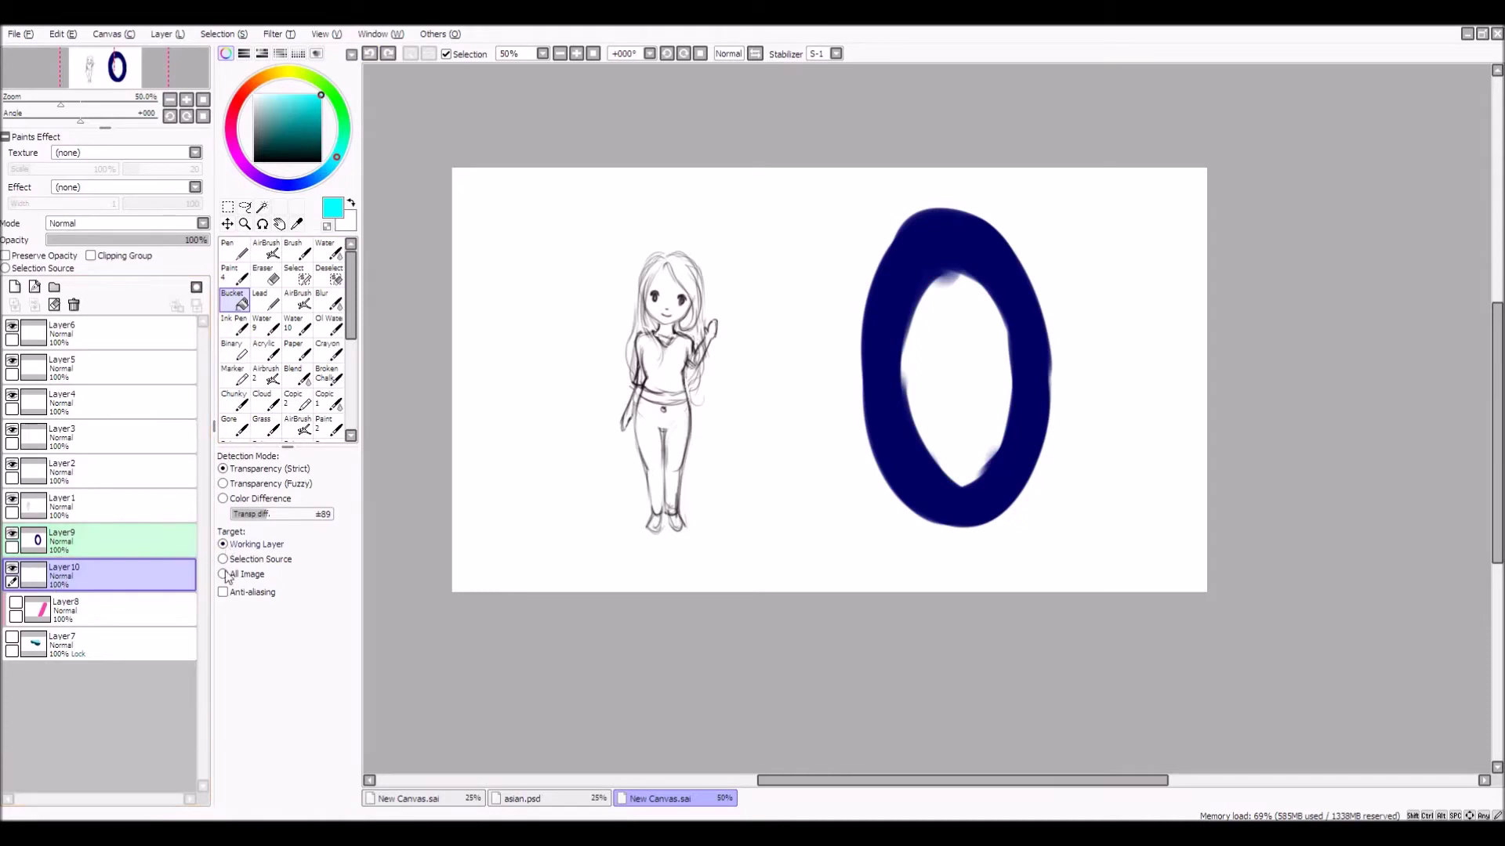
click(634, 542)
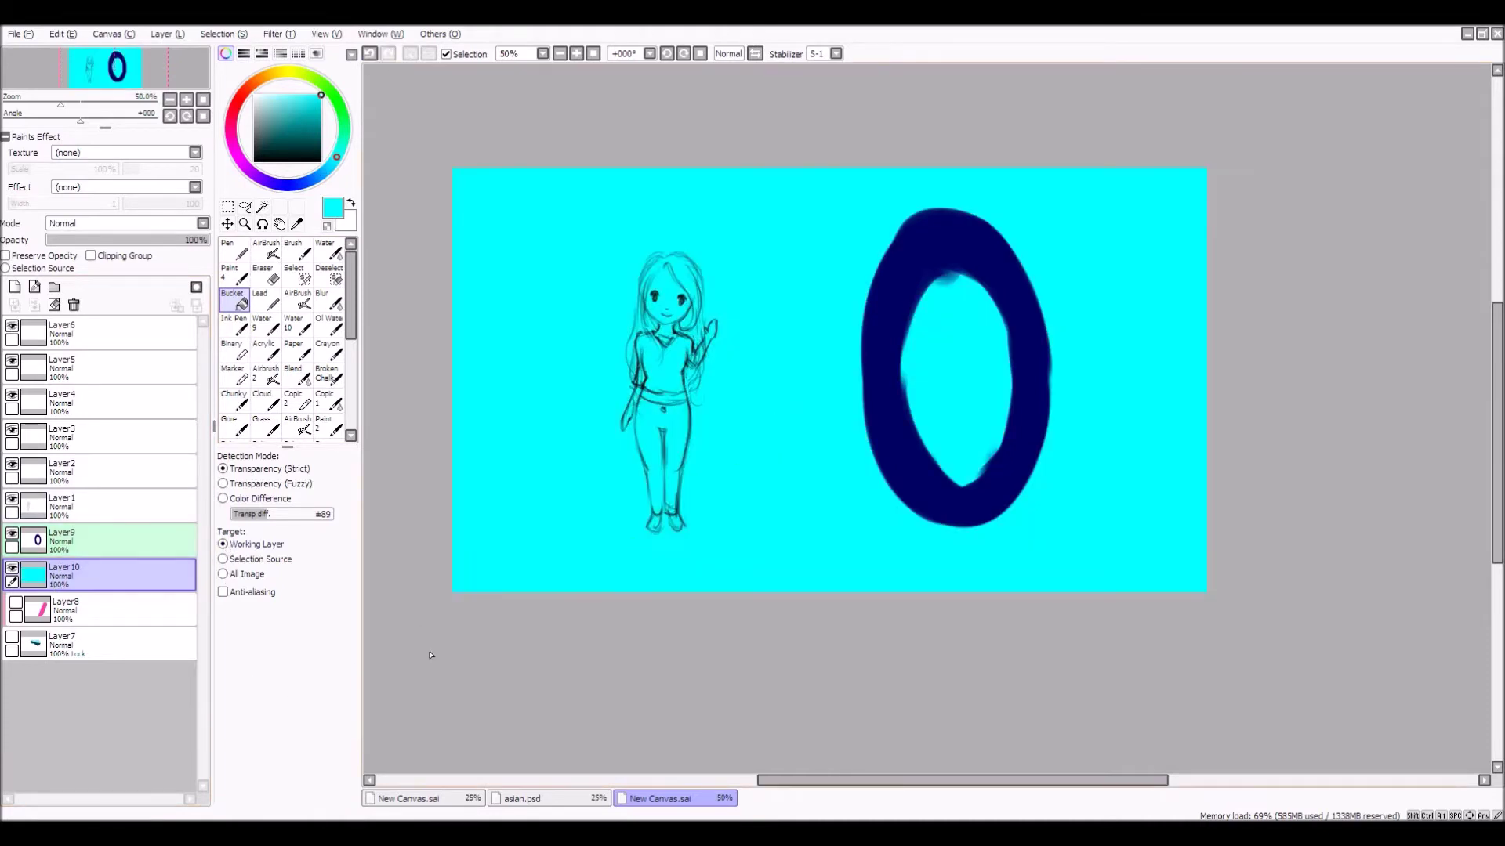
click(13, 569)
click(13, 569)
click(223, 574)
click(54, 305)
click(661, 501)
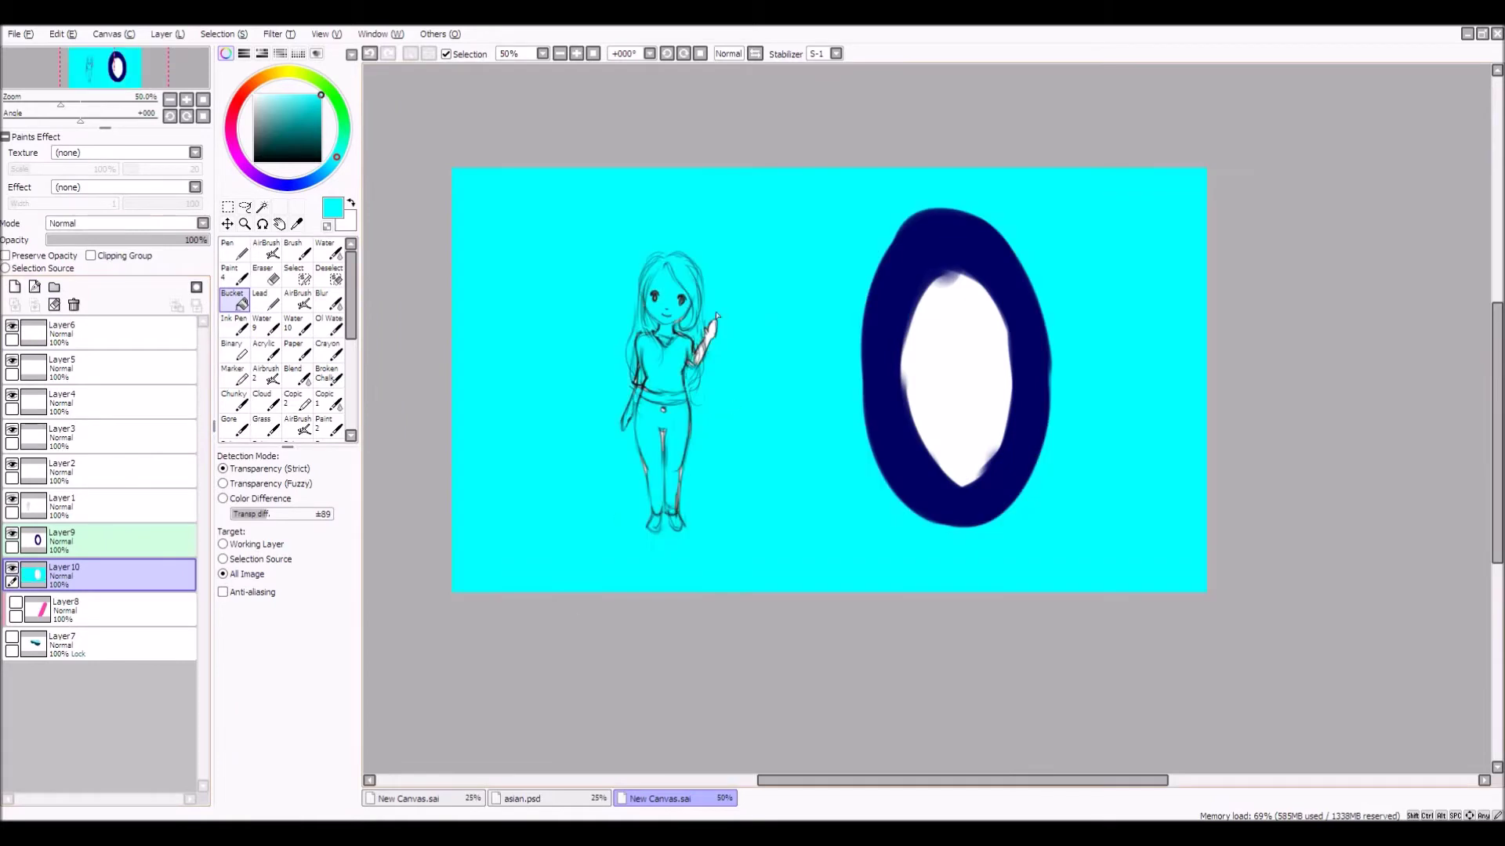
scroll(663, 289, up, 4)
scroll(628, 313, down, 6)
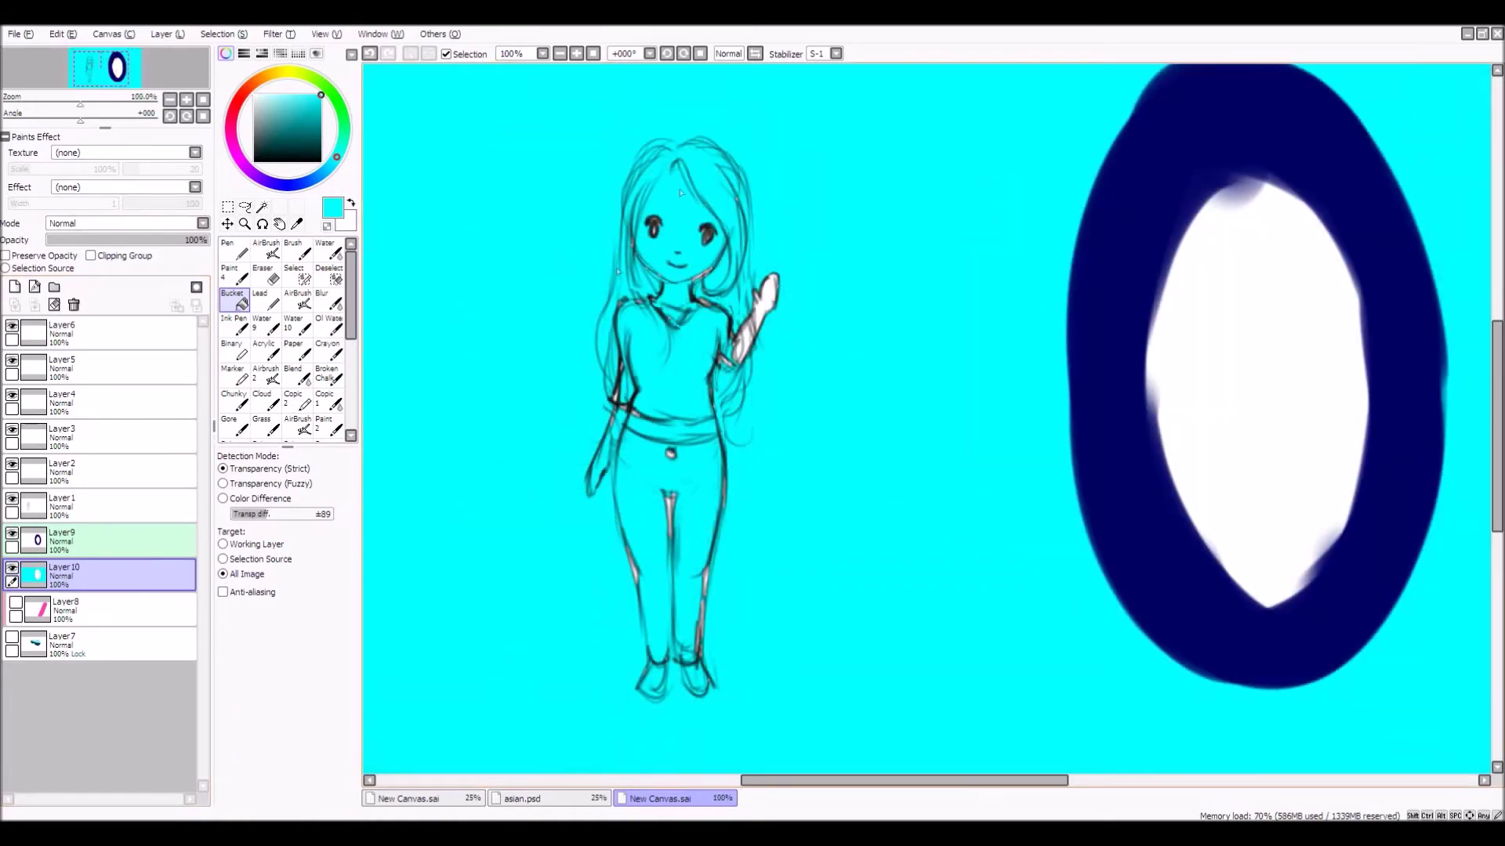
scroll(627, 313, up, 1)
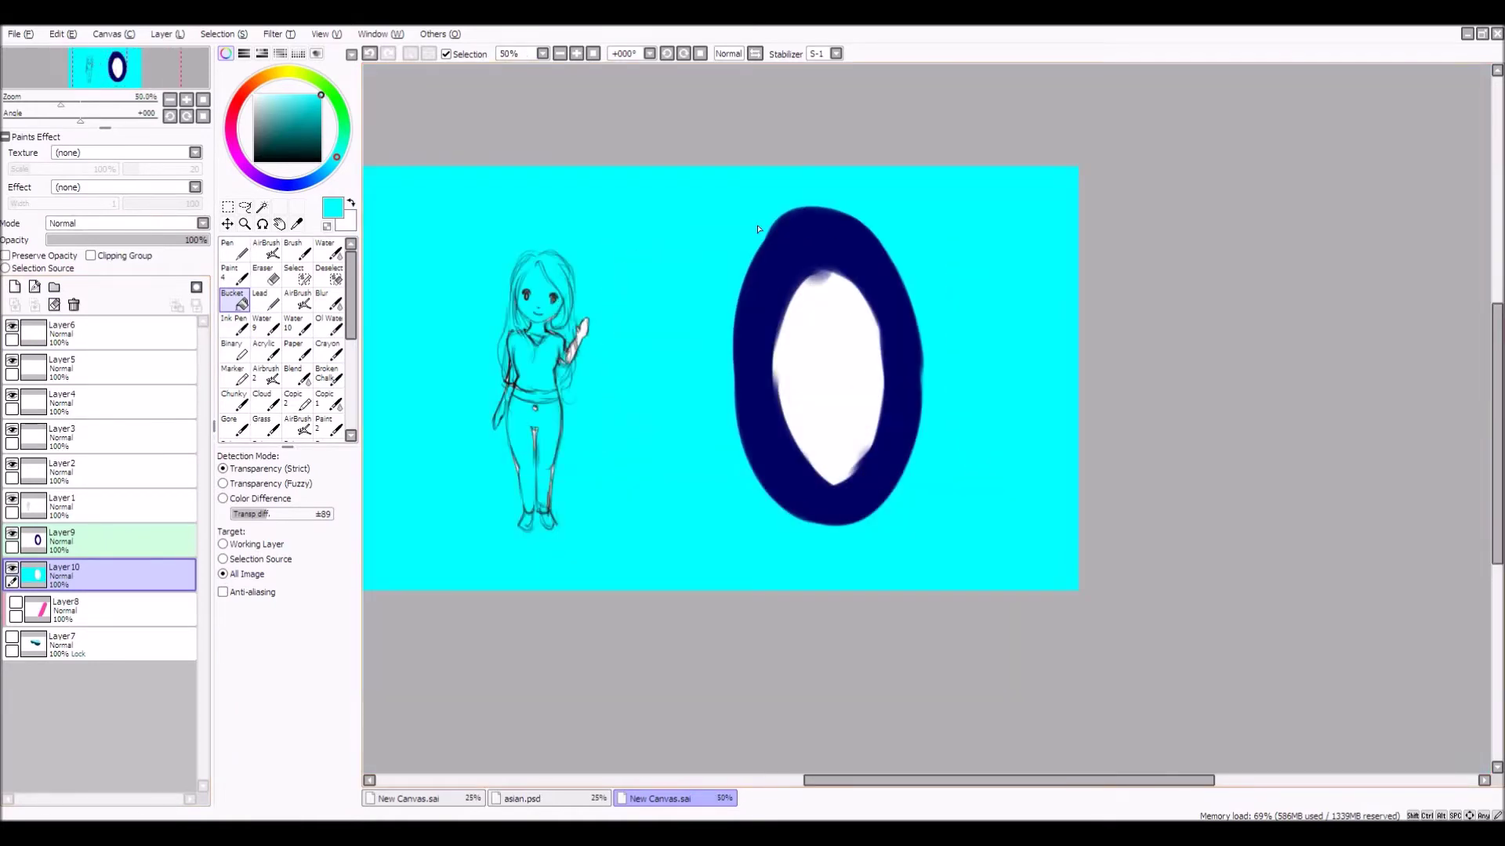
click(54, 305)
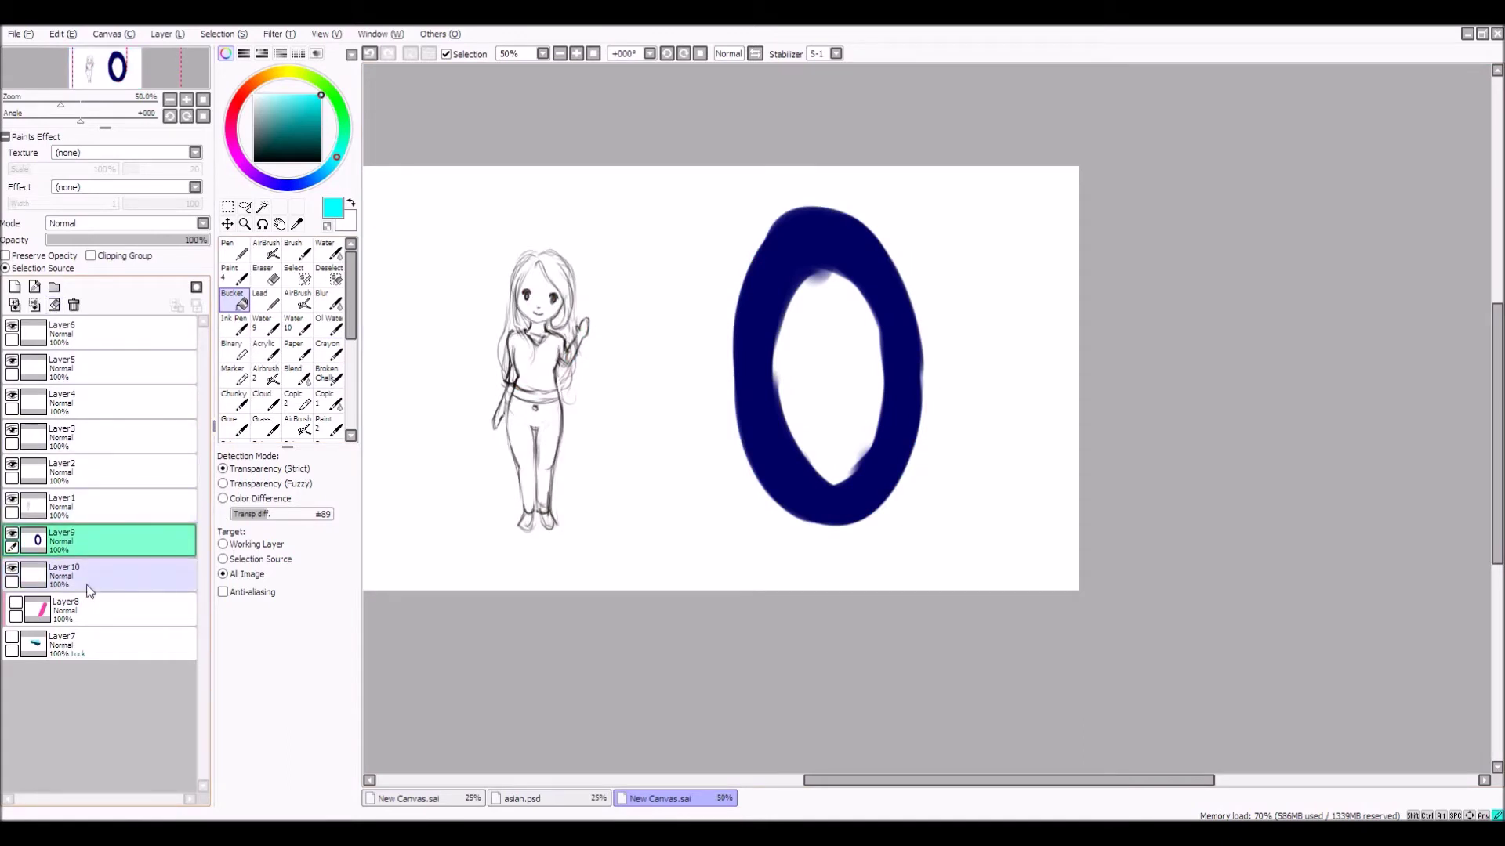
click(829, 376)
click(637, 357)
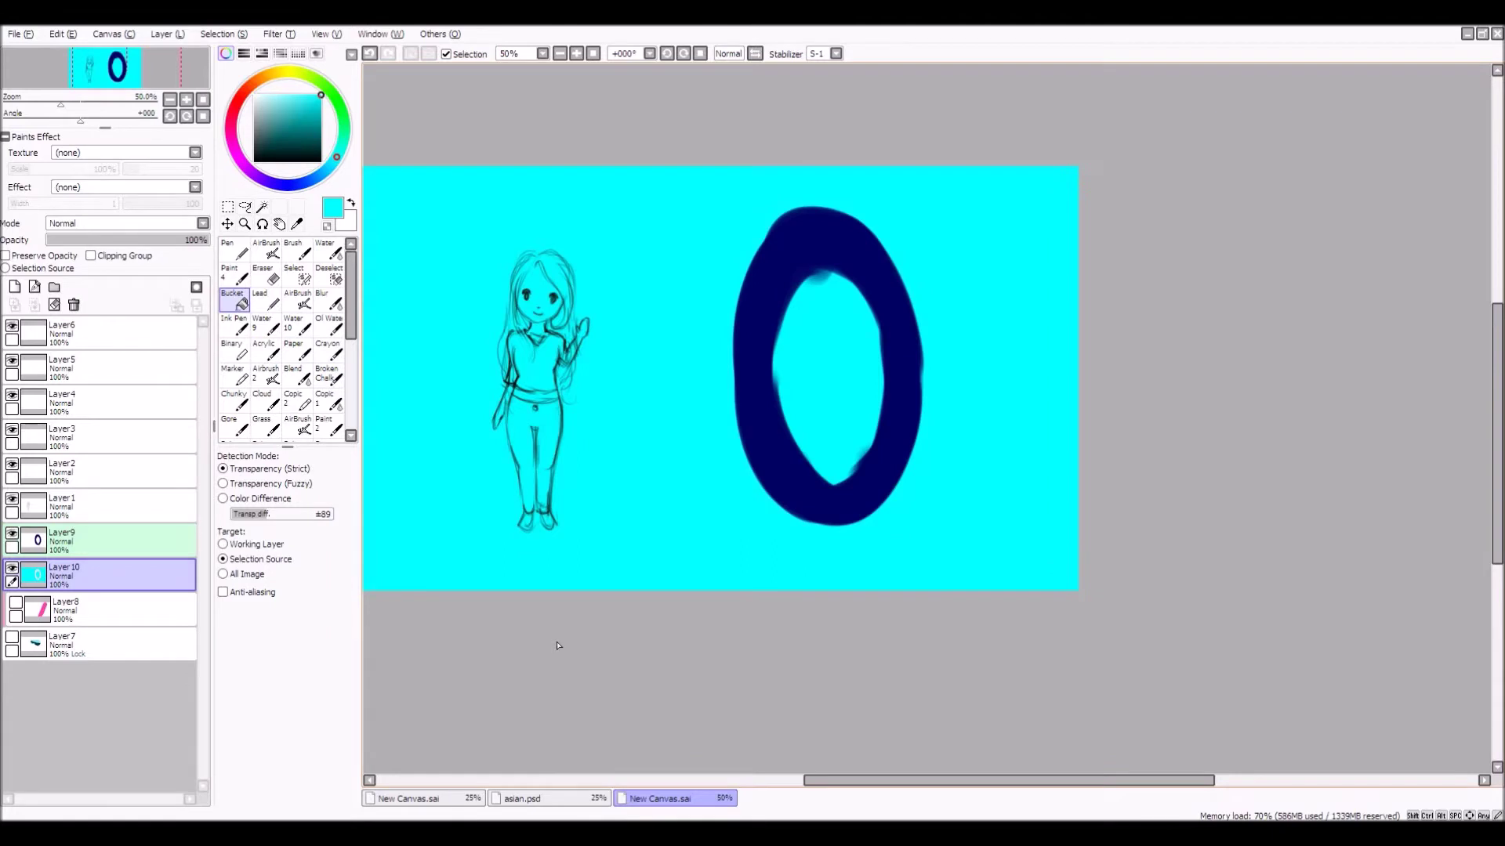
click(369, 54)
click(371, 55)
click(388, 53)
click(370, 55)
click(639, 332)
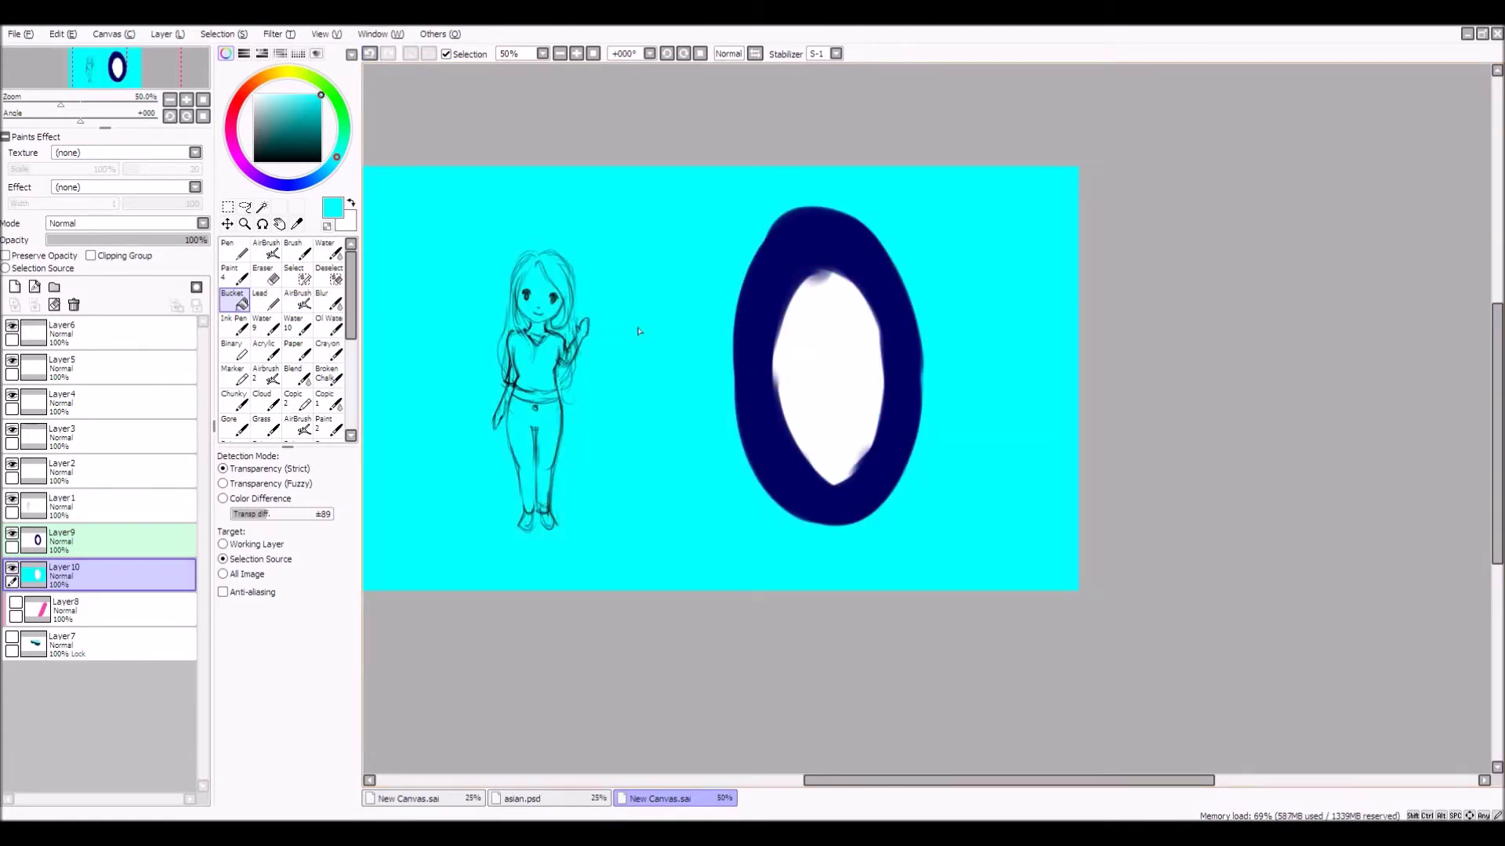
click(369, 55)
scroll(905, 482, down, 1)
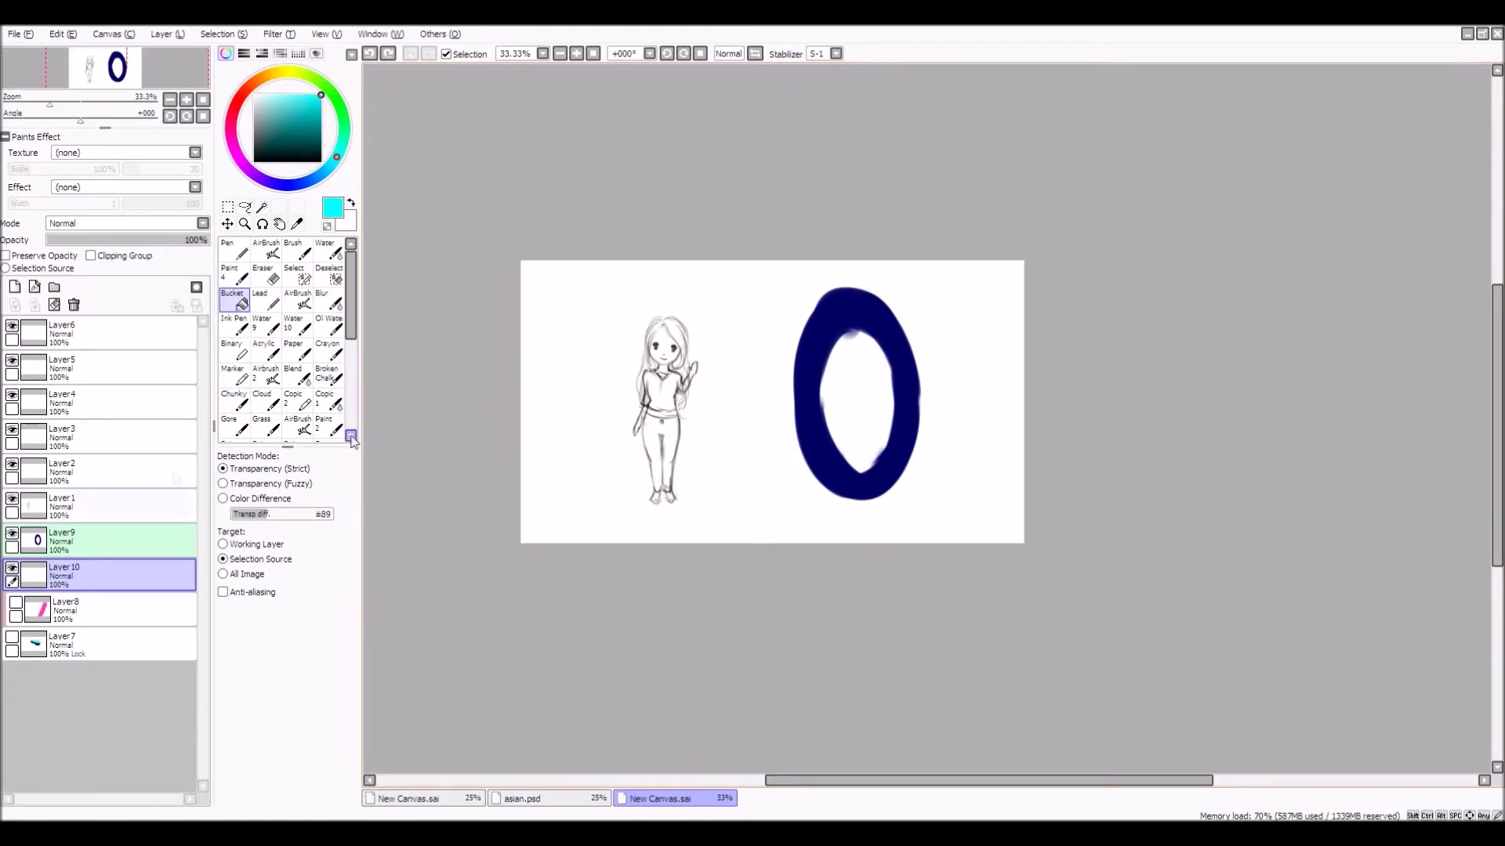
Delete the navy O layer, Layer9, and make Layer7 visible again
click(102, 540)
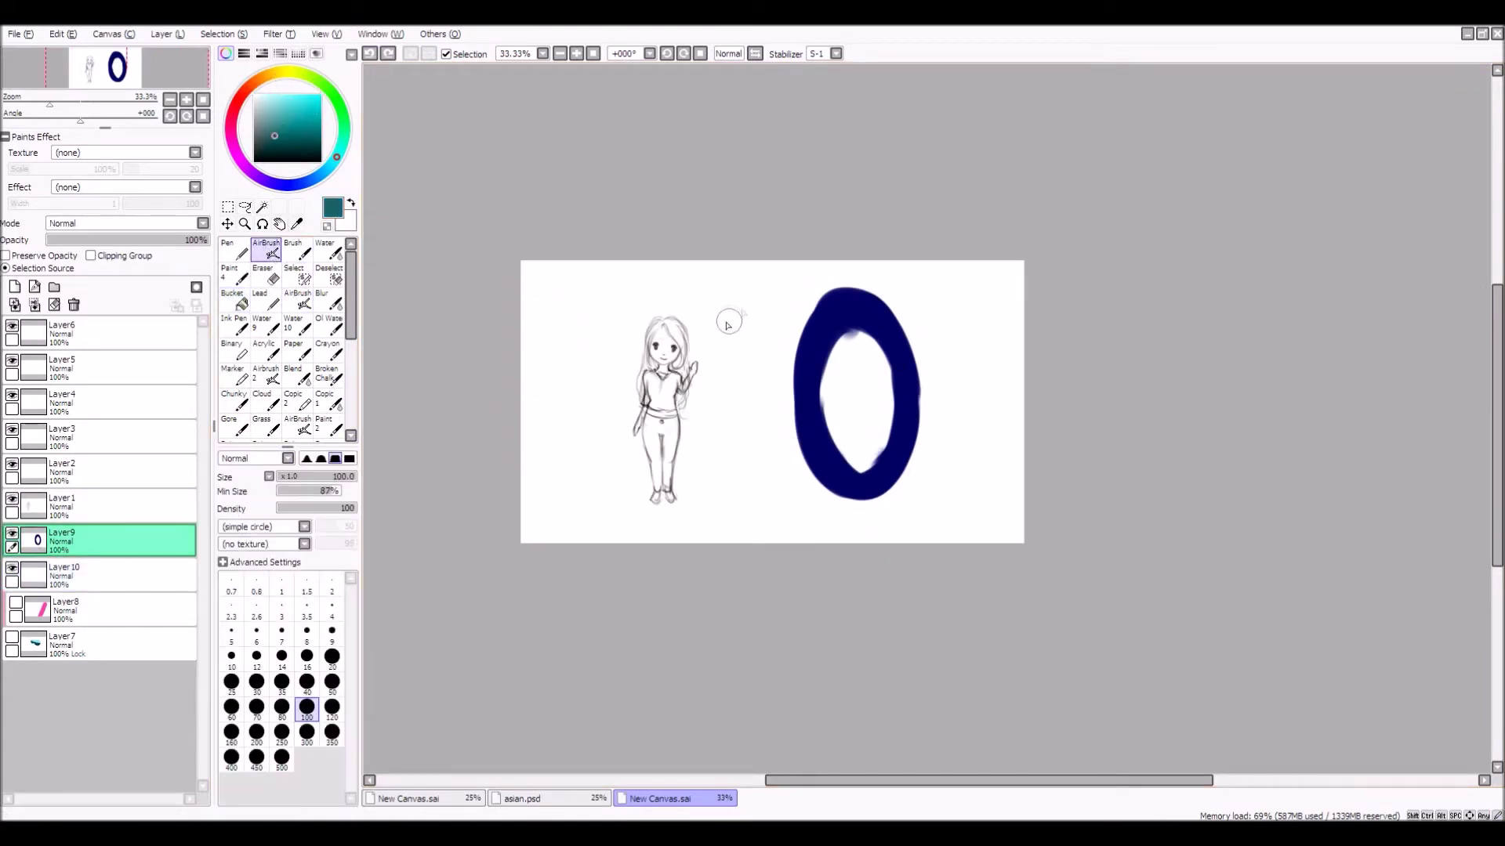
click(74, 305)
click(12, 602)
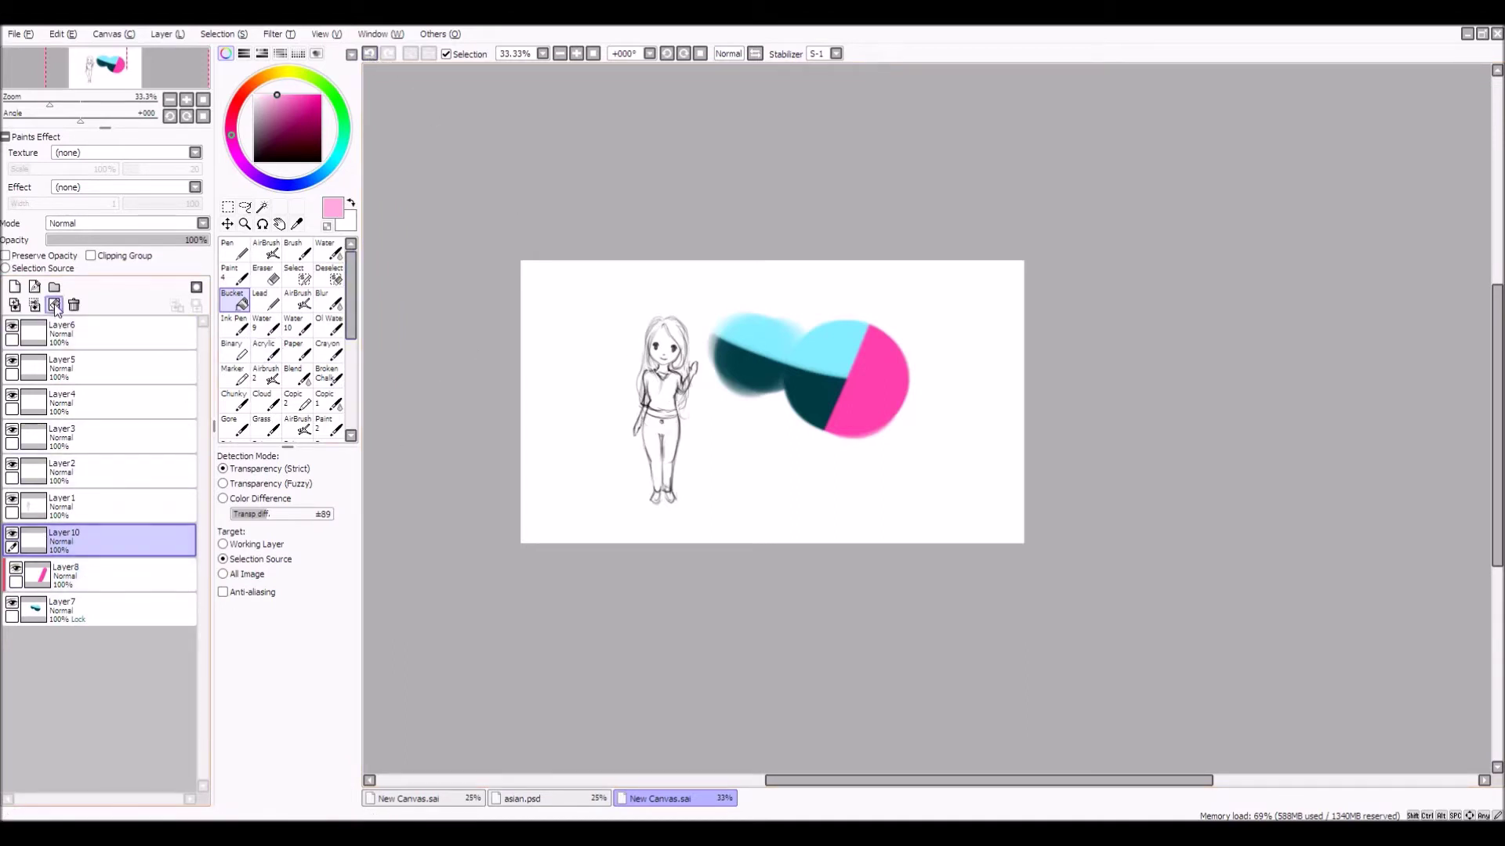
Delete Layer8 and Layer7, then open and close the Selection menu without changes
click(82, 577)
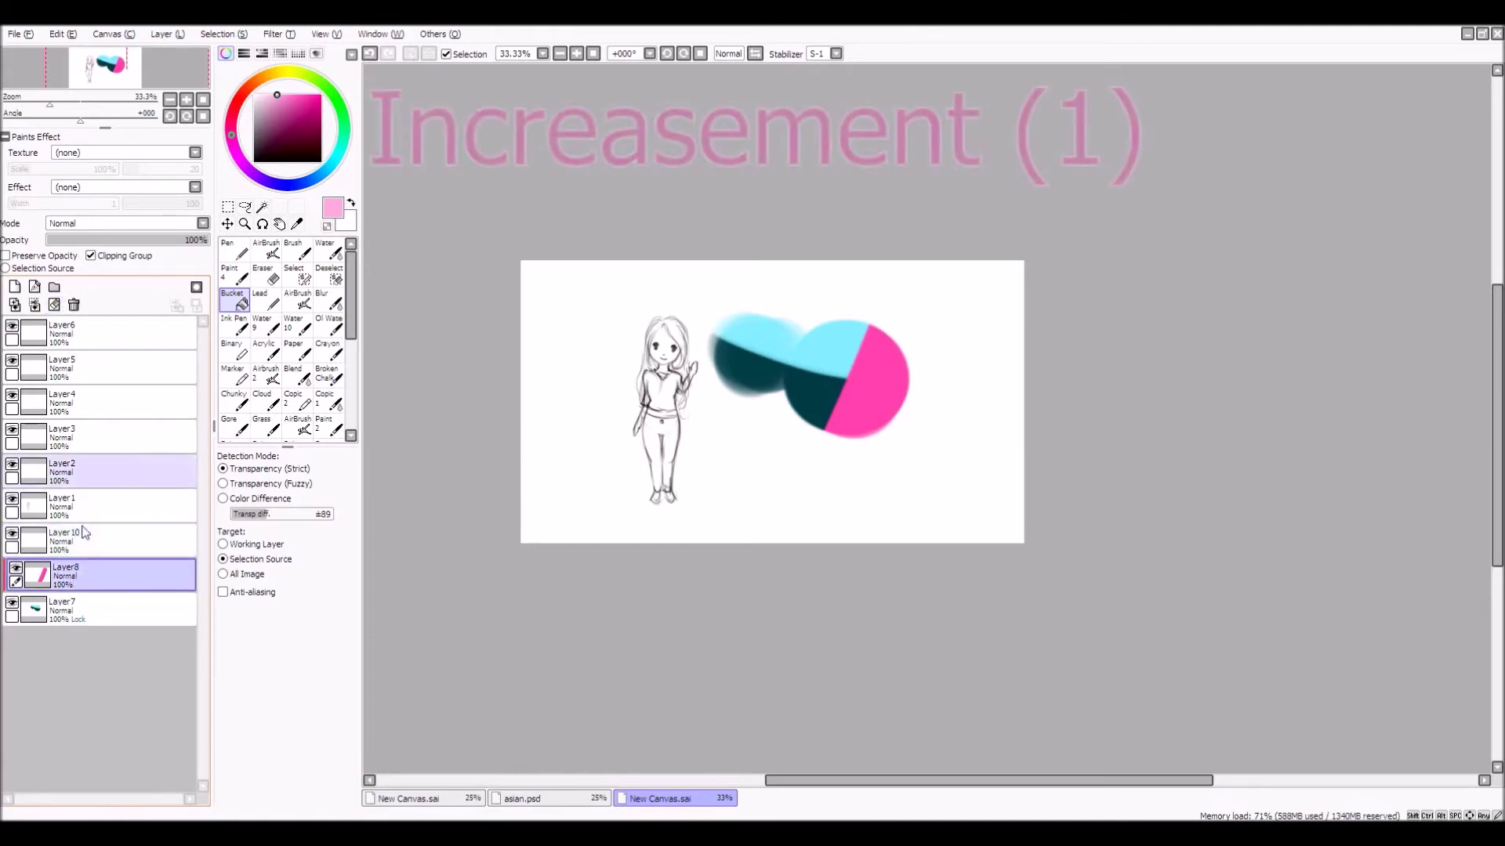
key(Delete)
click(62, 612)
key(Delete)
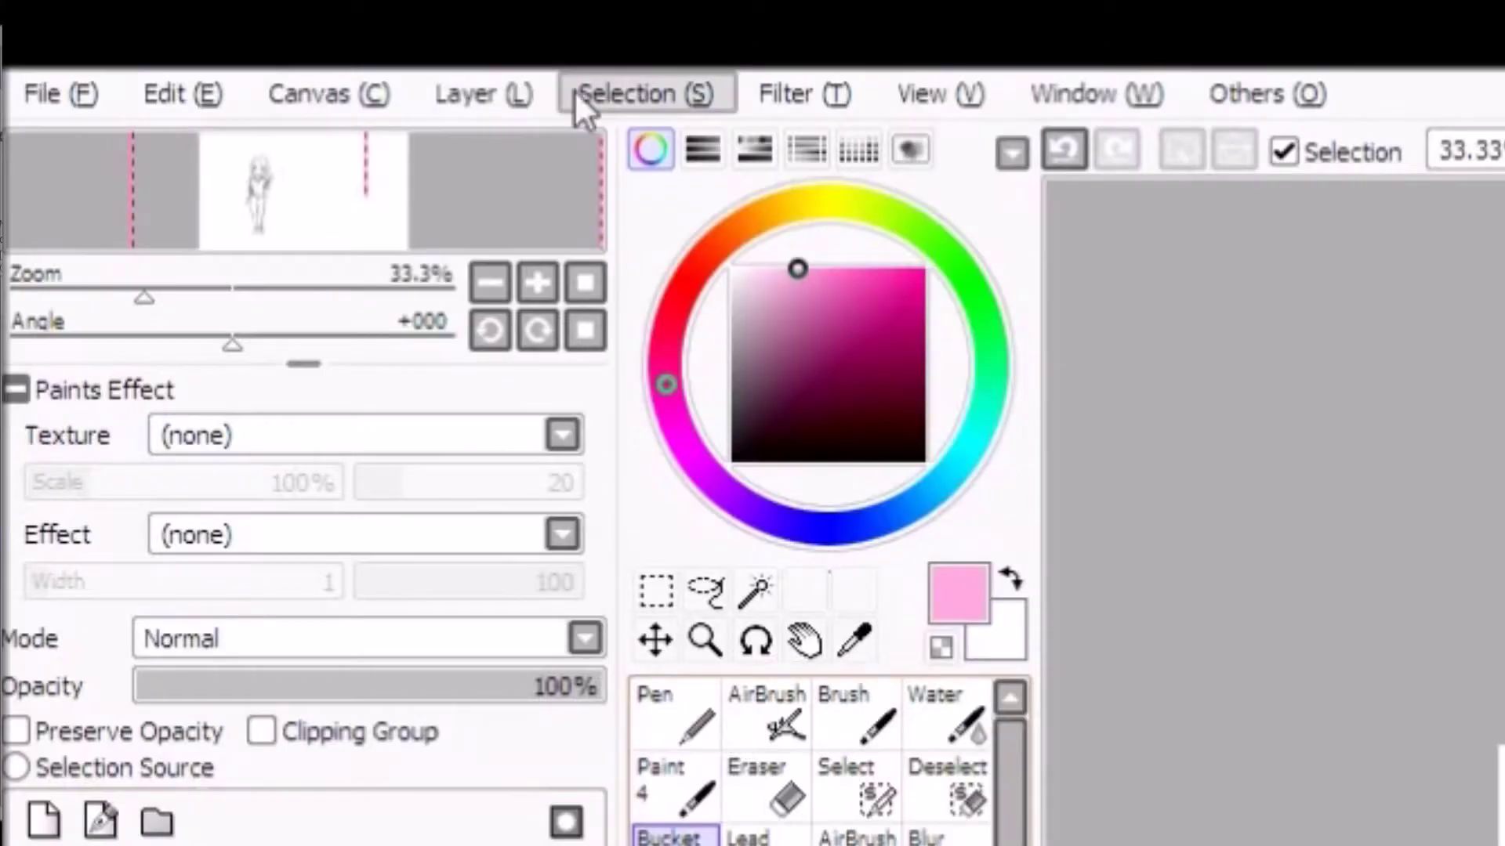
click(608, 98)
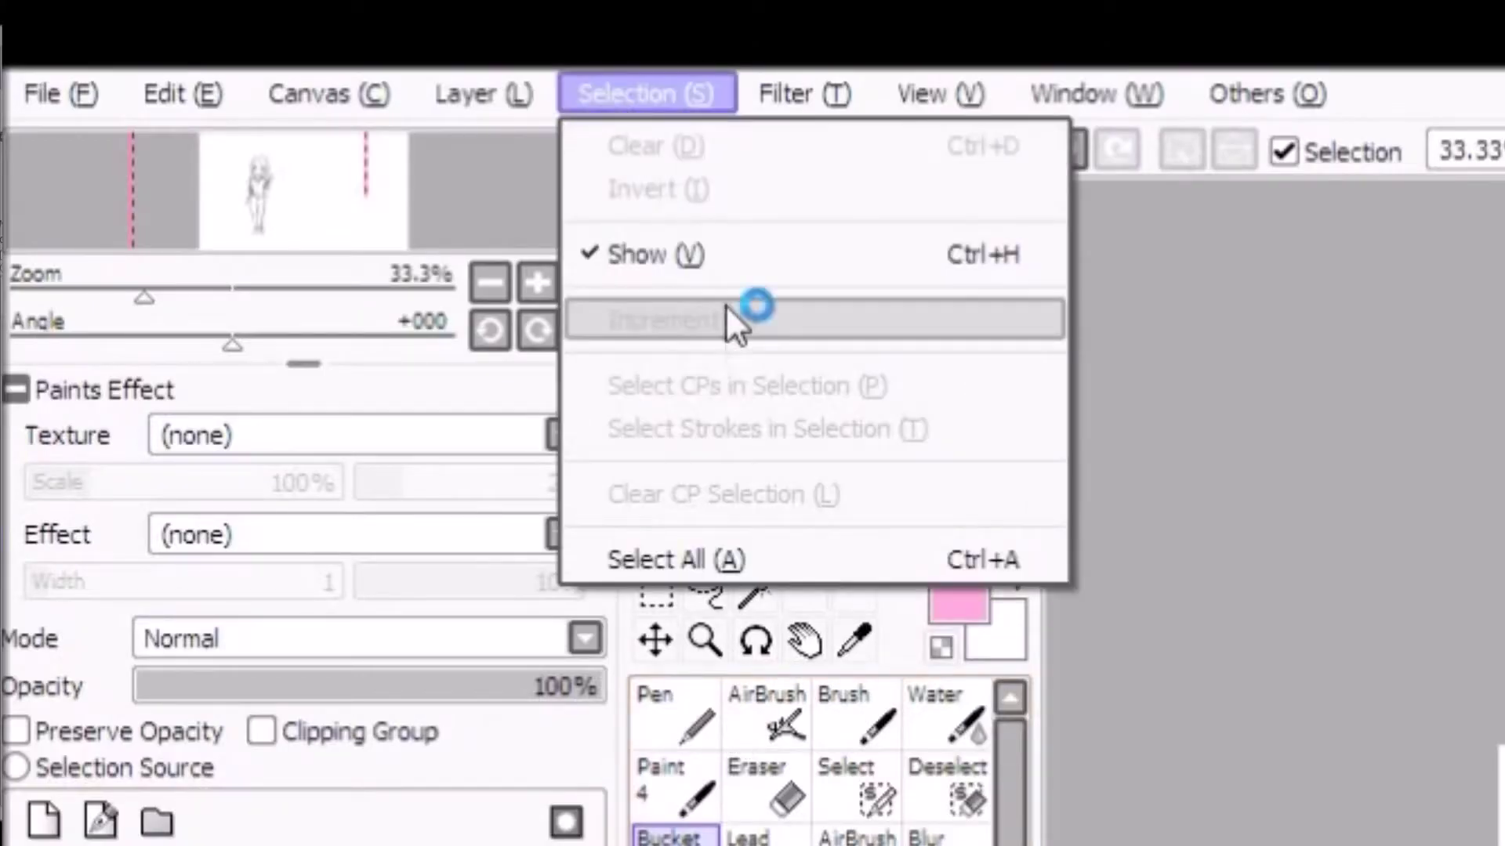
click(1468, 431)
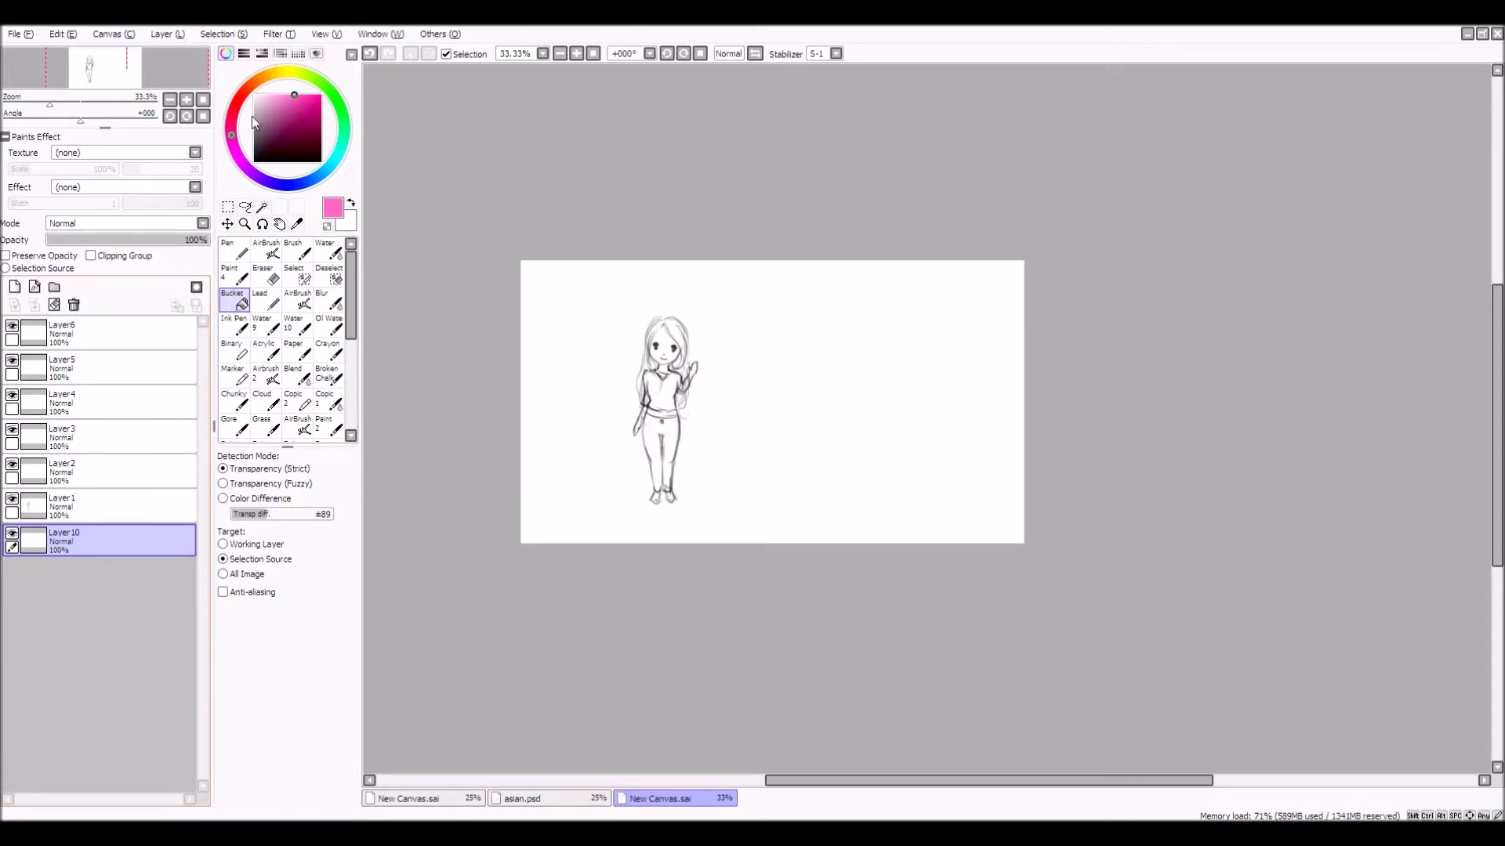
Bucket-fill Layer10 mid grey, then paint a size-500 soft pink circle on new Layer11
click(252, 123)
click(572, 439)
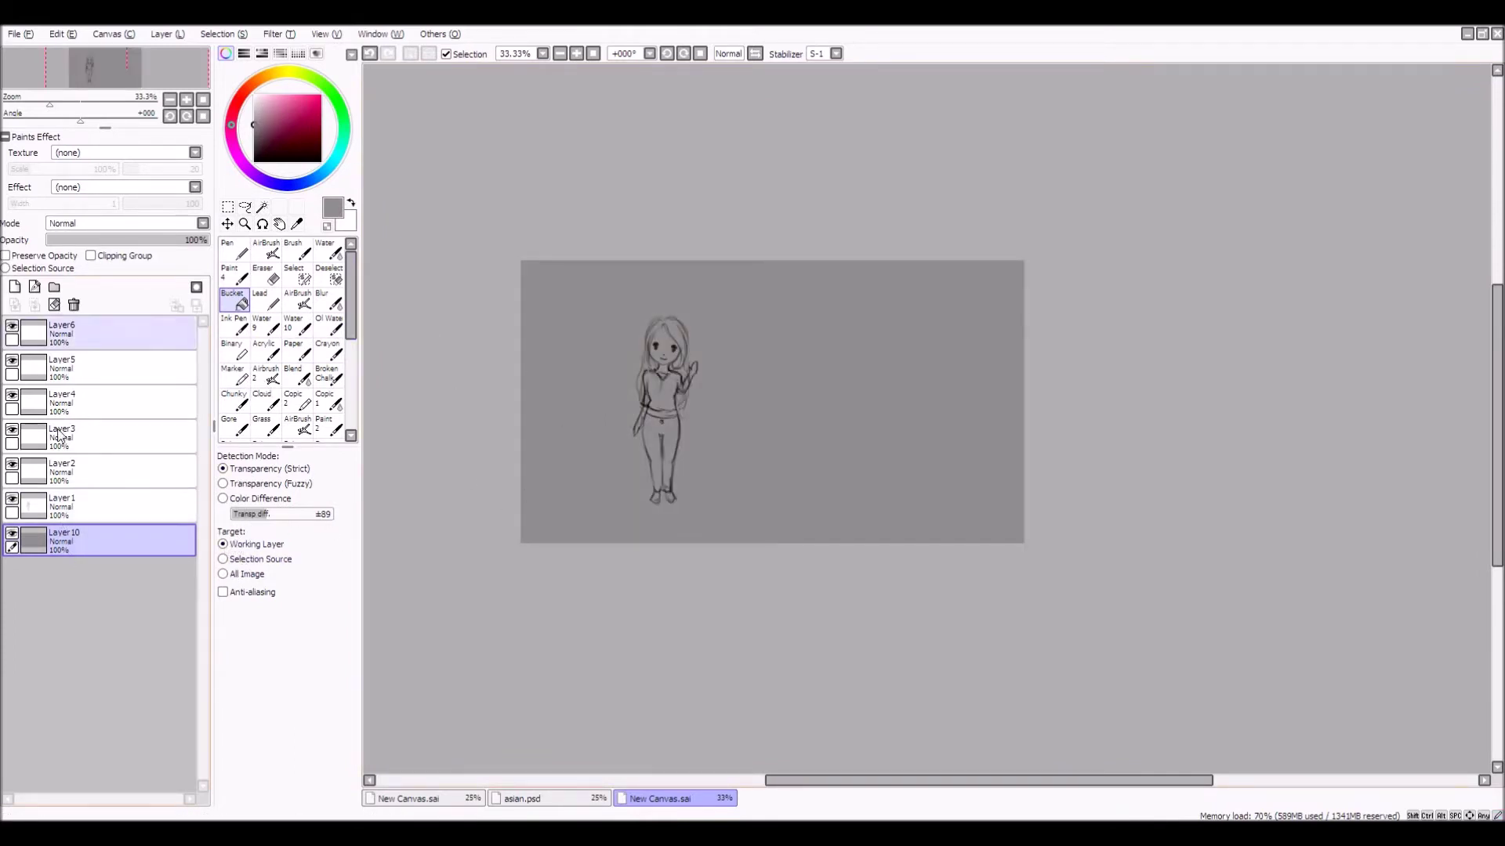
click(14, 288)
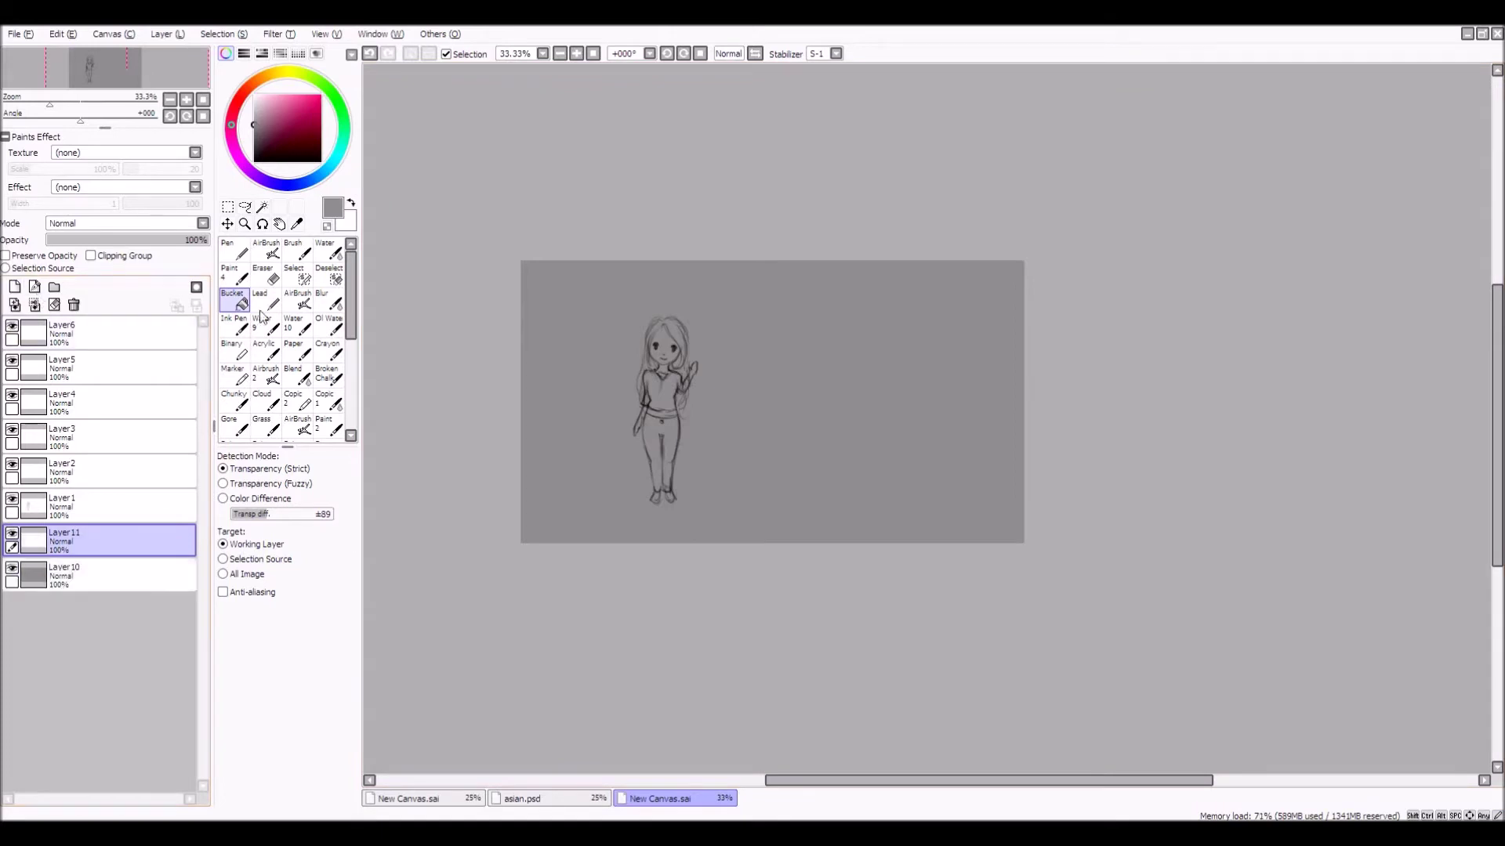
click(232, 250)
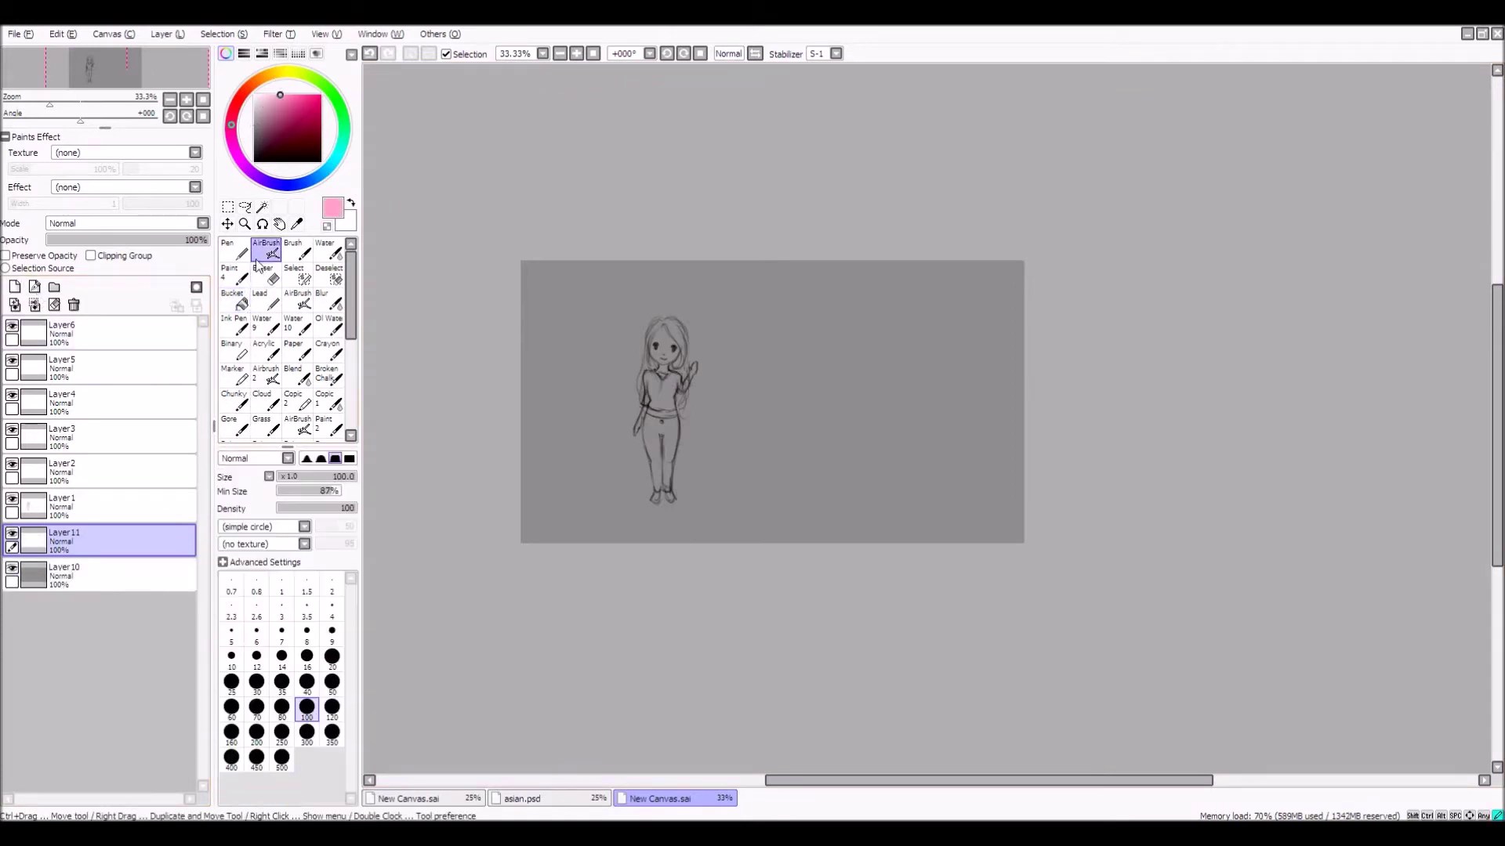
click(281, 757)
drag(832, 380, 829, 388)
click(262, 207)
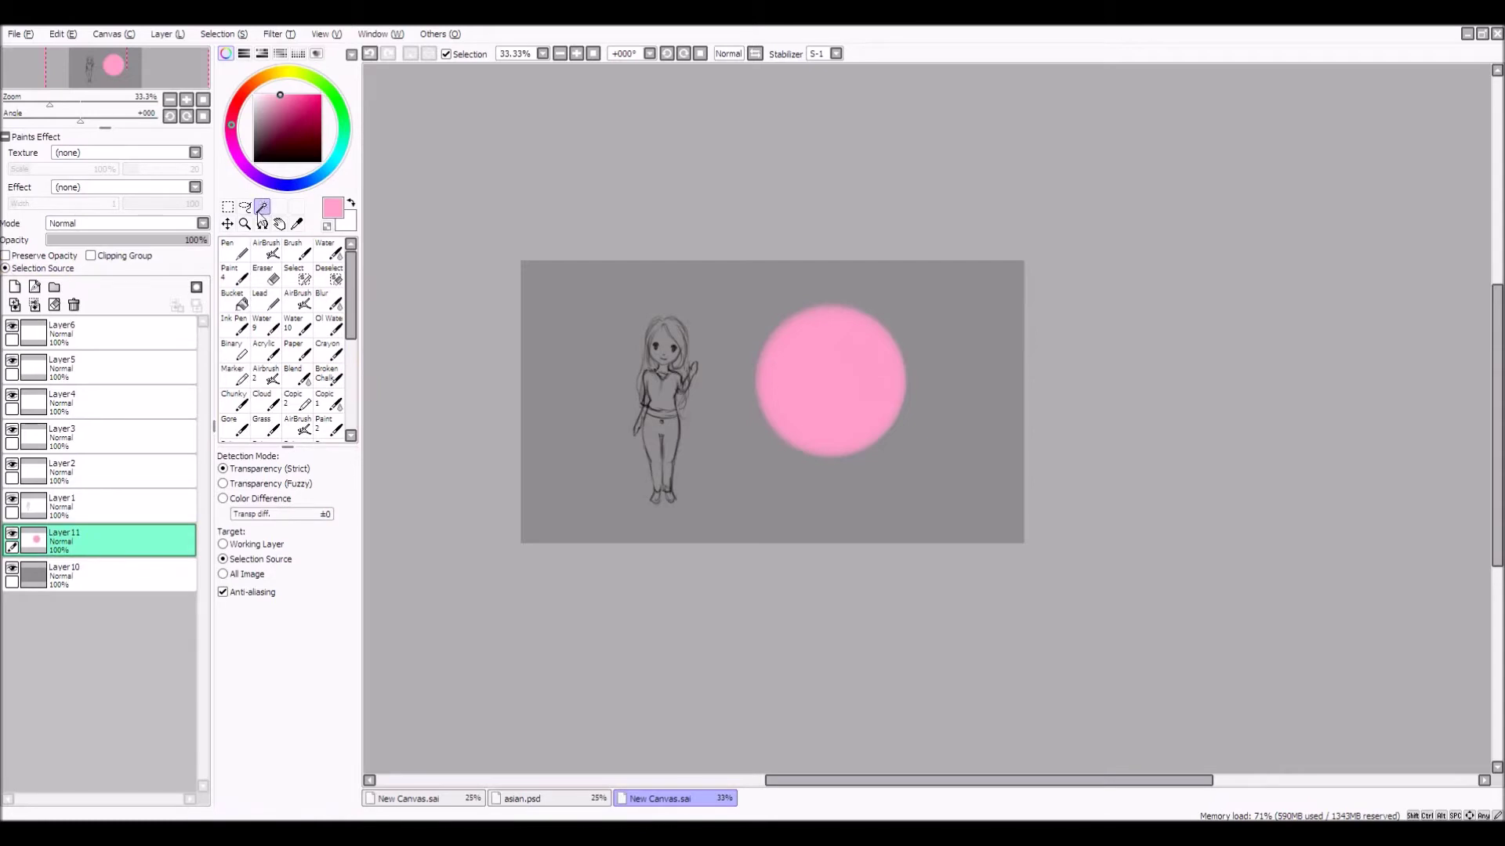
Try Magic Wand selections and the Deselect brush on the pink circle, then deselect with Ctrl+D
double_click(262, 209)
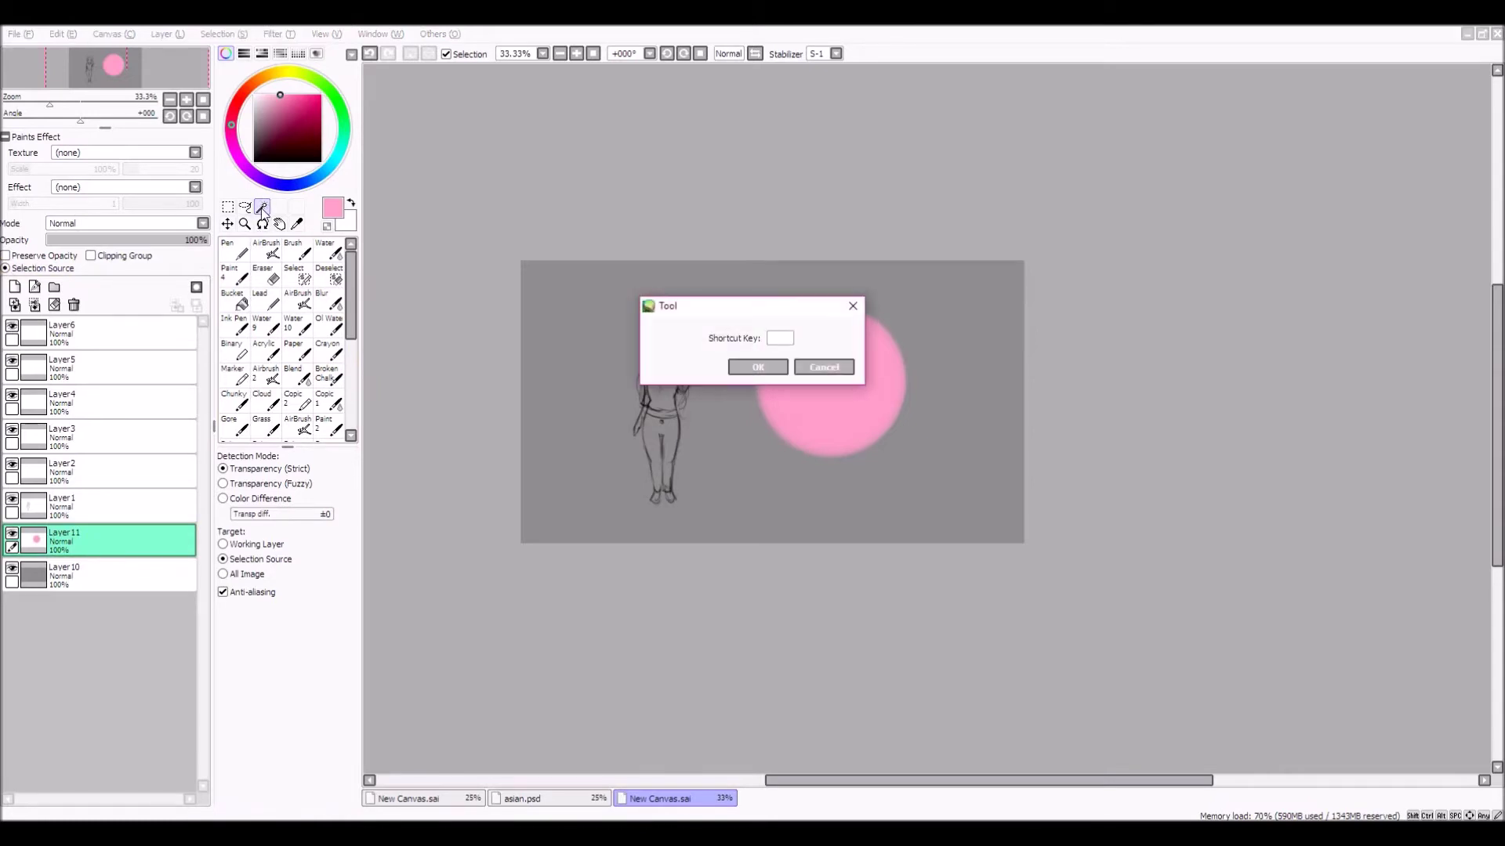
click(852, 305)
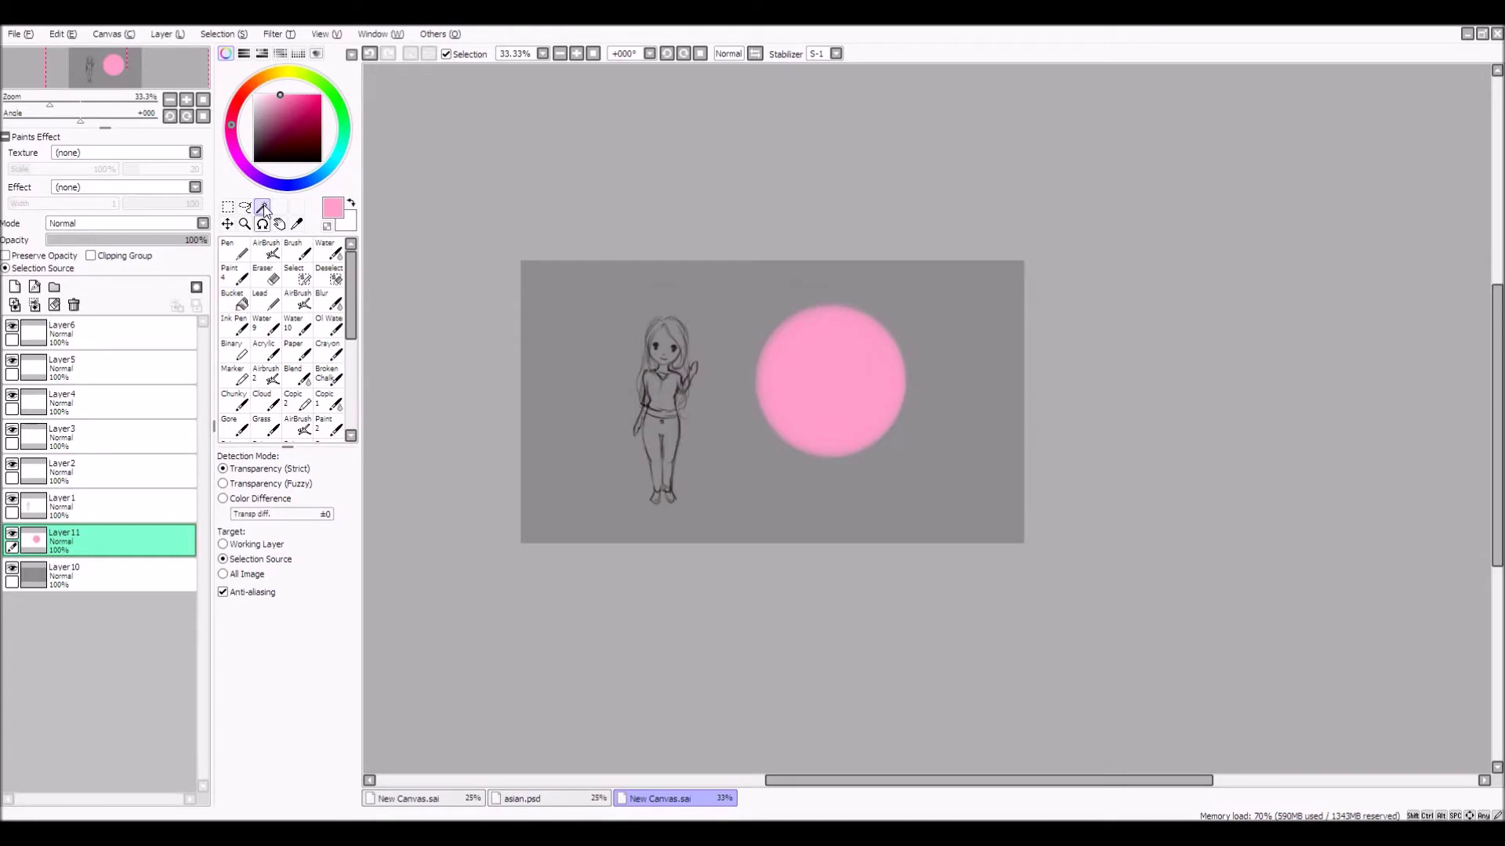
click(860, 355)
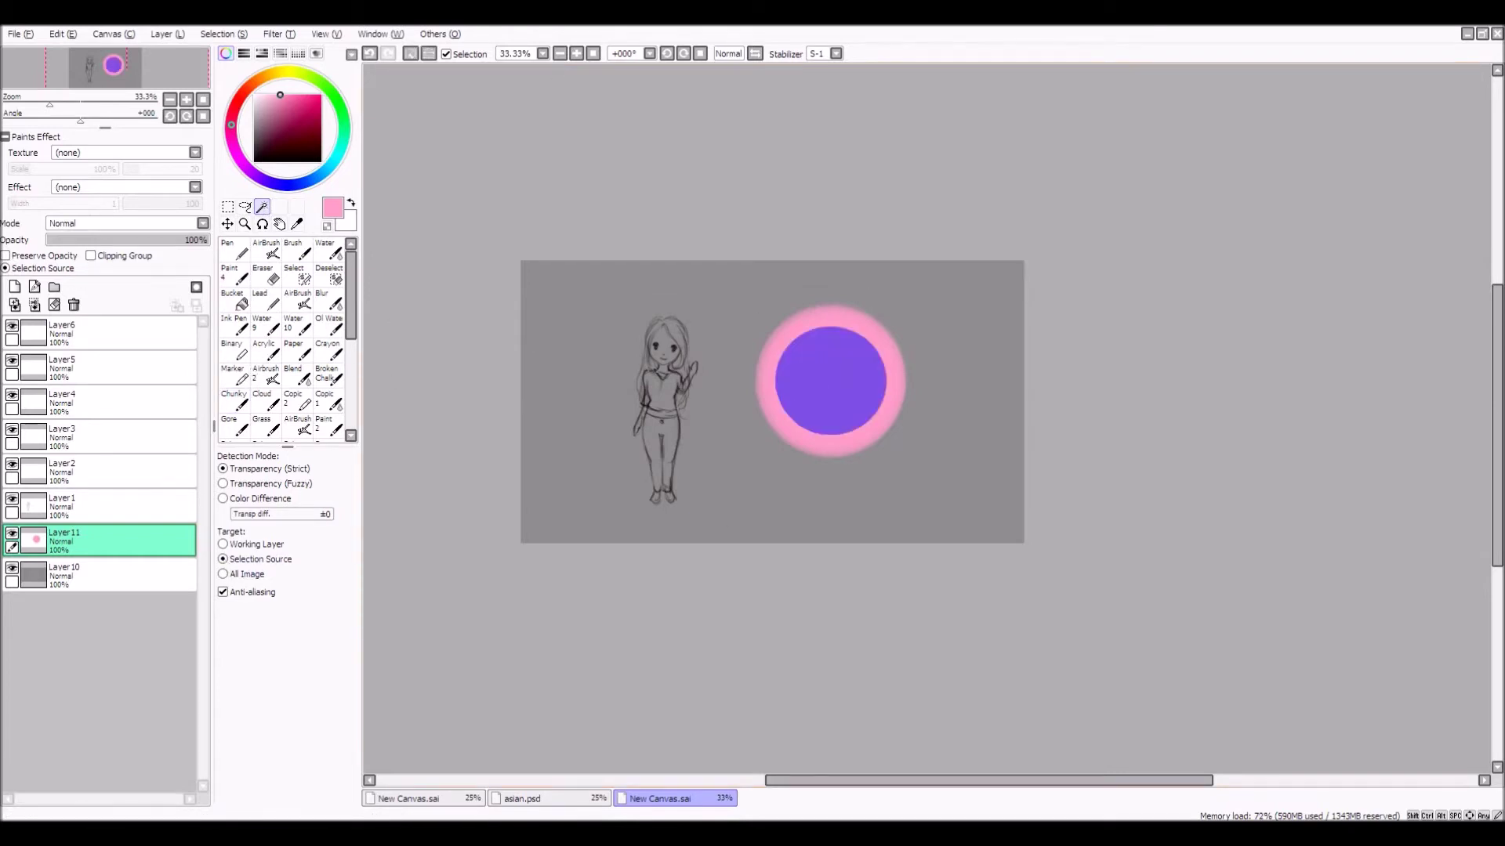
click(370, 54)
click(976, 346)
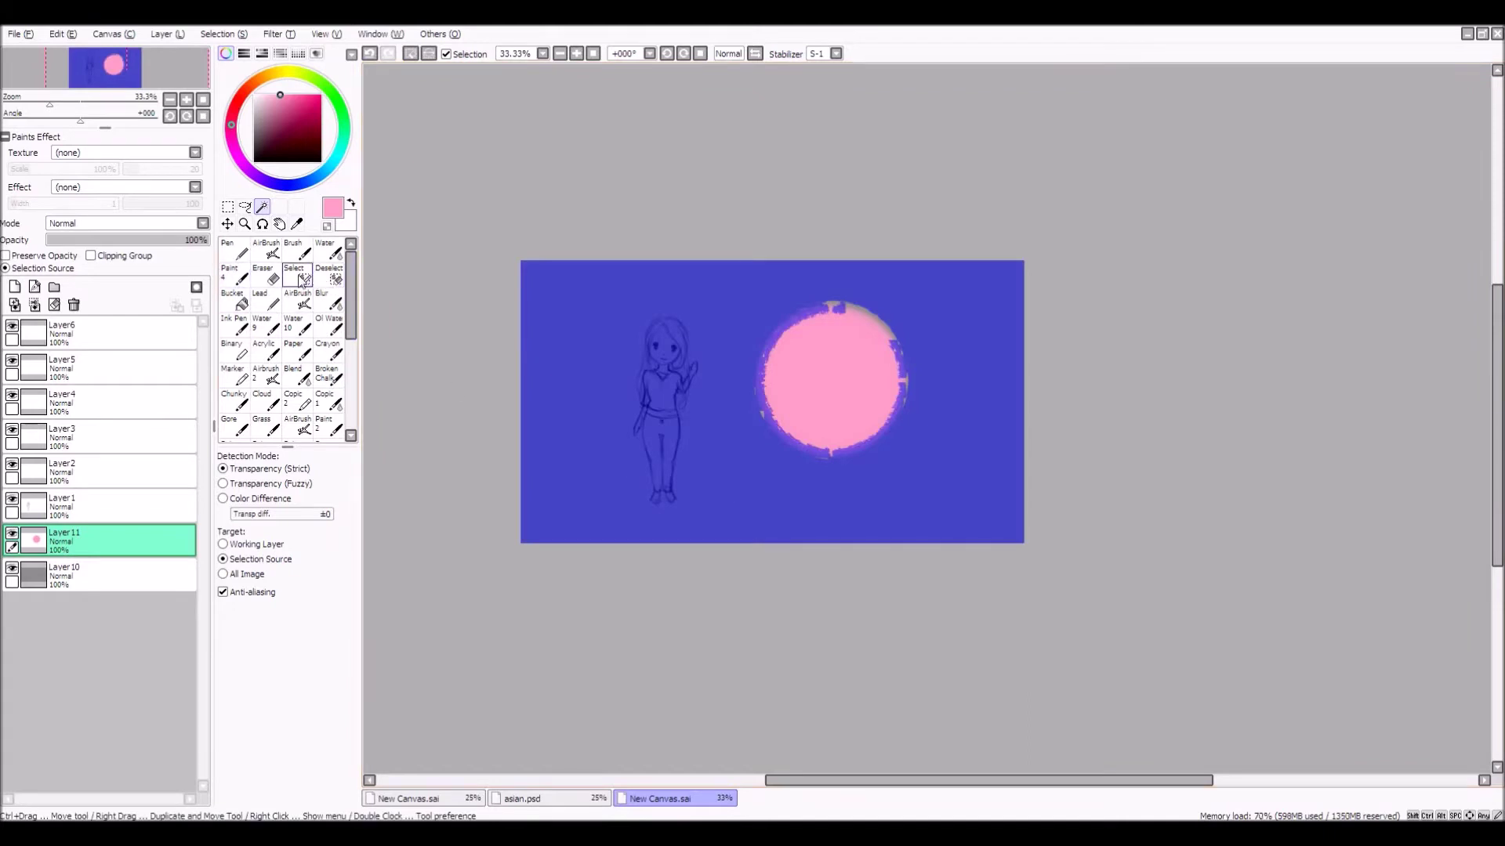
click(329, 275)
mouse_move(884, 347)
mouse_down()
mouse_move(888, 393)
mouse_move(836, 439)
mouse_move(847, 412)
mouse_move(838, 438)
mouse_move(771, 393)
mouse_move(793, 422)
mouse_move(775, 389)
mouse_move(779, 410)
mouse_move(793, 353)
mouse_move(774, 394)
mouse_move(813, 344)
mouse_move(803, 335)
mouse_move(856, 323)
mouse_move(802, 350)
mouse_move(831, 322)
mouse_move(780, 360)
mouse_move(808, 326)
mouse_move(749, 392)
mouse_up()
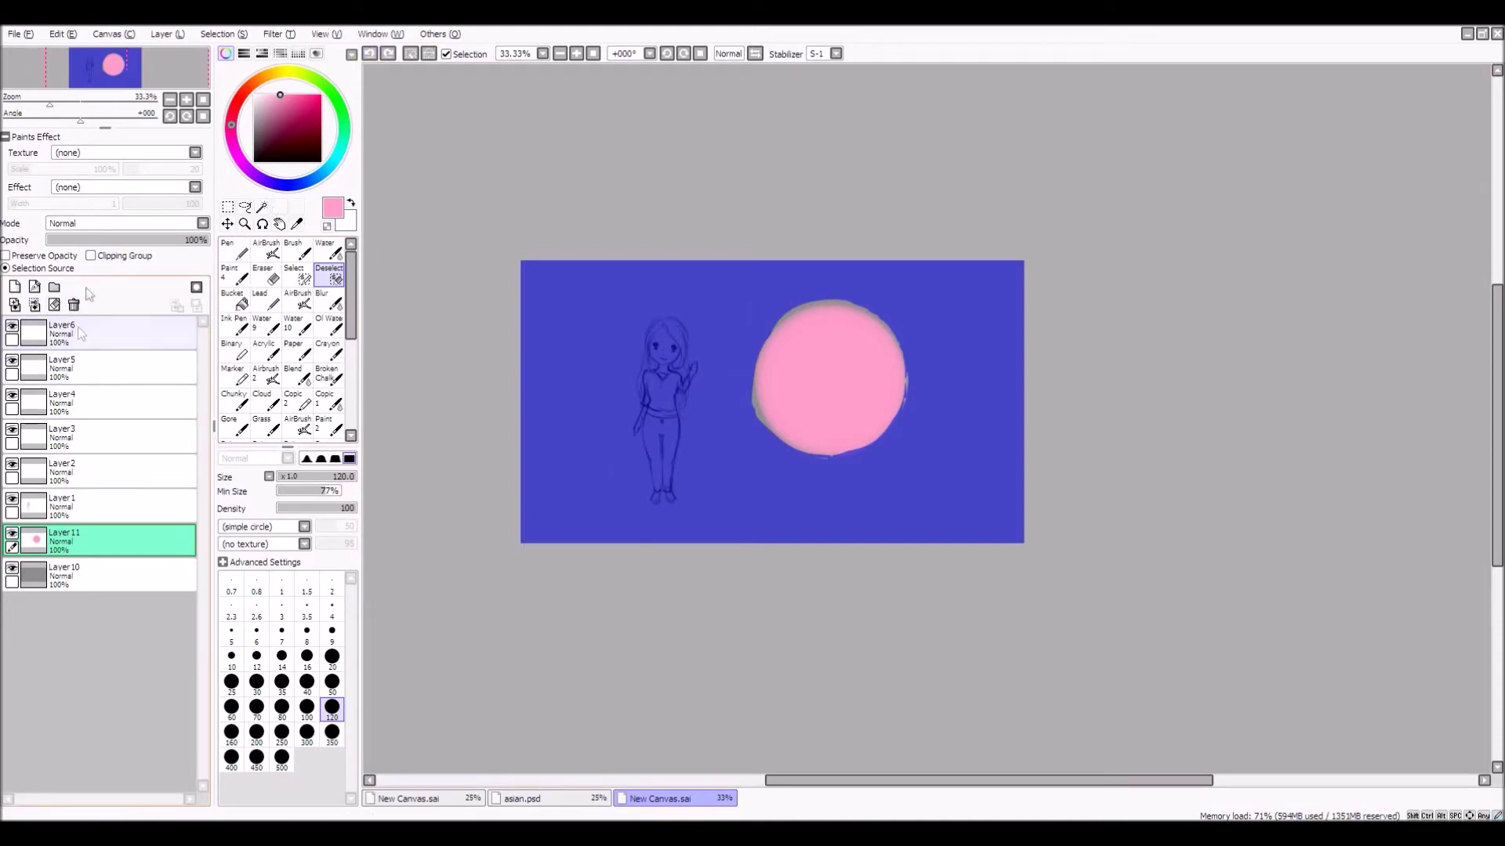
key(ctrl+d)
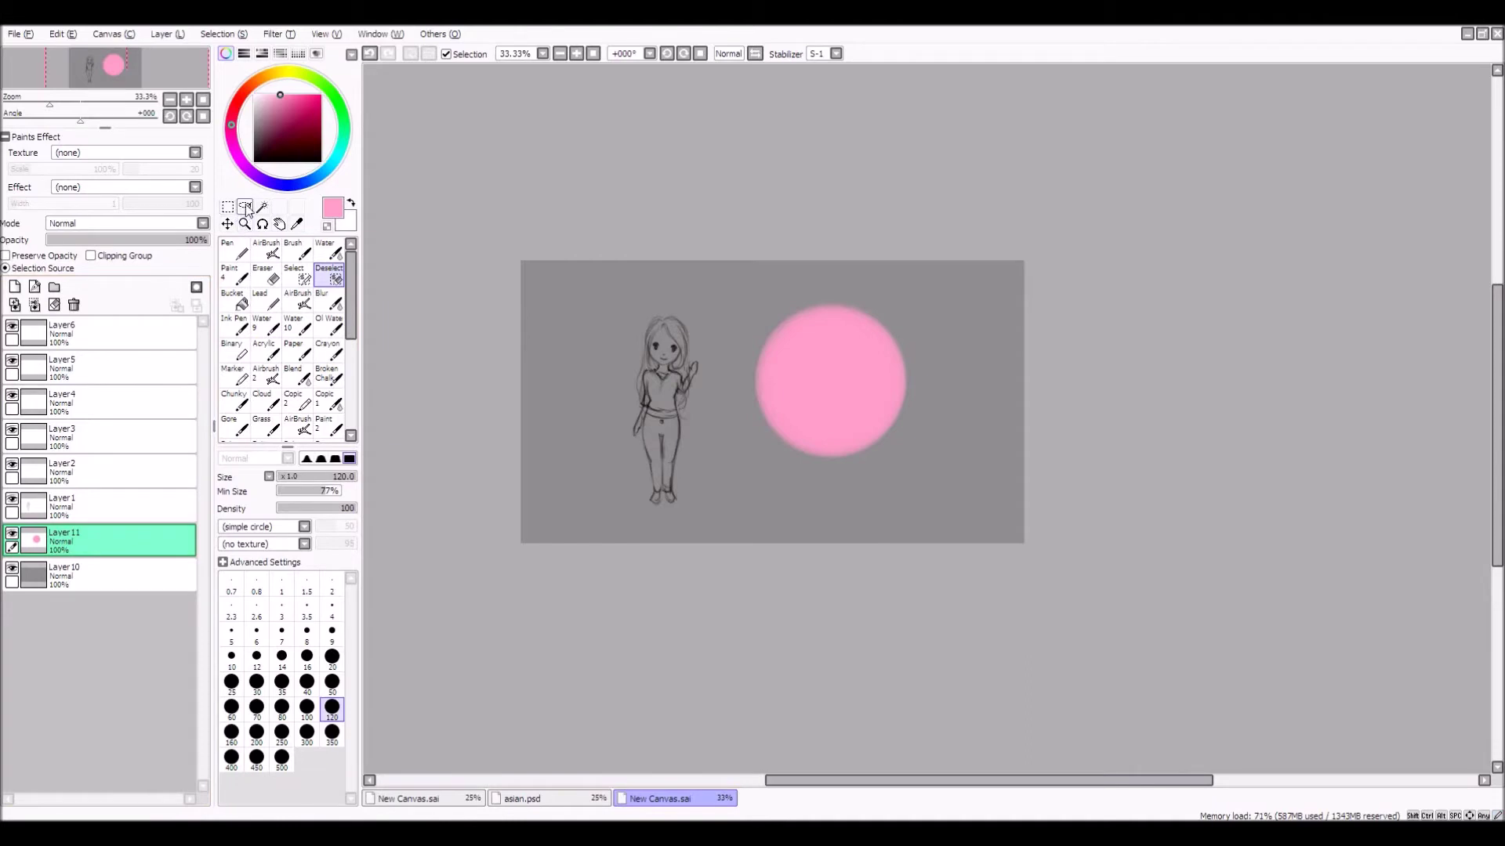
Paint a size-500 circular selection over the pink circle, clear the layer, and undo to restore the selection
click(245, 206)
click(297, 274)
click(281, 757)
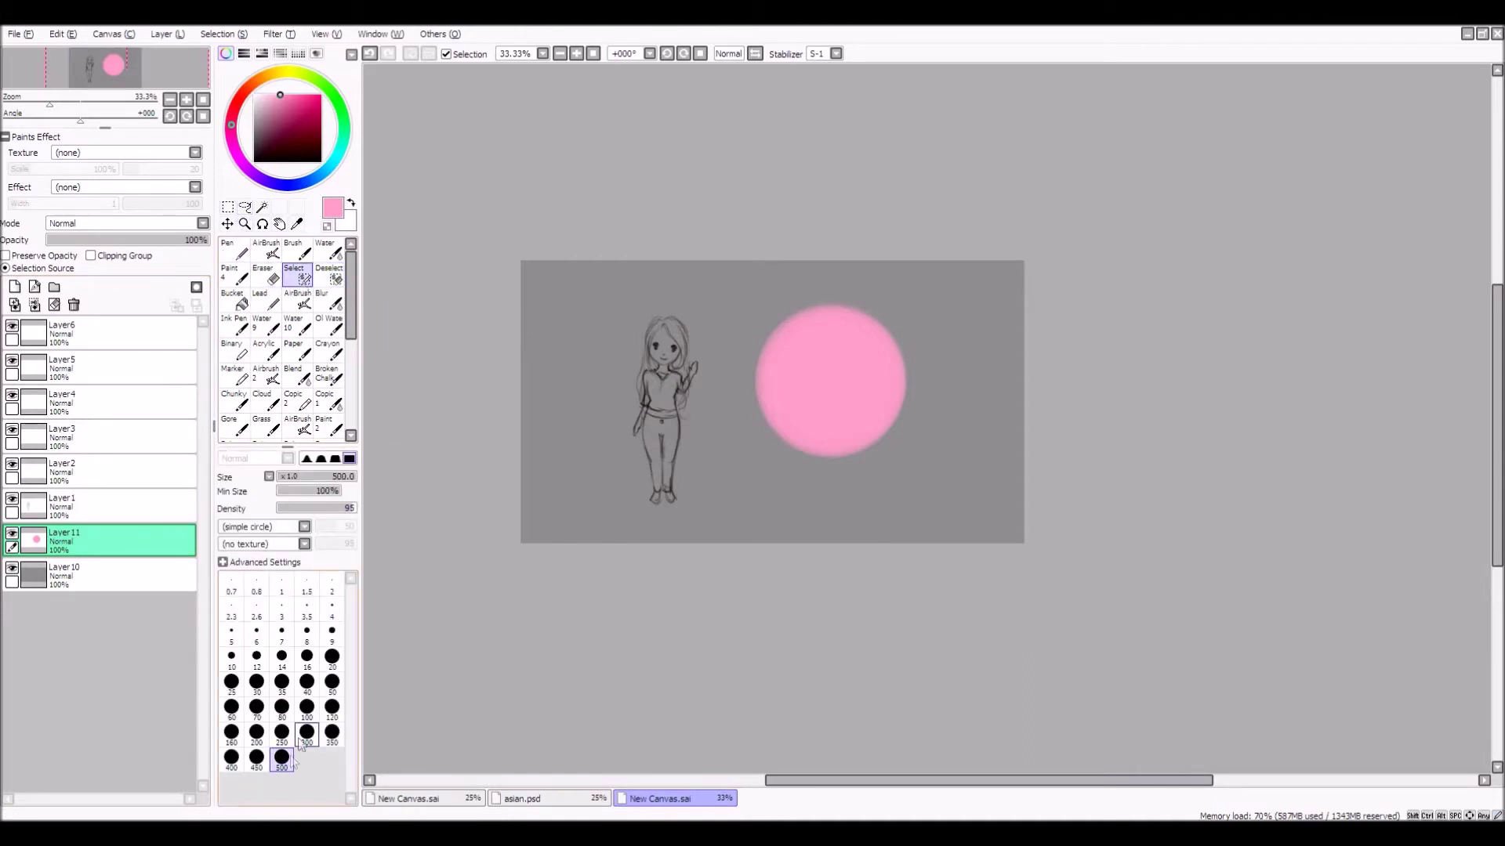
mouse_move(829, 372)
mouse_down()
mouse_move(844, 392)
mouse_move(825, 380)
mouse_up()
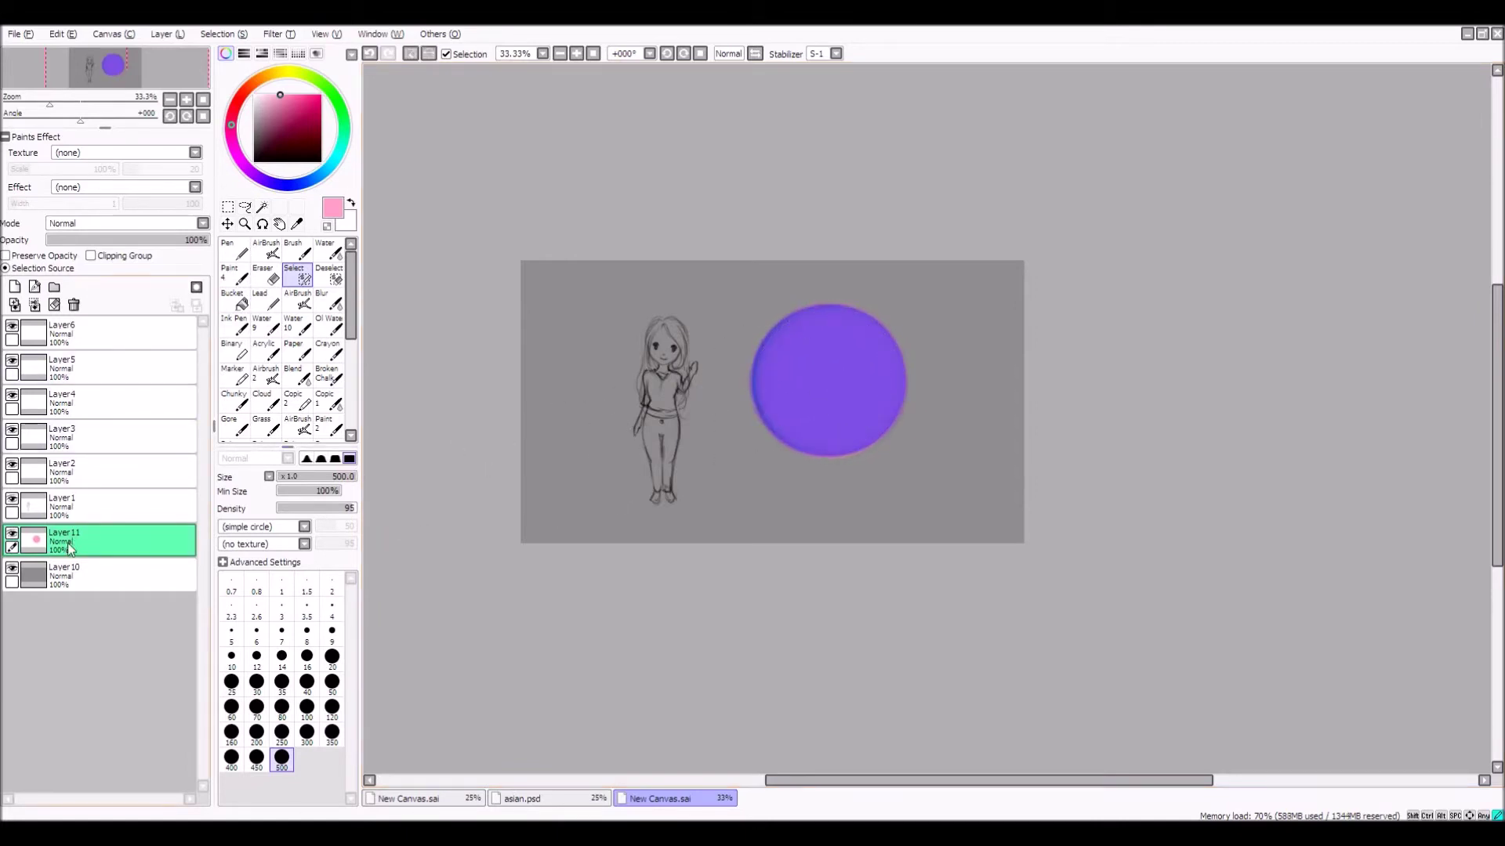
click(54, 305)
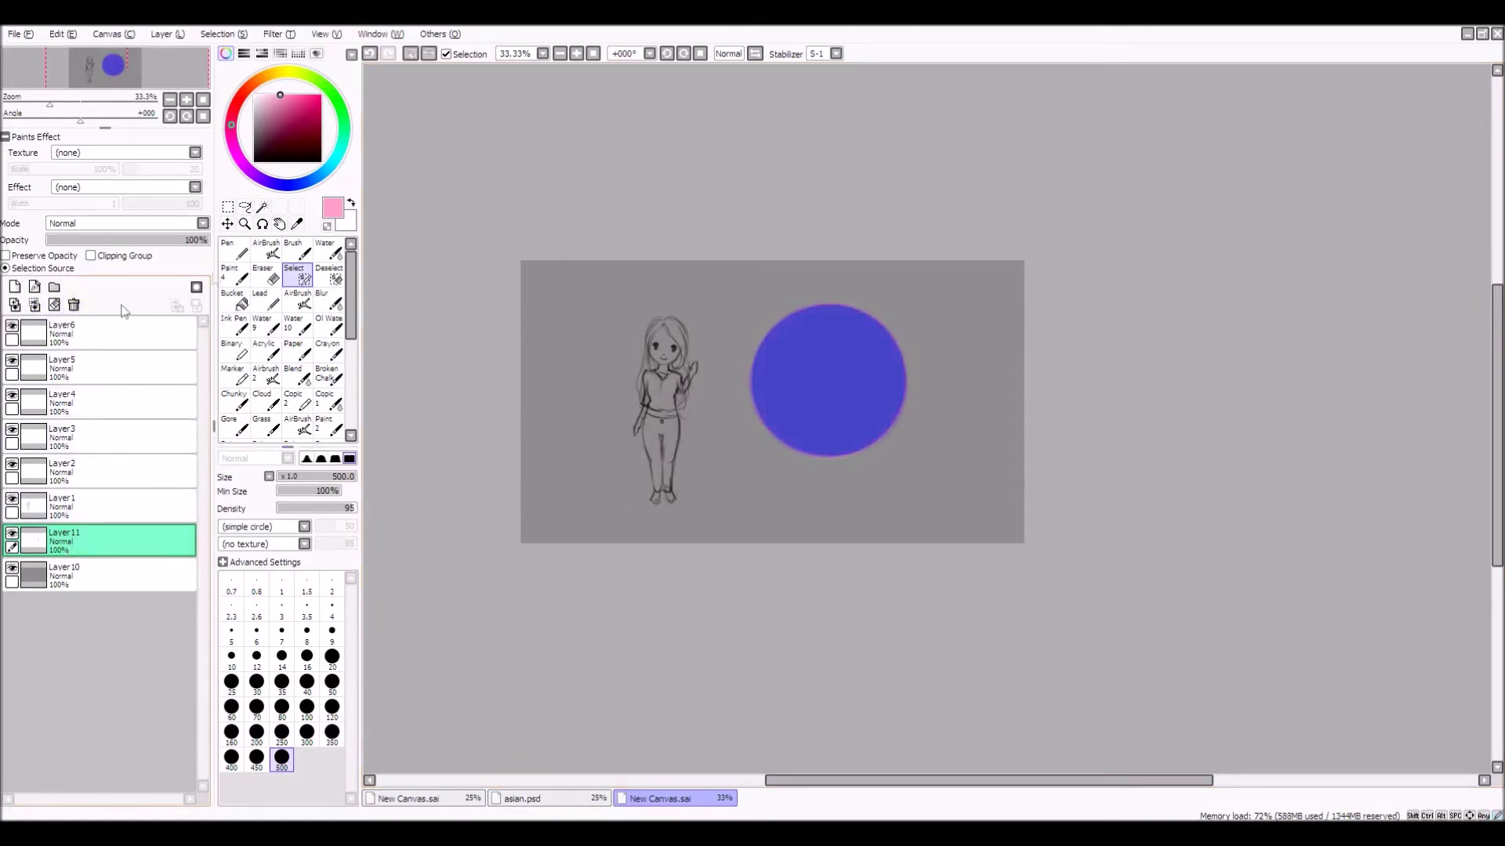
click(410, 54)
click(368, 53)
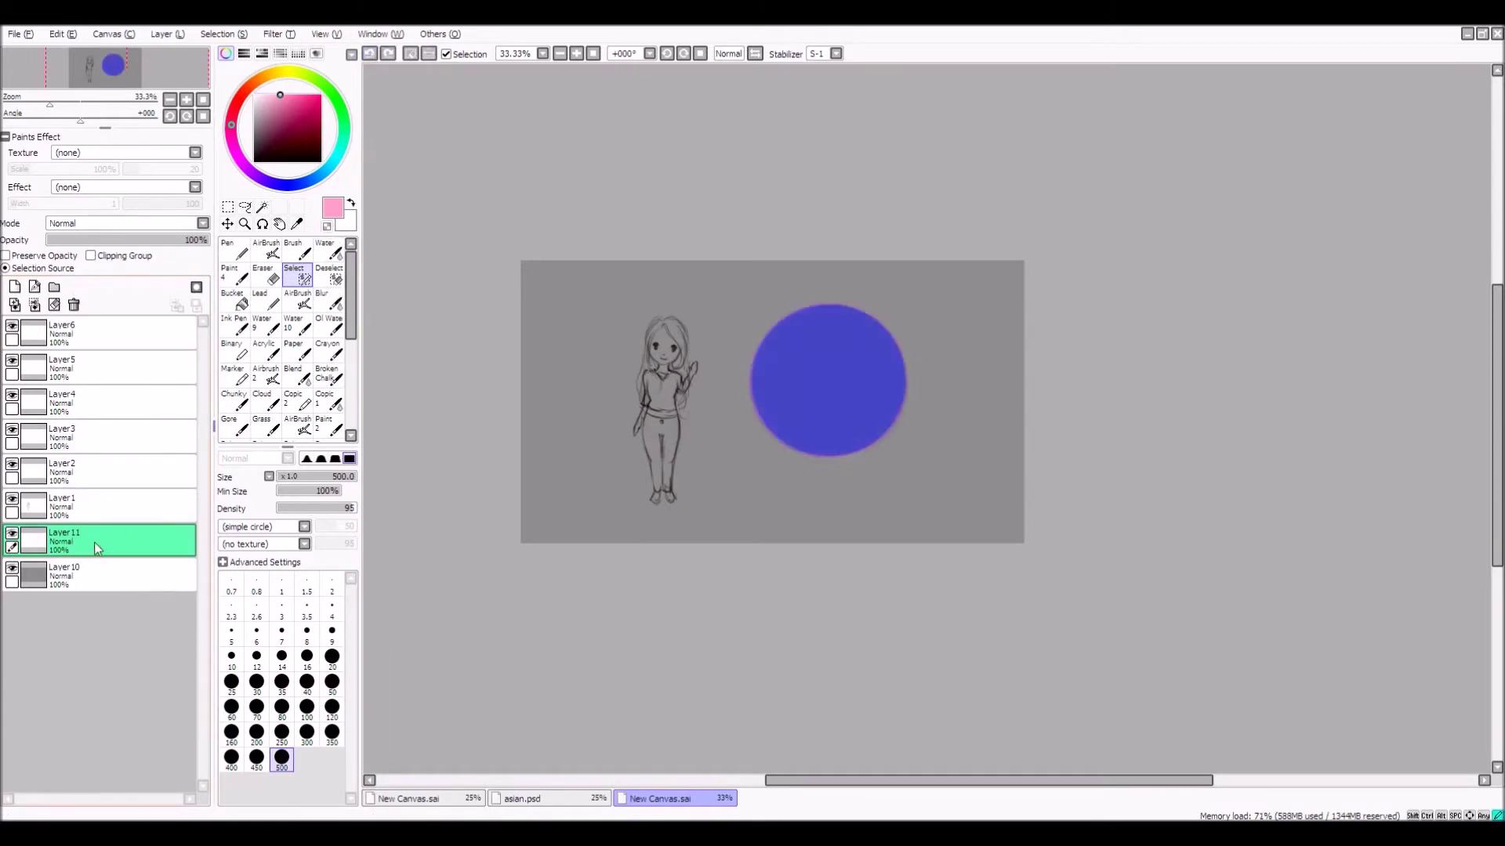
click(231, 251)
click(234, 302)
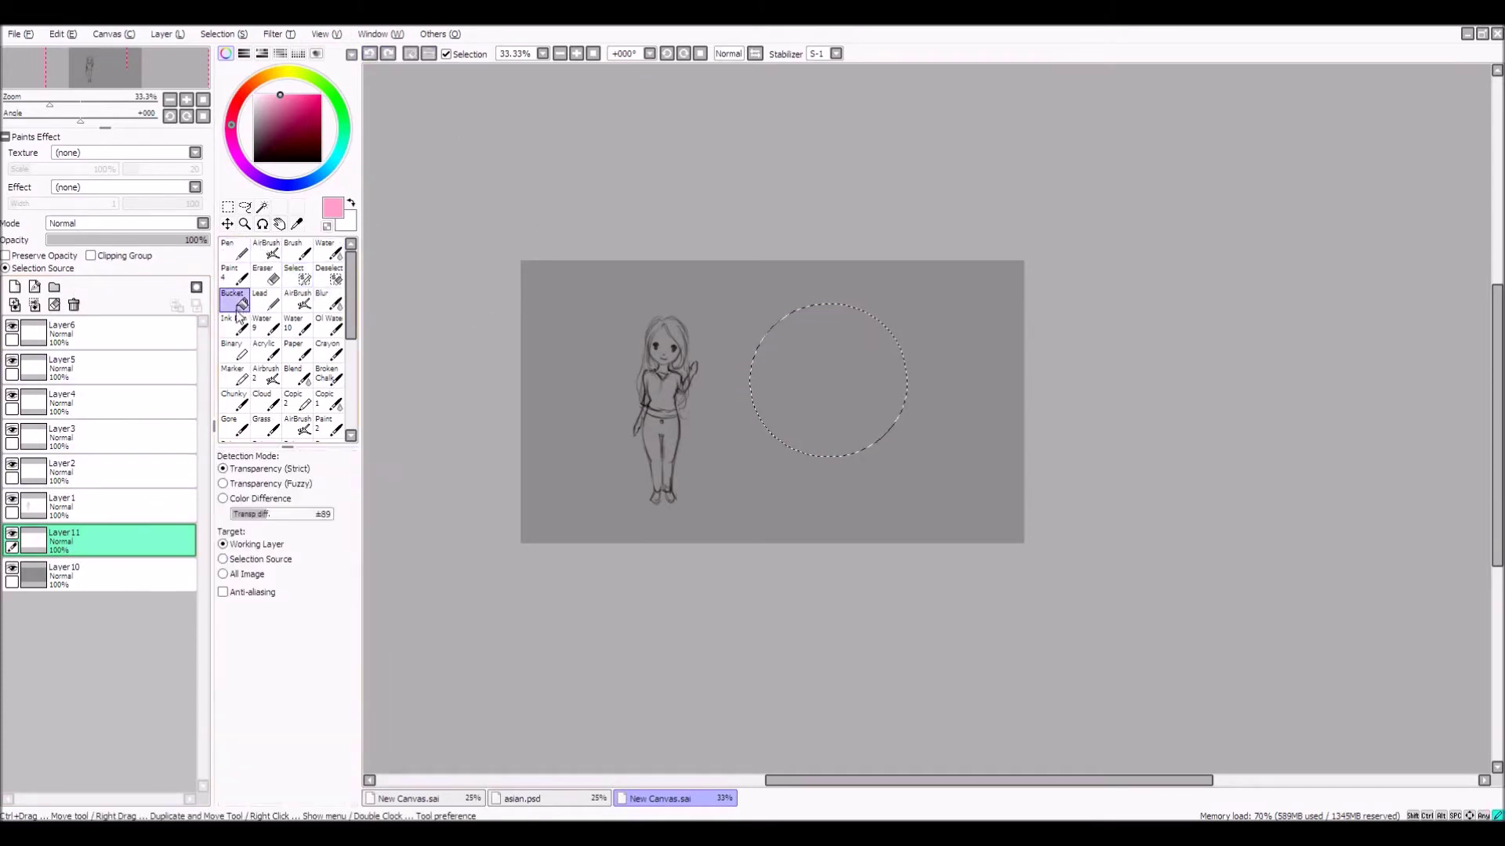
Fill the circular selection pink and add a new layer beneath it
click(847, 350)
click(78, 573)
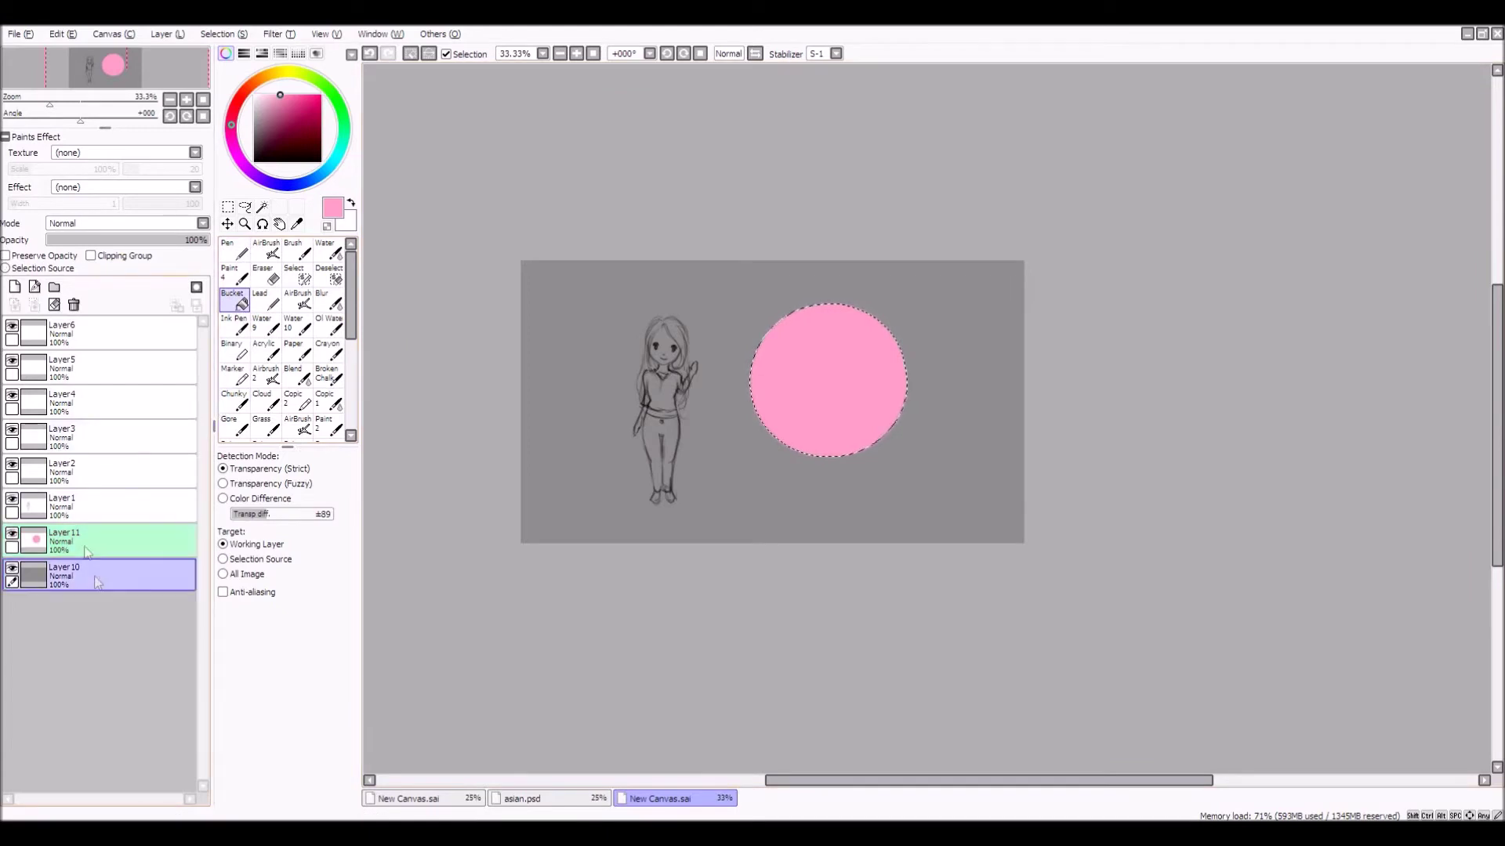
click(14, 286)
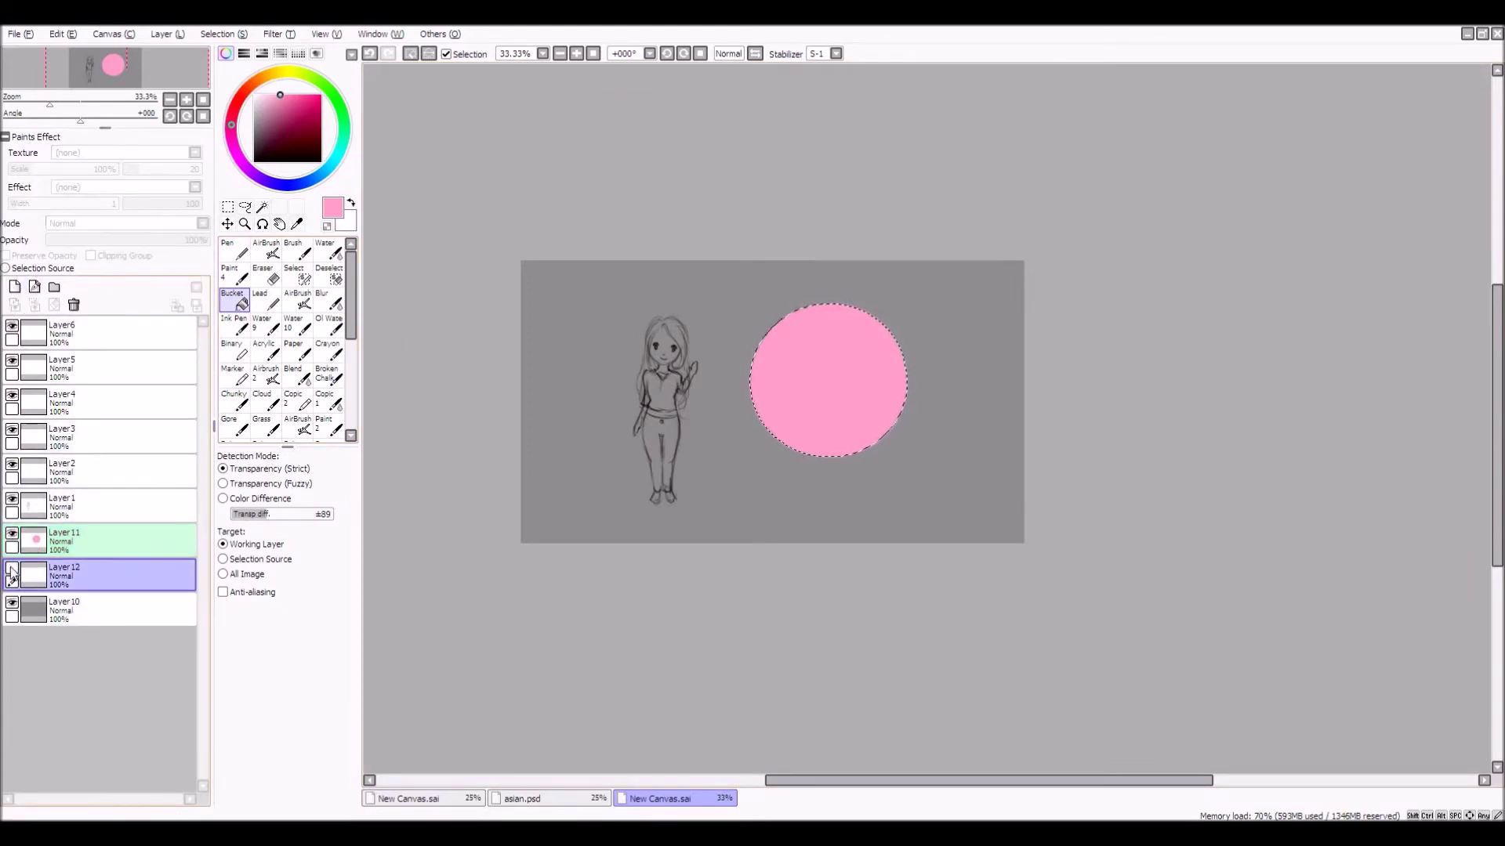
Expand the circle selection about nine times with Selection > Increment
scroll(832, 333, up, 3)
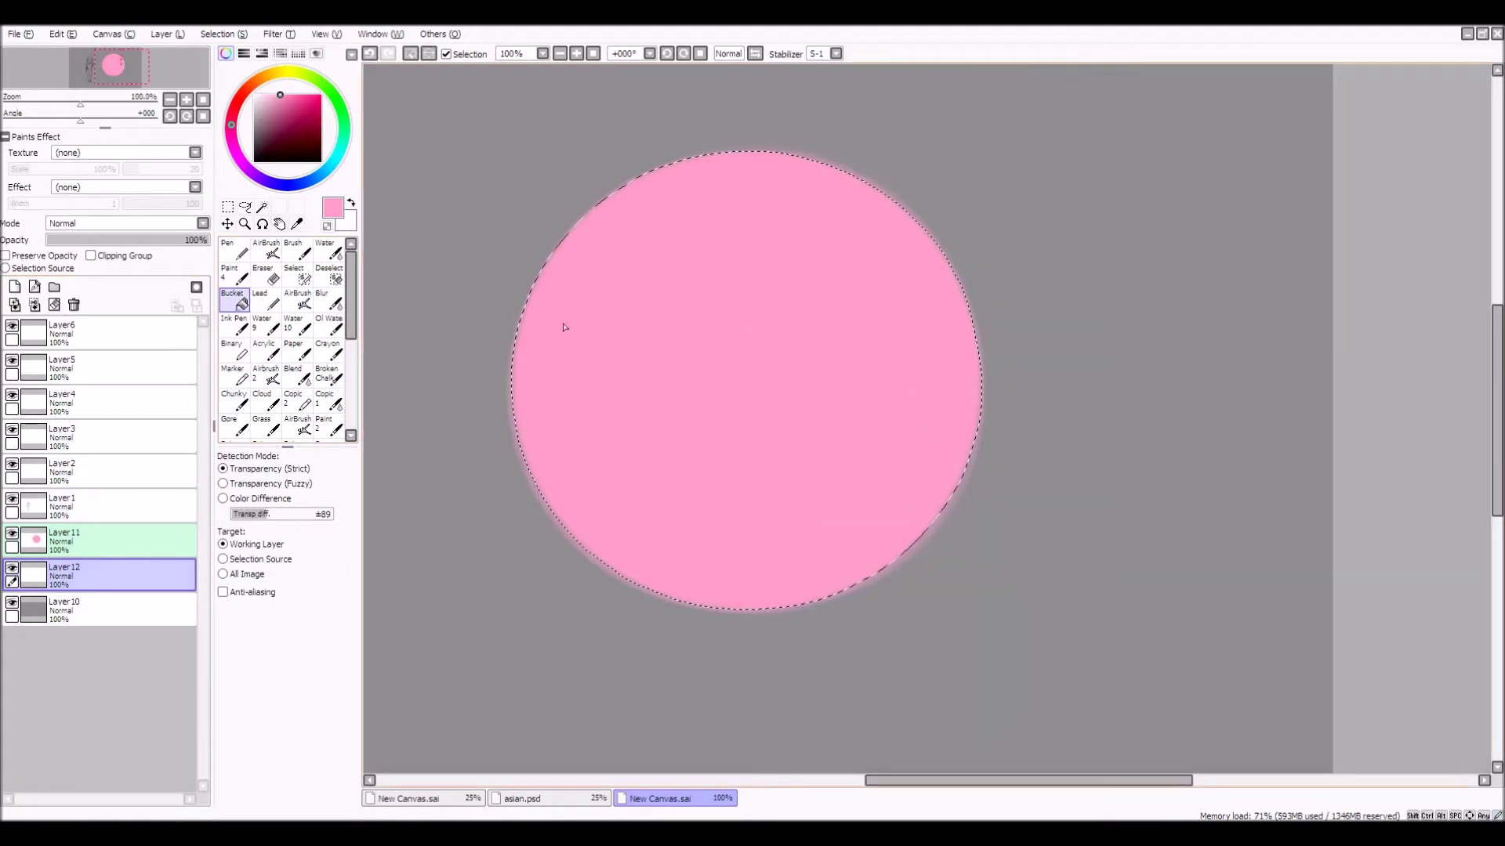
click(167, 34)
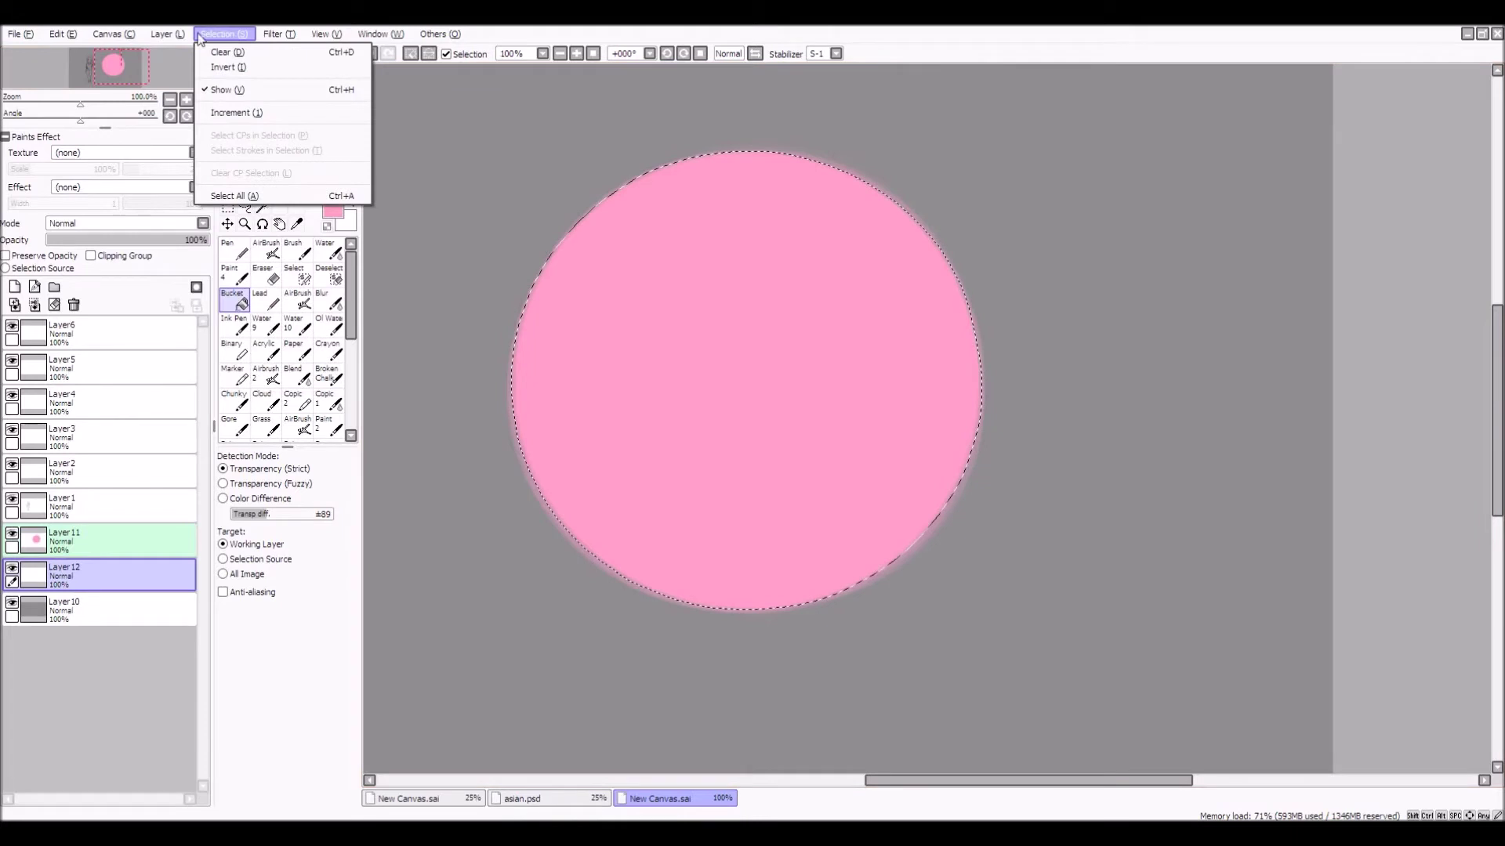
click(225, 113)
click(223, 34)
click(228, 114)
click(223, 34)
click(229, 112)
click(224, 34)
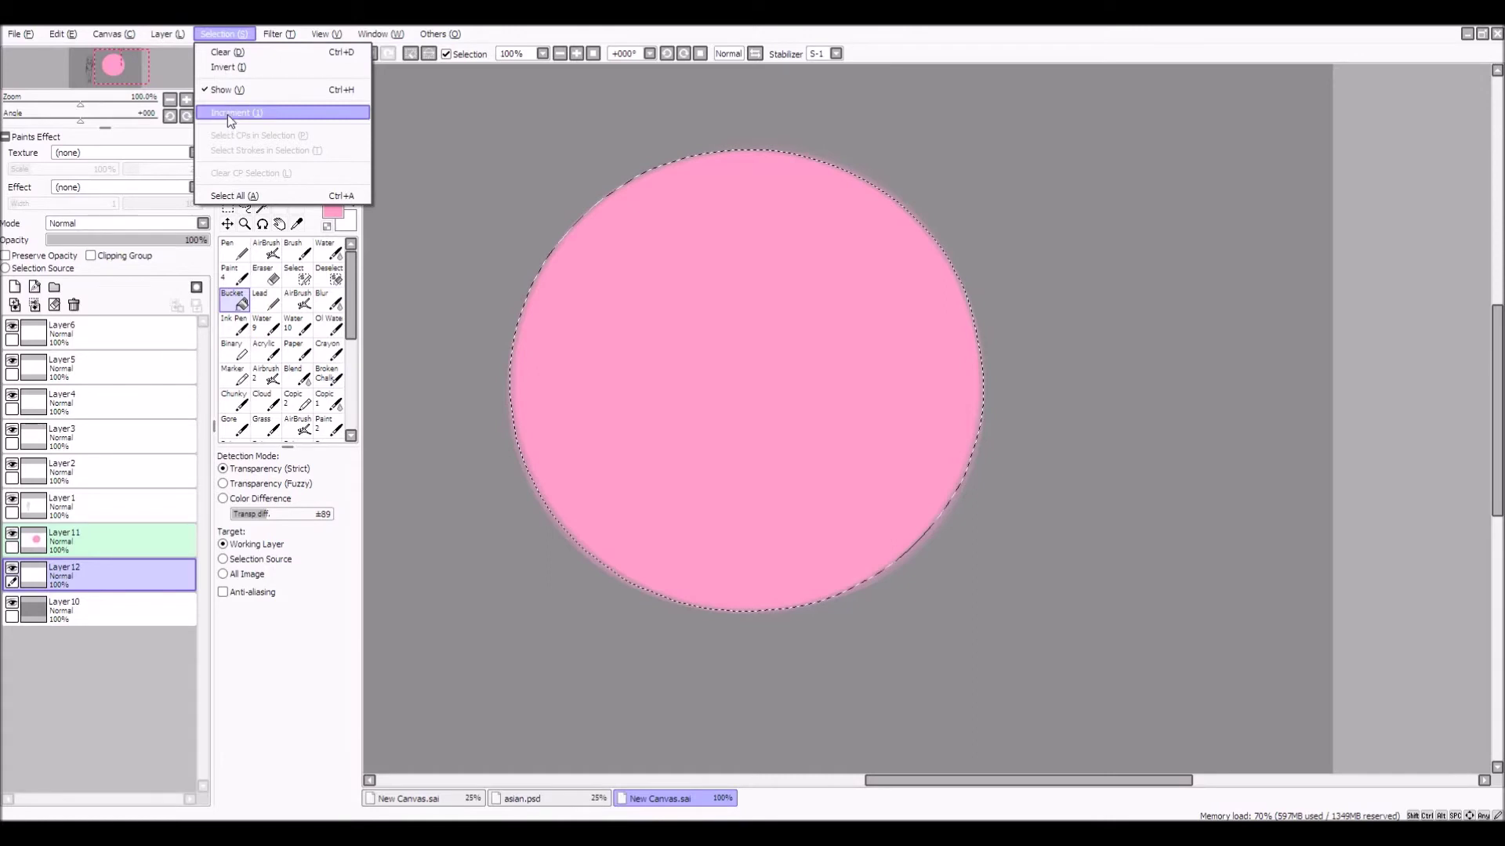
click(252, 114)
click(223, 33)
click(228, 113)
click(223, 34)
click(229, 114)
click(224, 33)
click(229, 114)
click(232, 41)
click(242, 111)
click(228, 39)
click(240, 114)
Fill the enlarged selection white on the new layer, then delete the pink circle layer
key(ctrl+minus)
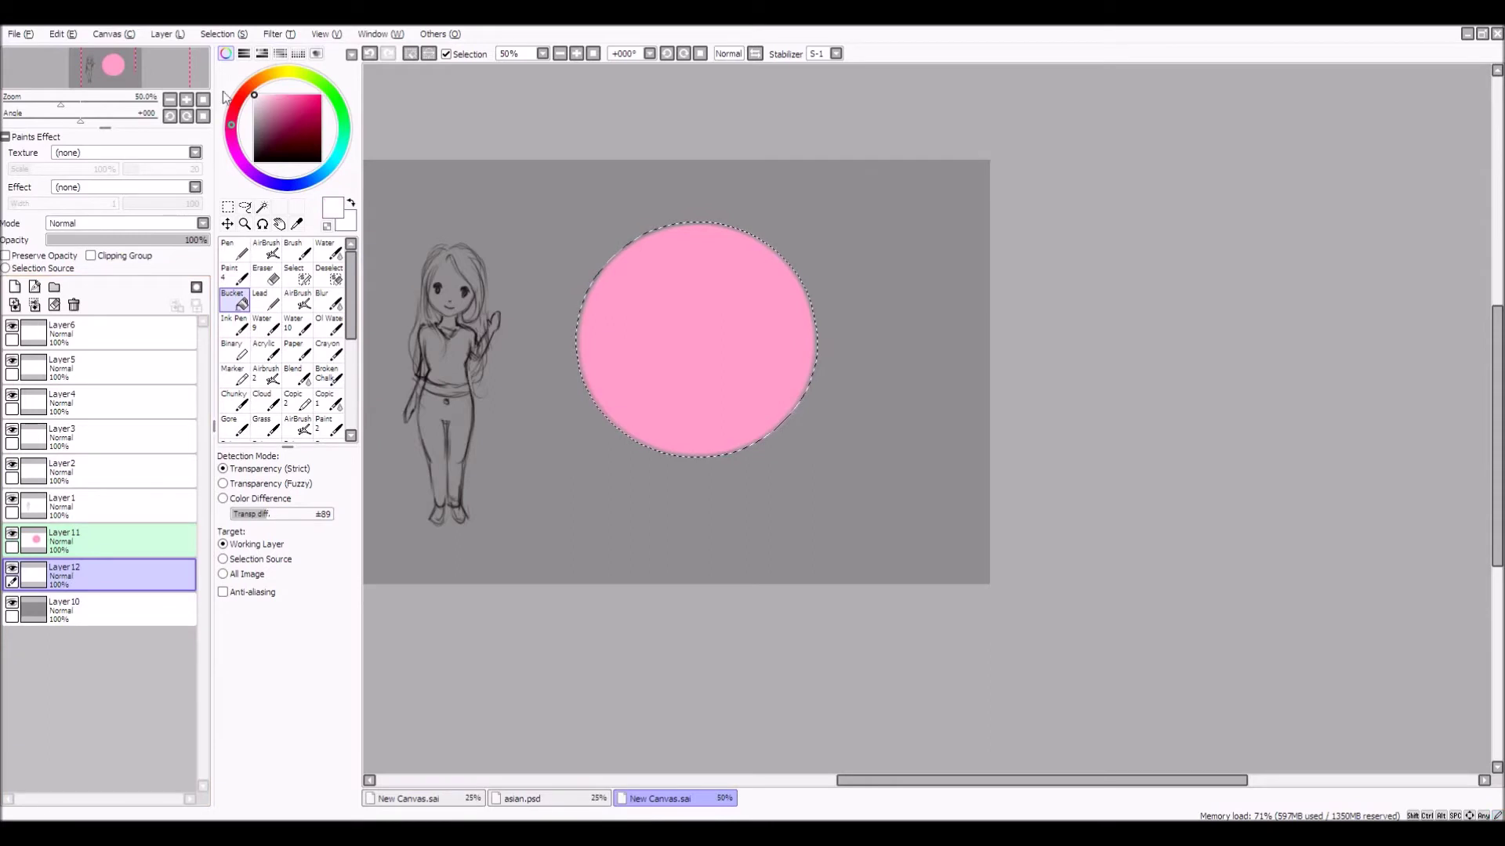
click(630, 348)
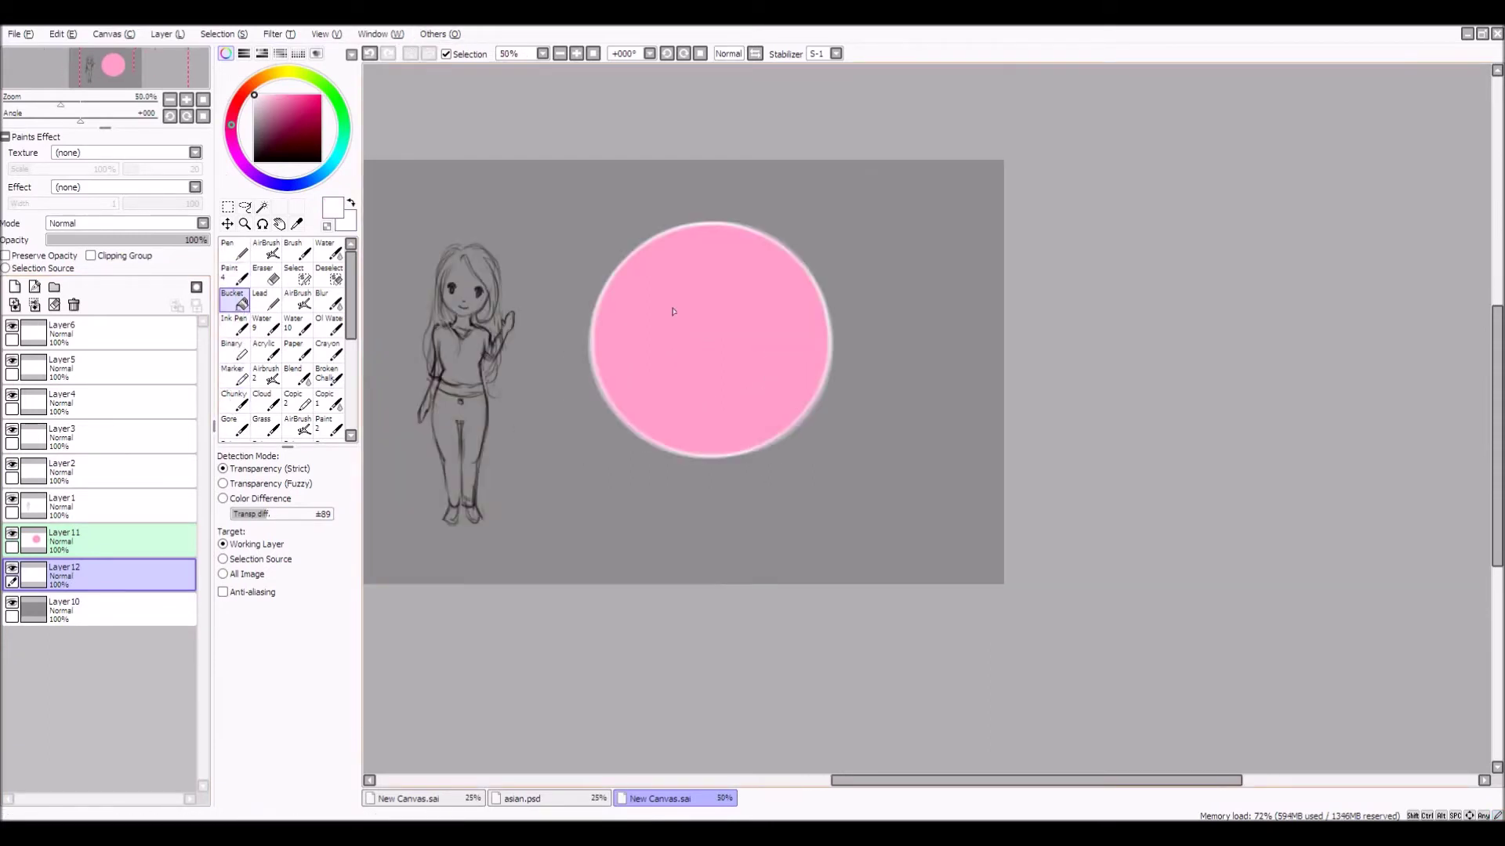
click(76, 544)
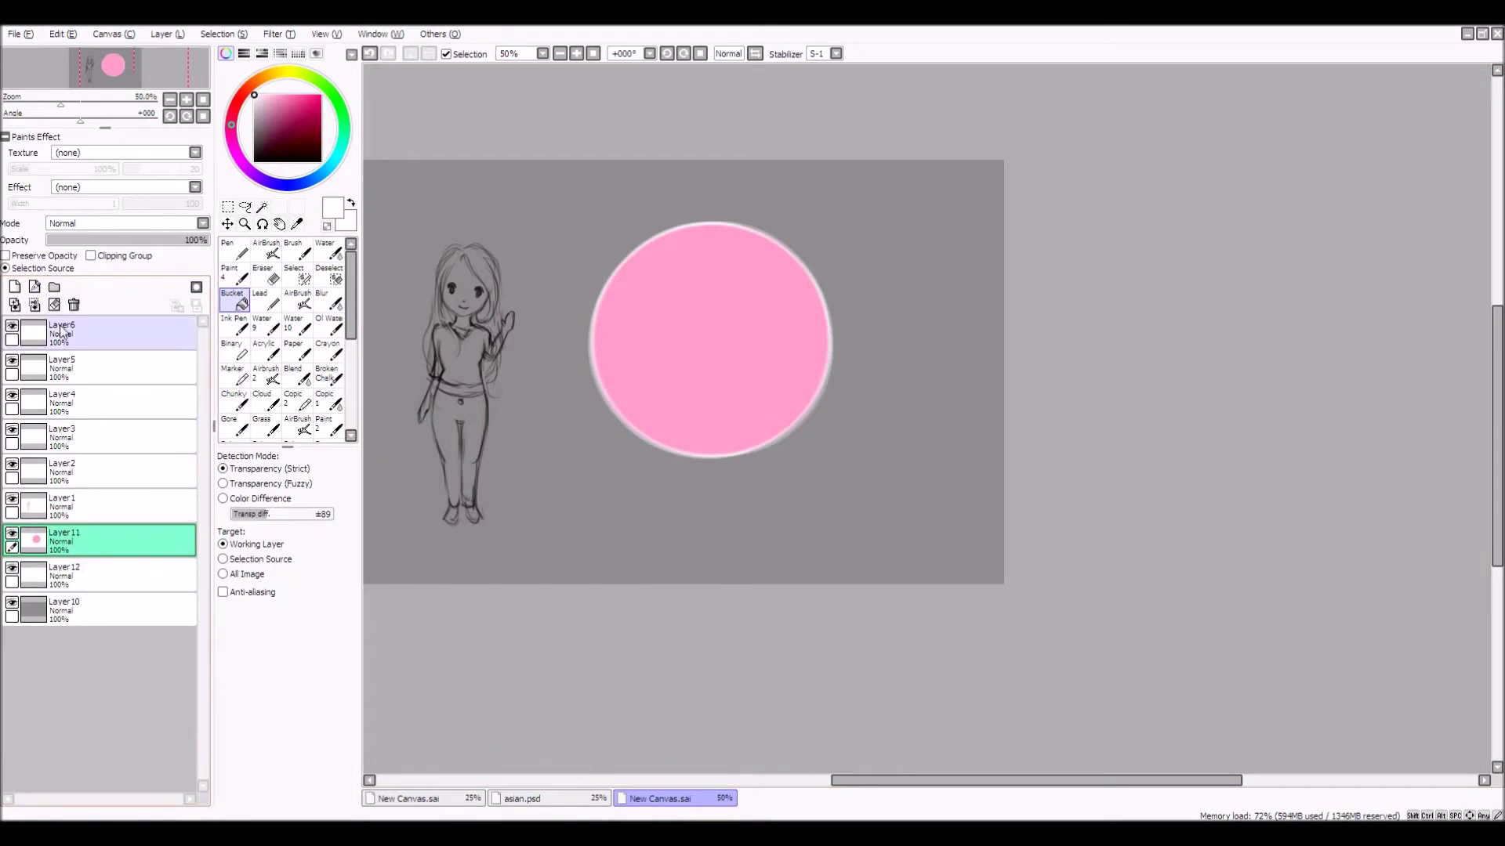
click(75, 305)
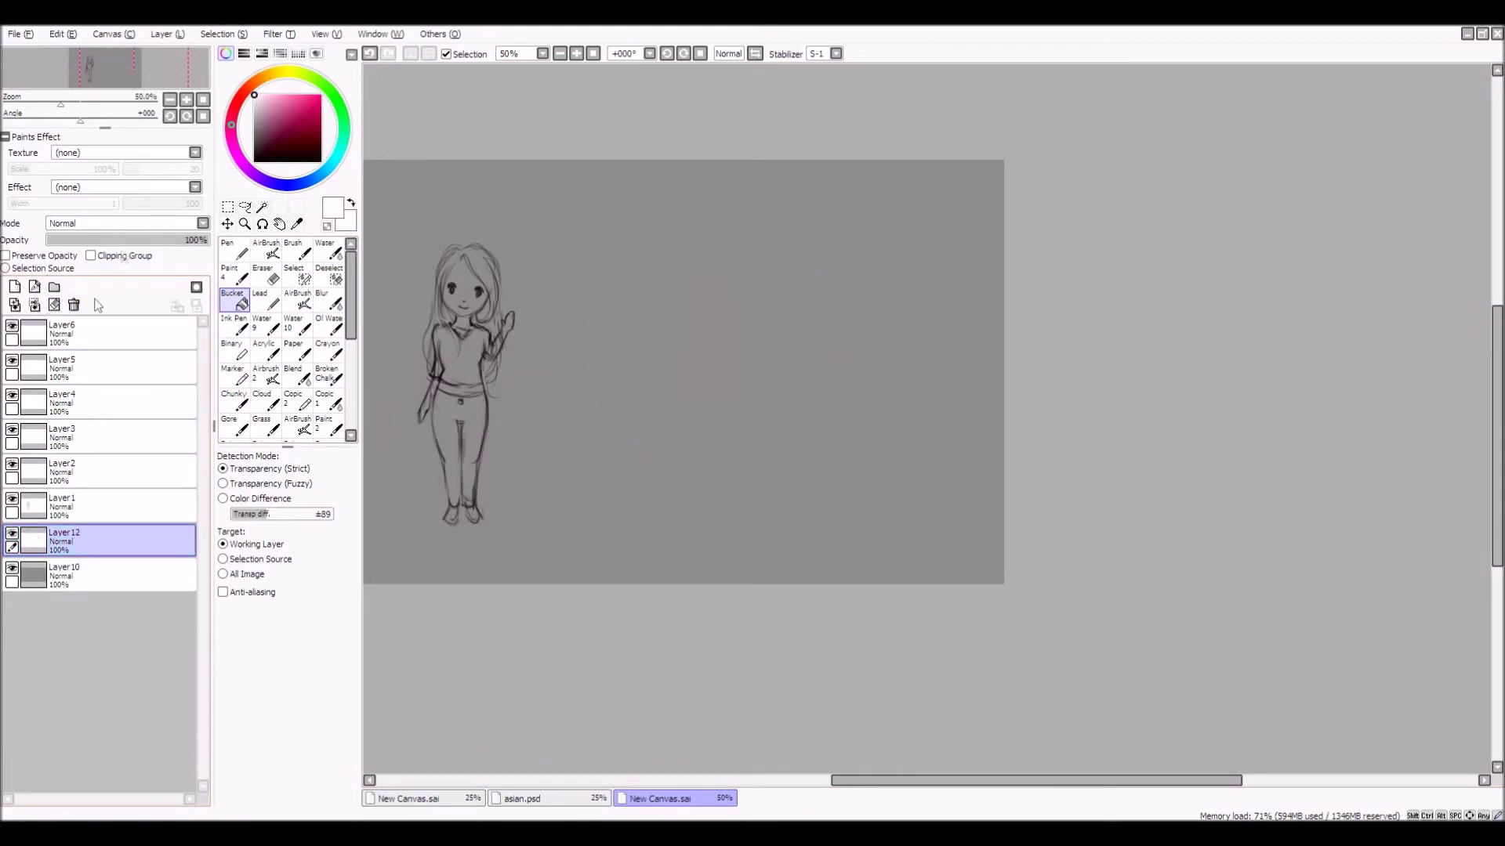
Pick a pink colour and switch to the Pen at brush size 15
click(278, 95)
click(266, 249)
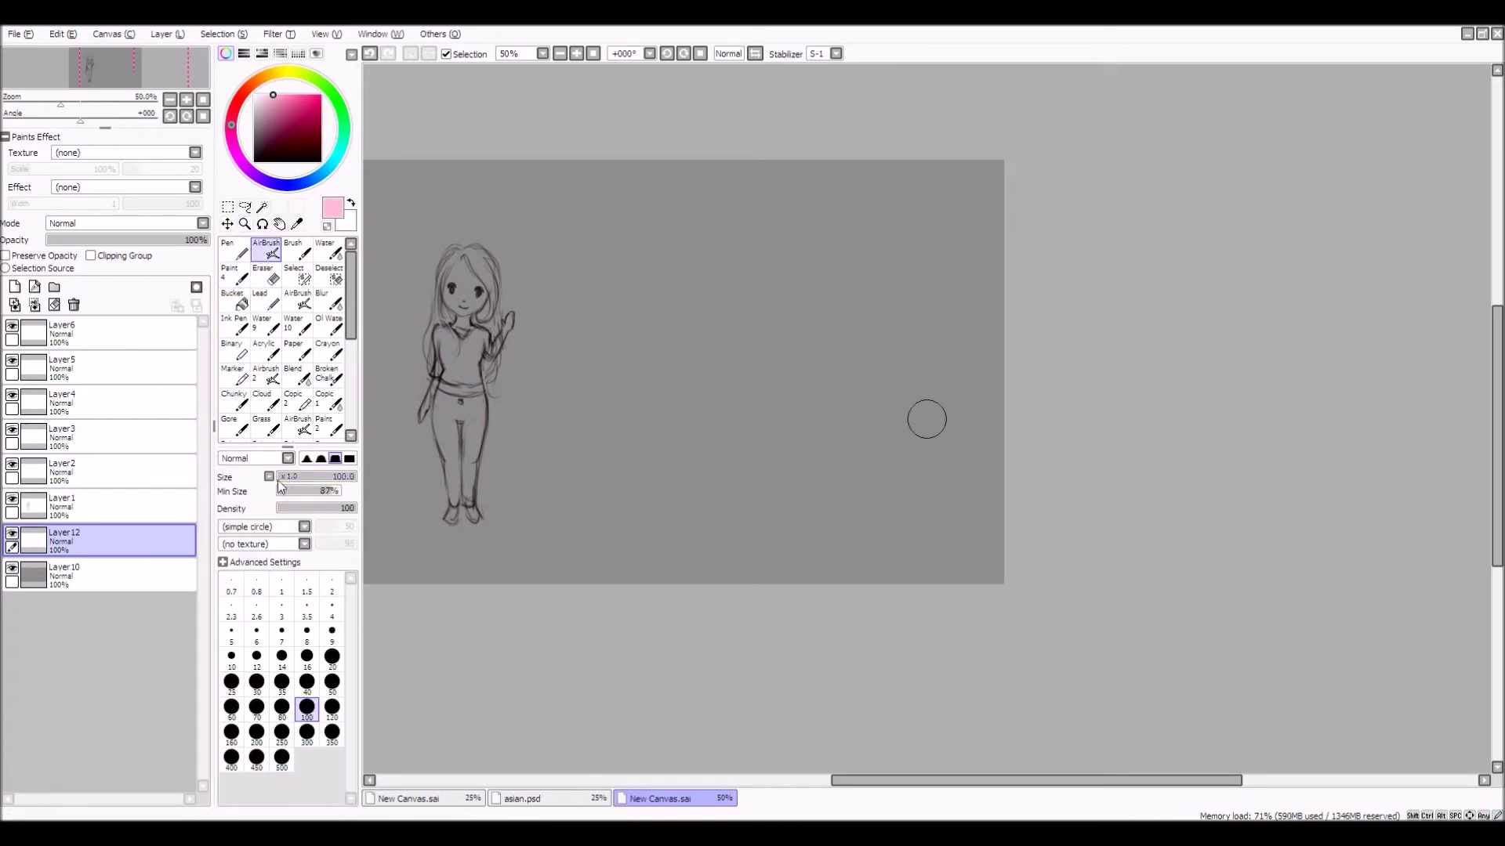
click(232, 249)
click(298, 478)
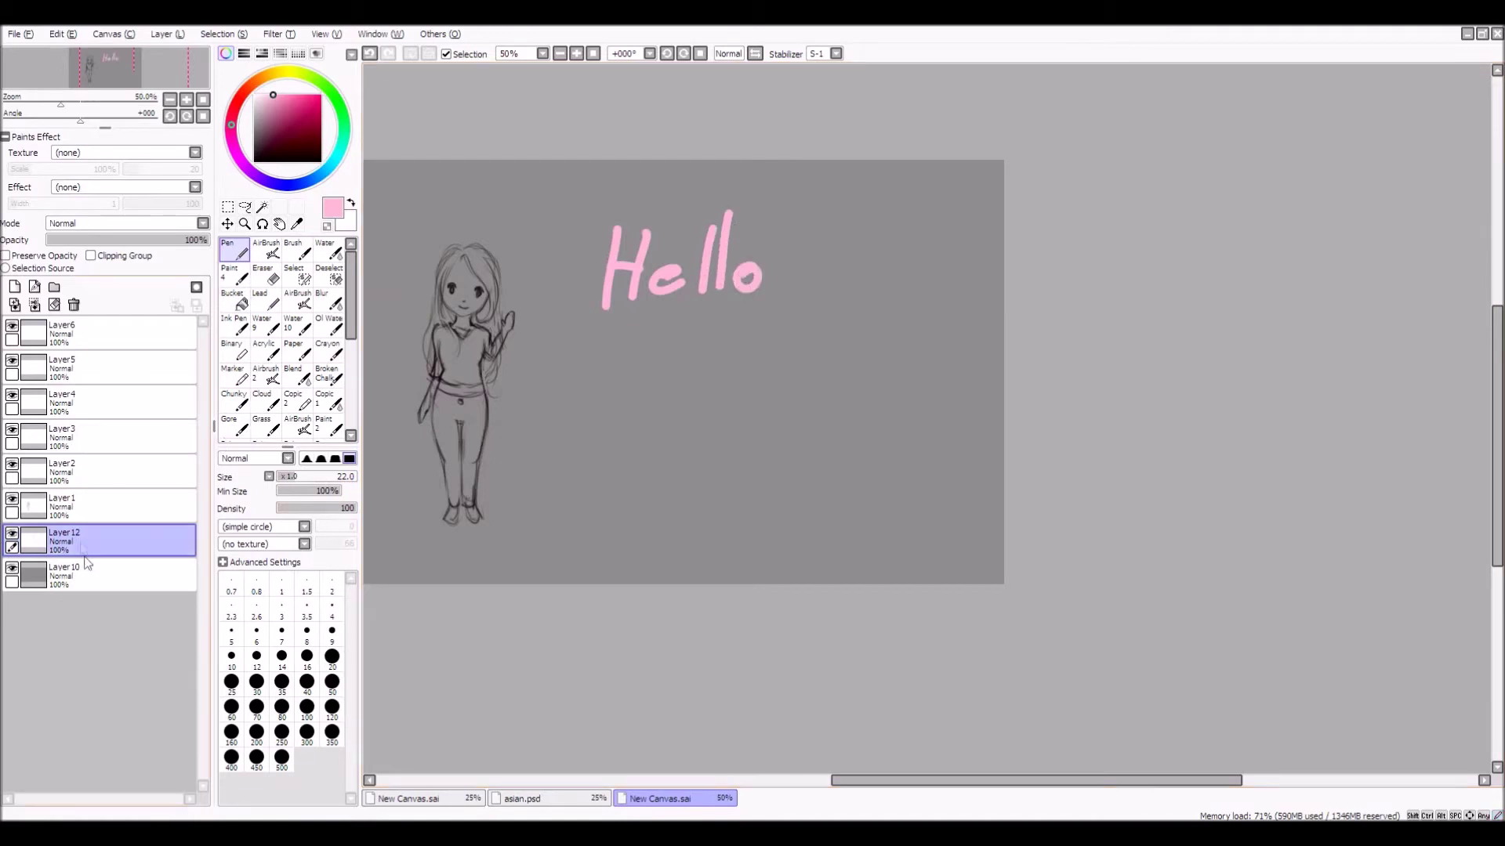
Magic-wand select the H, e and first l of Hello plus the surrounding background
click(262, 207)
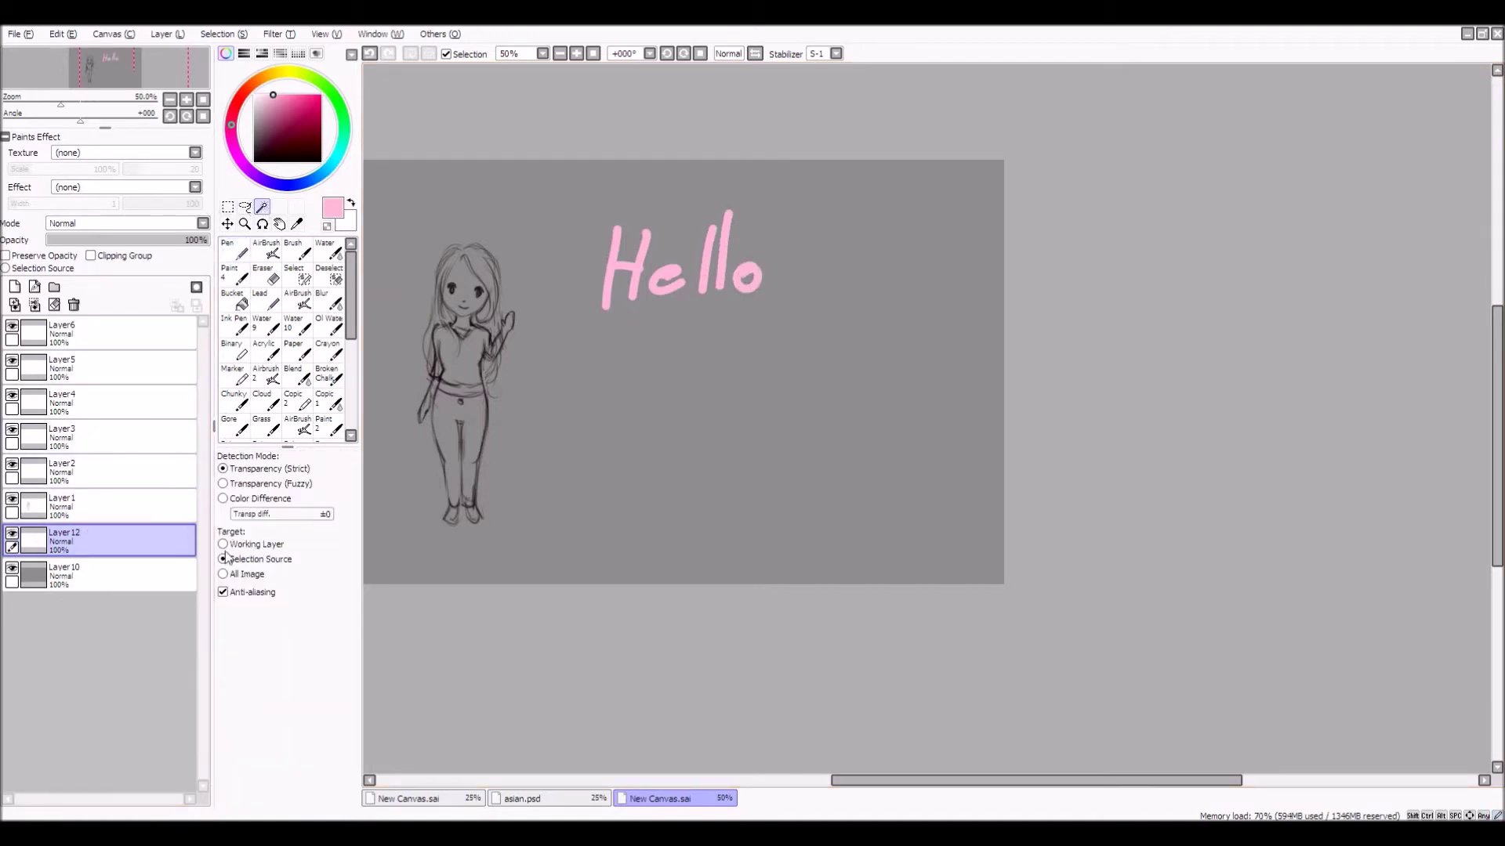
scroll(631, 235, up, 2)
click(611, 288)
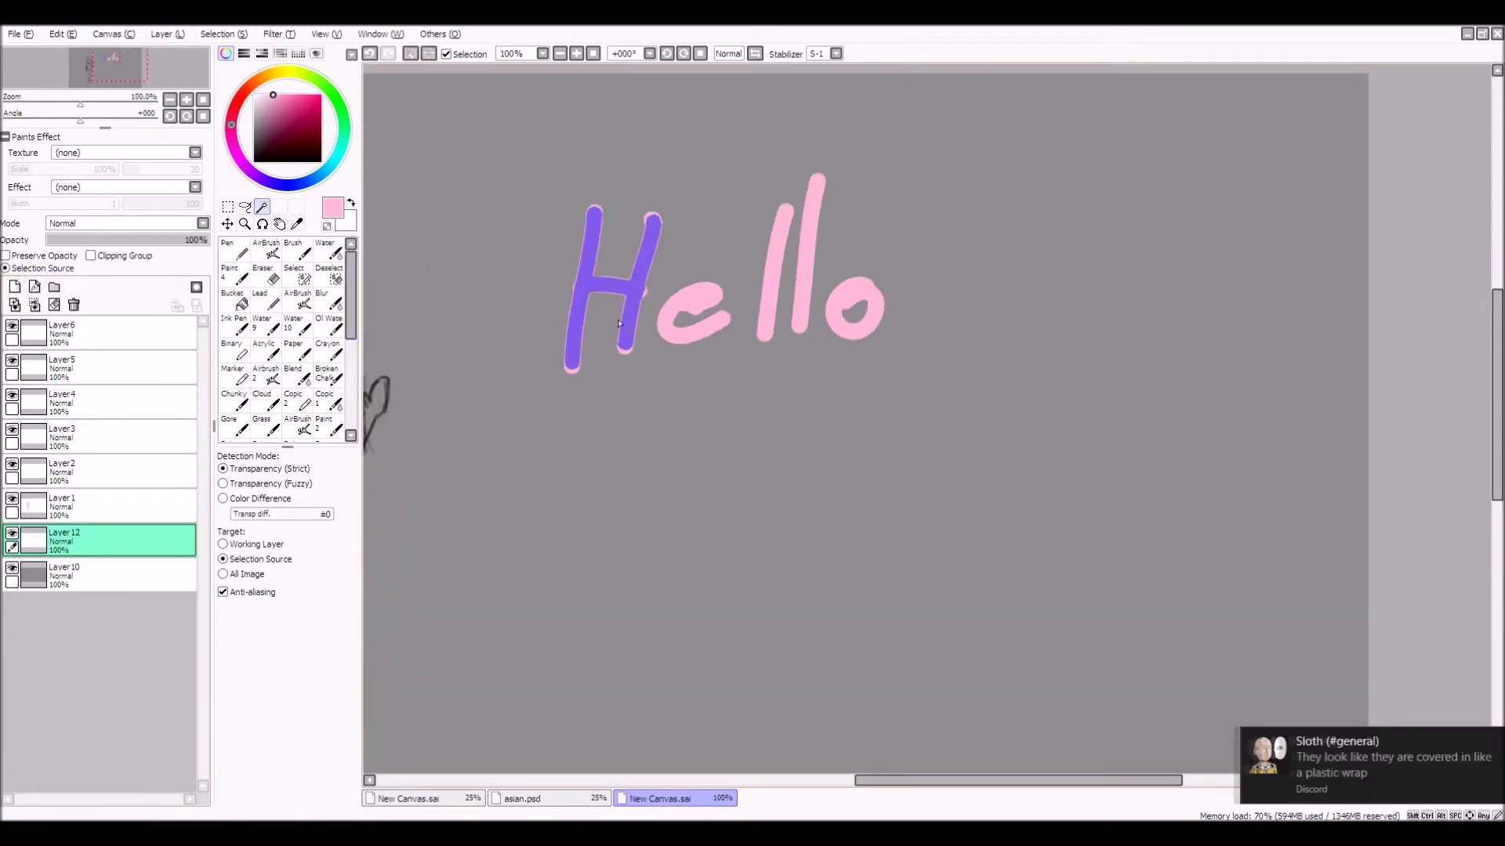
click(706, 325)
click(786, 268)
click(819, 286)
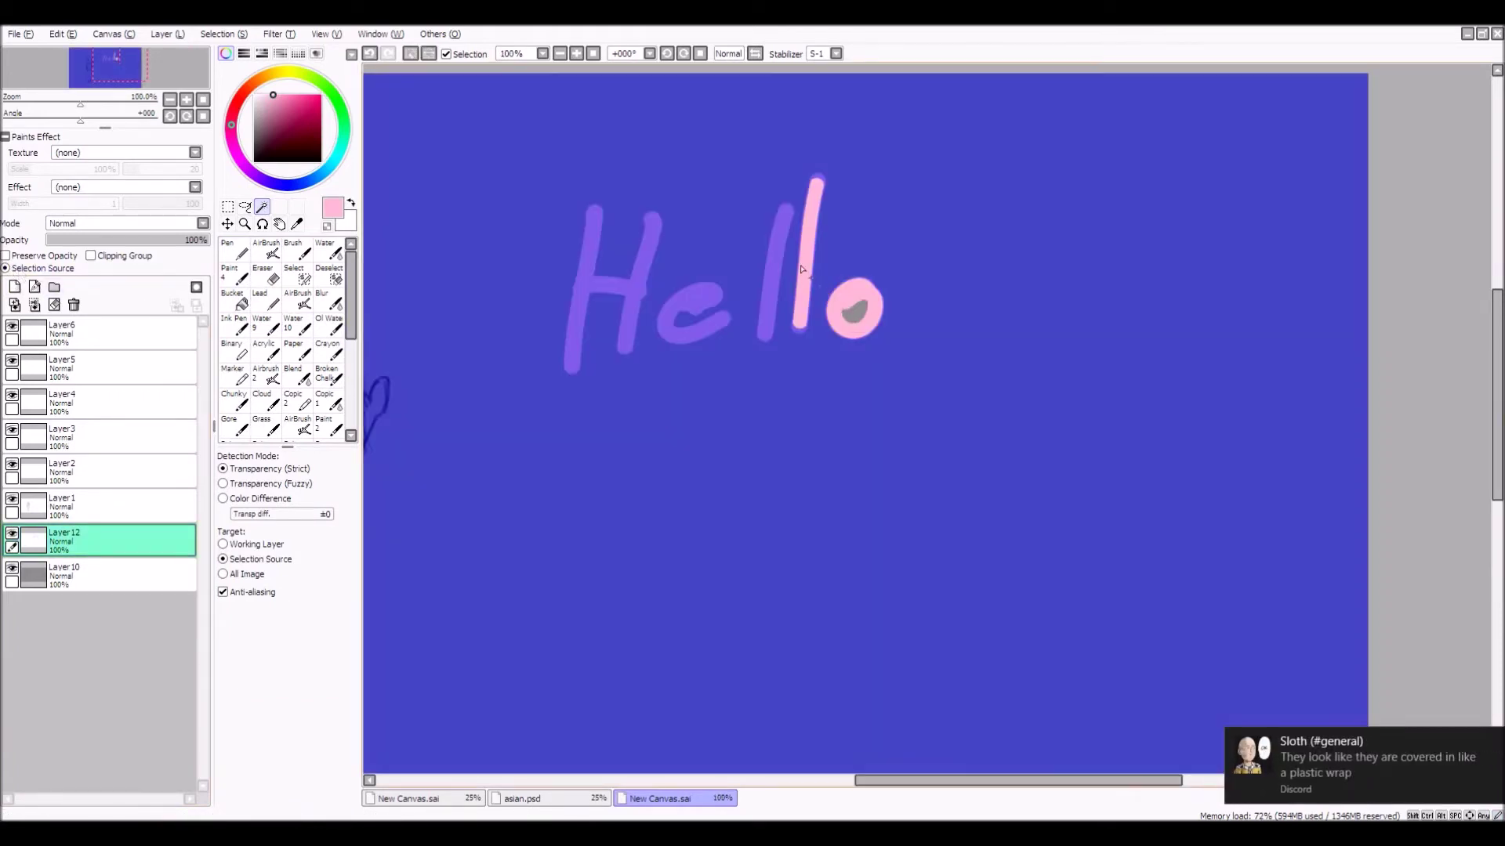
Undo the last three edits
click(370, 53)
click(369, 53)
click(369, 53)
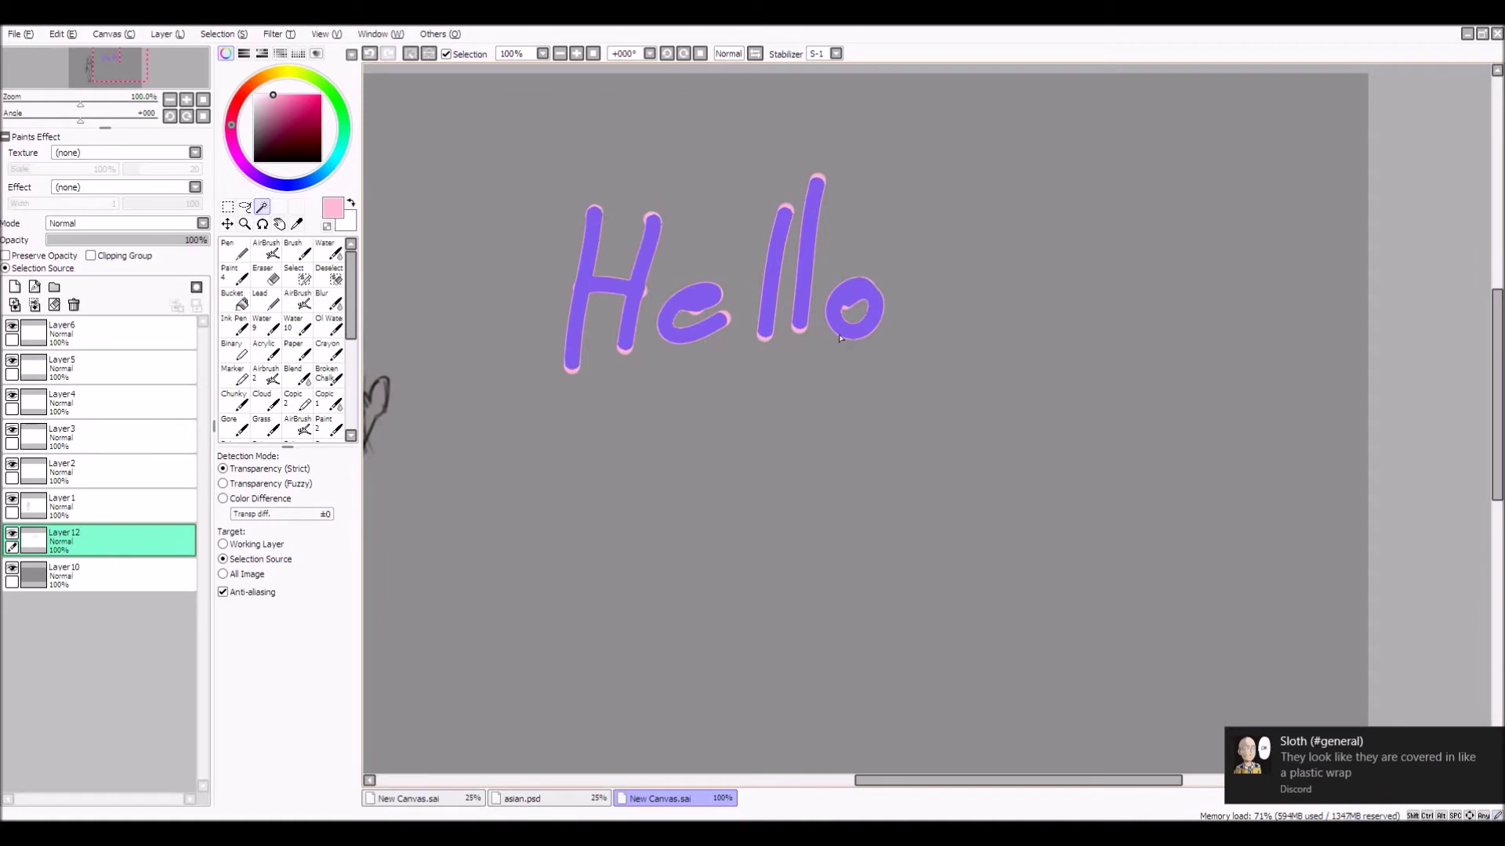
scroll(662, 315, down, 1)
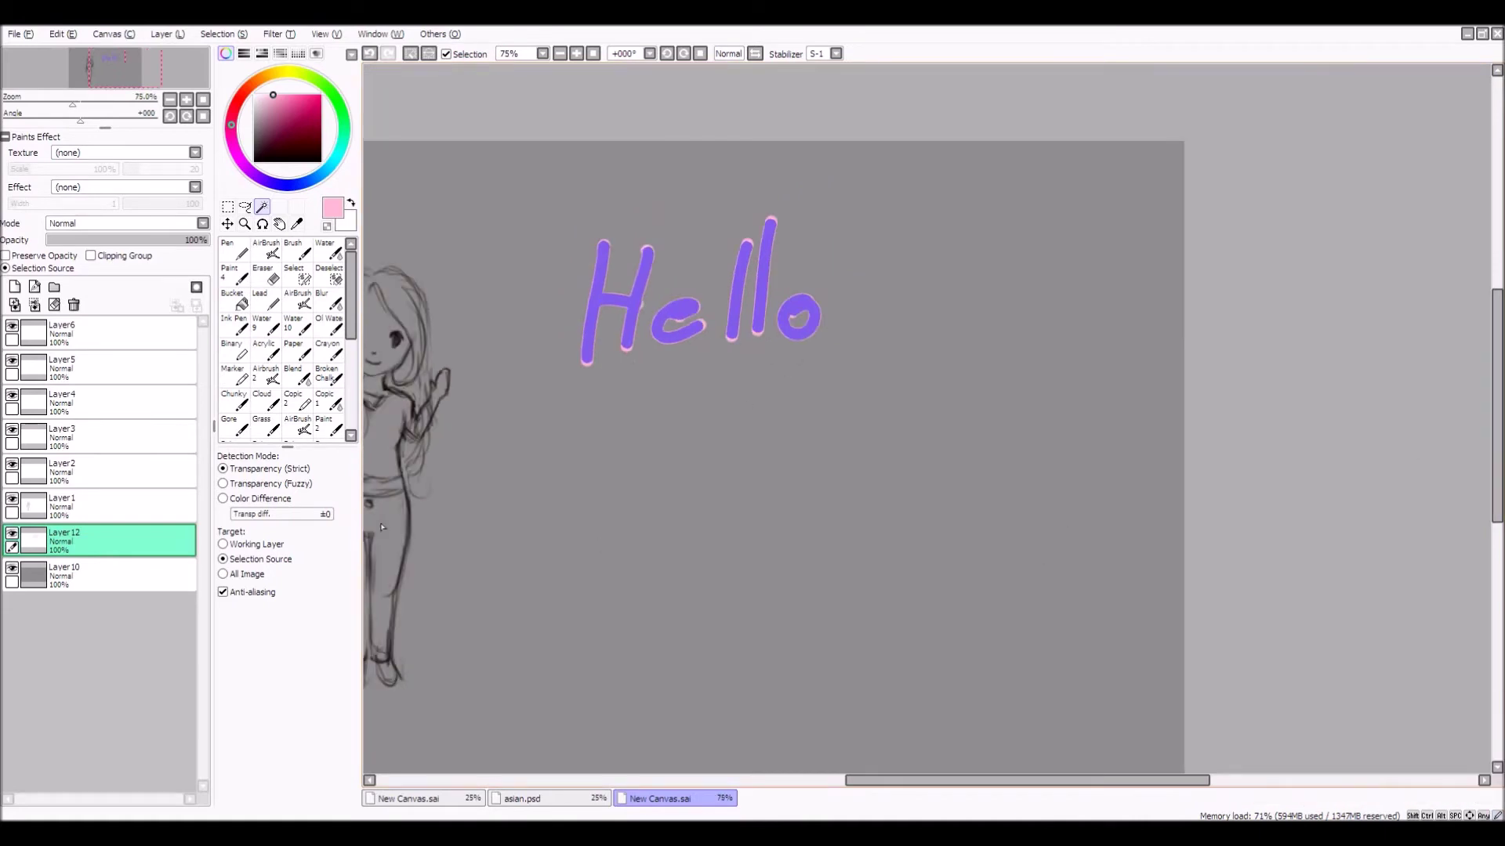
Try the Selection menu's Show and Invert options repeatedly, then make Layer10 the working layer
click(116, 34)
mouse_move(223, 34)
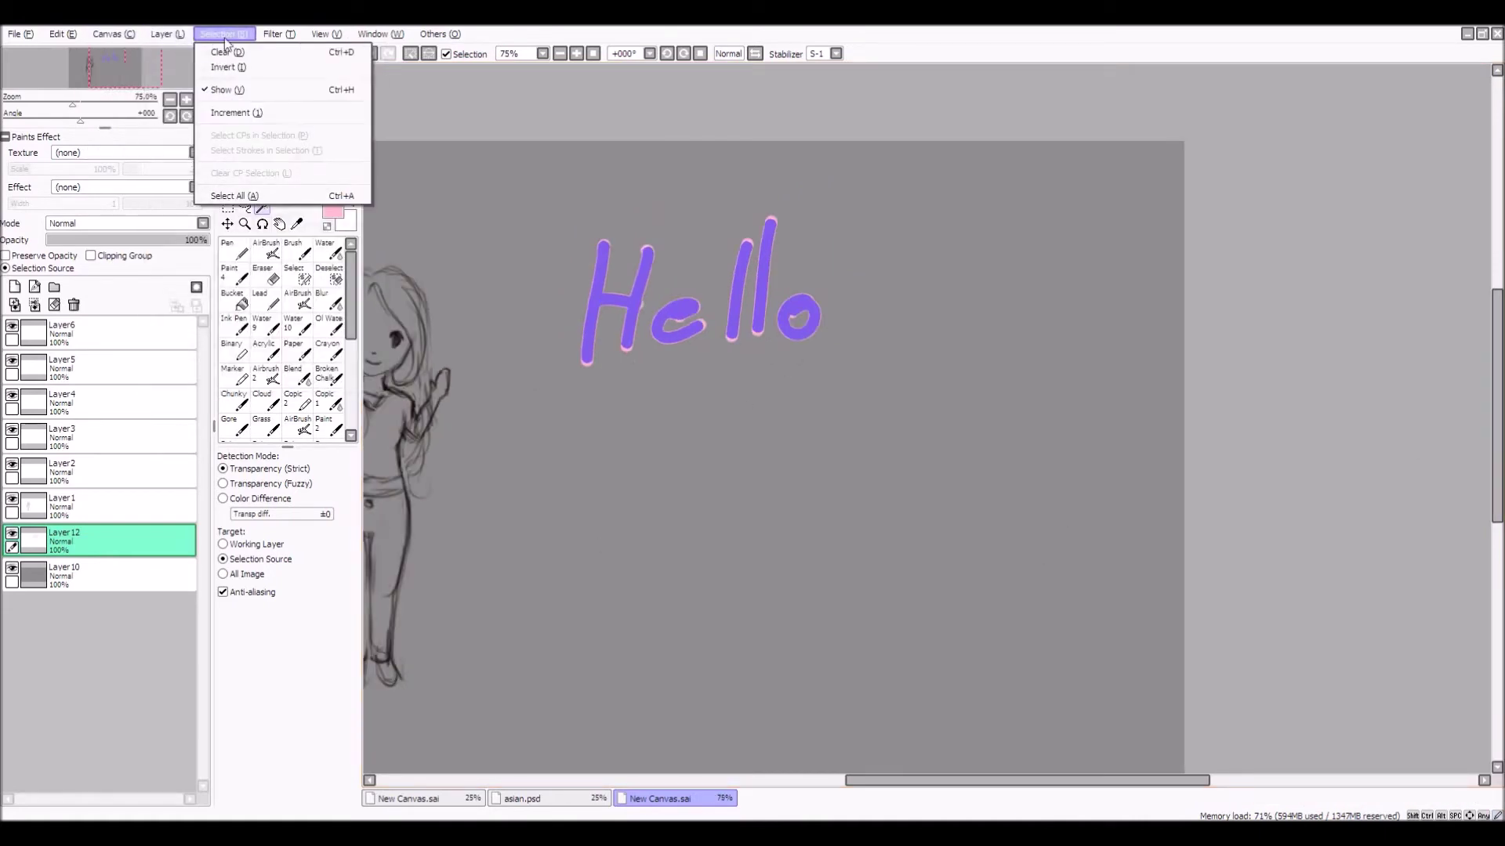
click(226, 87)
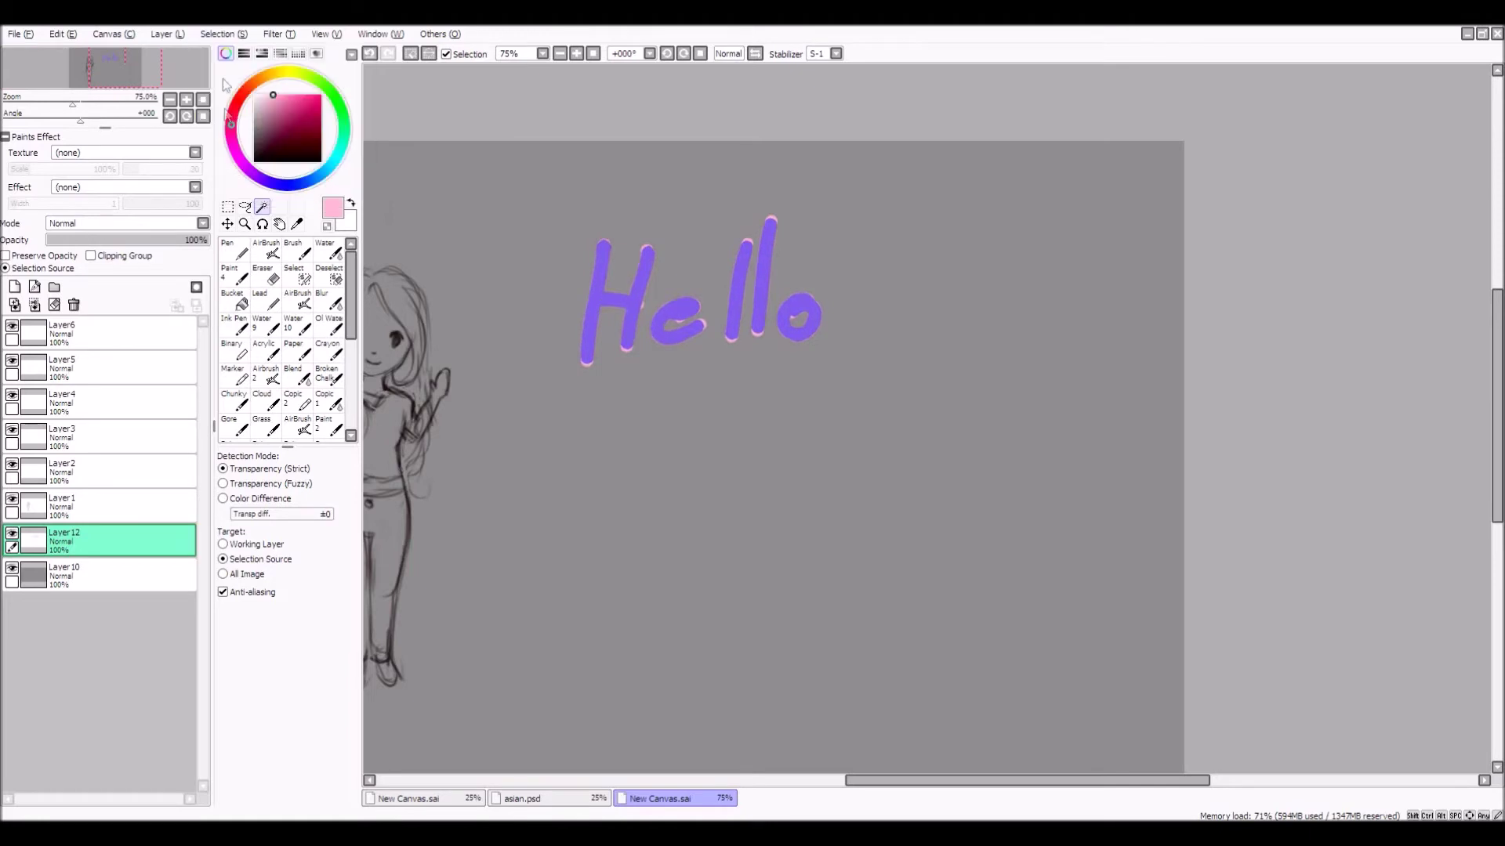
click(236, 34)
click(235, 113)
click(226, 35)
click(227, 39)
click(226, 36)
click(235, 113)
click(235, 39)
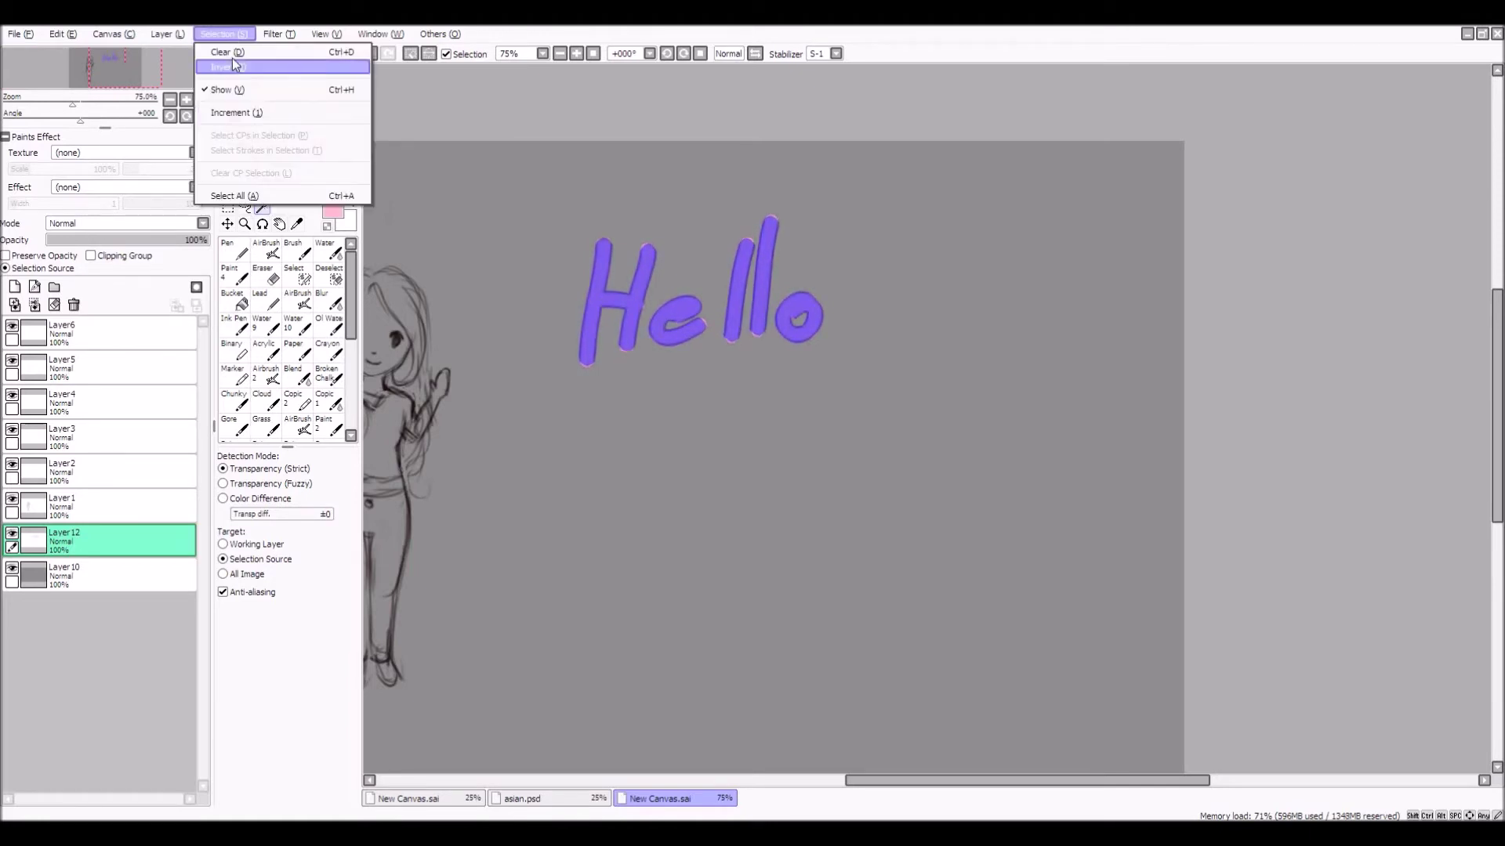
click(235, 113)
click(226, 36)
click(235, 113)
click(226, 35)
click(236, 113)
click(227, 35)
click(236, 113)
click(235, 36)
click(236, 192)
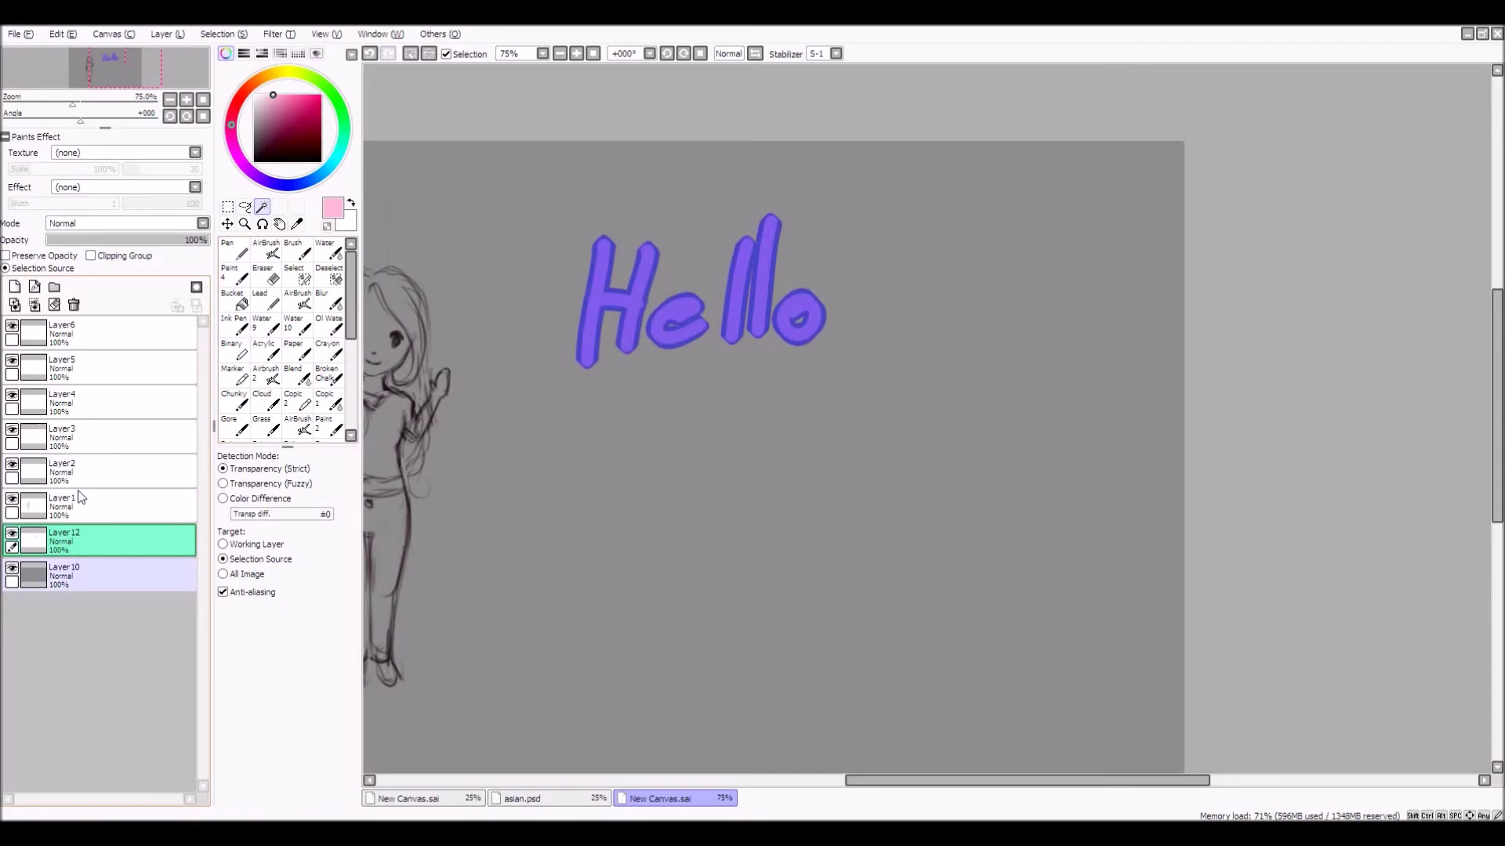
click(88, 580)
Add a new layer, choose the Pen at size 500 and clear the selection
click(14, 286)
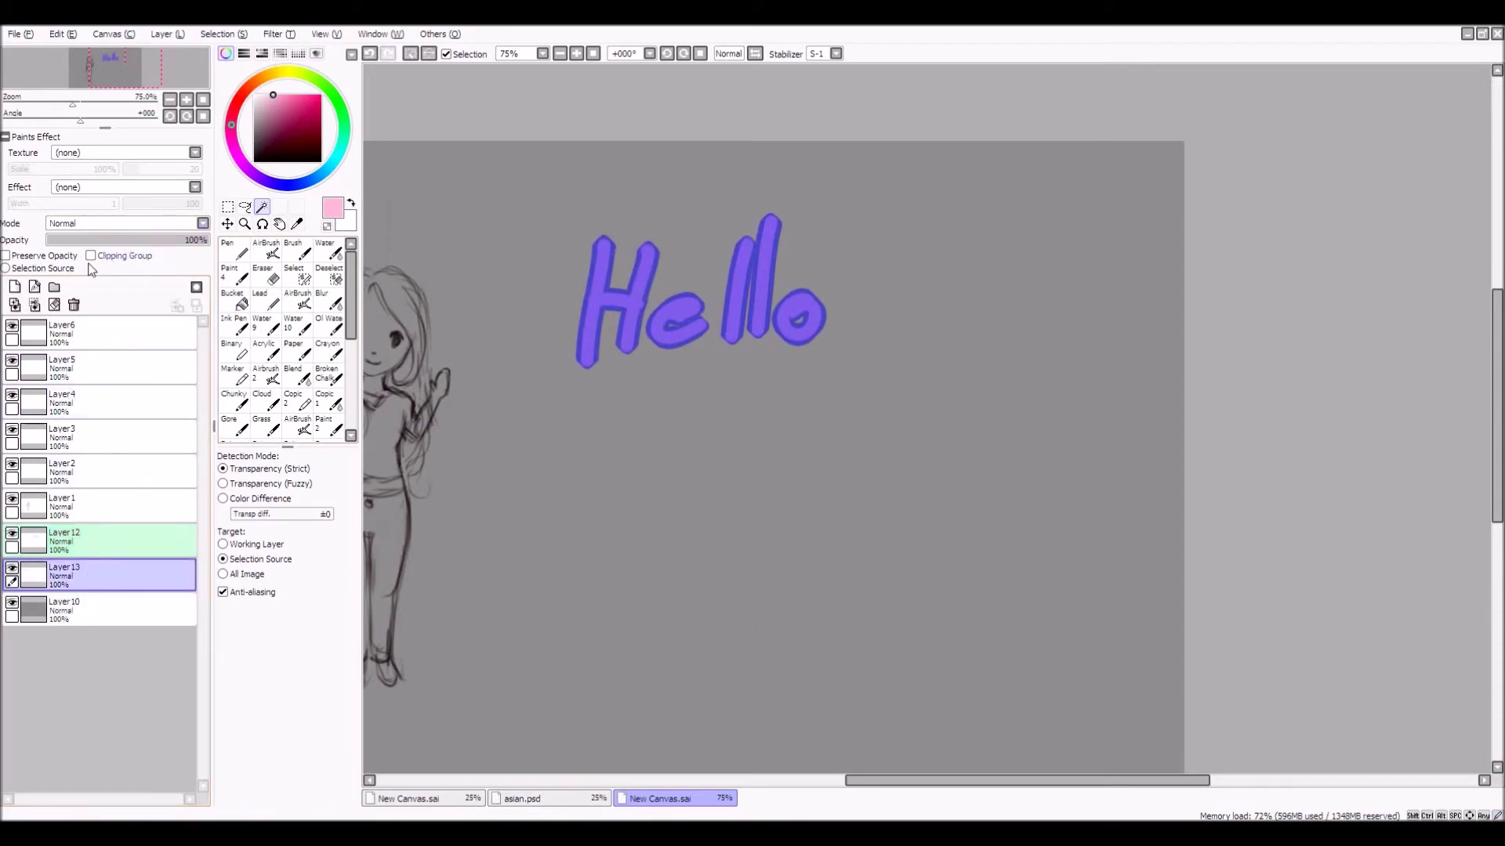
click(234, 249)
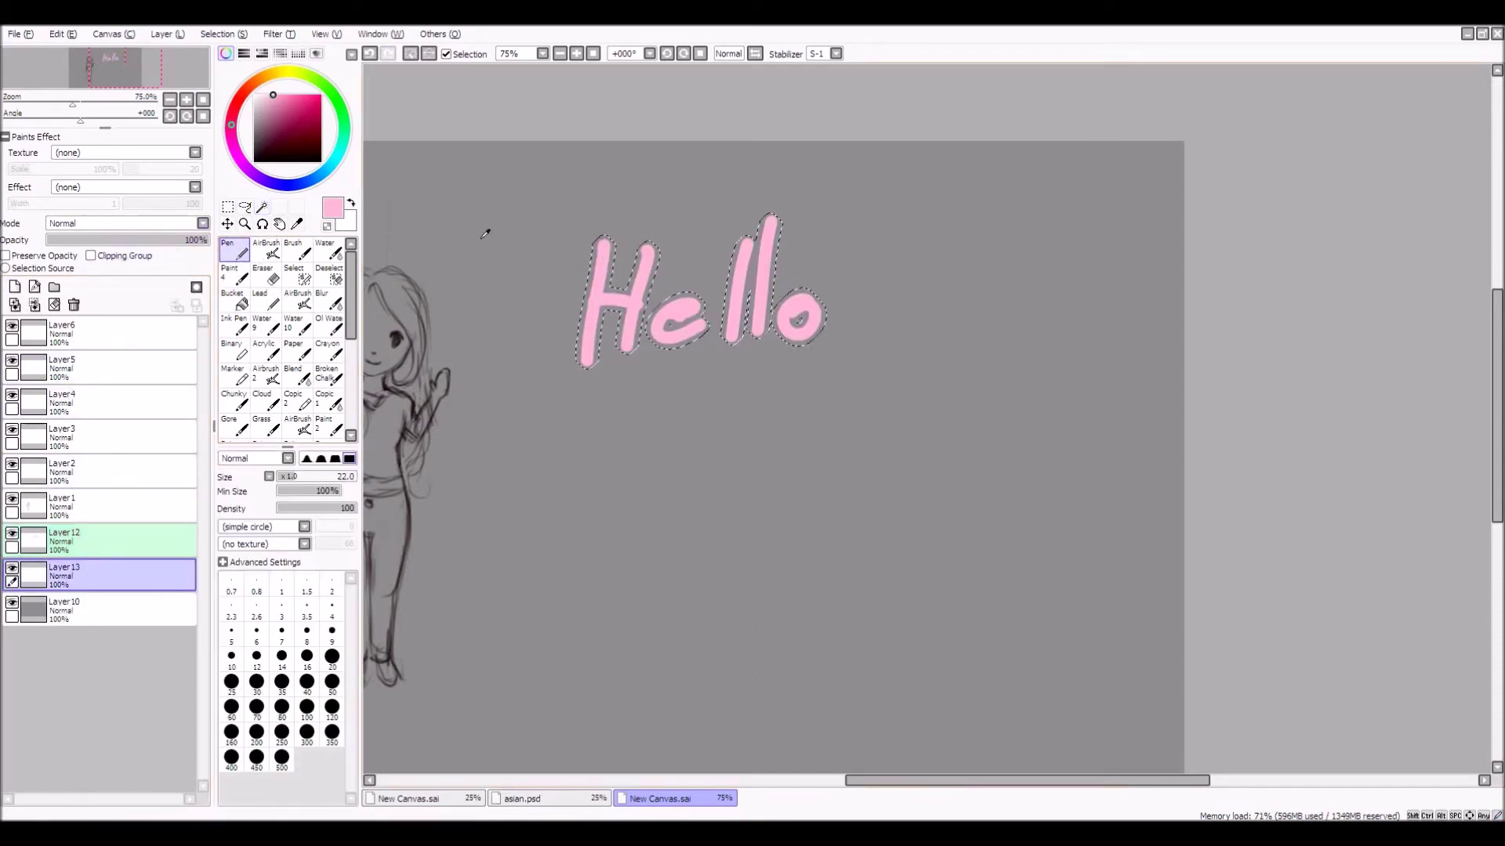
click(281, 757)
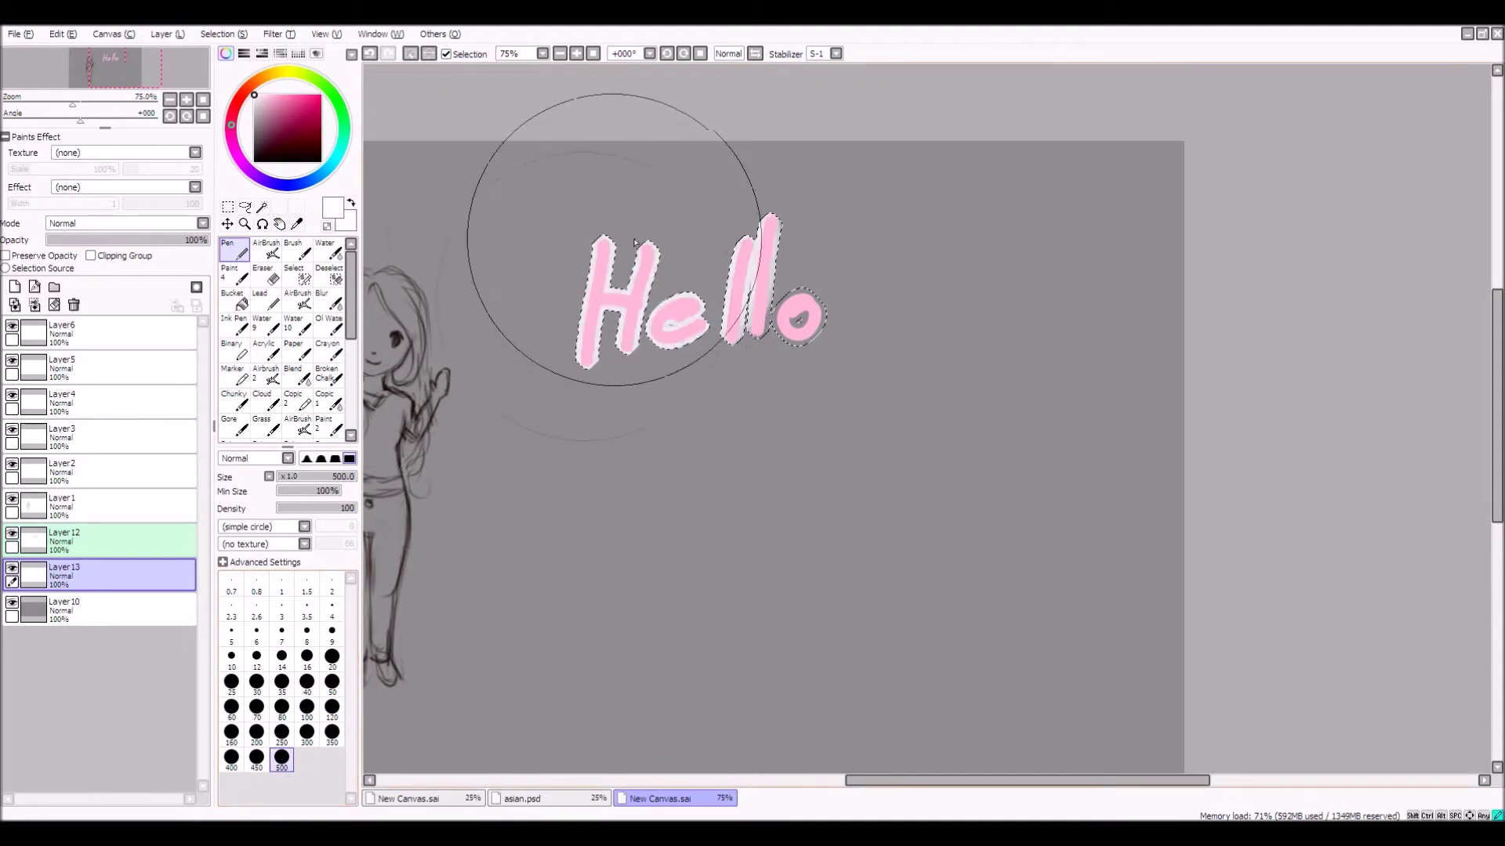
click(410, 53)
scroll(870, 306, down, 3)
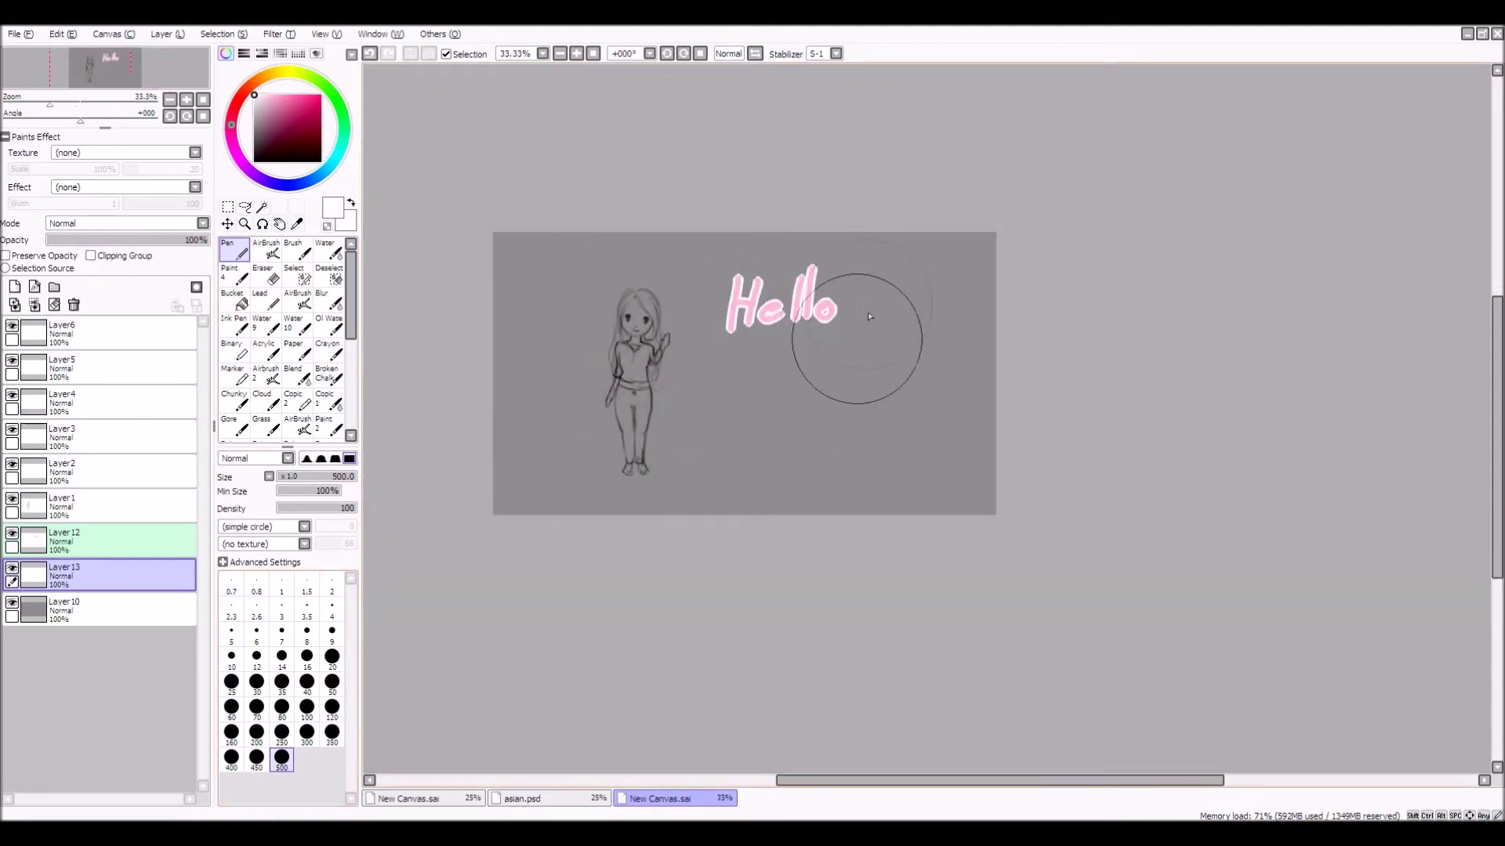
scroll(659, 380, up, 1)
scroll(862, 196, up, 2)
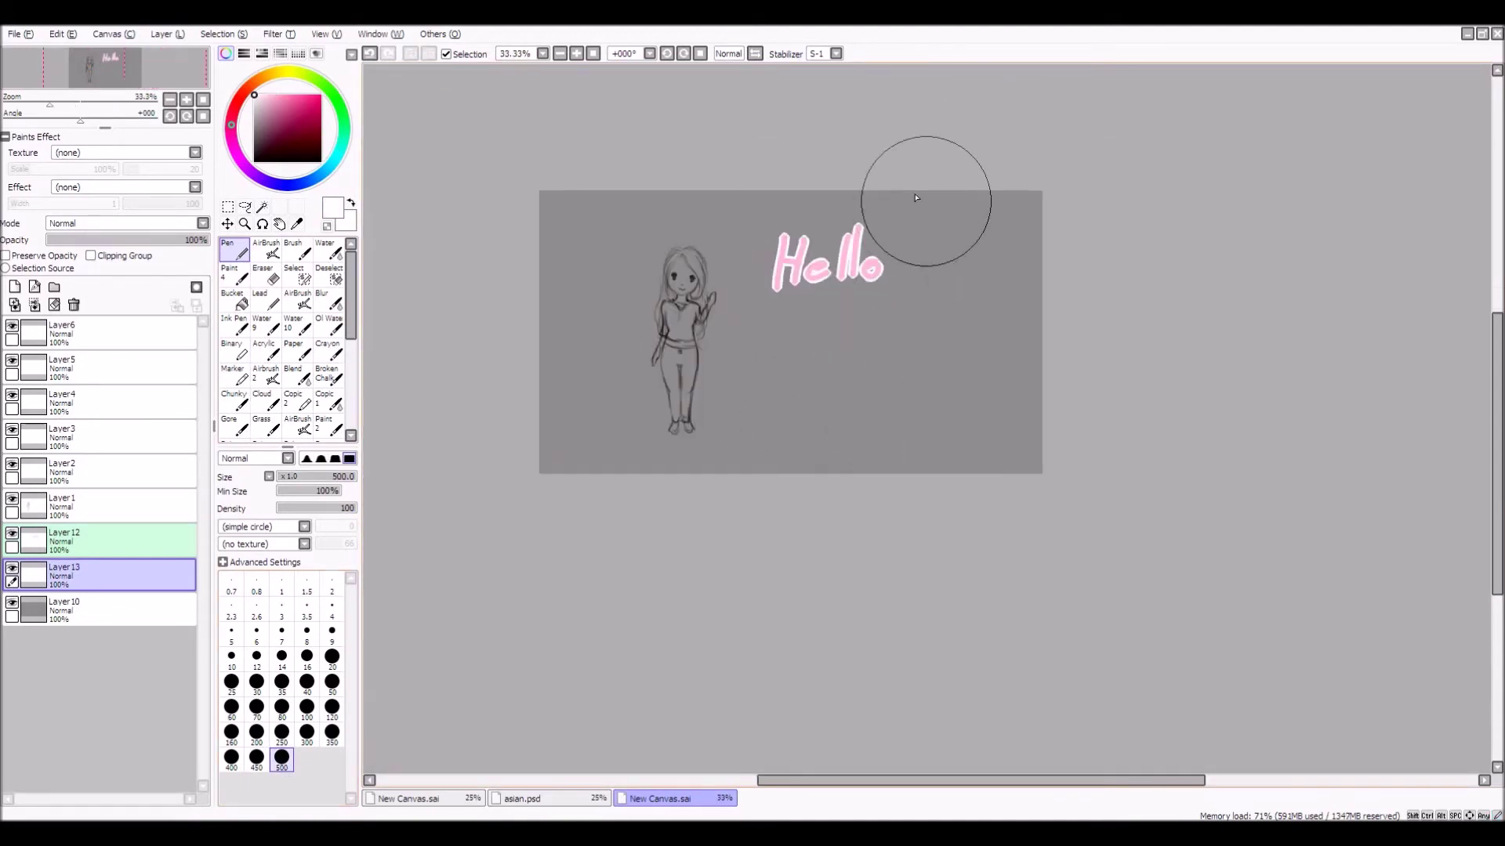
scroll(885, 246, down, 2)
scroll(579, 410, up, 1)
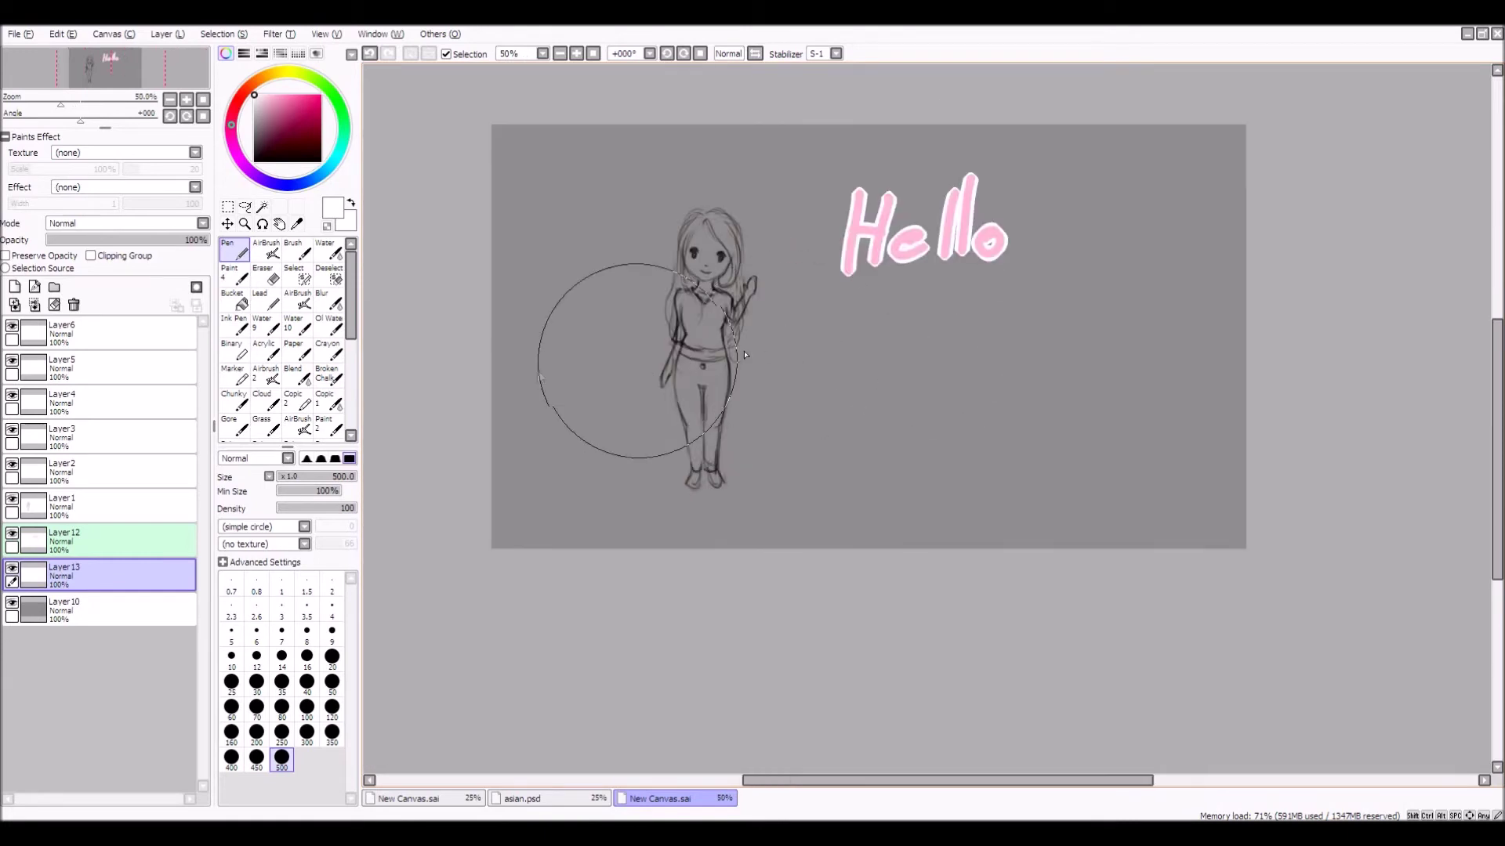
Delete Layer 12 and Layer 13, then add a fresh layer above Layer10
click(81, 550)
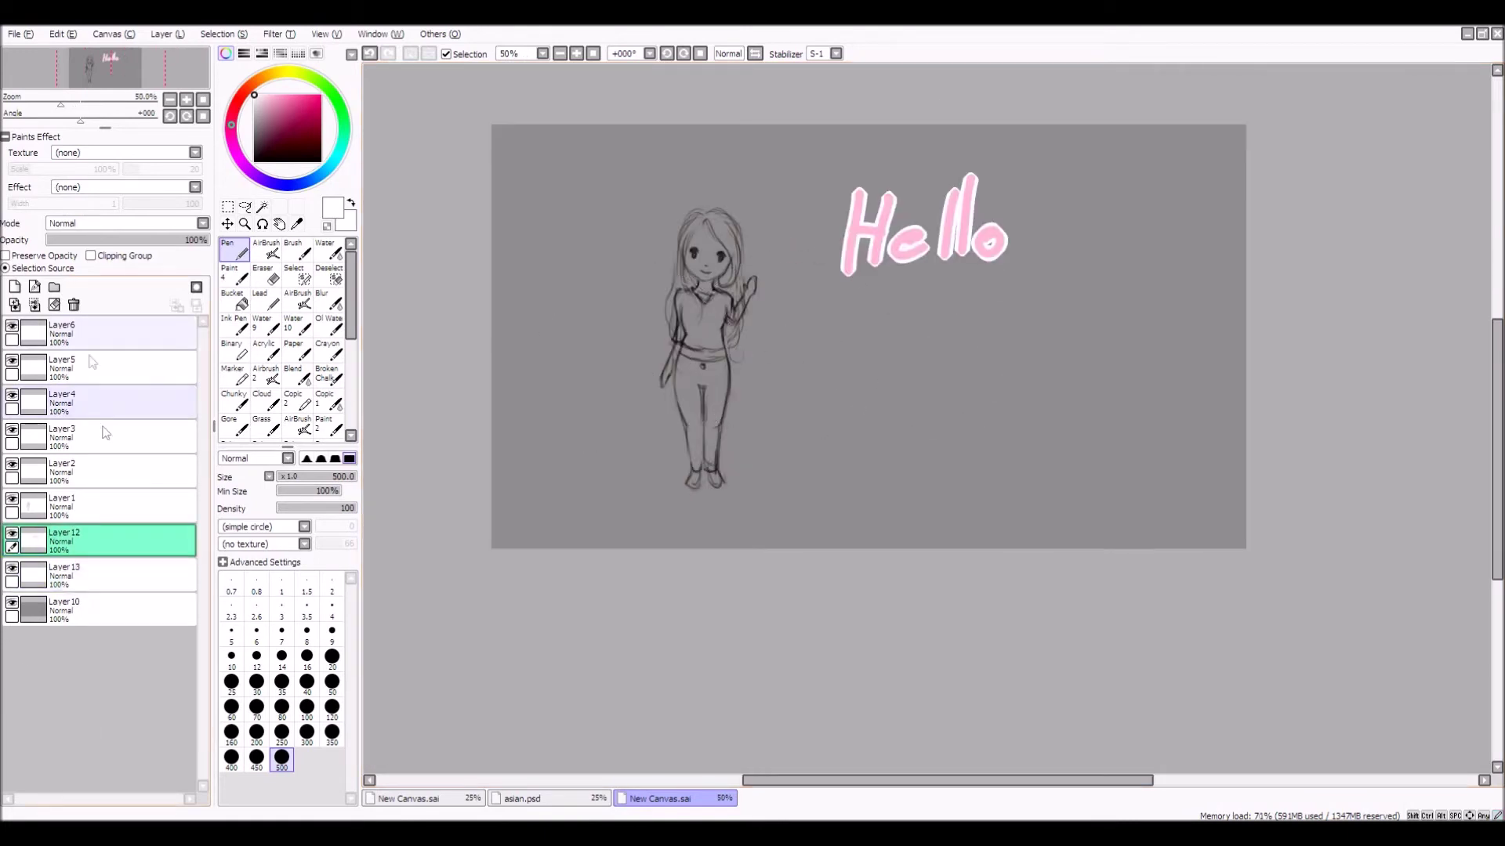
click(75, 305)
click(74, 305)
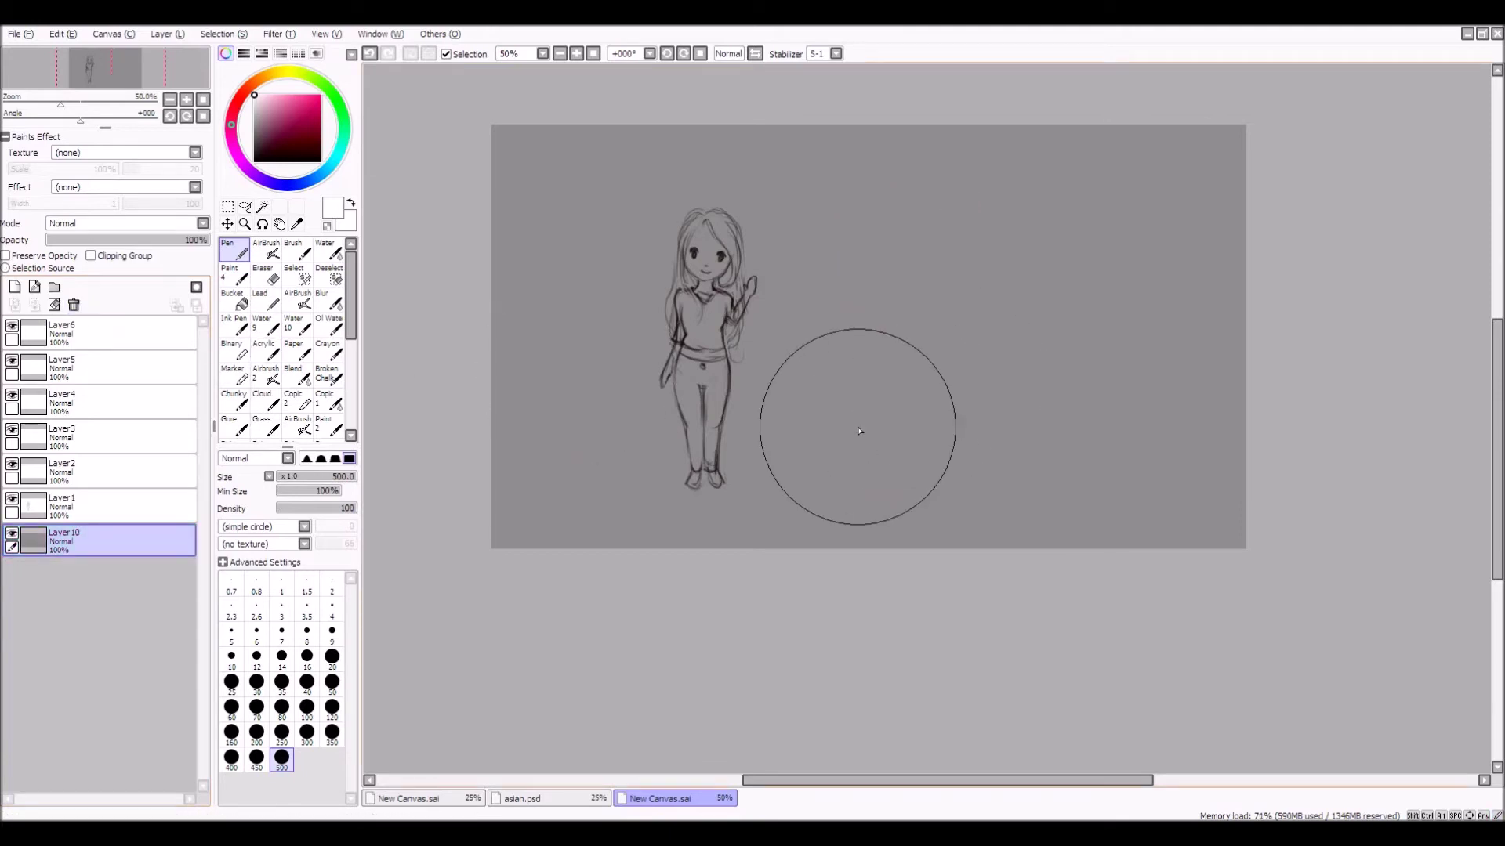
scroll(1061, 349, down, 1)
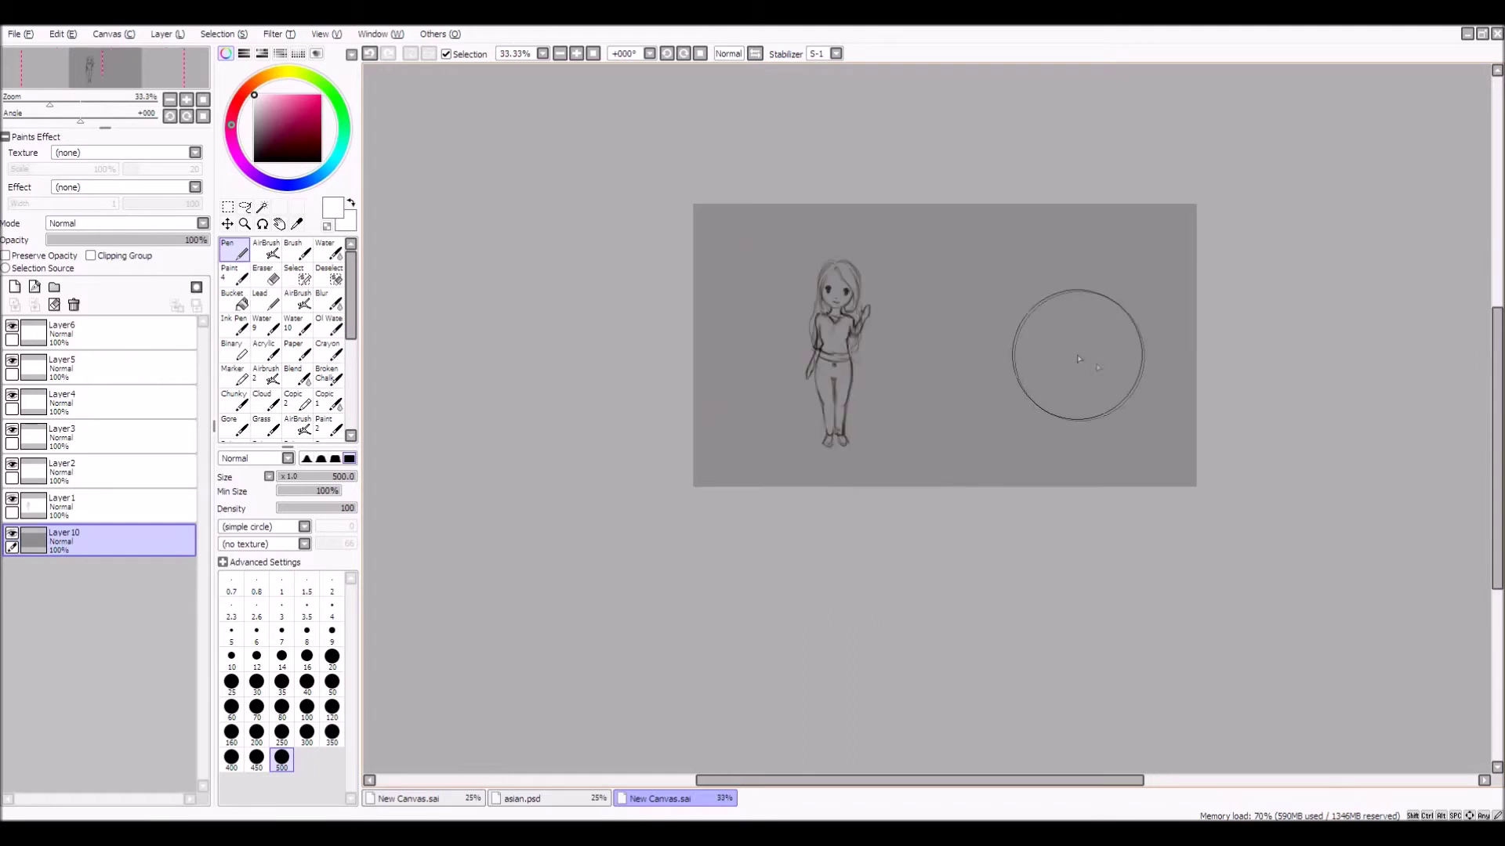
scroll(941, 298, up, 1)
scroll(877, 243, up, 1)
scroll(604, 285, down, 1)
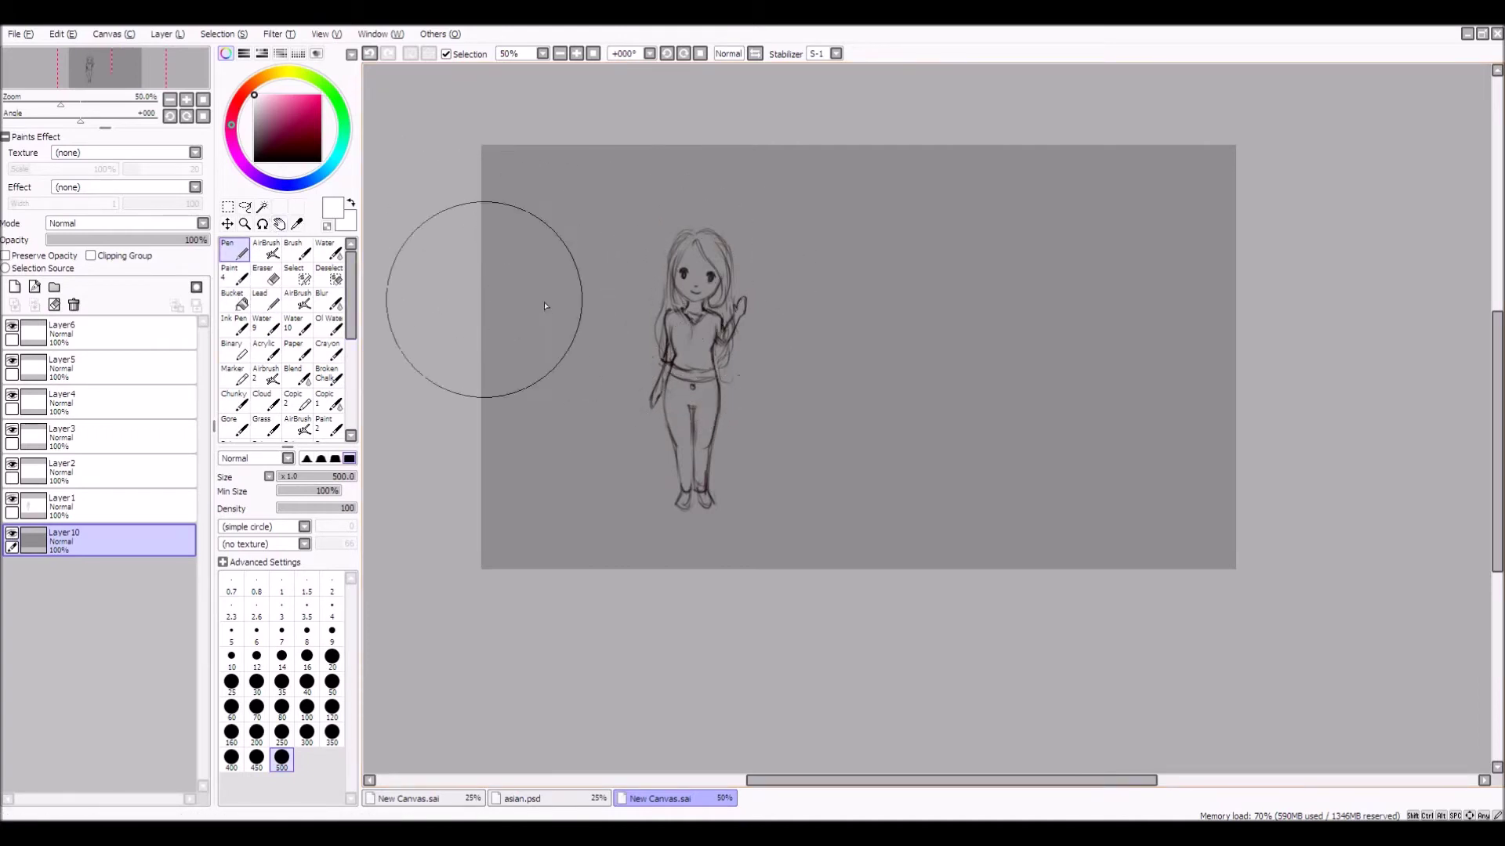
click(14, 287)
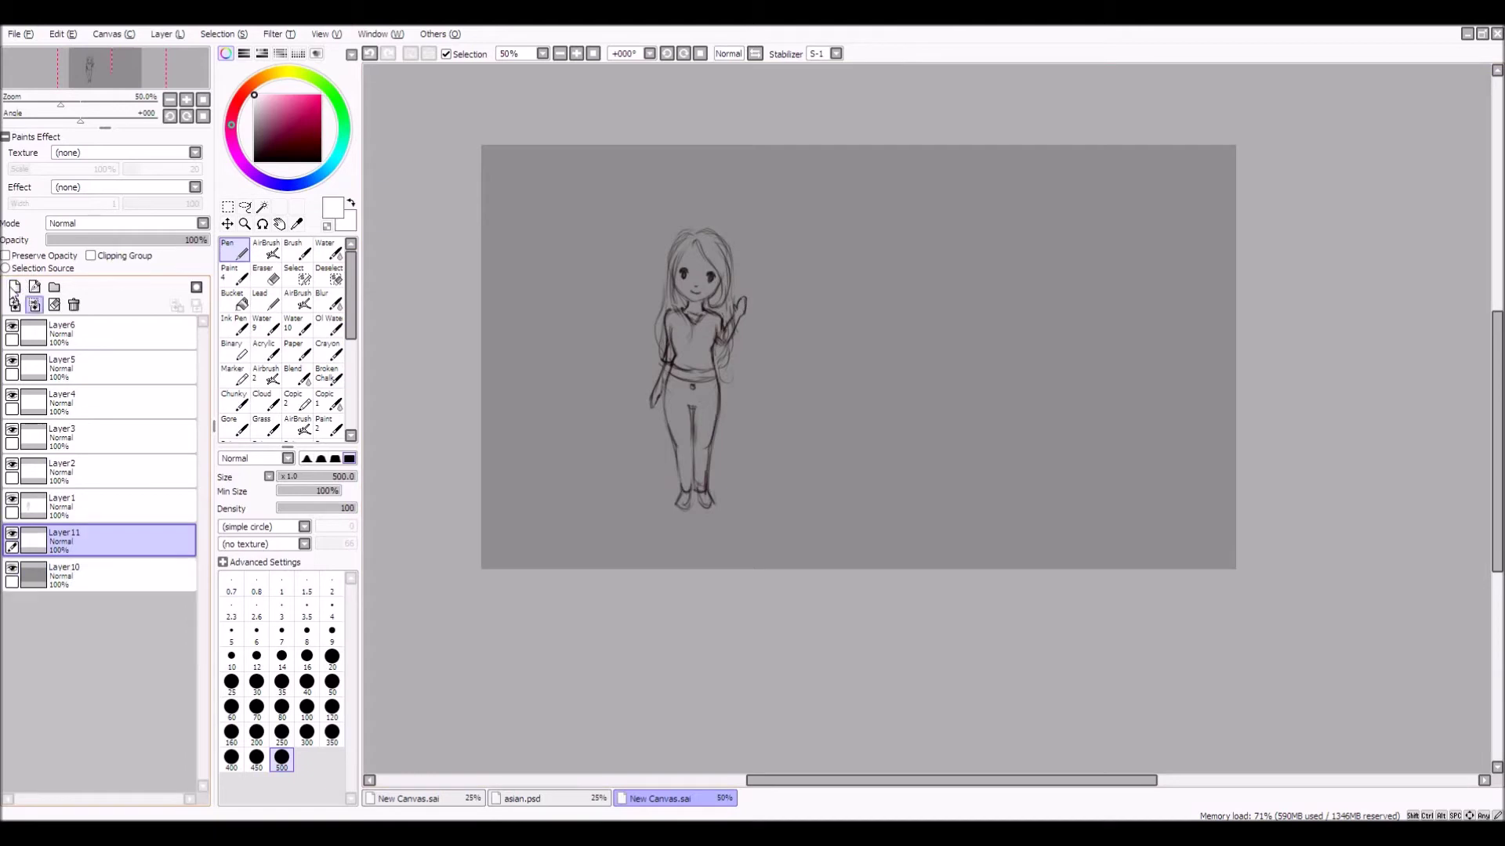
Check Layer11's and Layer1's contents by toggling their visibility, ending with Layer1 active
click(12, 534)
click(13, 535)
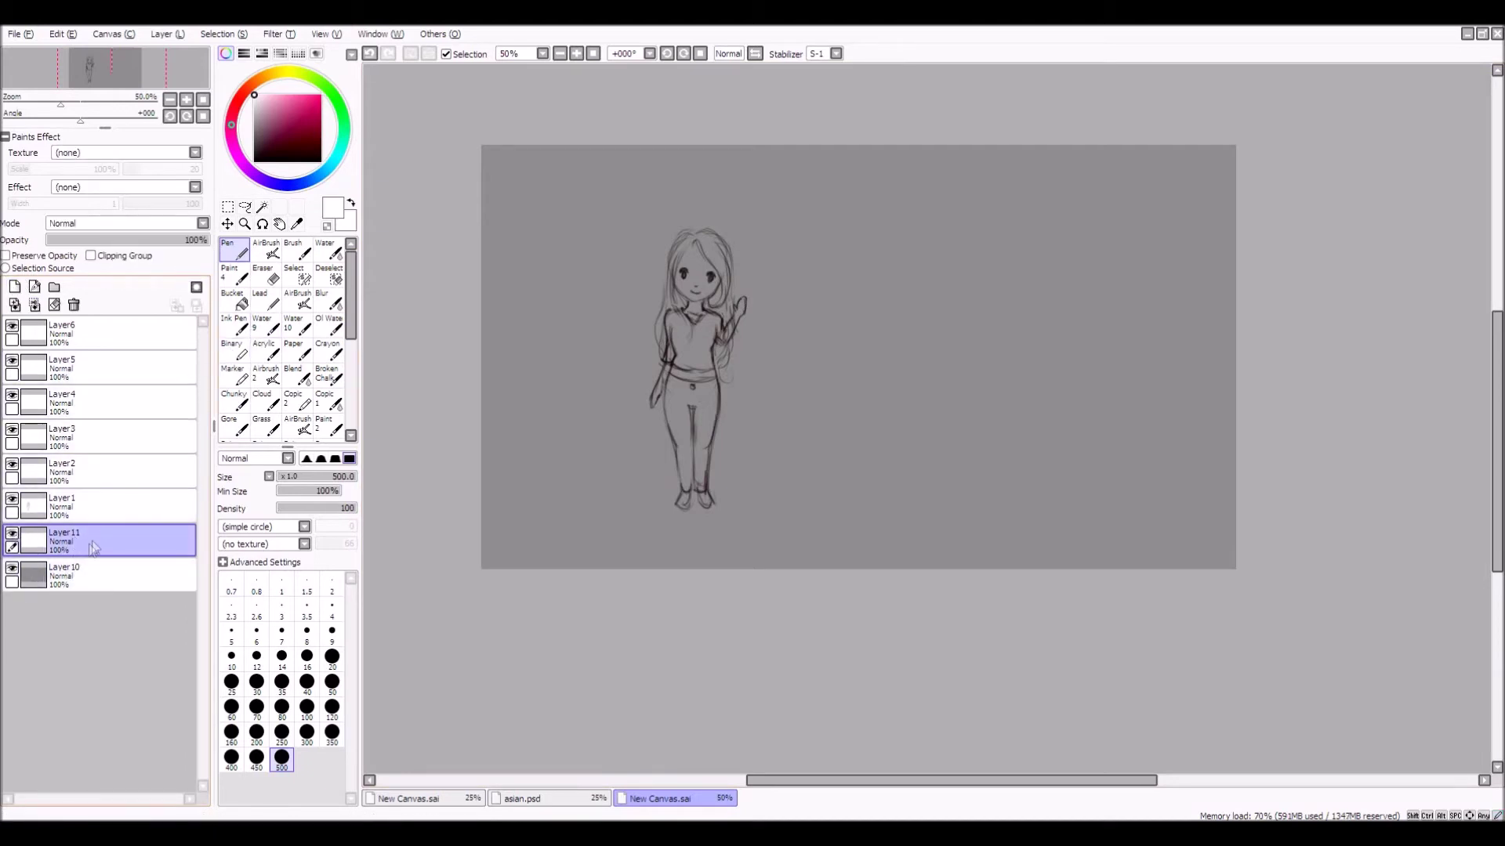
click(301, 282)
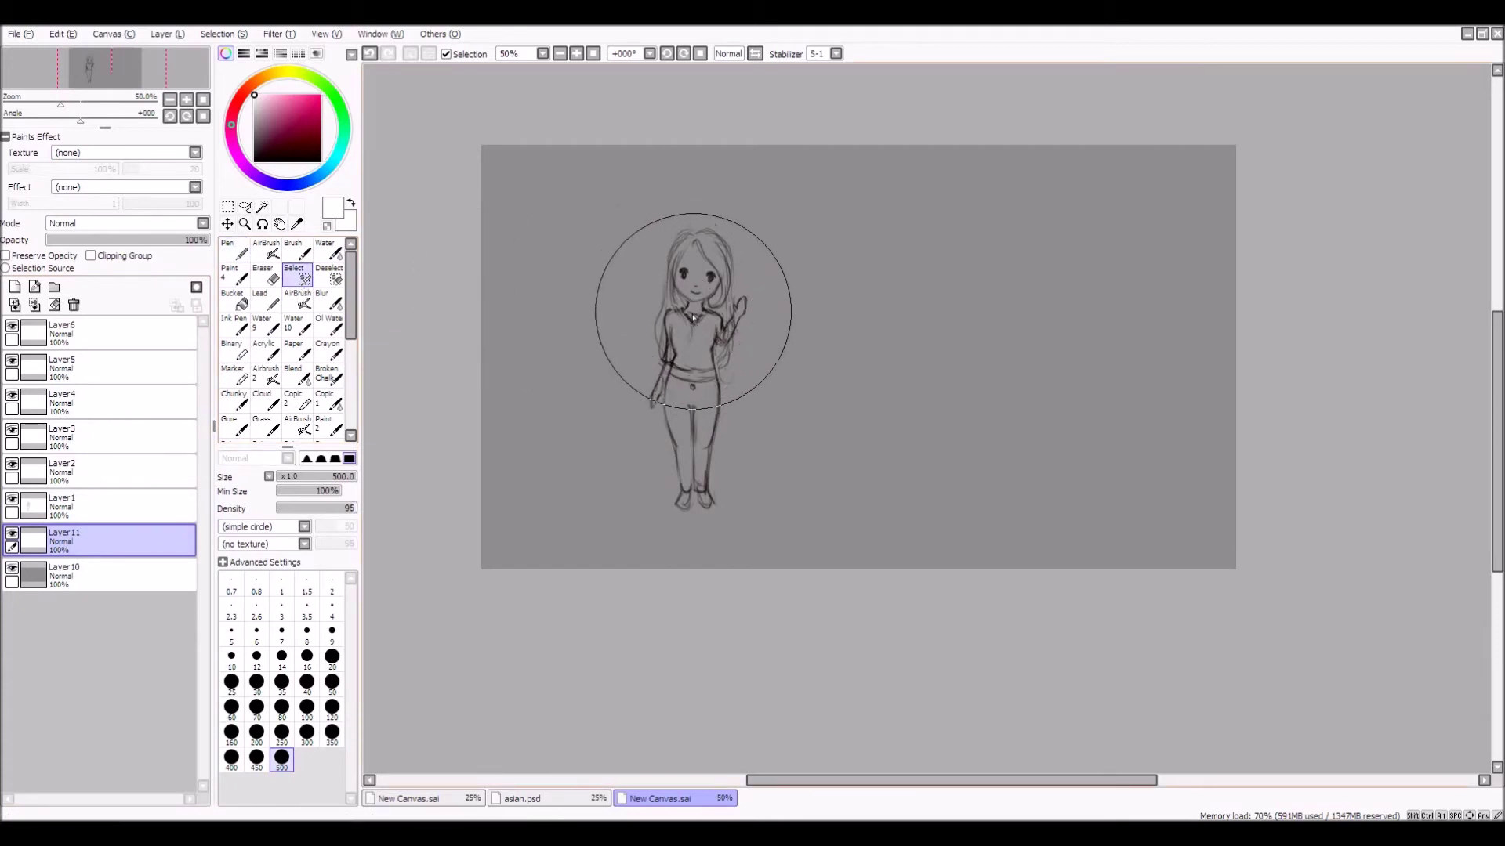
click(67, 508)
click(11, 503)
click(12, 503)
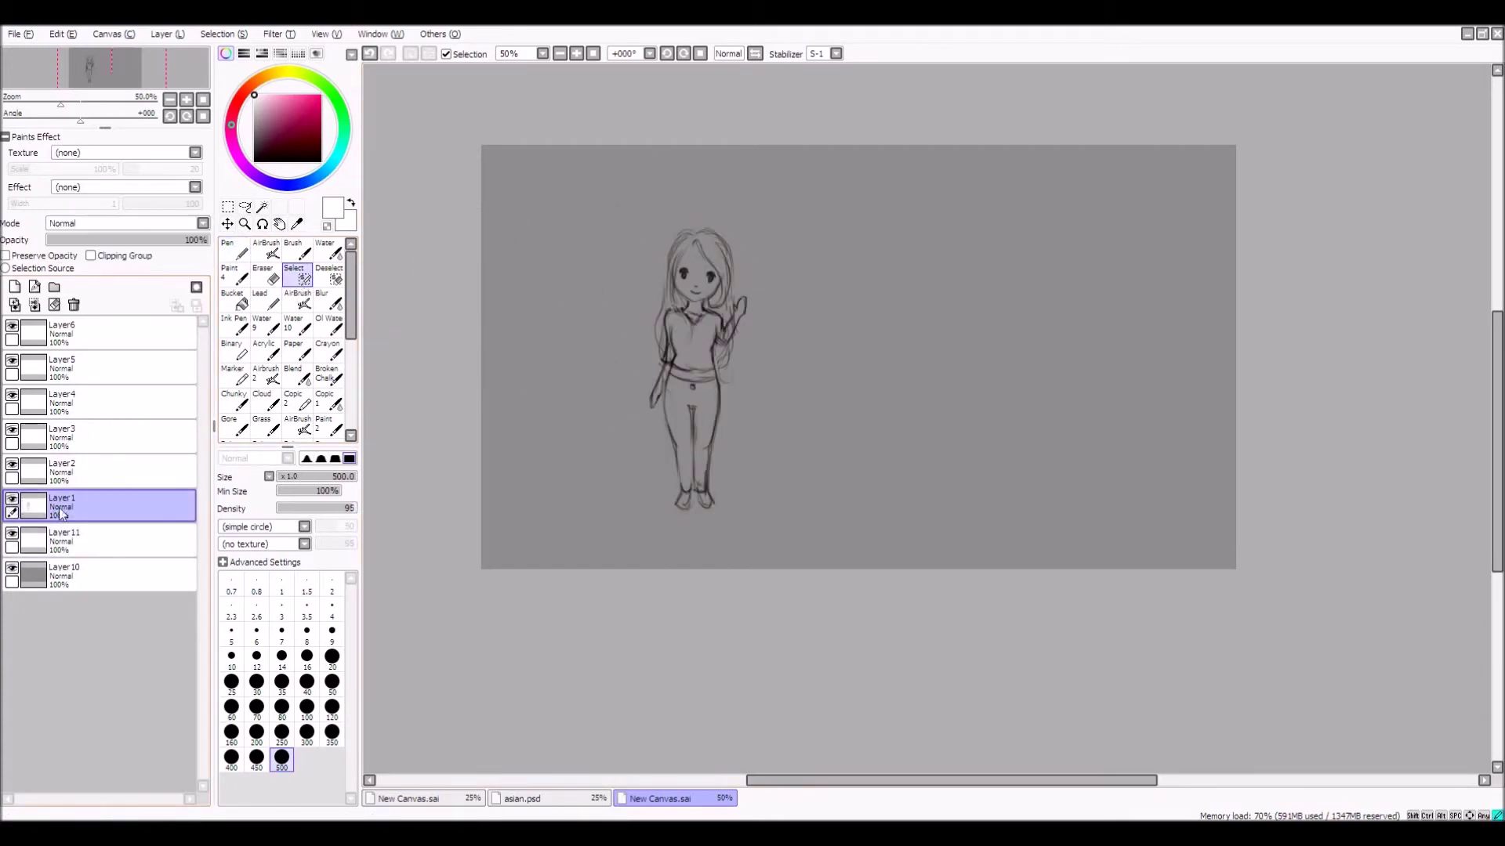
Duplicate Layer1 as Layer1(2), hide the original and show the copy
click(113, 34)
mouse_move(170, 39)
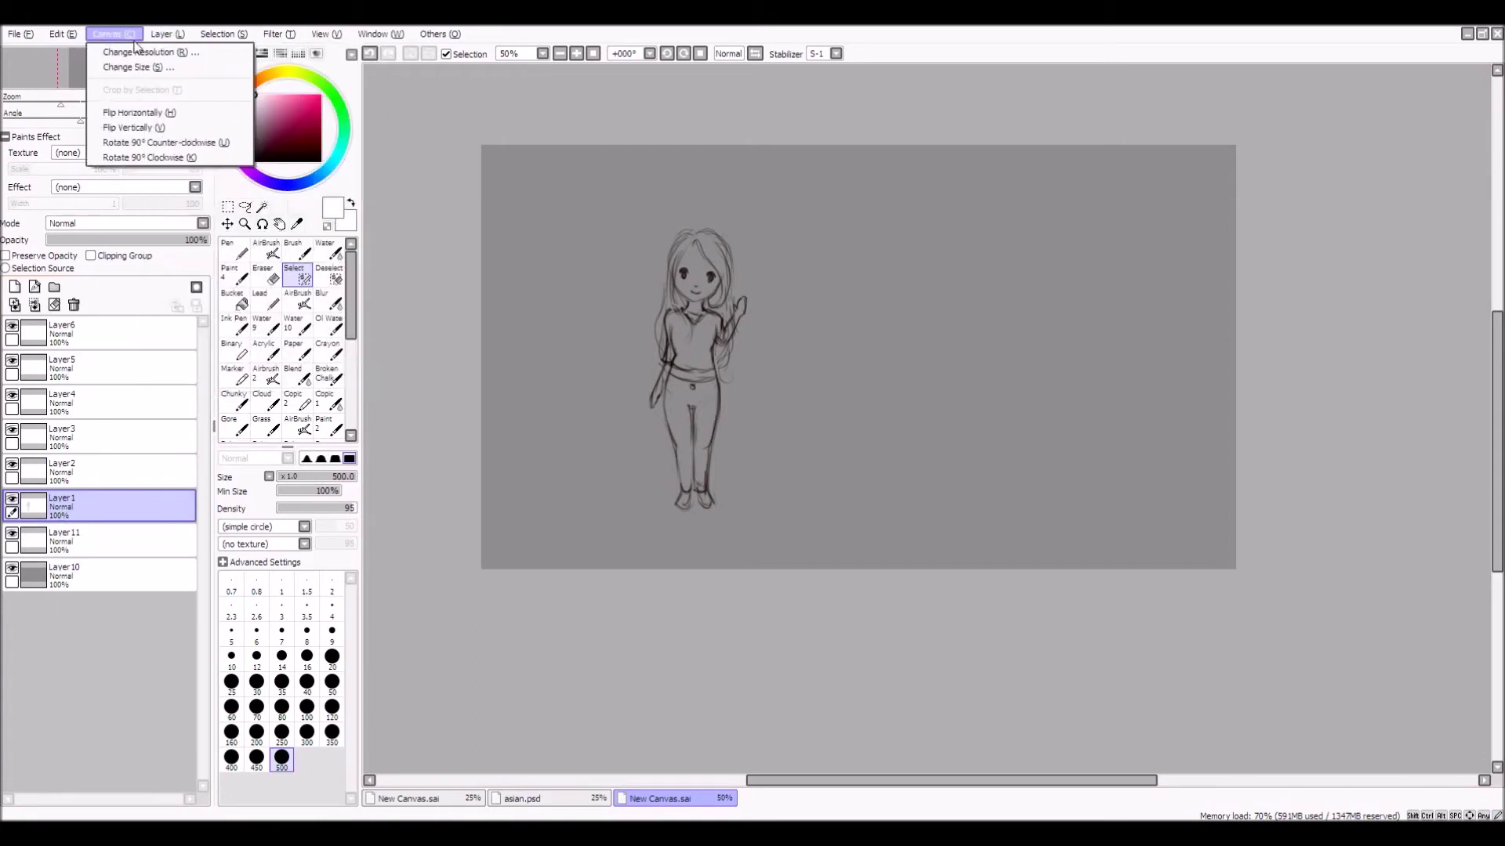
click(178, 96)
click(60, 533)
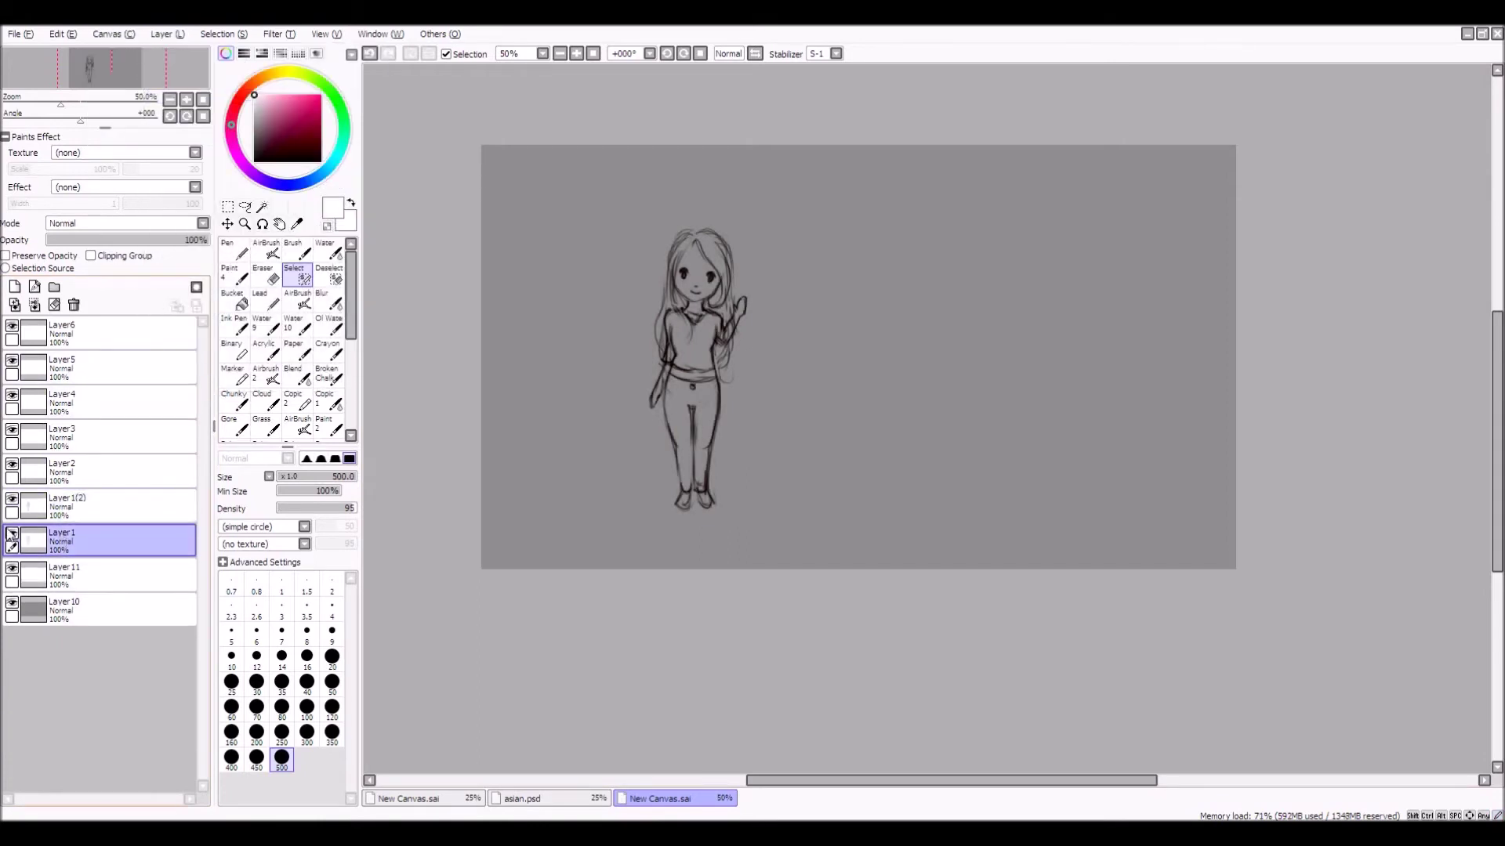
click(12, 537)
click(32, 508)
click(12, 500)
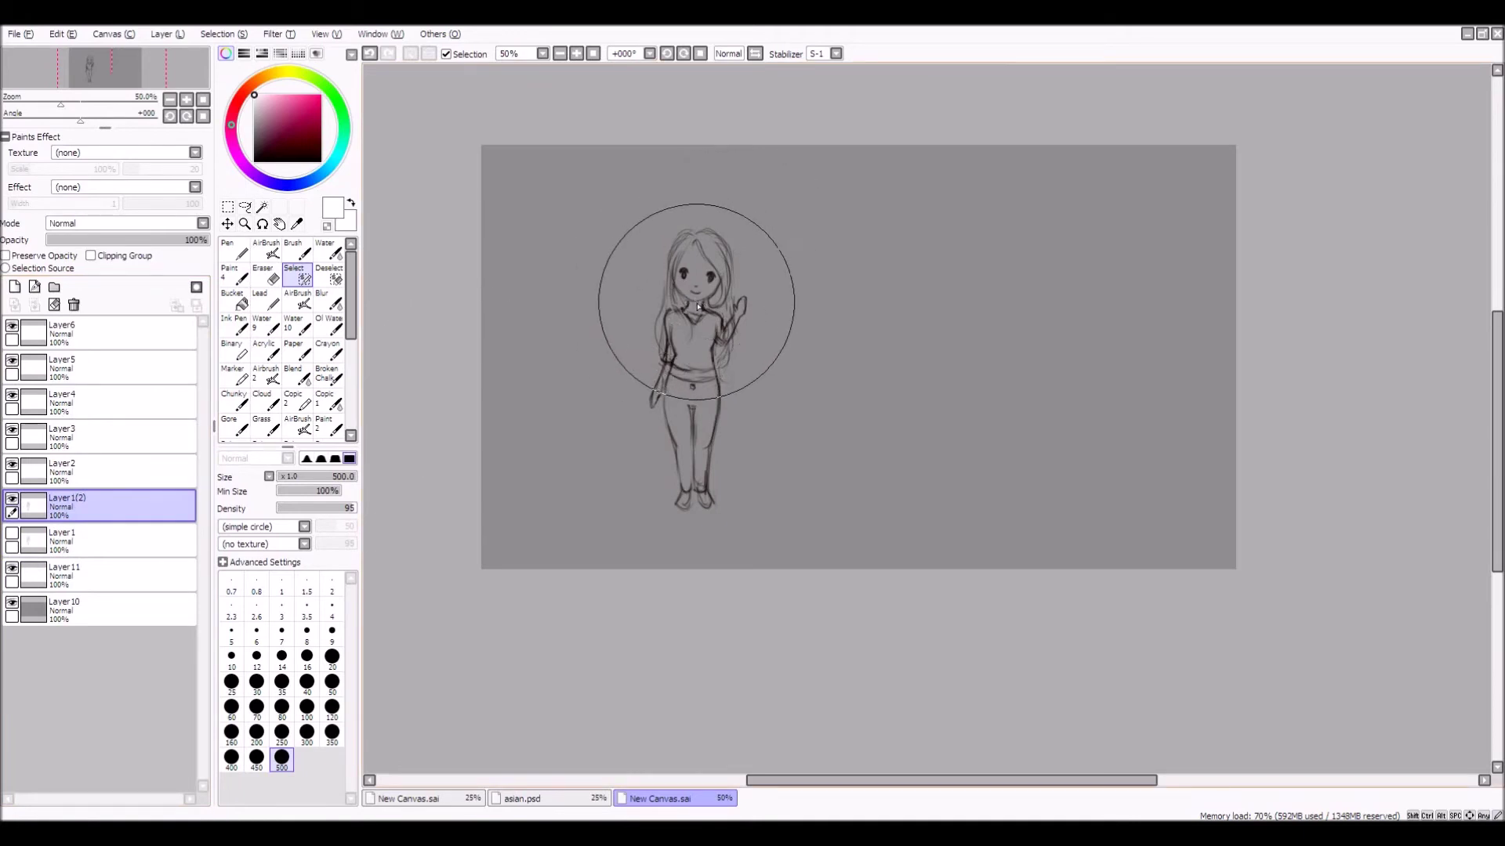
Test a size-350 circular selection over the head with Delete, undo it, deselect and return to the Pen
click(323, 740)
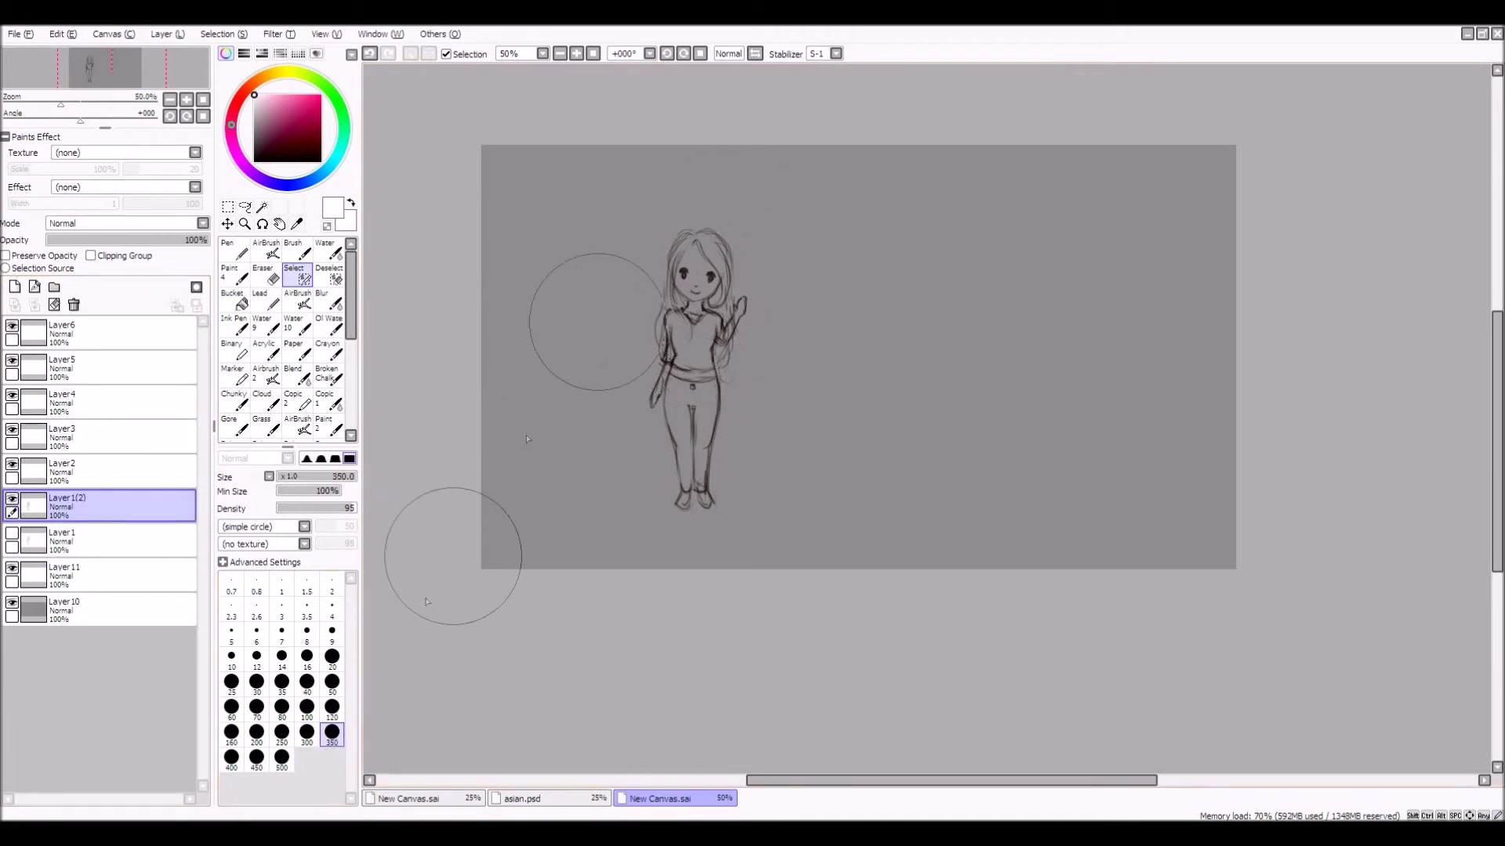
click(697, 290)
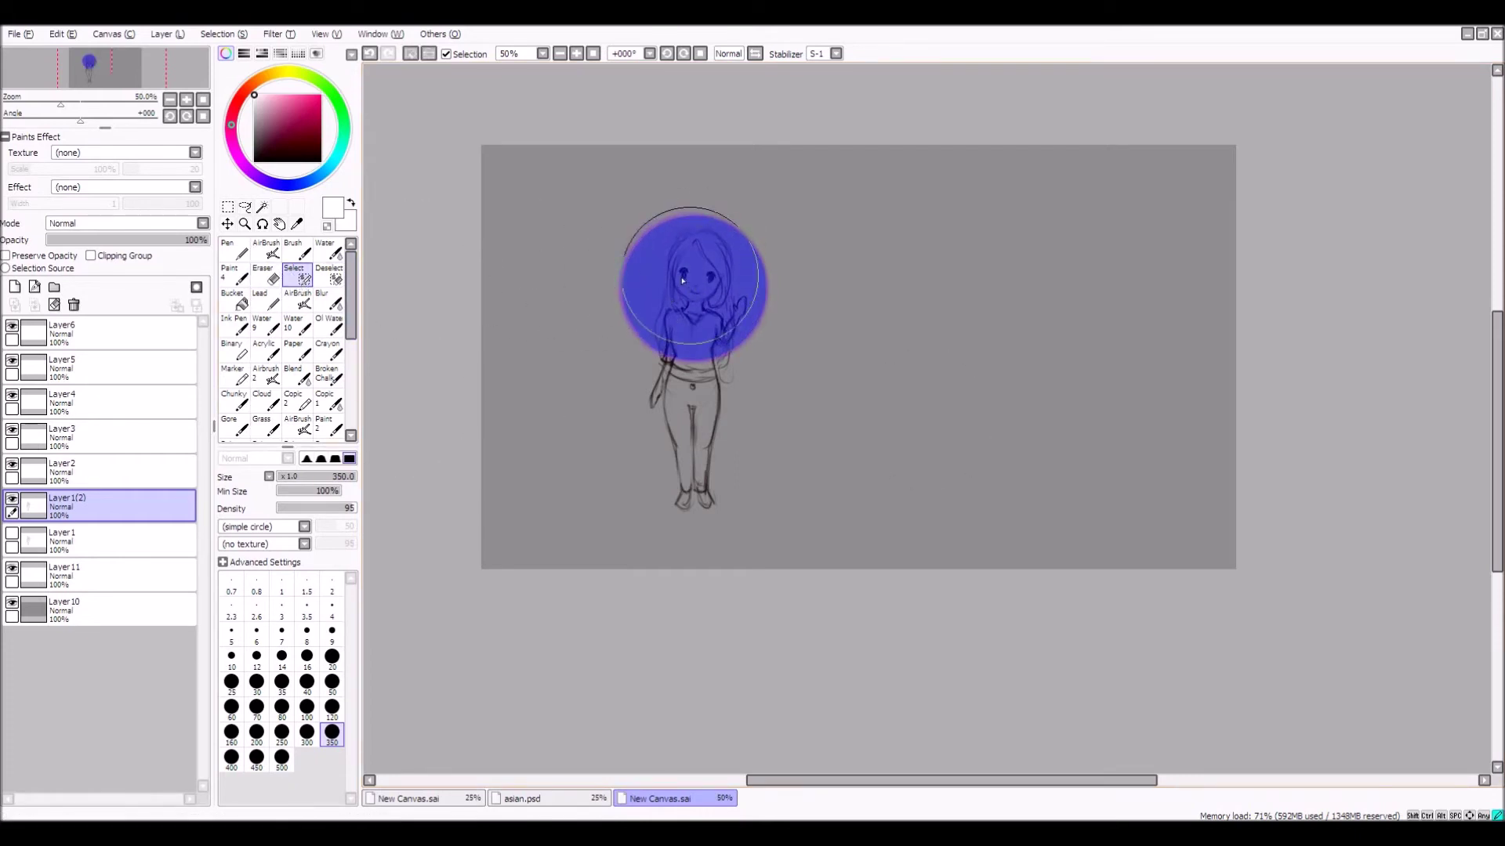
drag(691, 295, 702, 282)
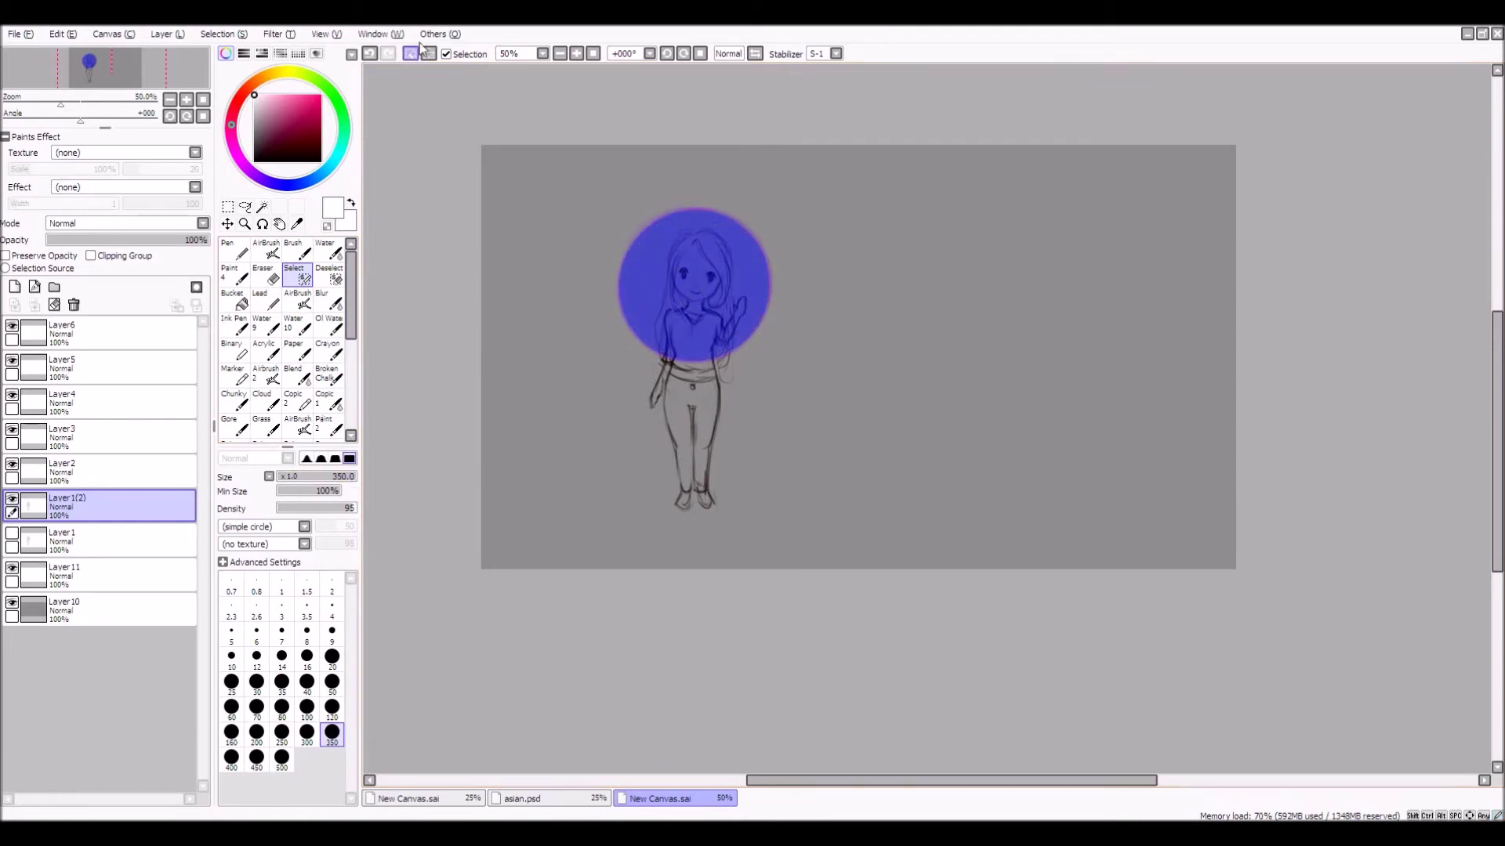
key(Delete)
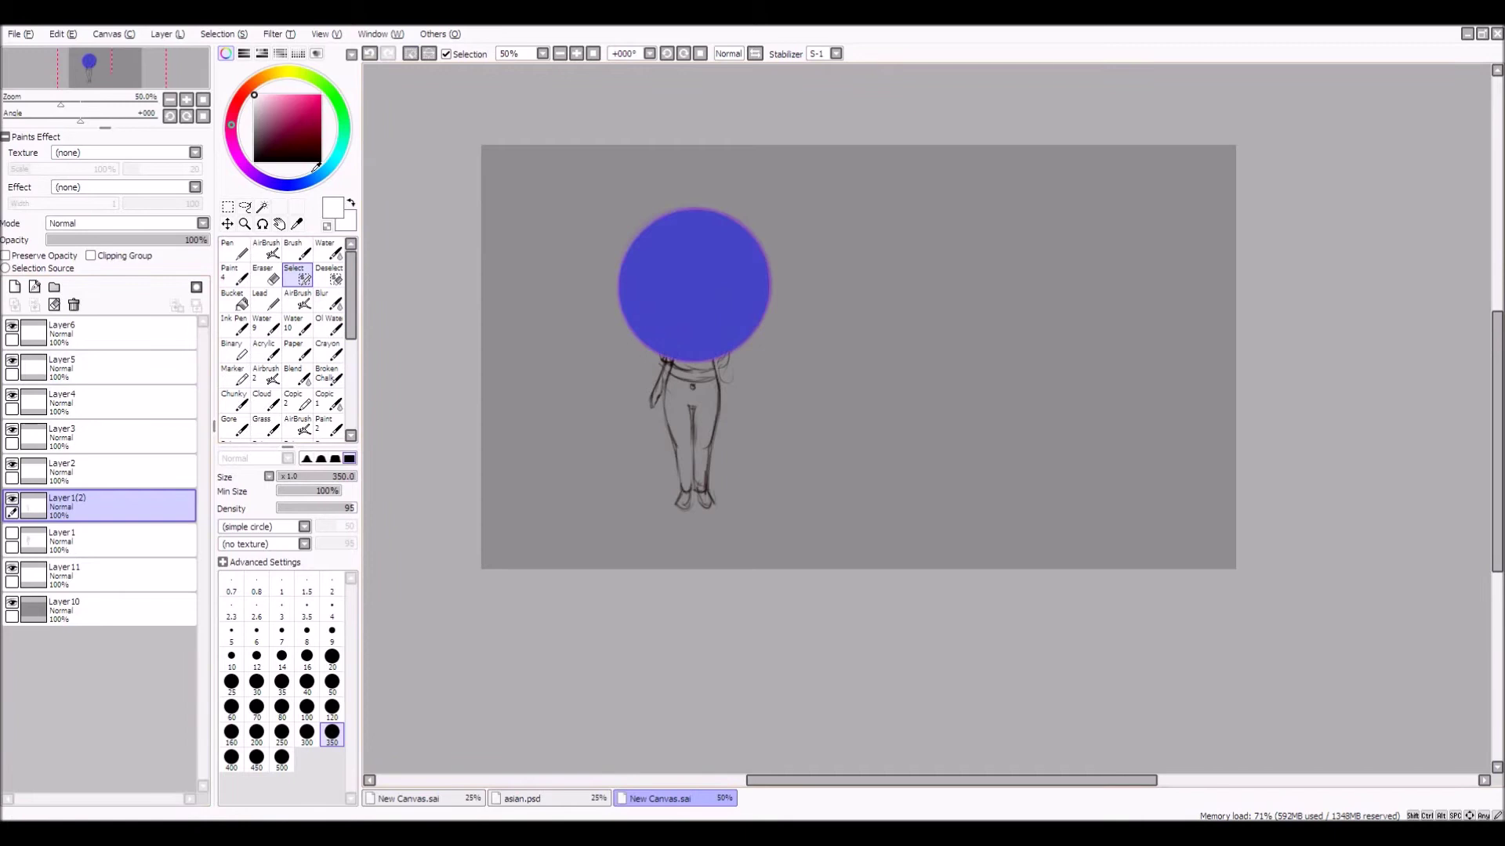
click(368, 52)
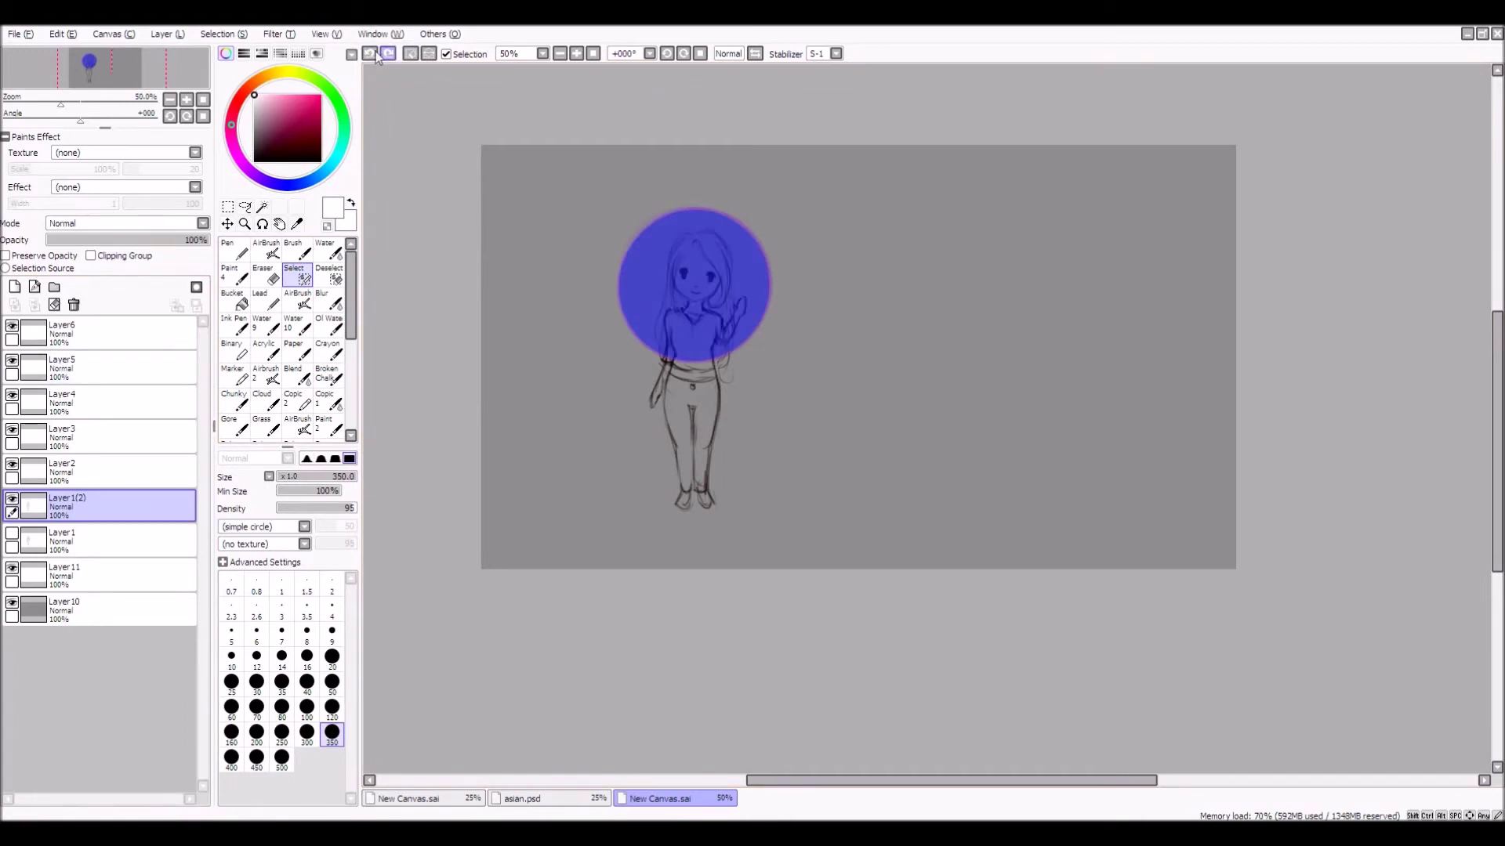
click(411, 54)
click(233, 249)
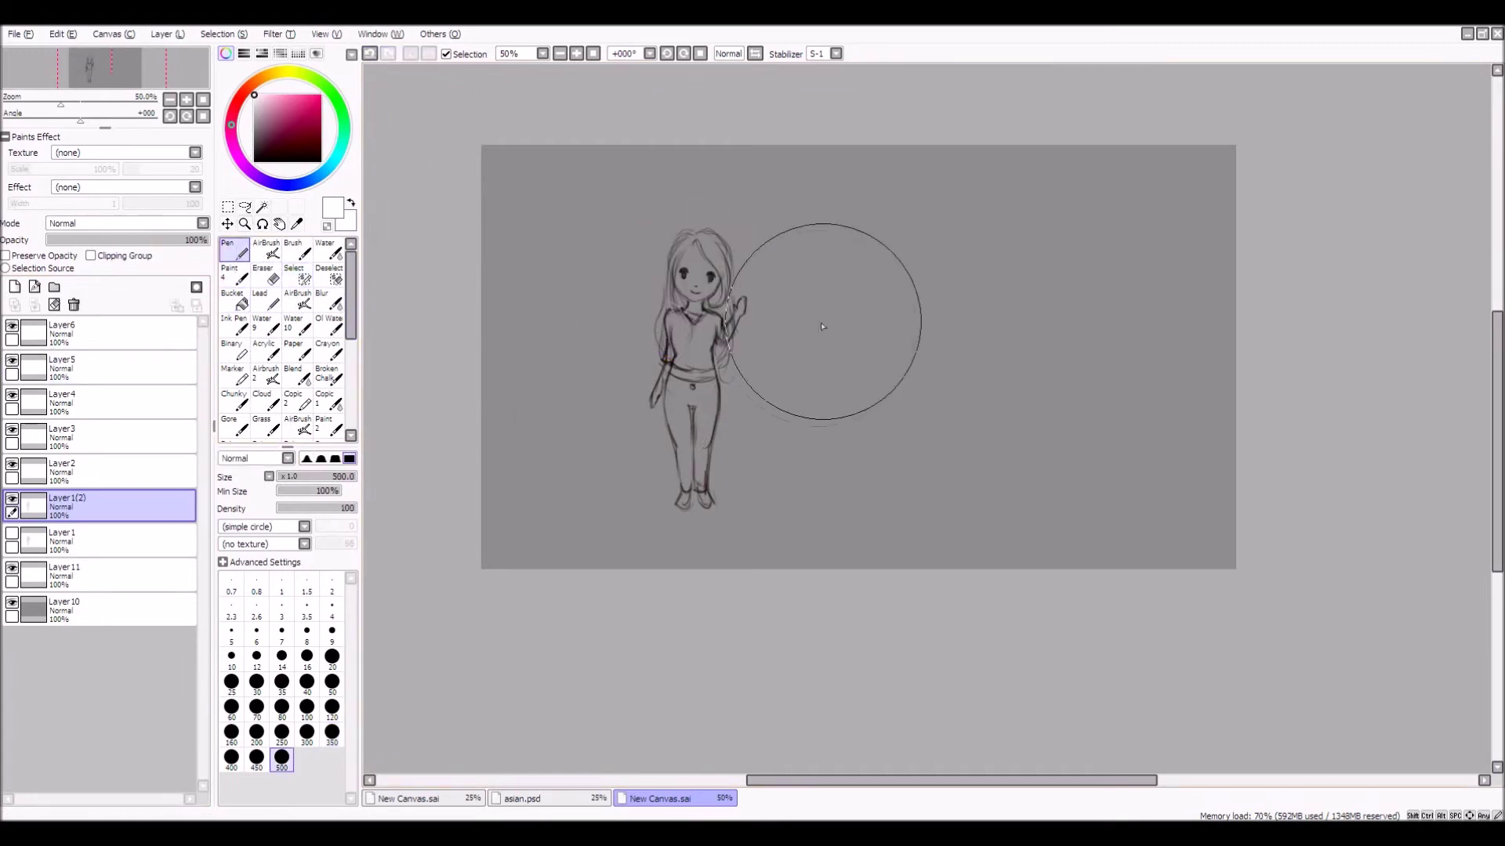
With a size-50 white Pen, add a new layer above Layer1 and dab a round spot right of the sketch
click(332, 683)
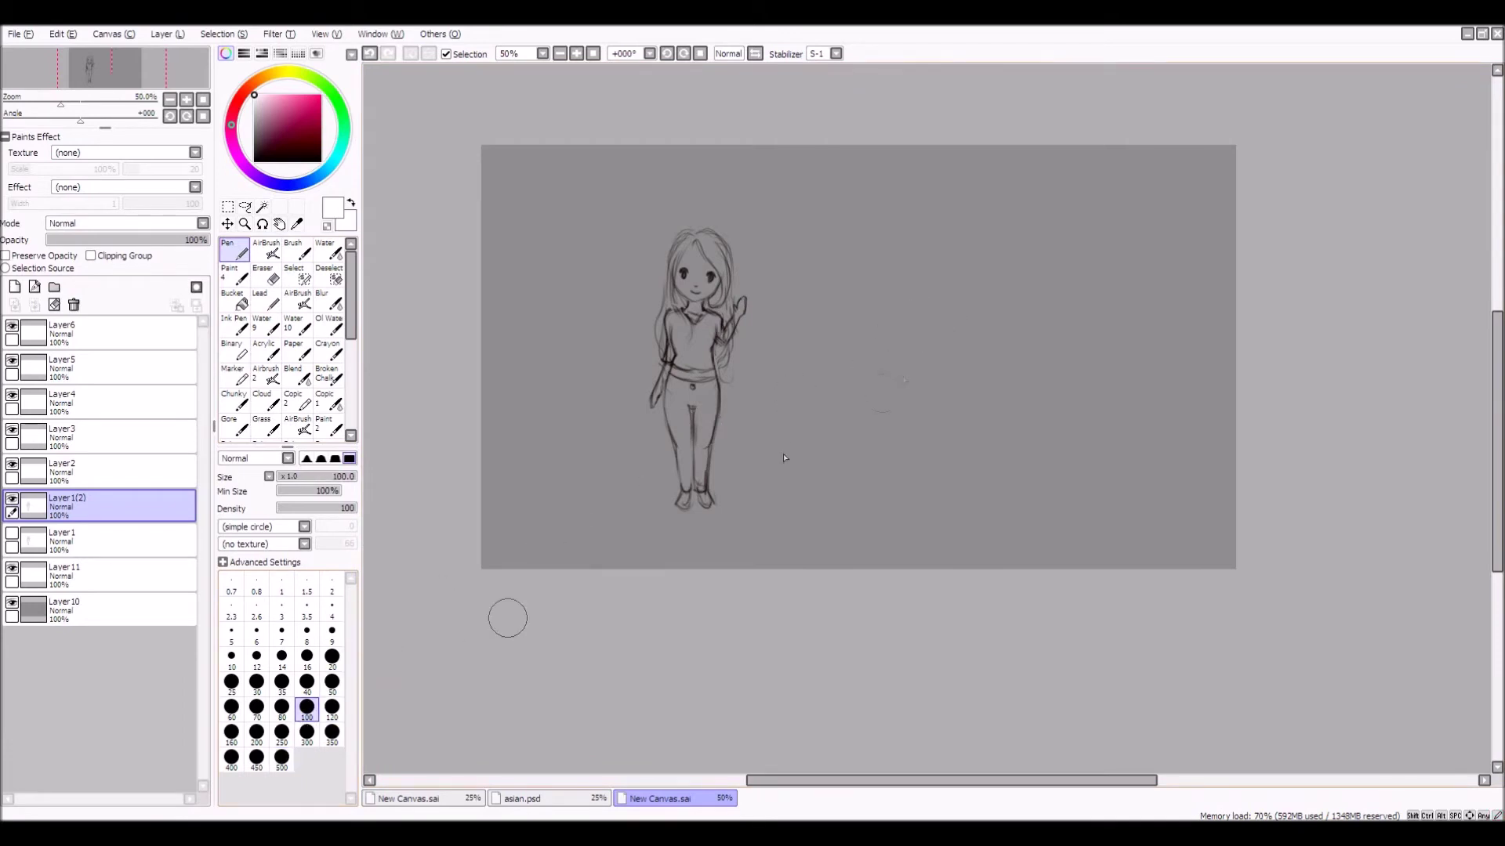
click(930, 355)
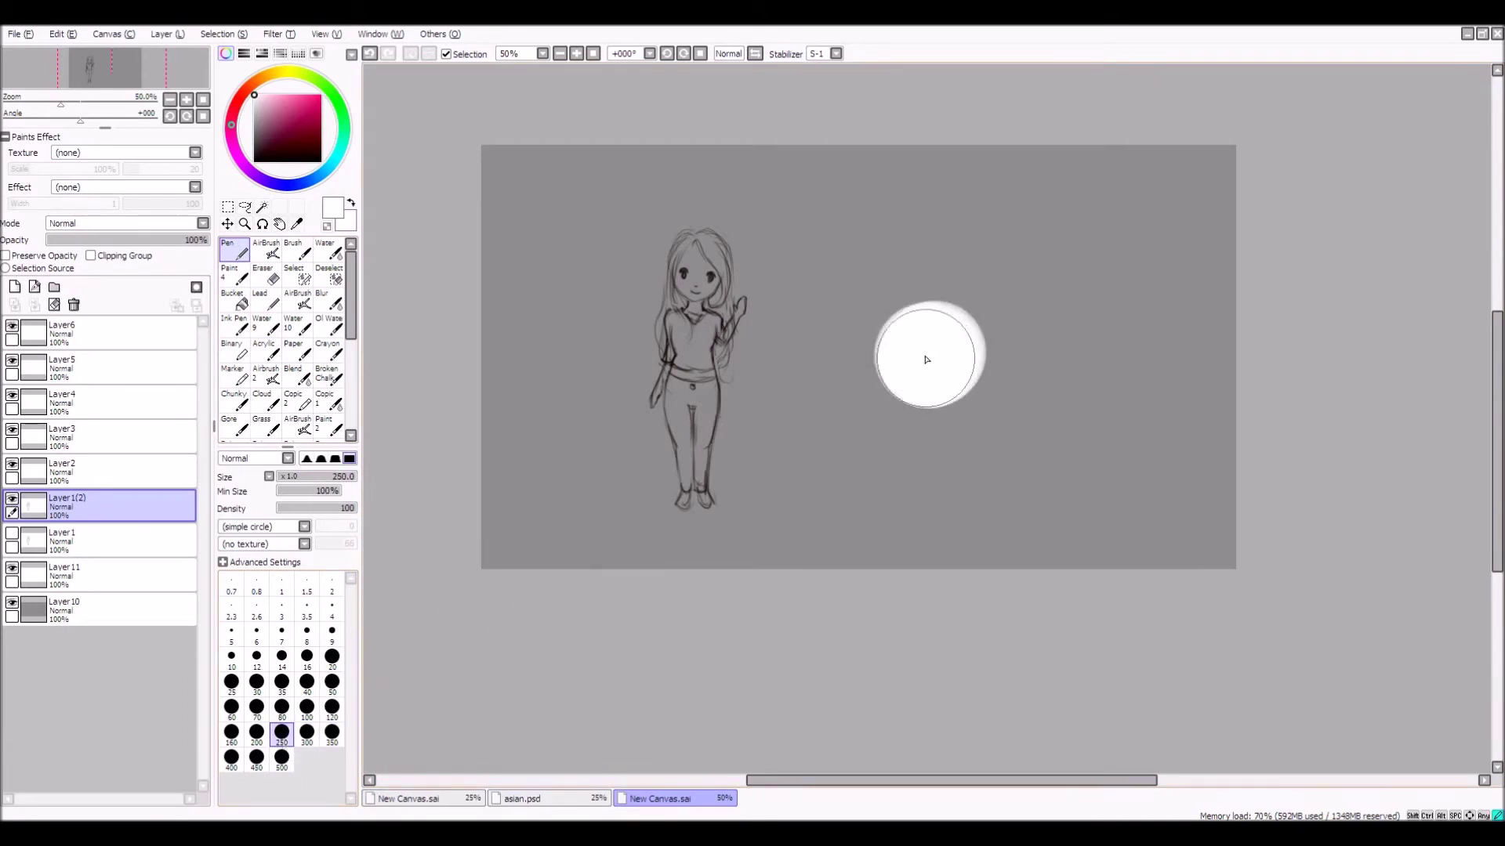
click(55, 306)
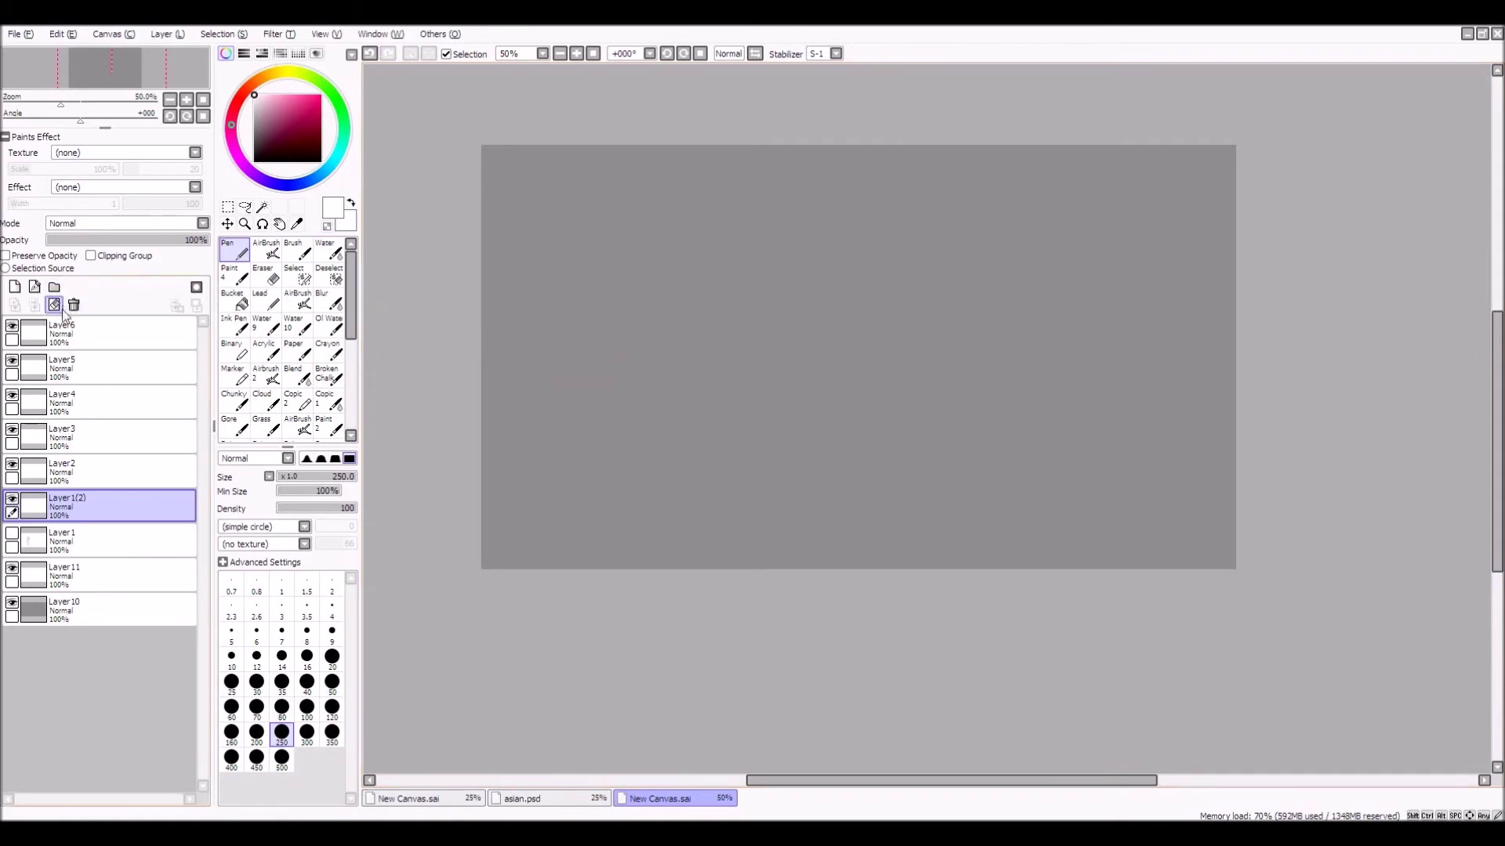
click(370, 53)
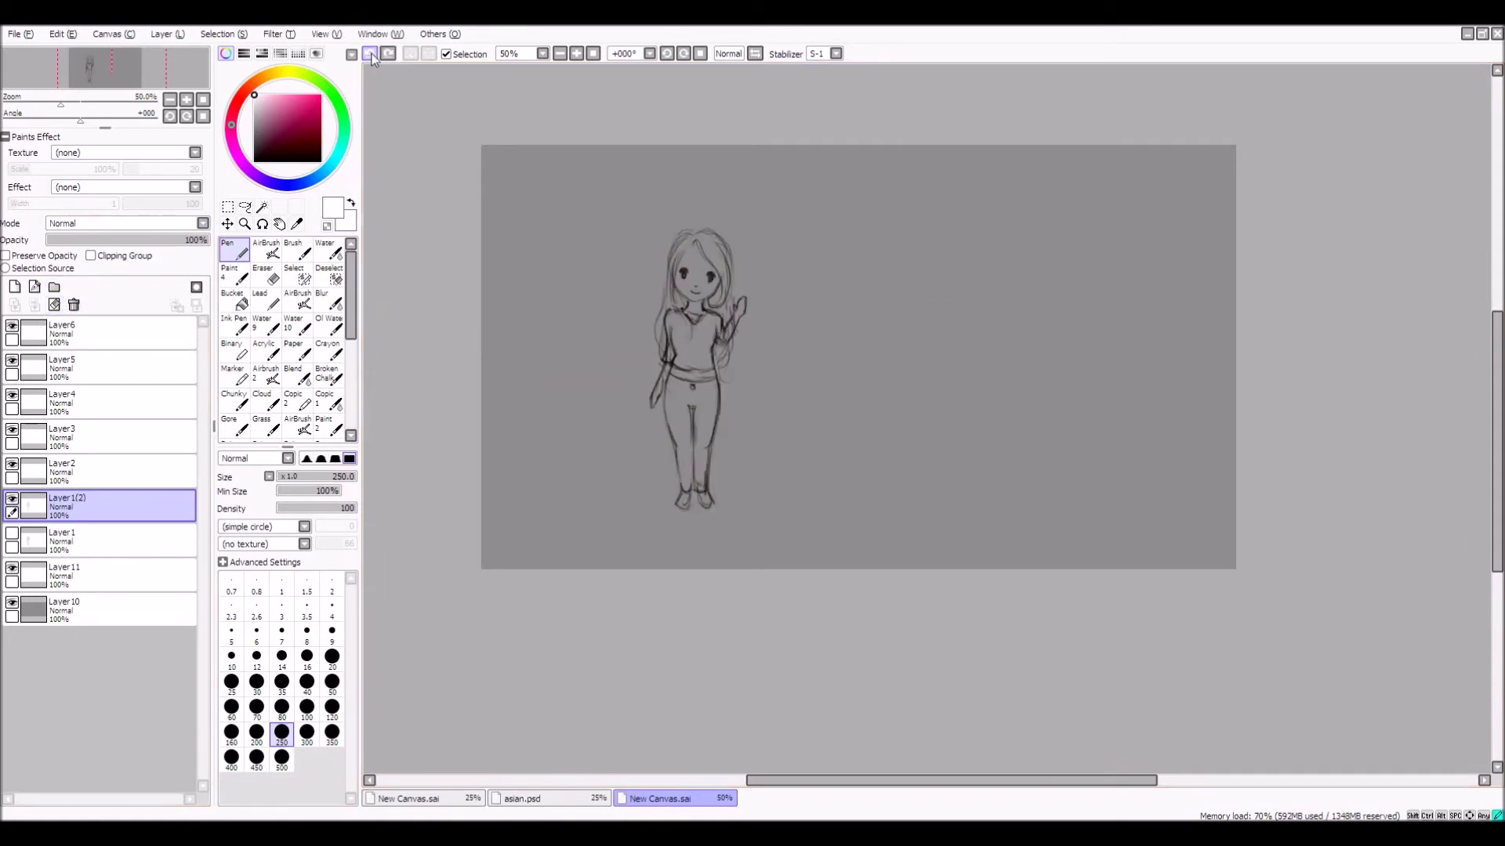
click(14, 287)
click(909, 343)
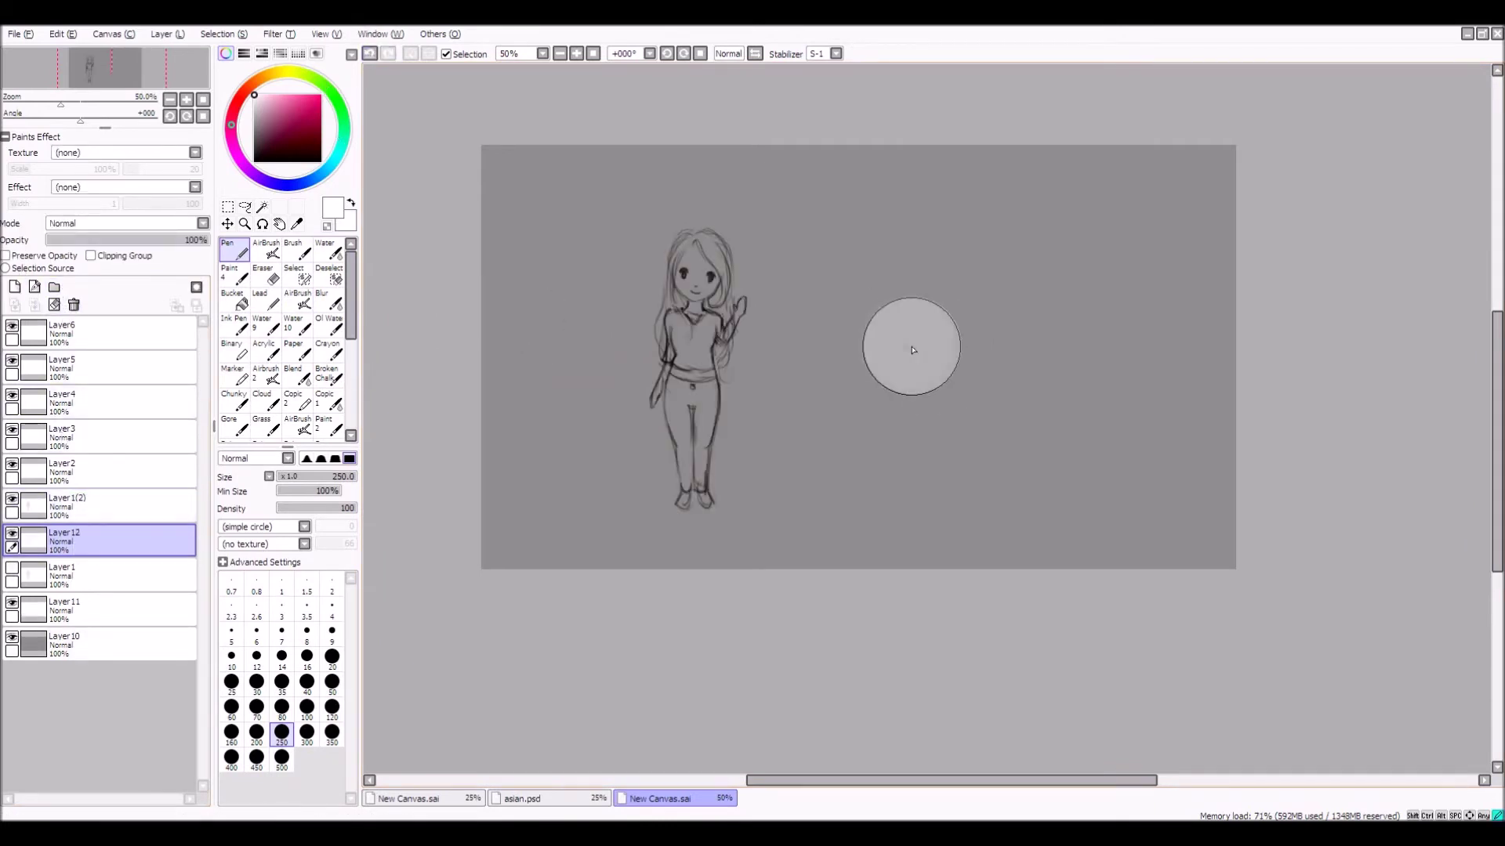
click(228, 206)
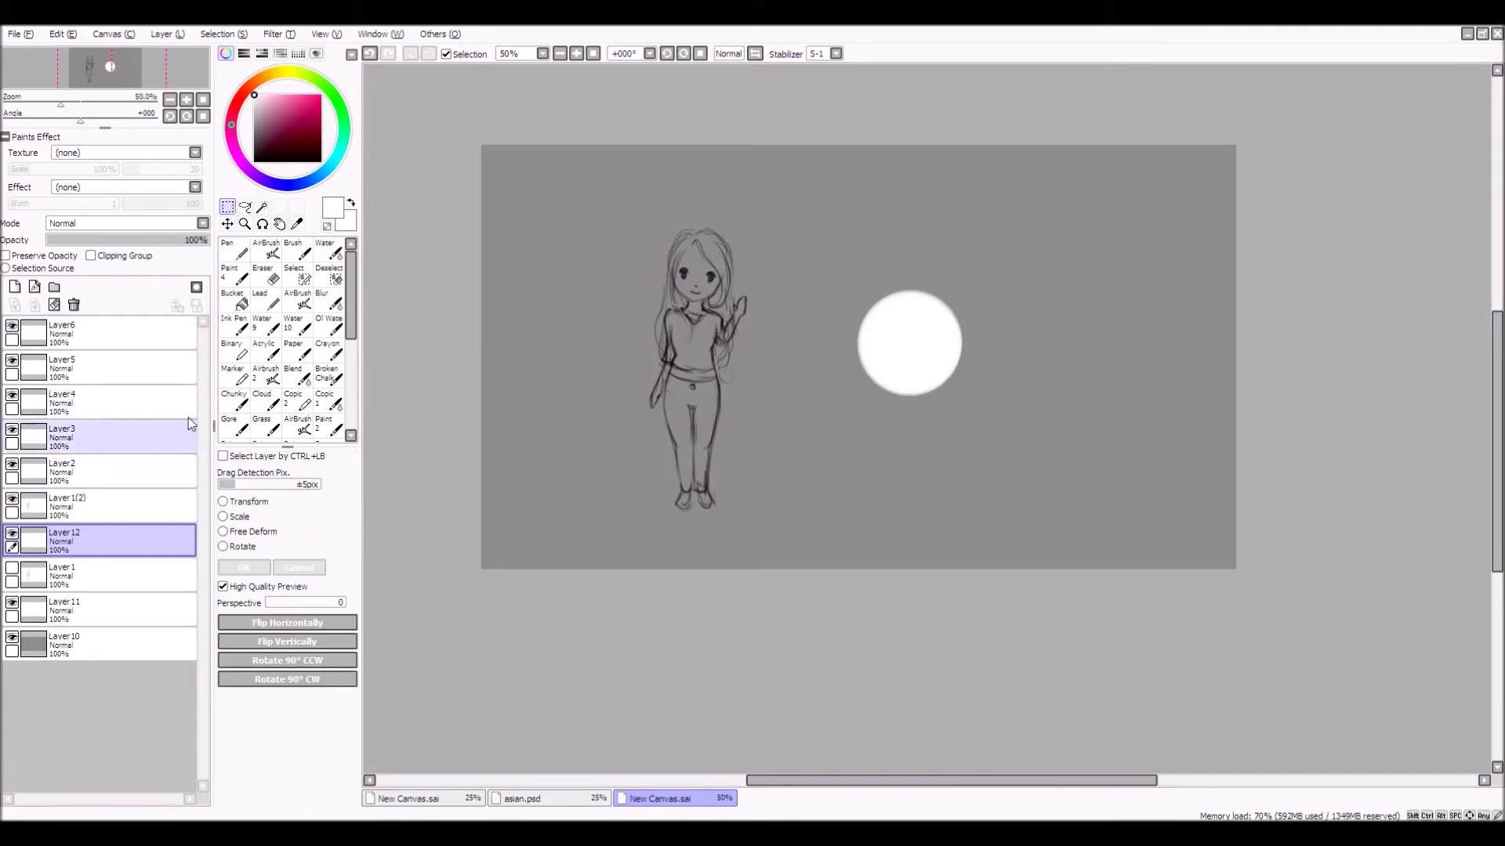
Transform the white circle to roughly double size, reposition it right of the sketch, and confirm
double_click(228, 207)
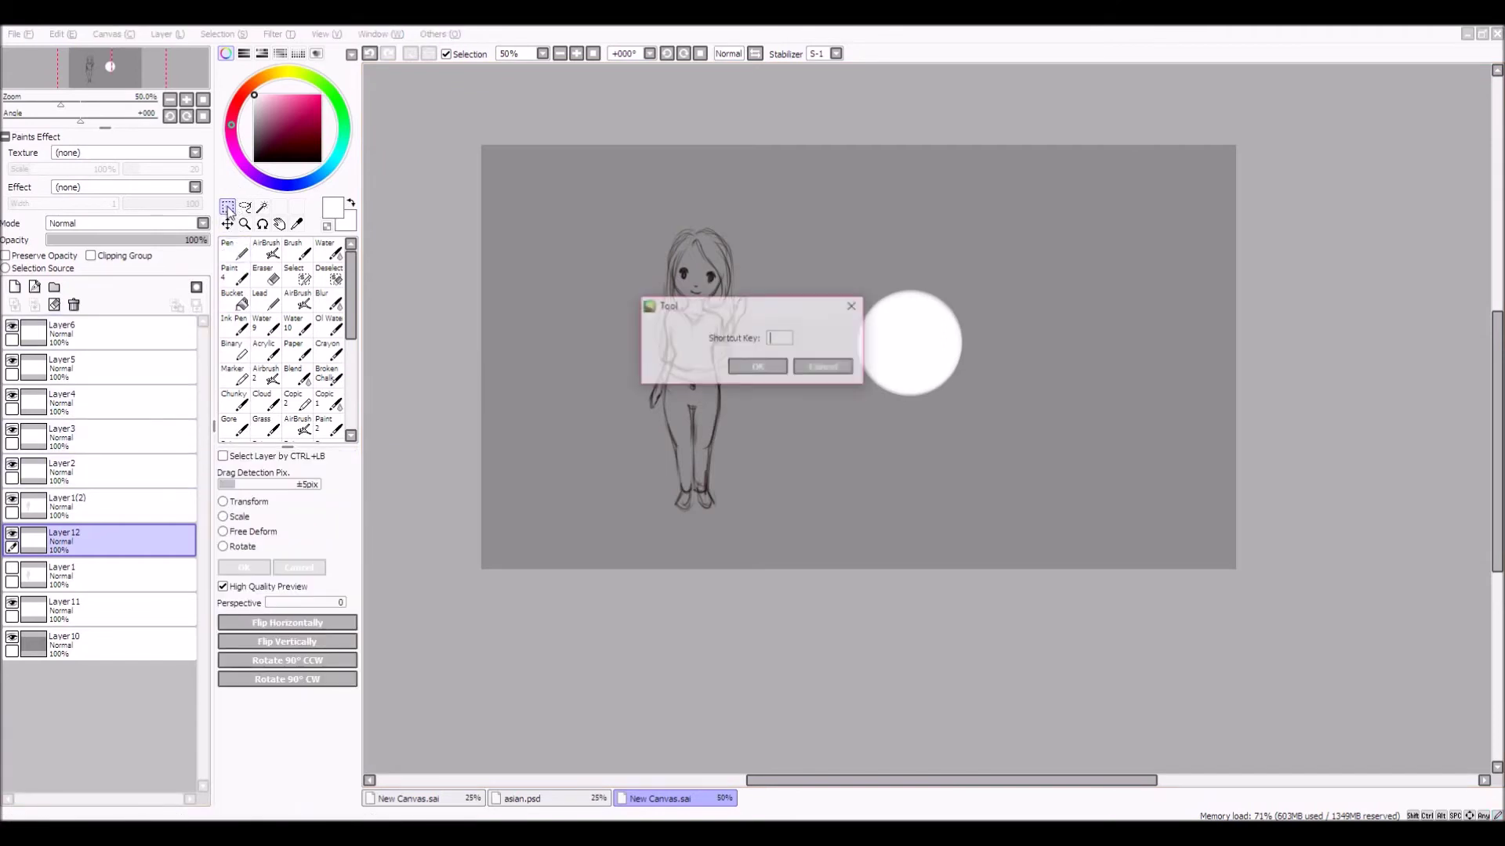
click(854, 308)
click(225, 504)
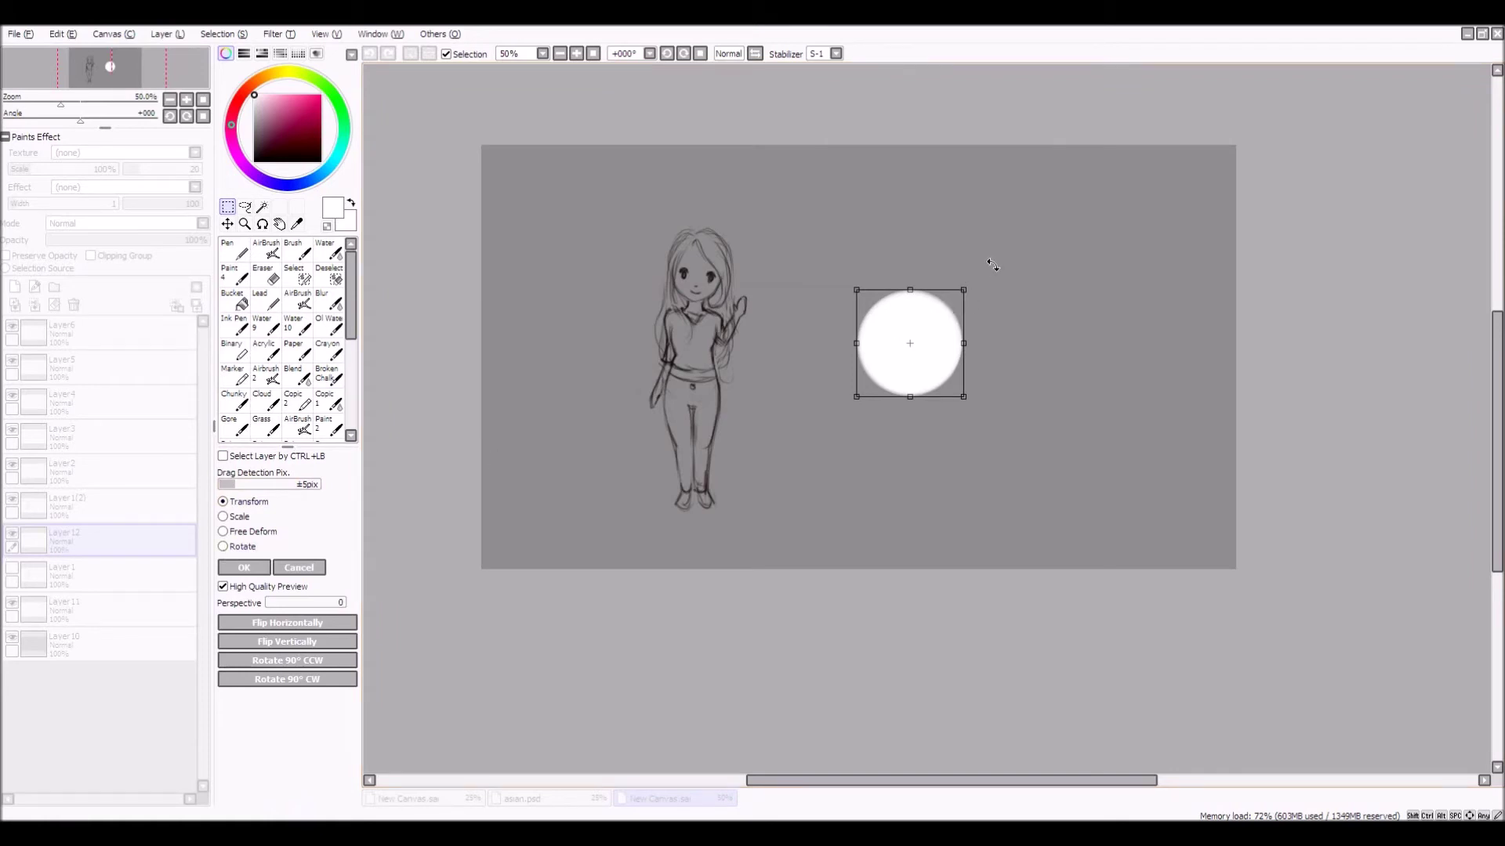
drag(962, 289, 944, 396)
mouse_move(1082, 232)
mouse_down()
mouse_move(958, 235)
mouse_move(1068, 227)
mouse_up()
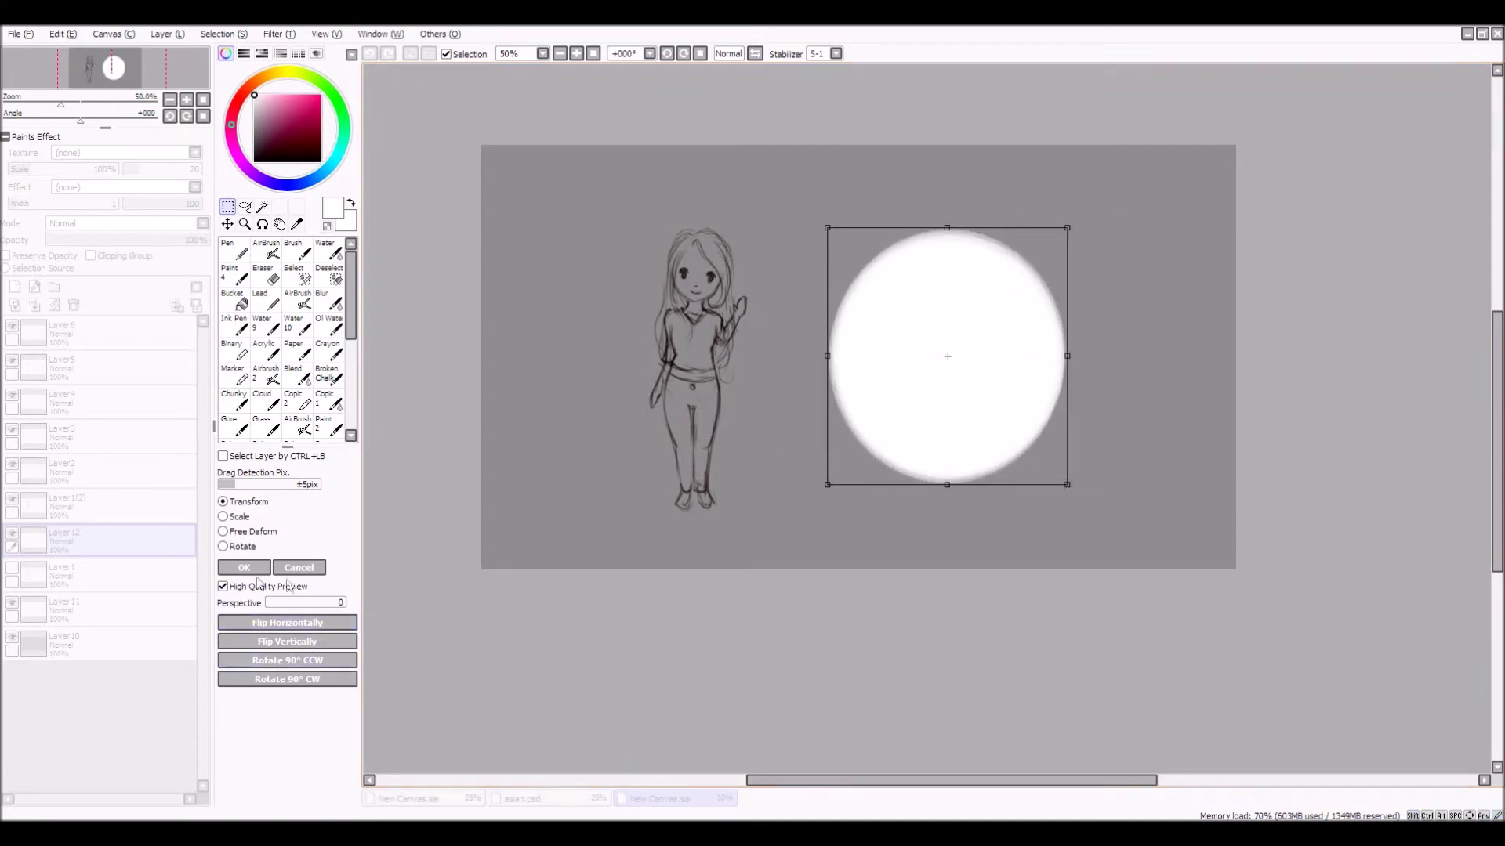
click(296, 565)
click(227, 503)
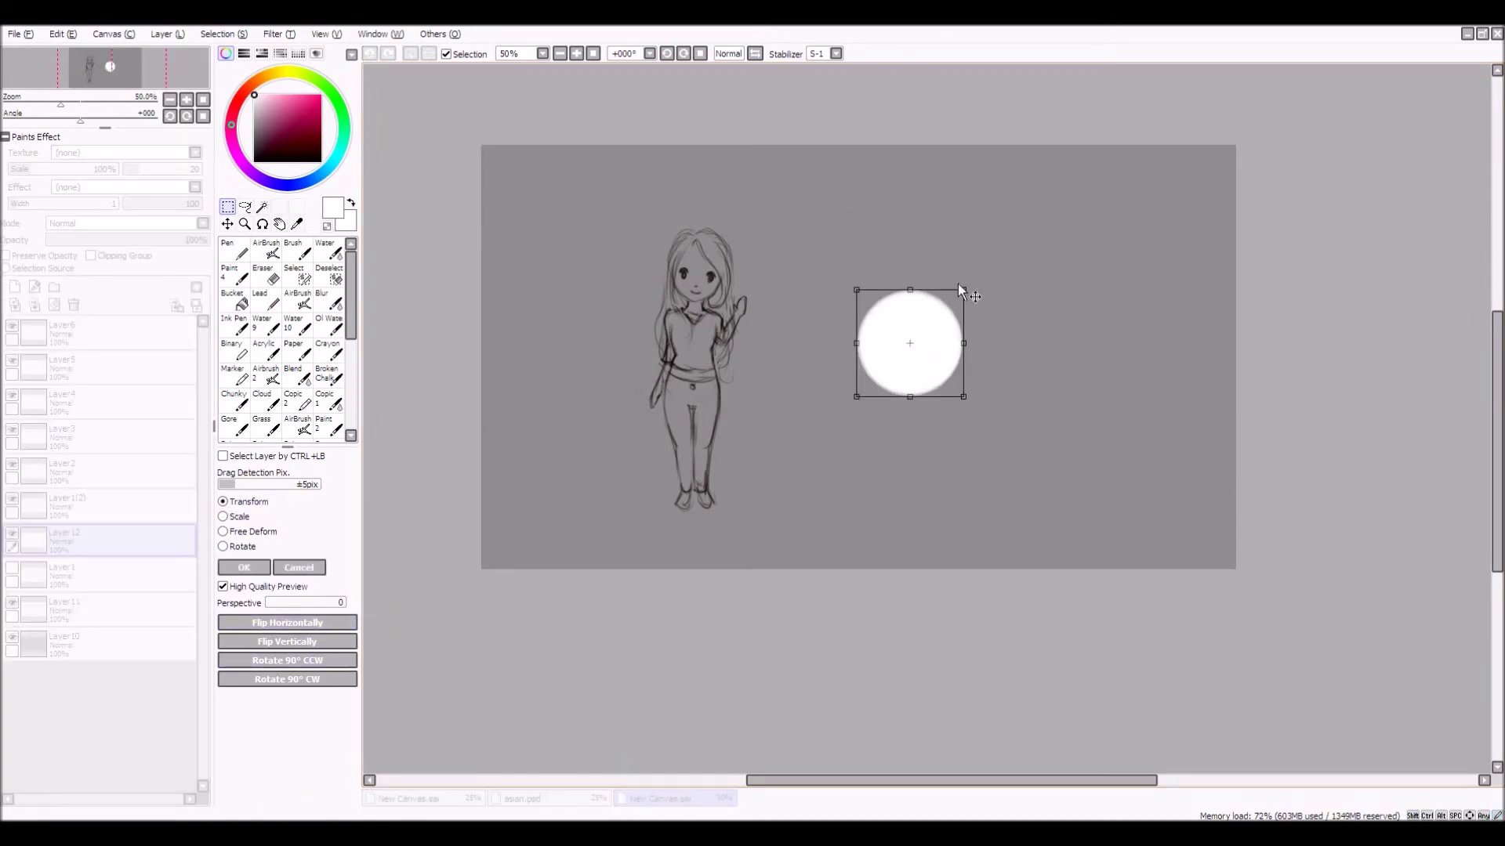
drag(964, 290, 1112, 138)
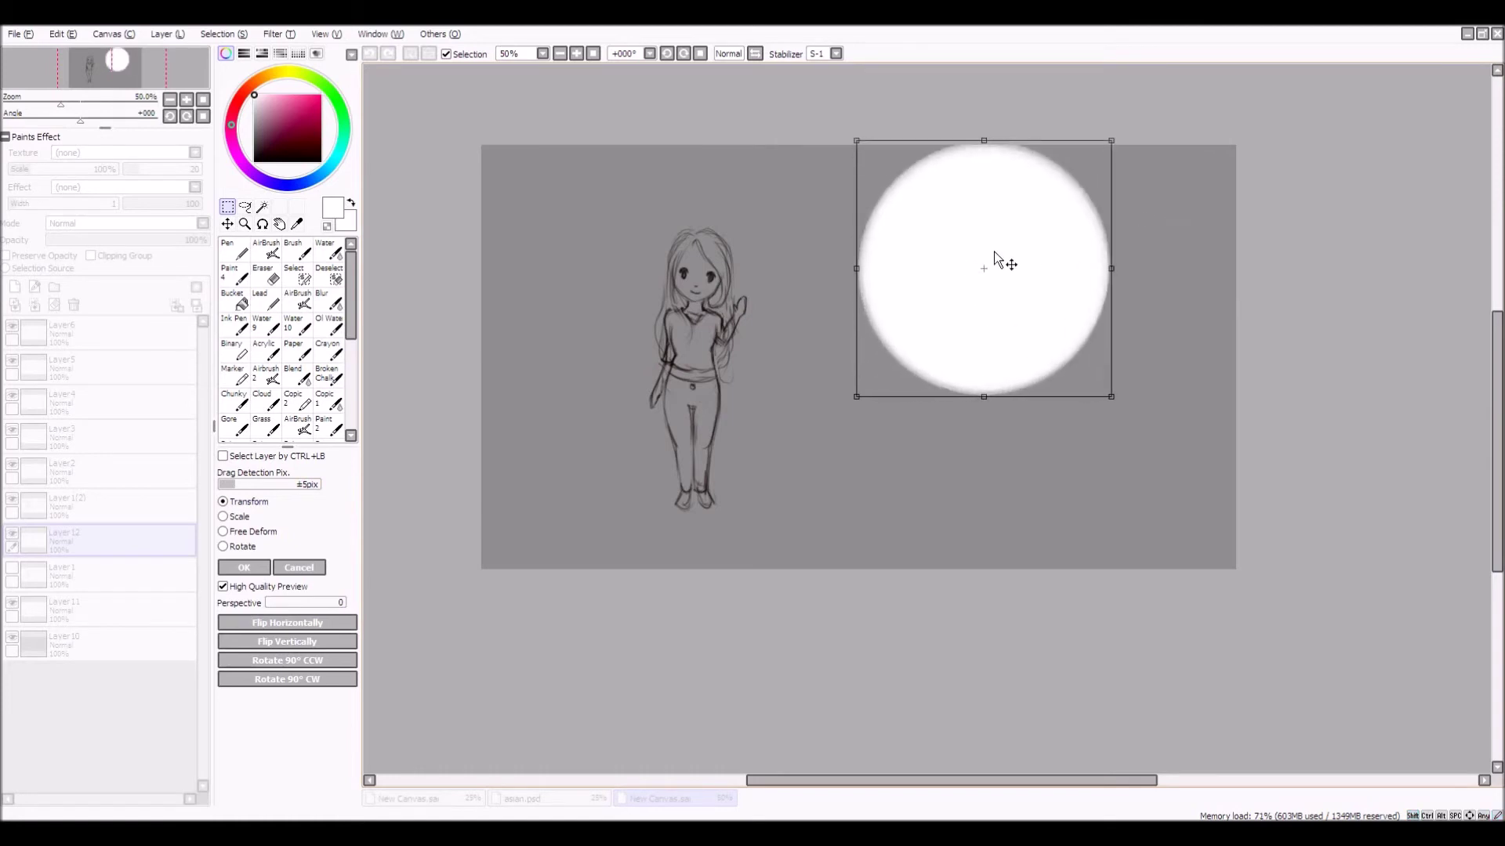
drag(1003, 257, 975, 360)
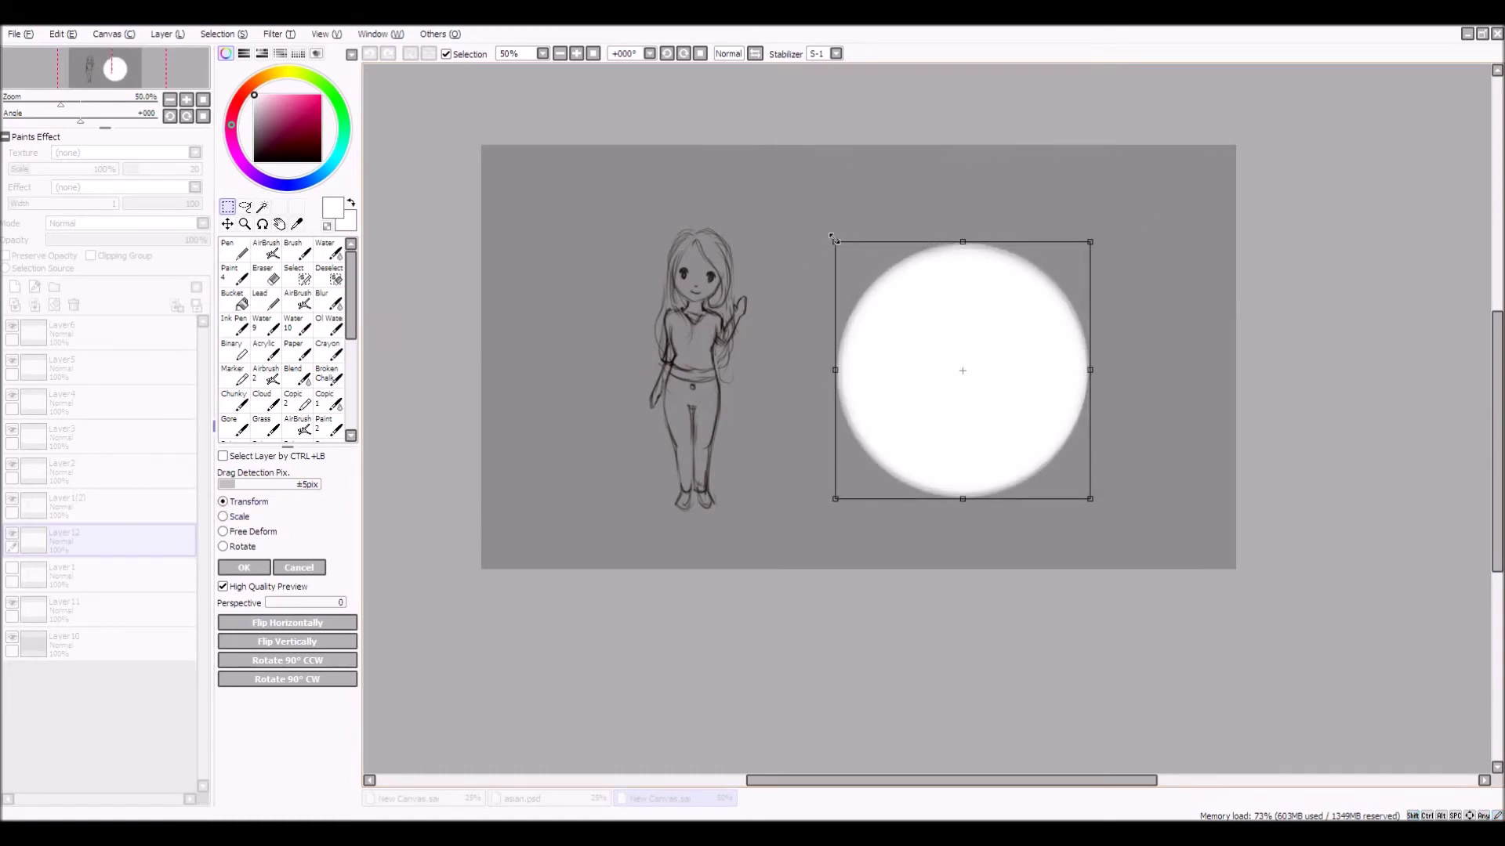
drag(835, 240, 812, 227)
drag(907, 326, 949, 328)
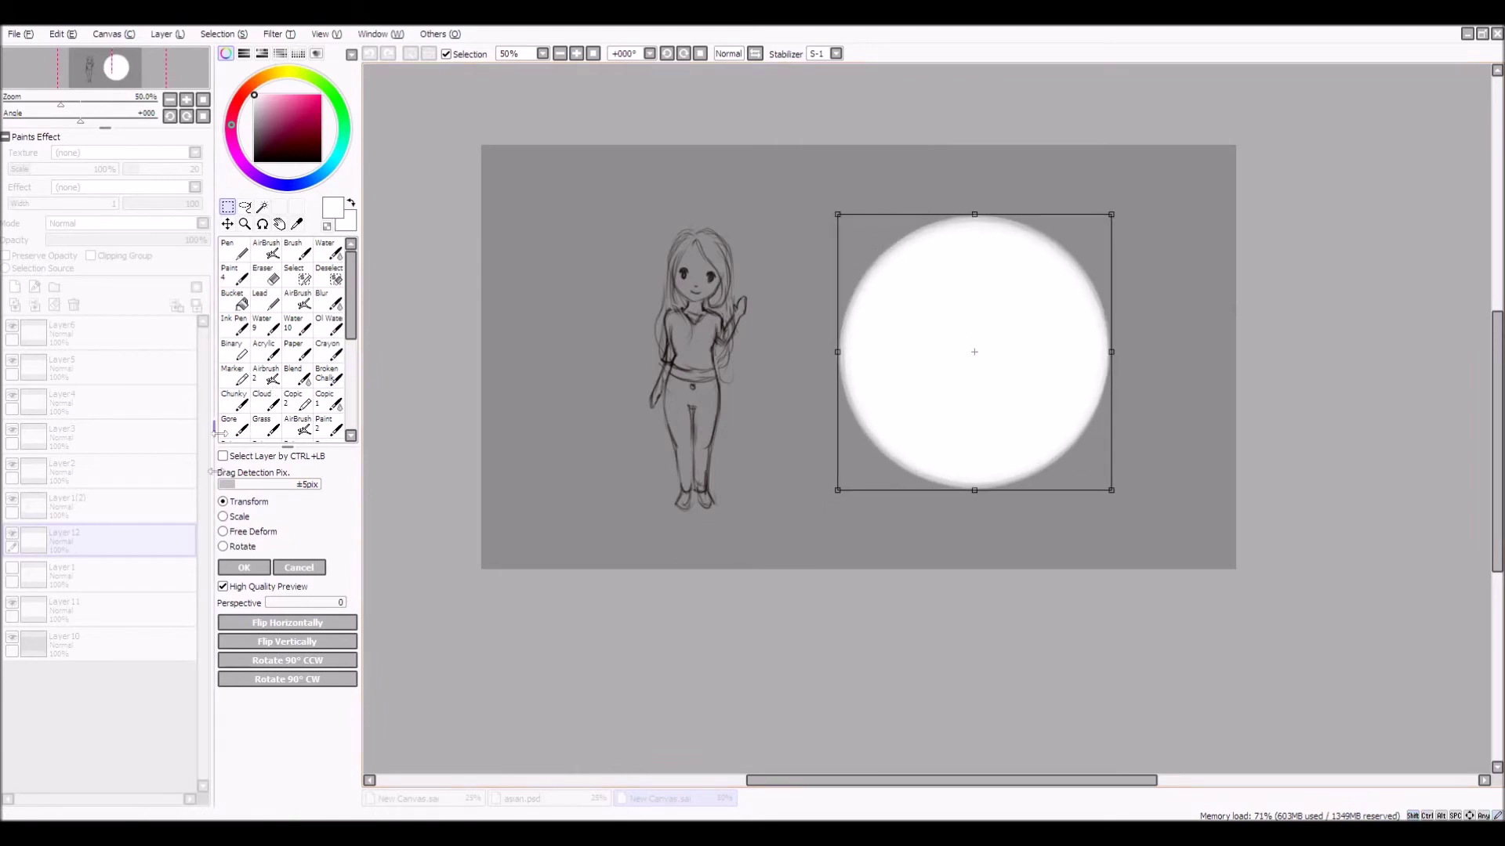
click(243, 570)
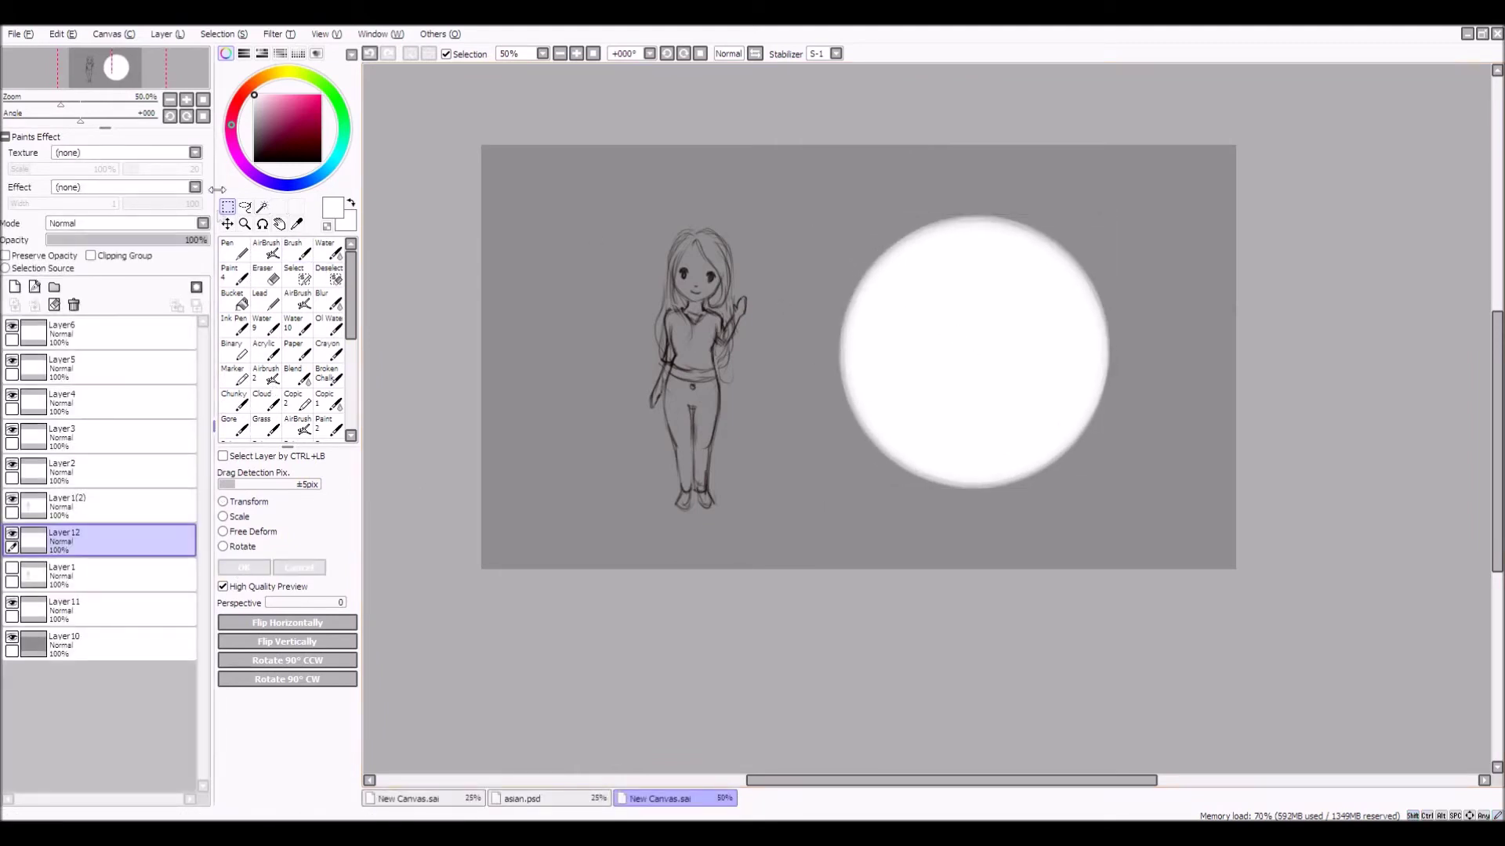
Move the white circle left onto the sketch and drag Layer 12 above Layer1(2)
click(228, 223)
mouse_move(953, 361)
mouse_down()
mouse_move(886, 330)
mouse_move(681, 309)
mouse_move(671, 325)
mouse_up()
drag(146, 527, 116, 503)
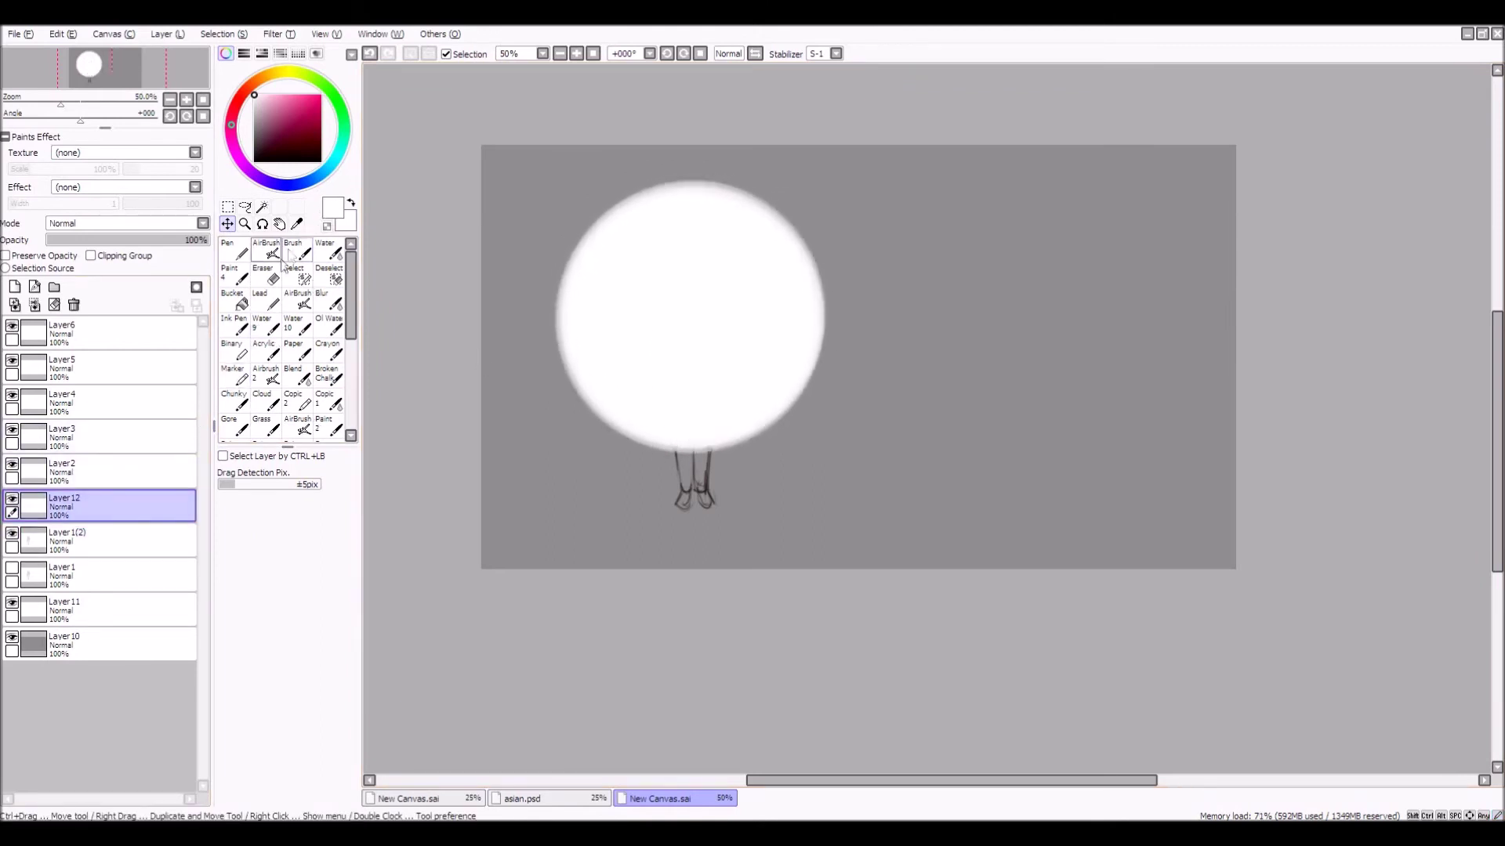
Try magic wand and brush selections on the circle, then deselect and delete Layer12
click(297, 276)
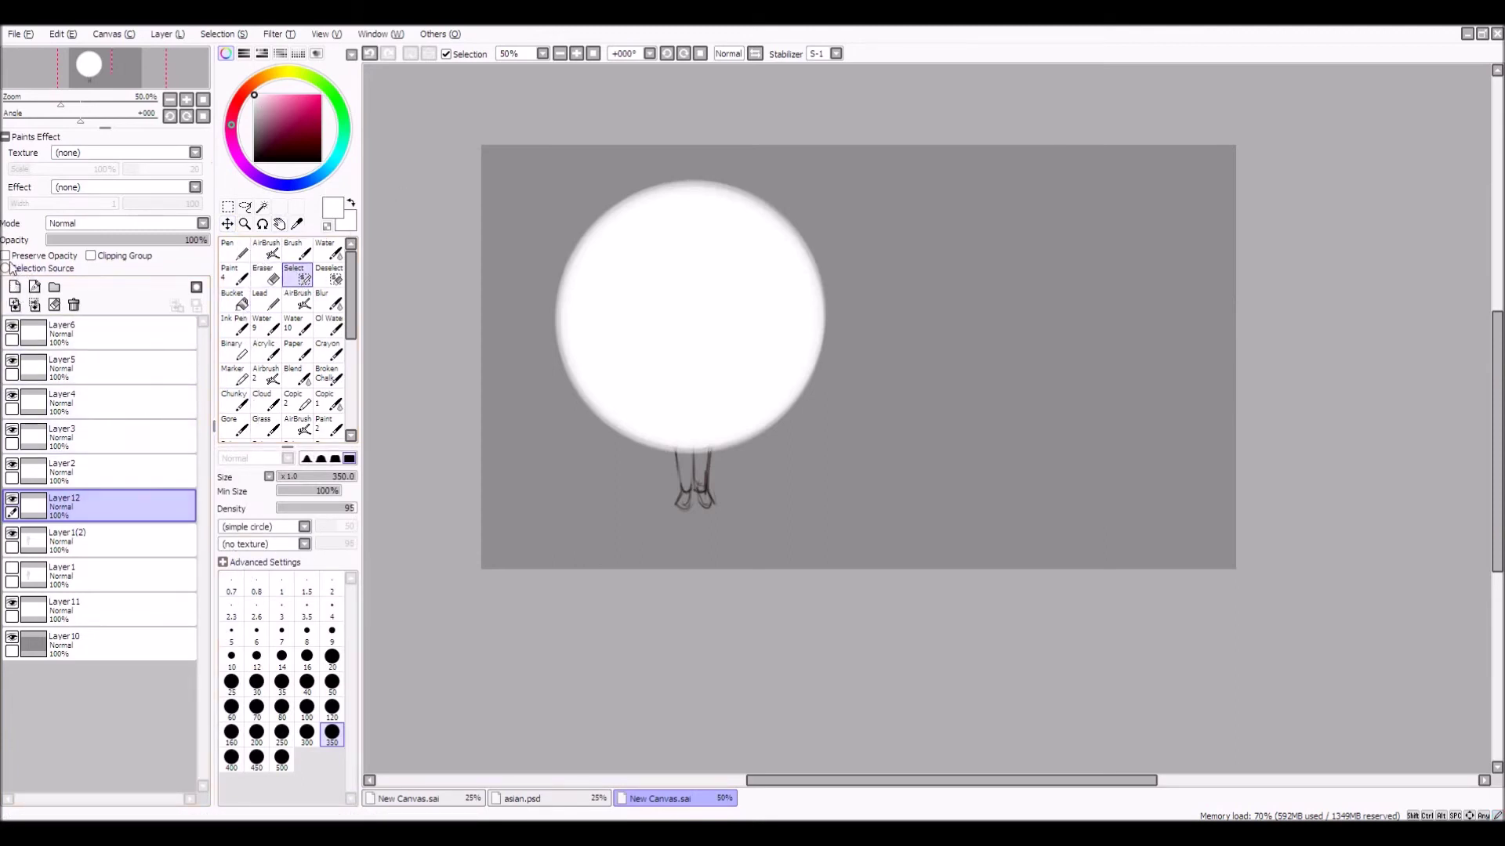
click(262, 207)
click(670, 314)
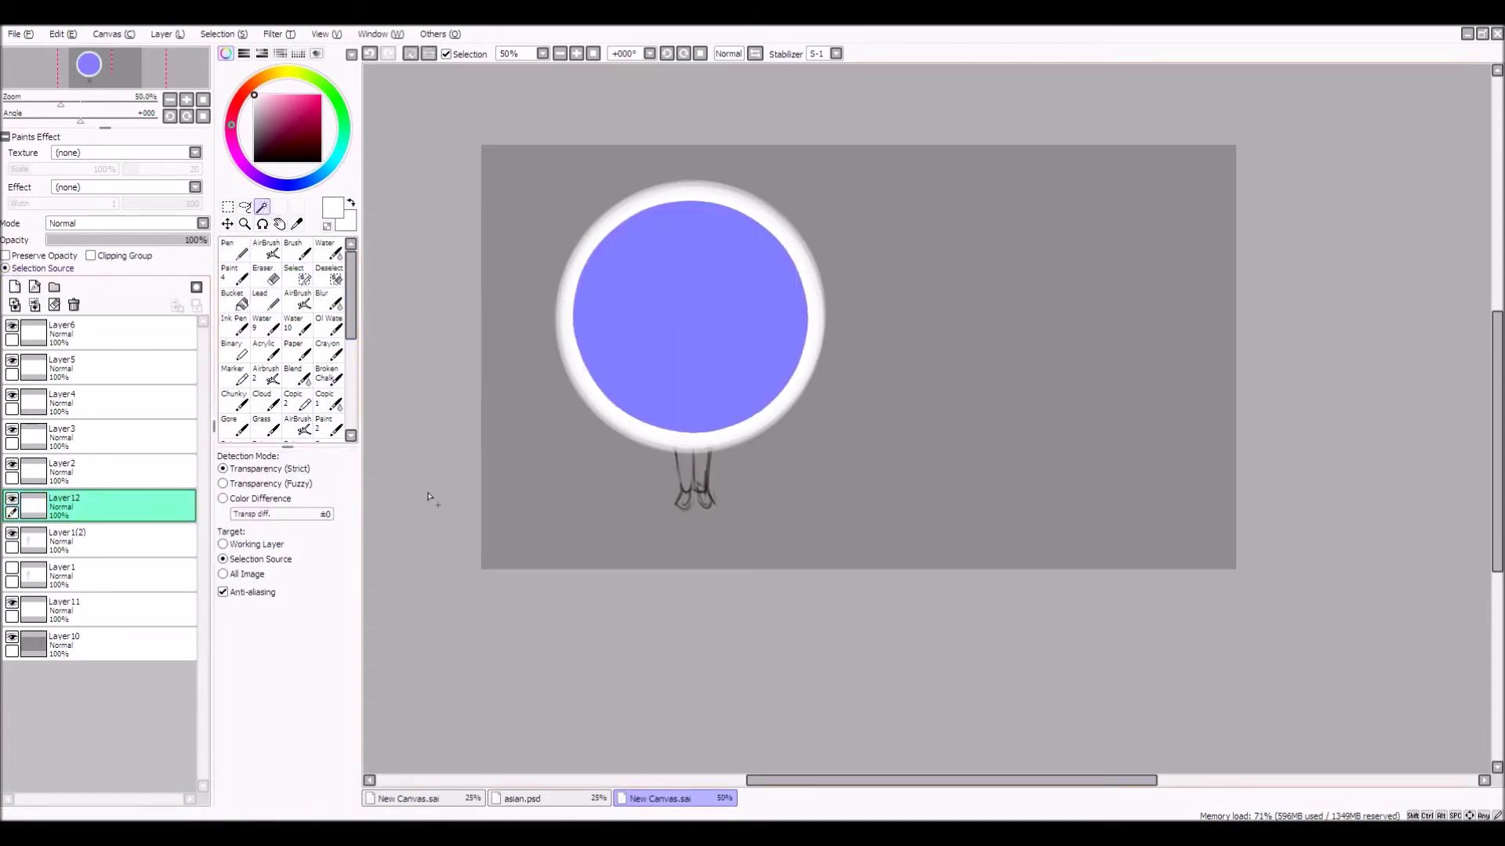
click(298, 275)
mouse_move(732, 239)
mouse_down()
mouse_move(683, 255)
mouse_move(703, 280)
mouse_move(724, 260)
mouse_move(680, 258)
mouse_up()
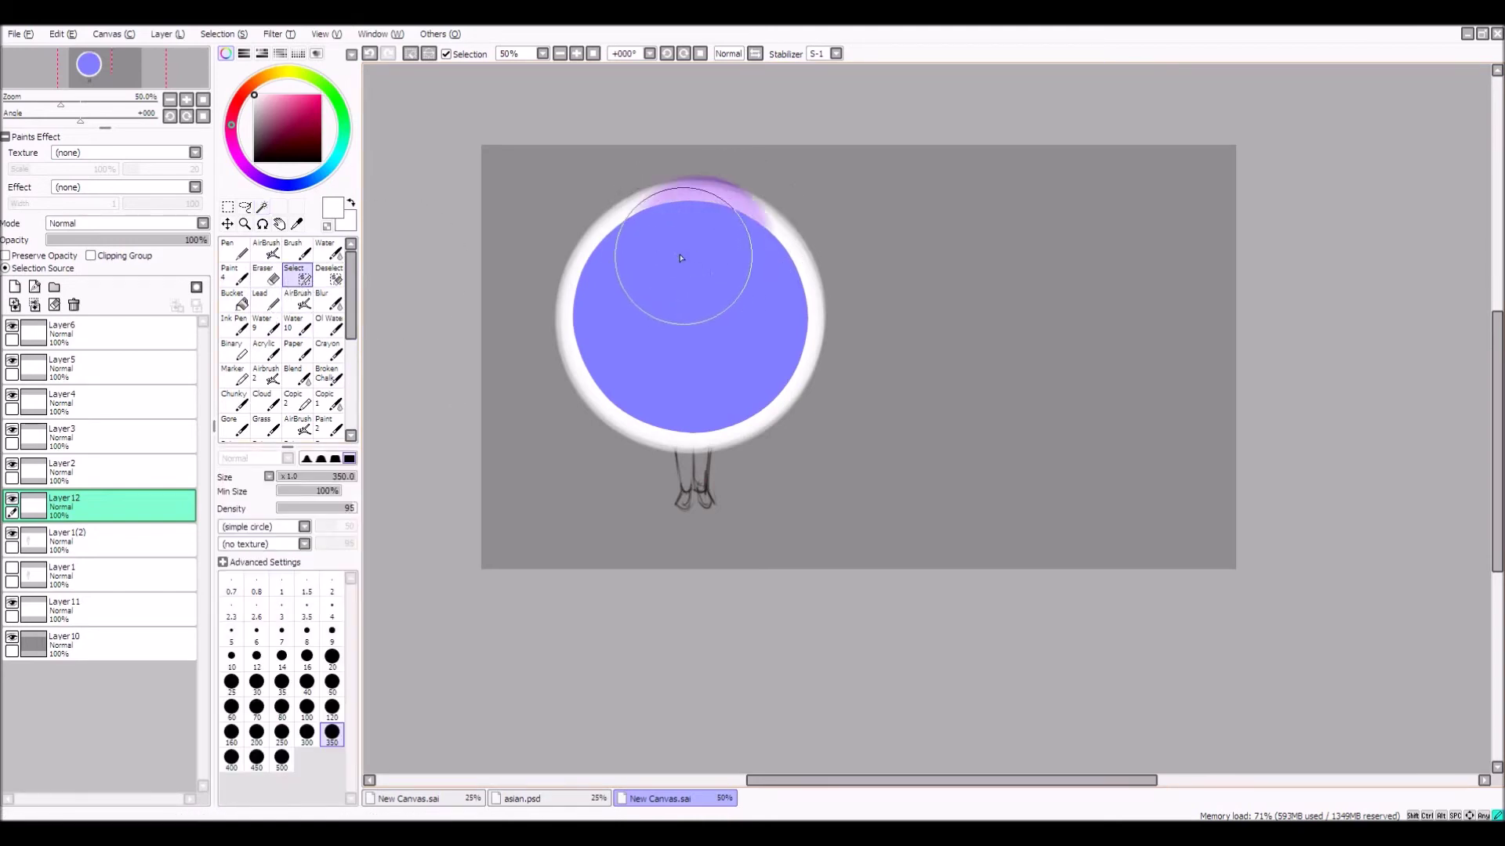
click(370, 56)
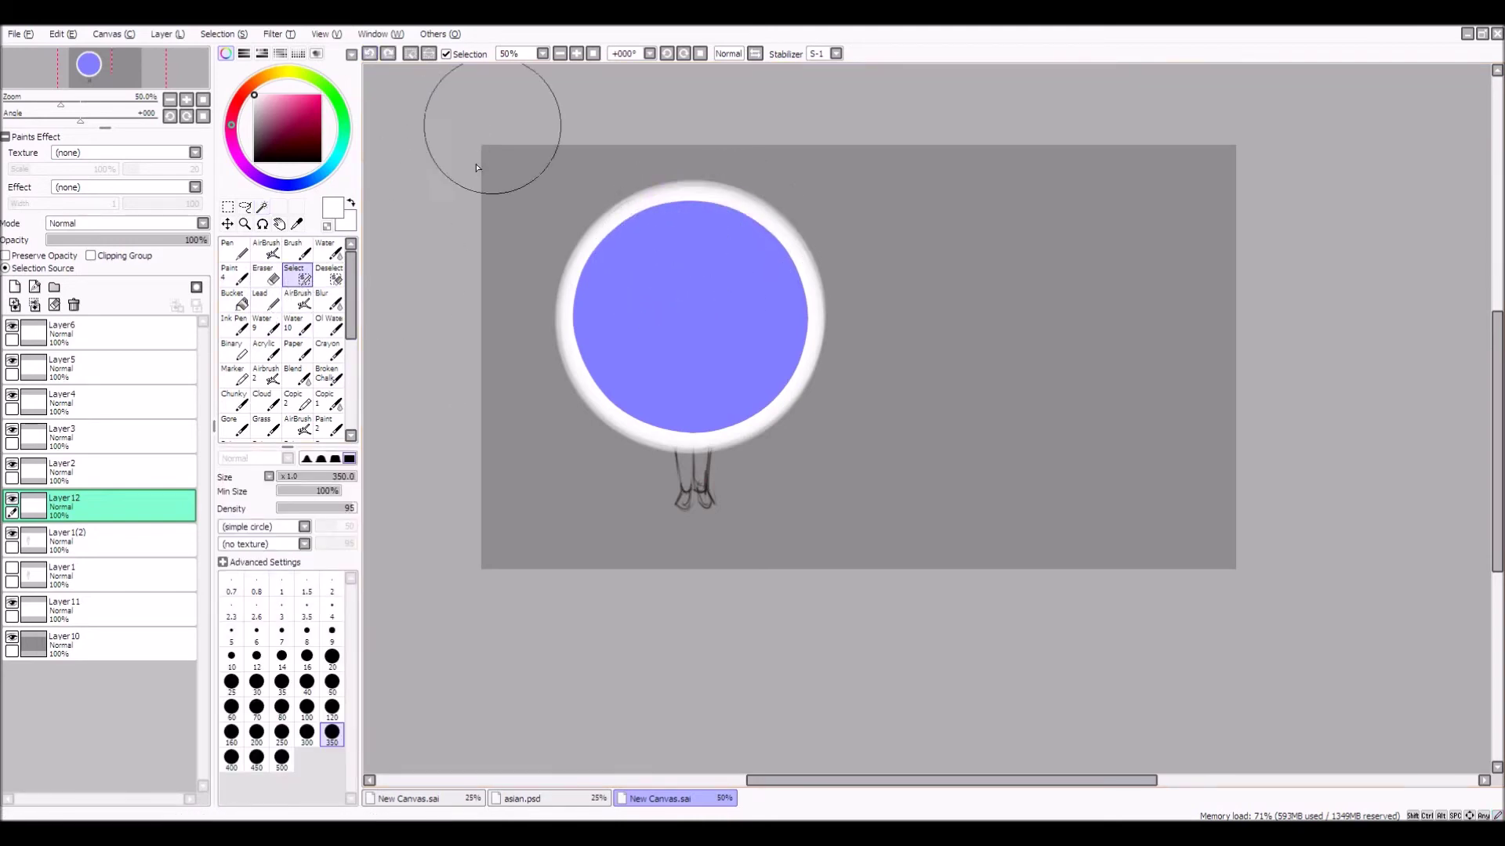
click(408, 57)
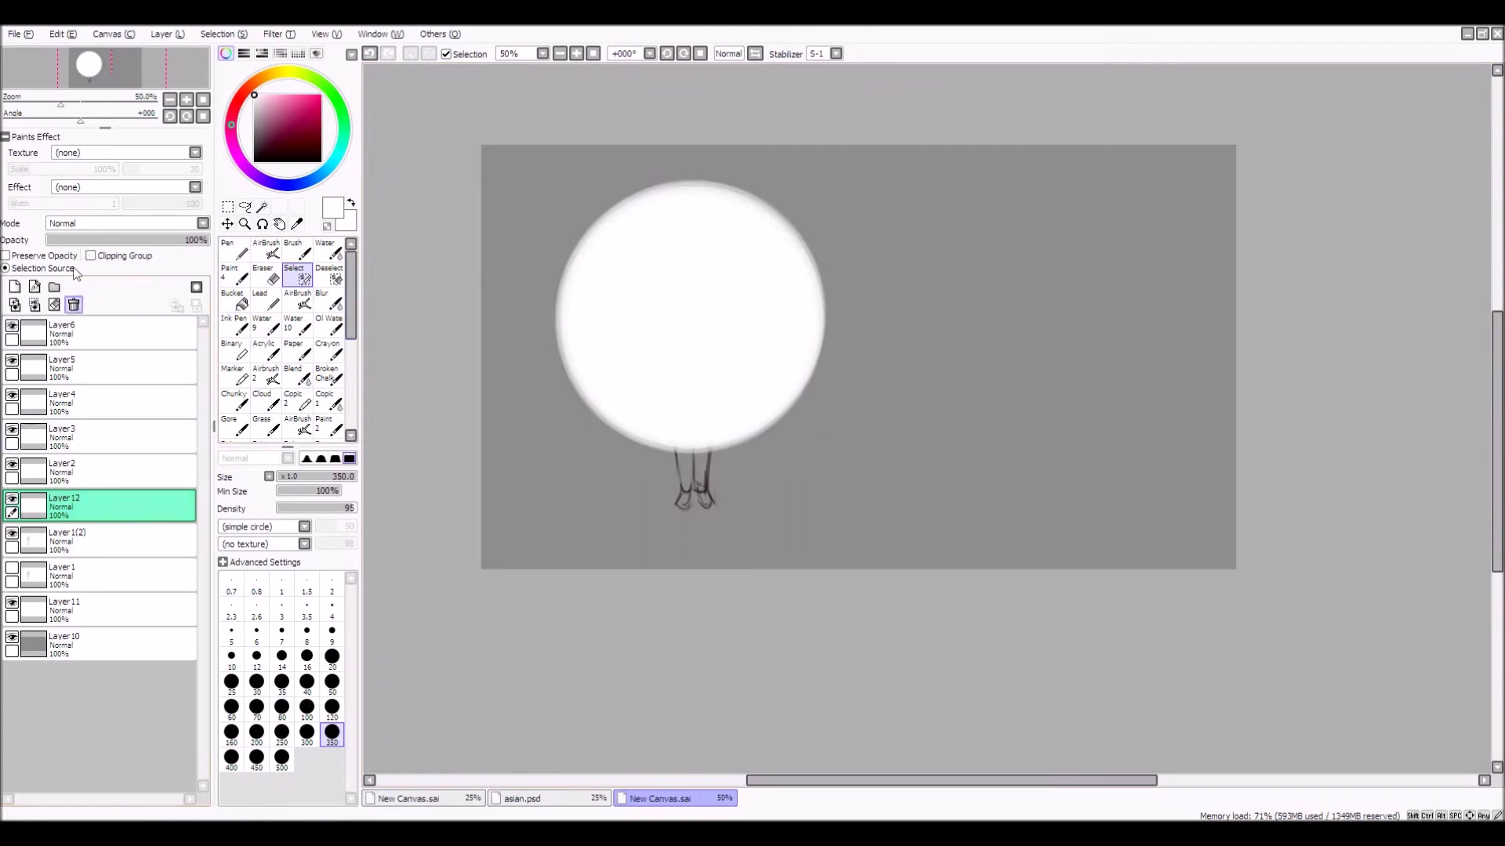
click(74, 306)
On Layer1(2), paint a size-350 round selection over the girl's head and upper torso
click(12, 499)
click(12, 499)
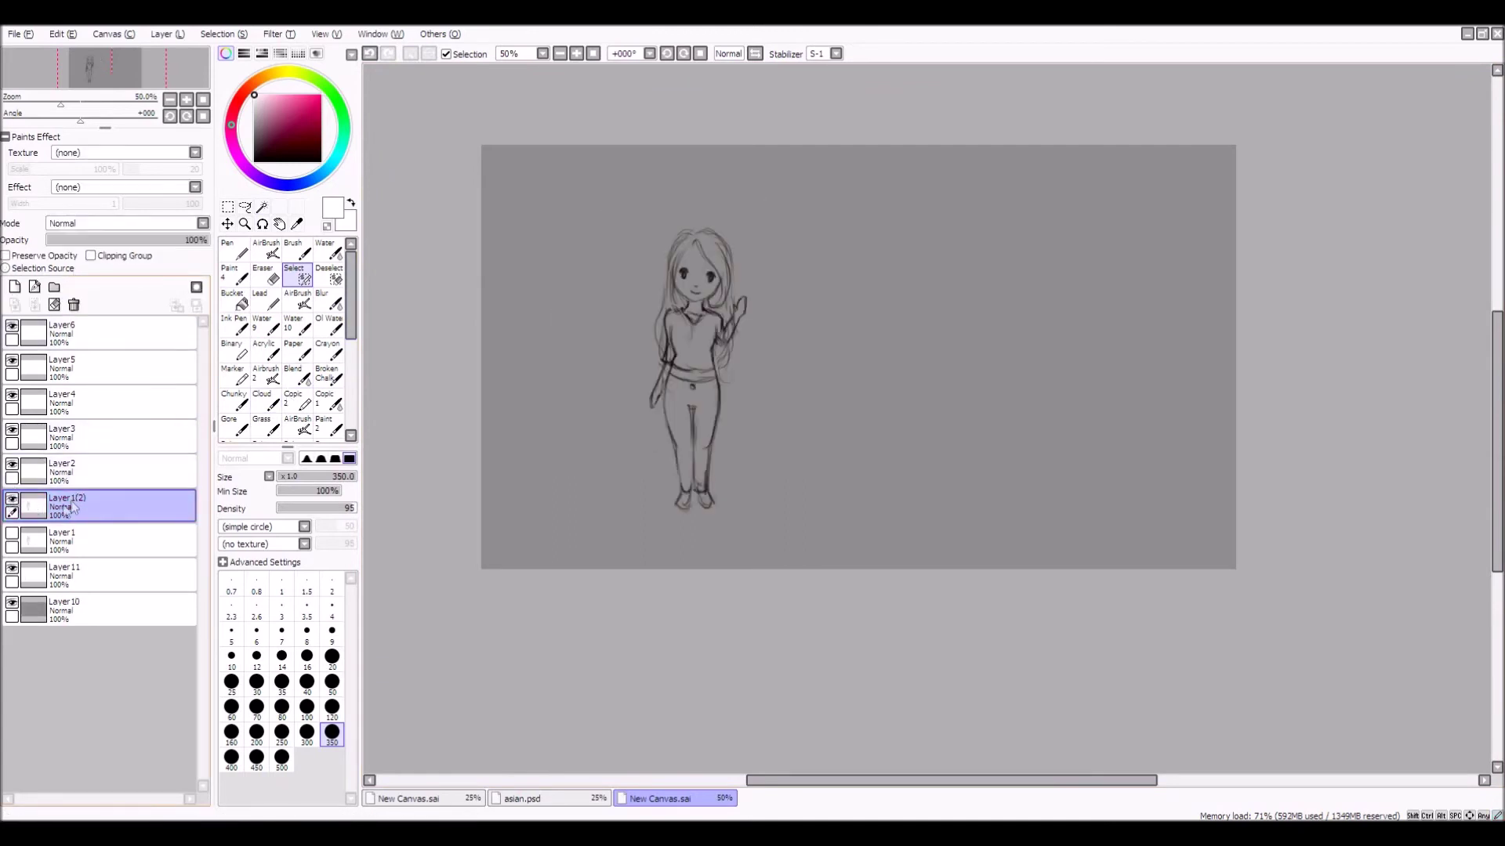
click(12, 500)
click(12, 499)
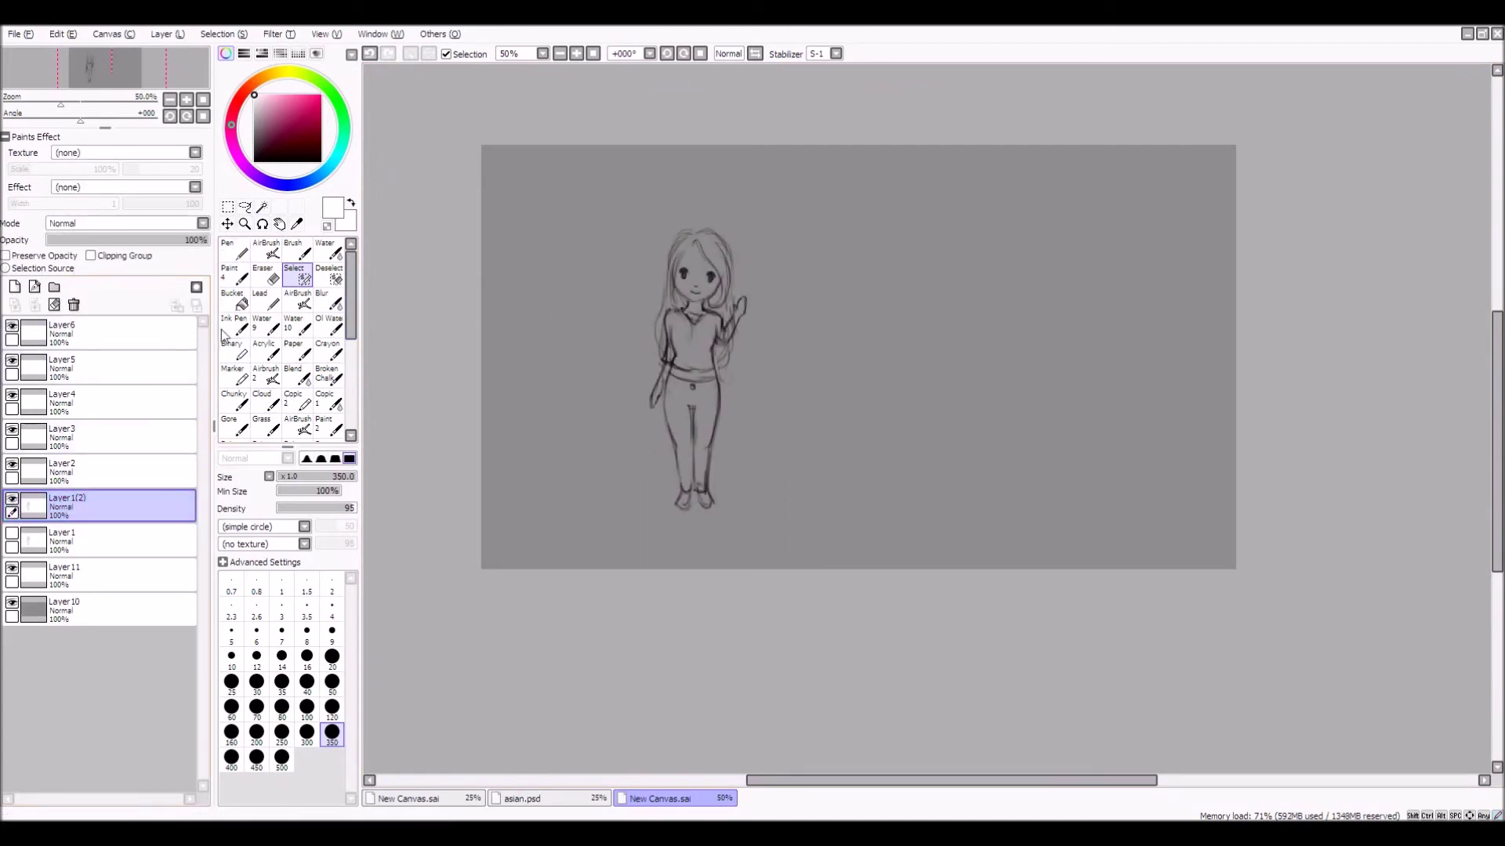
double_click(96, 501)
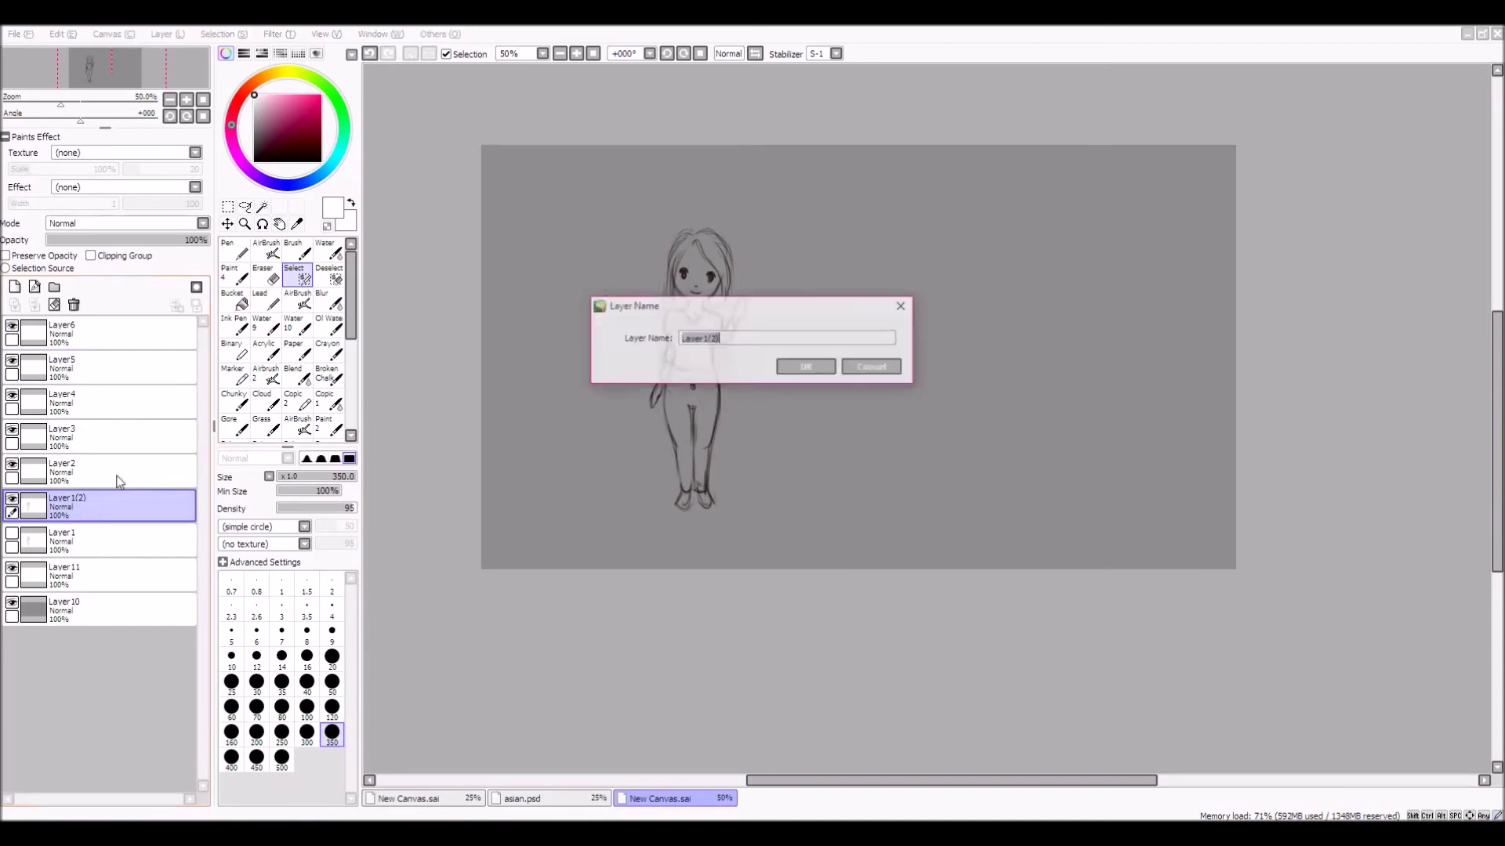
click(903, 306)
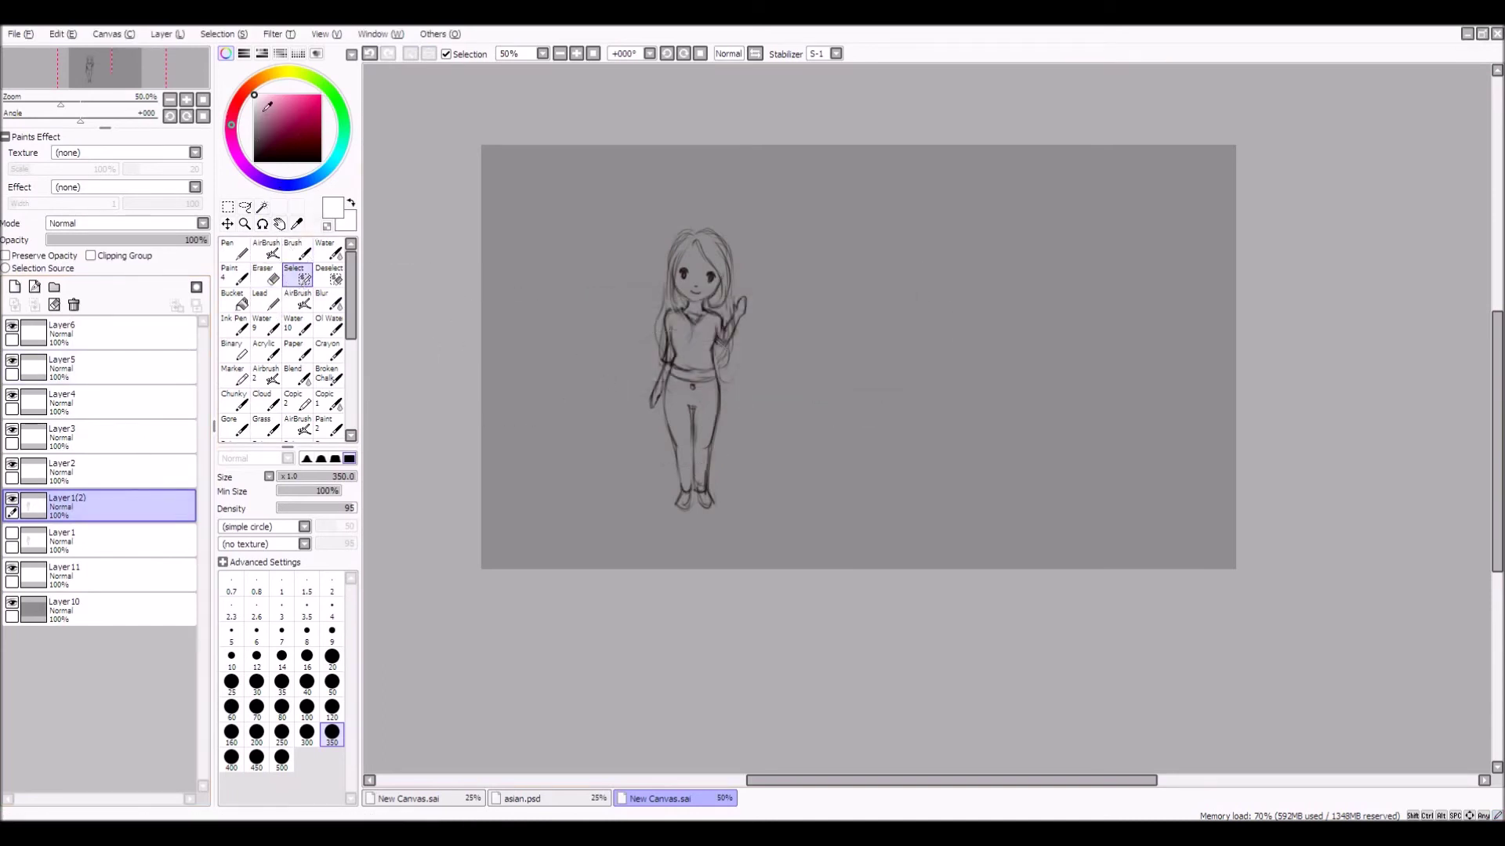
drag(693, 290, 694, 297)
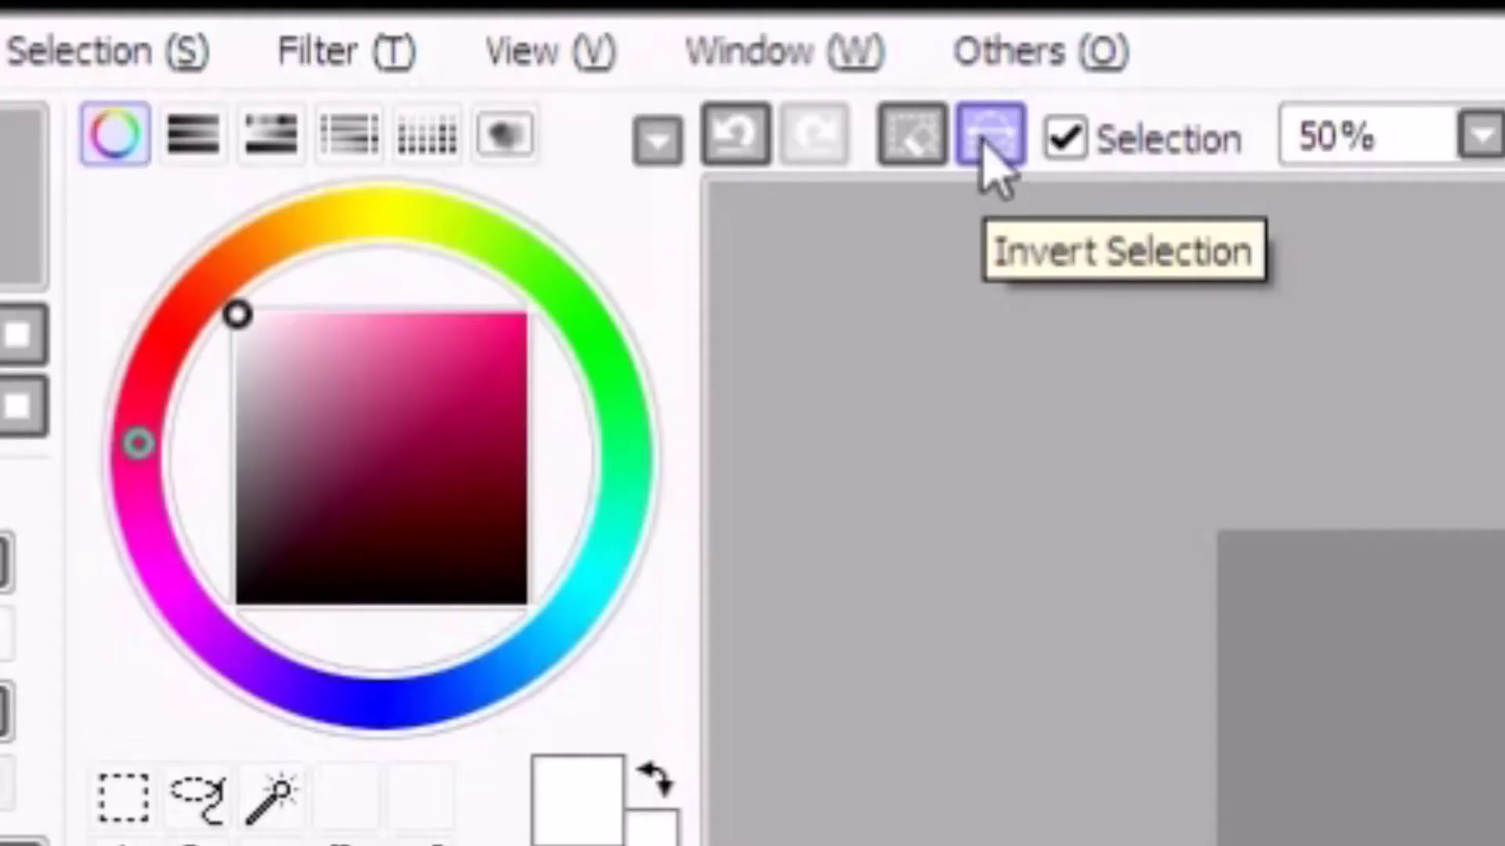
Clear the sketch outside the circle with an inverted selection, then restore the circle selection
click(429, 55)
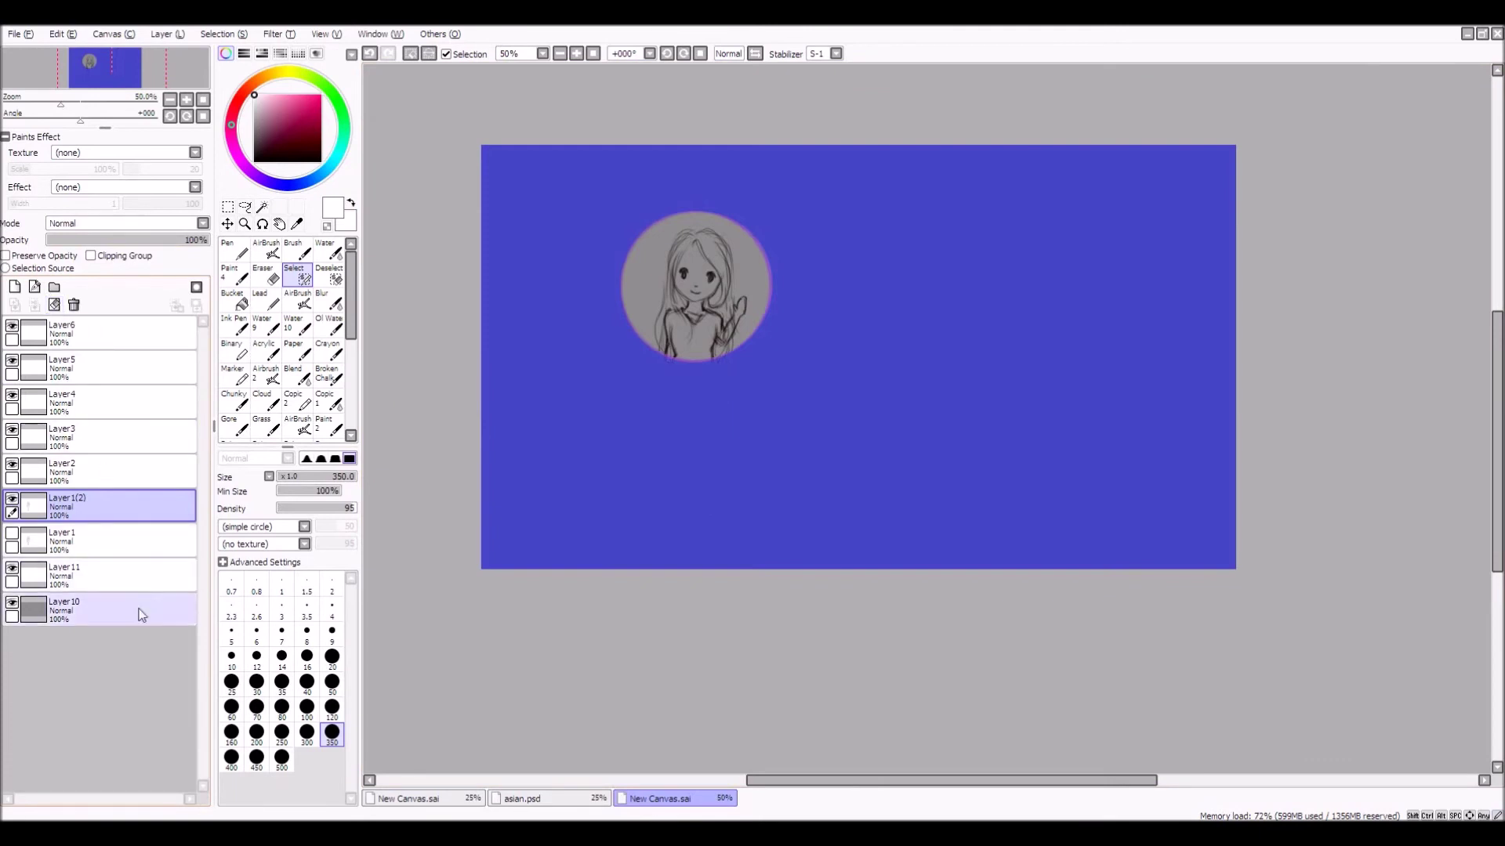
click(410, 54)
click(12, 533)
click(12, 533)
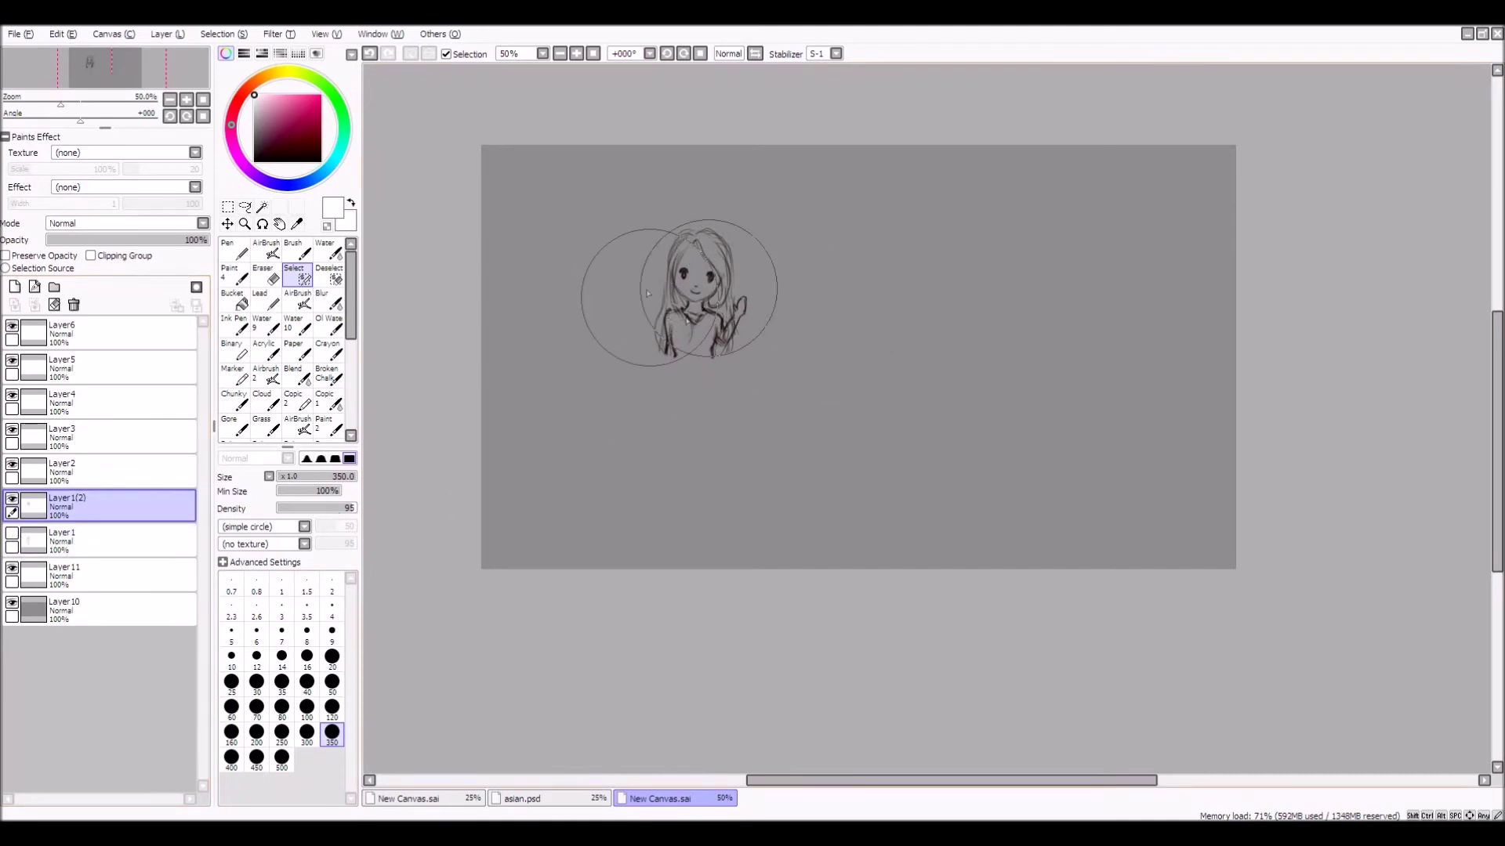
click(370, 53)
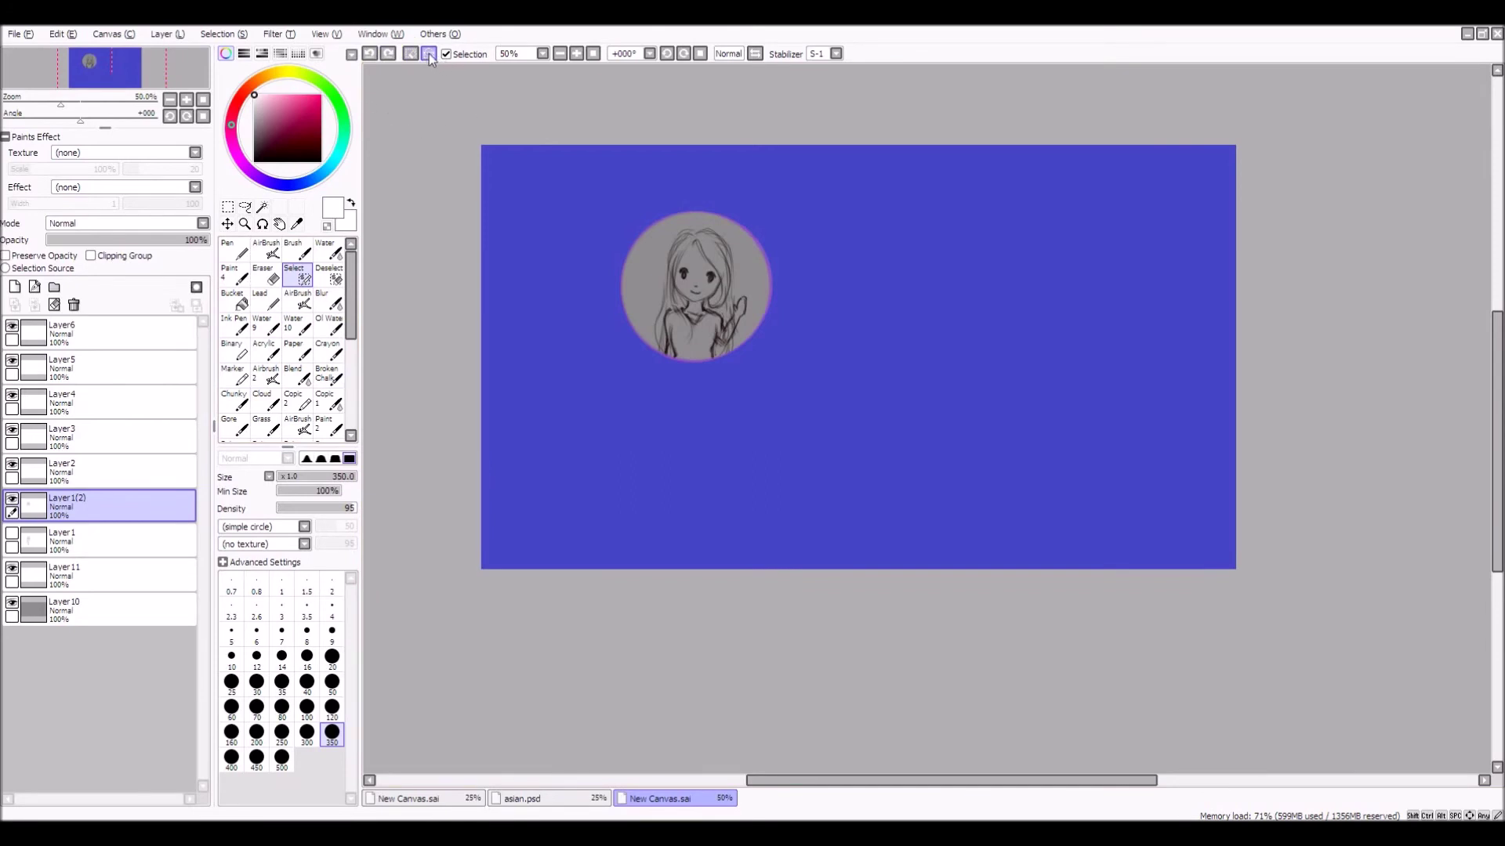
click(428, 53)
Add a new empty layer from Layer1 and pick the AirBrush
click(77, 535)
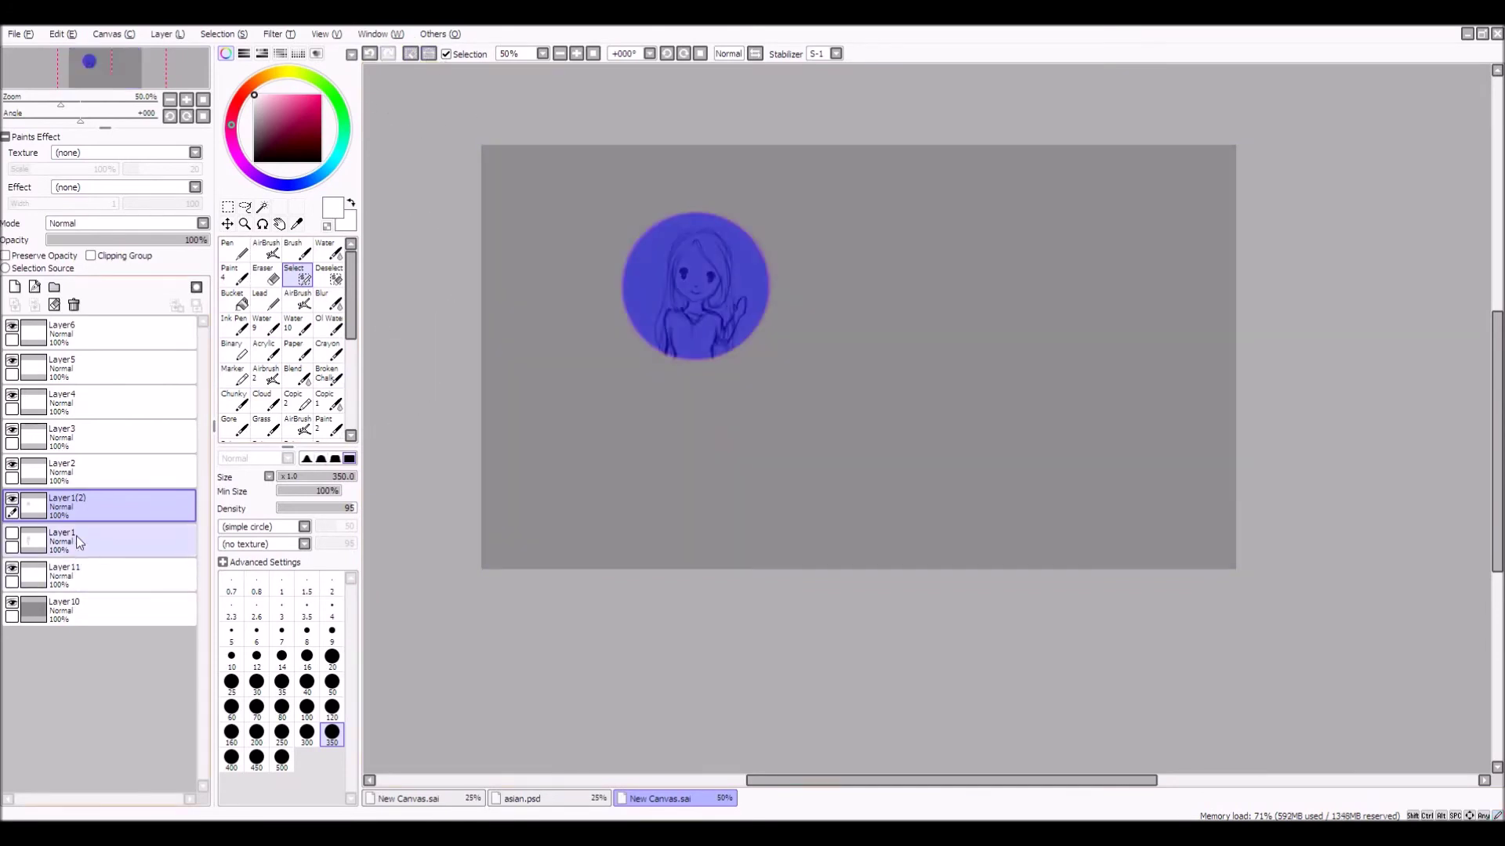
click(14, 287)
click(266, 249)
click(280, 764)
mouse_move(588, 386)
mouse_down()
mouse_move(705, 262)
mouse_move(699, 286)
mouse_up()
click(411, 53)
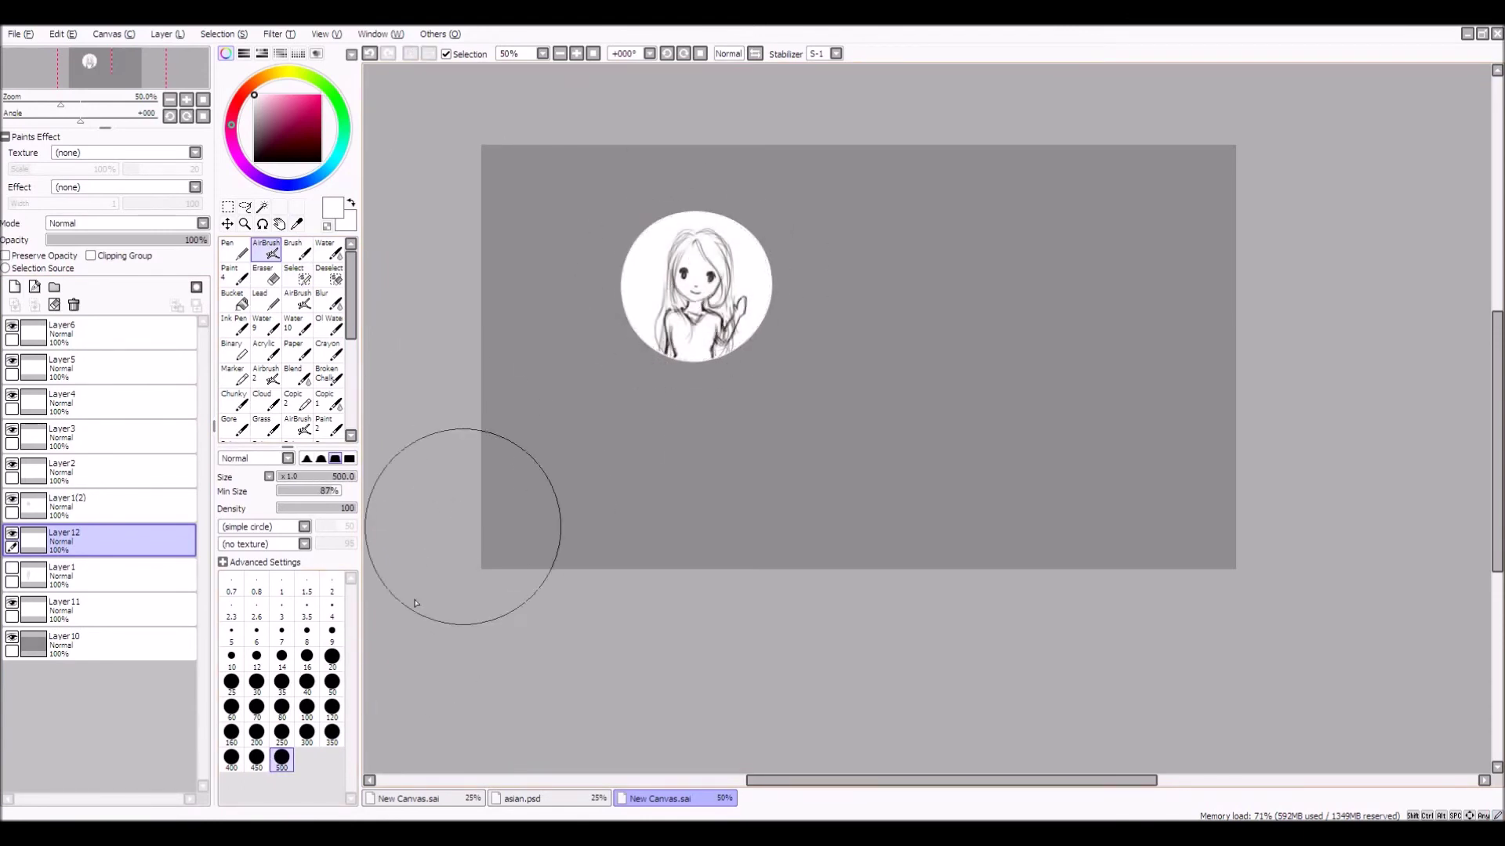
scroll(682, 470, down, 2)
scroll(689, 454, up, 2)
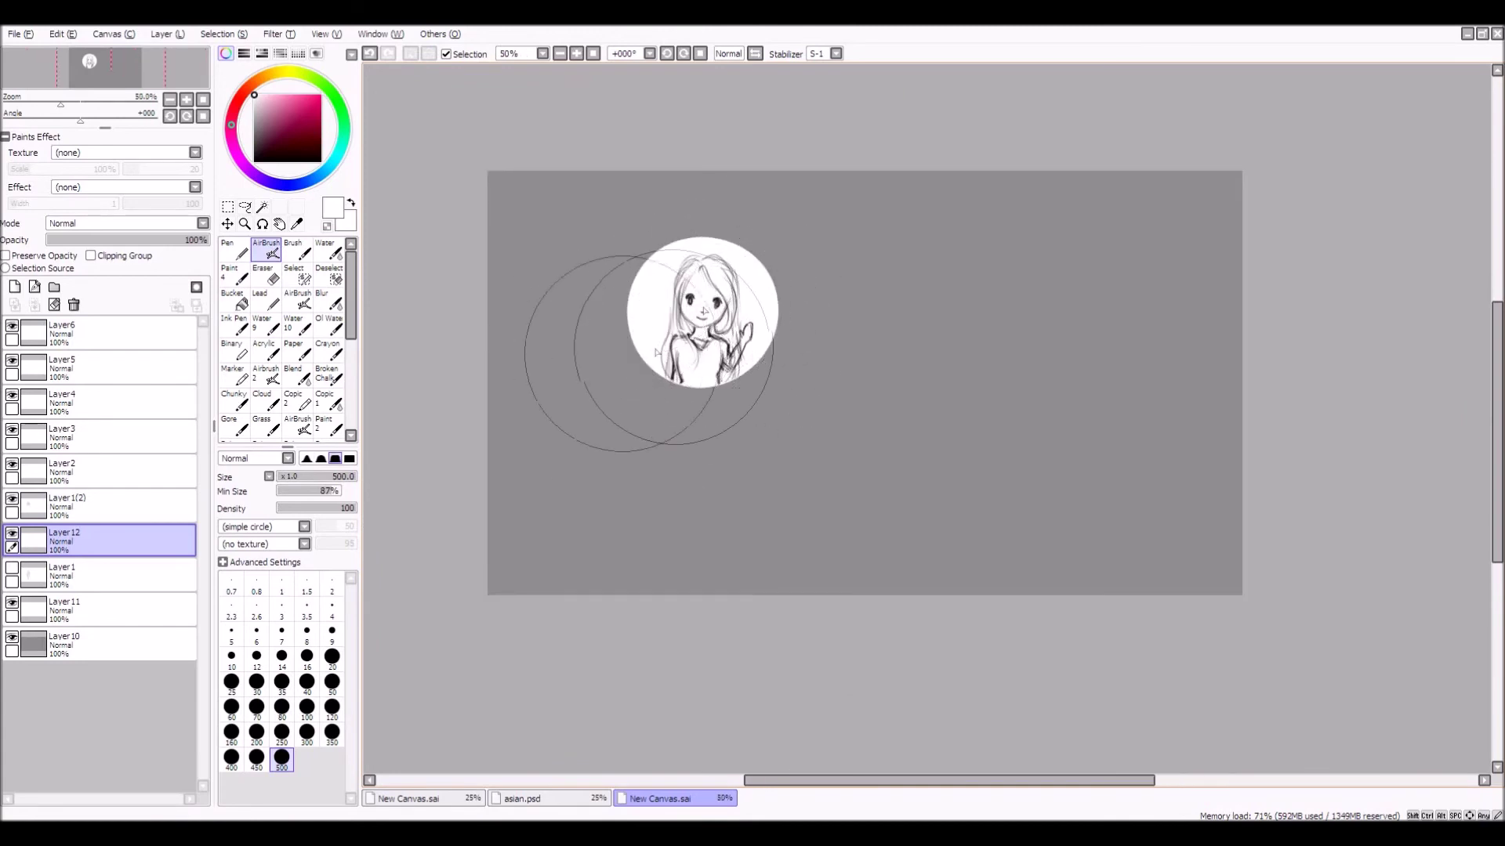
ctrl+click(47, 505)
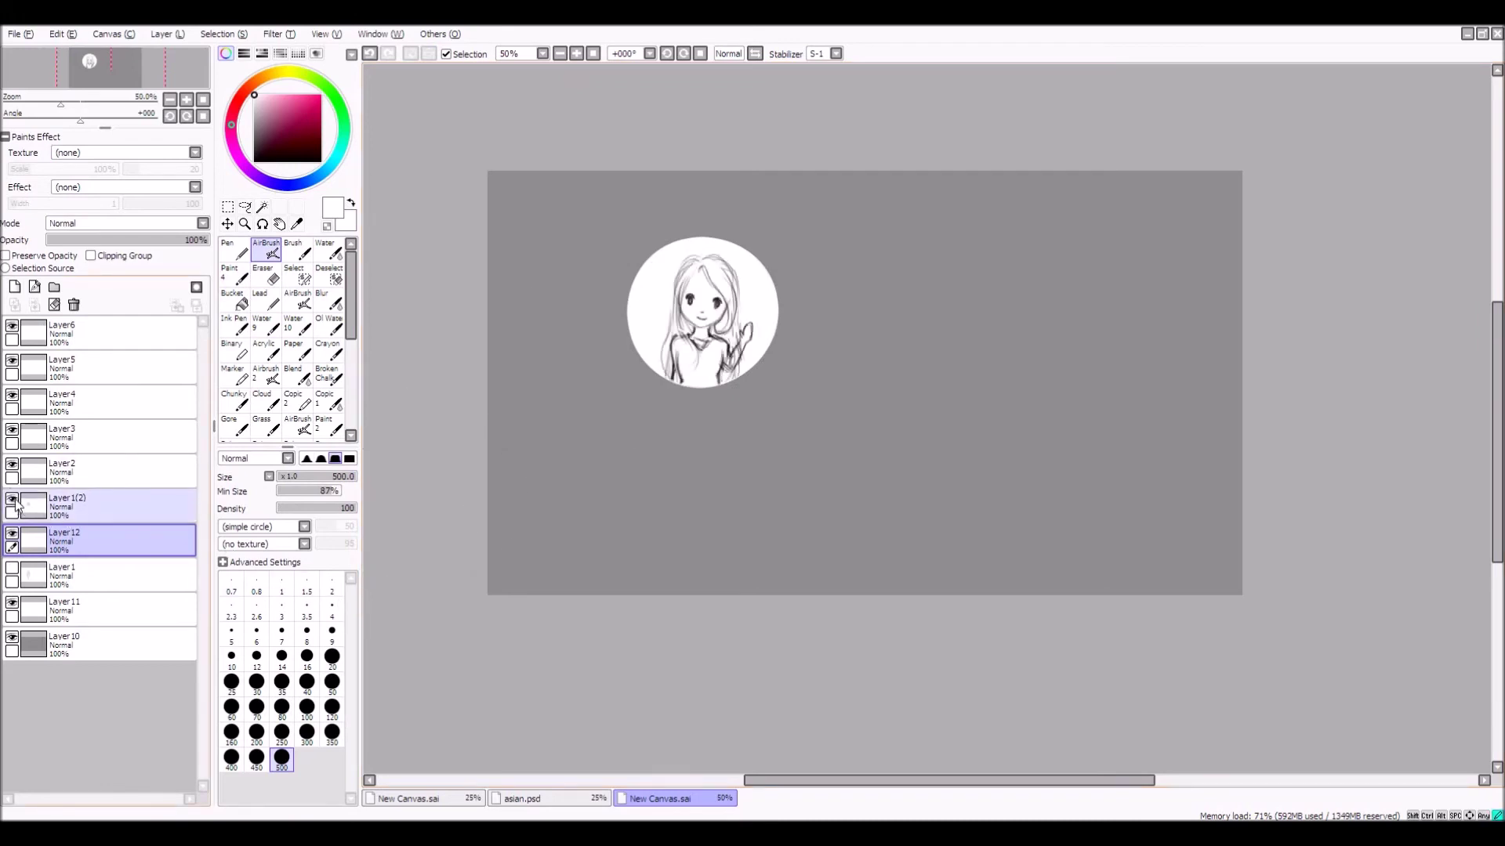
click(28, 546)
ctrl+click(14, 469)
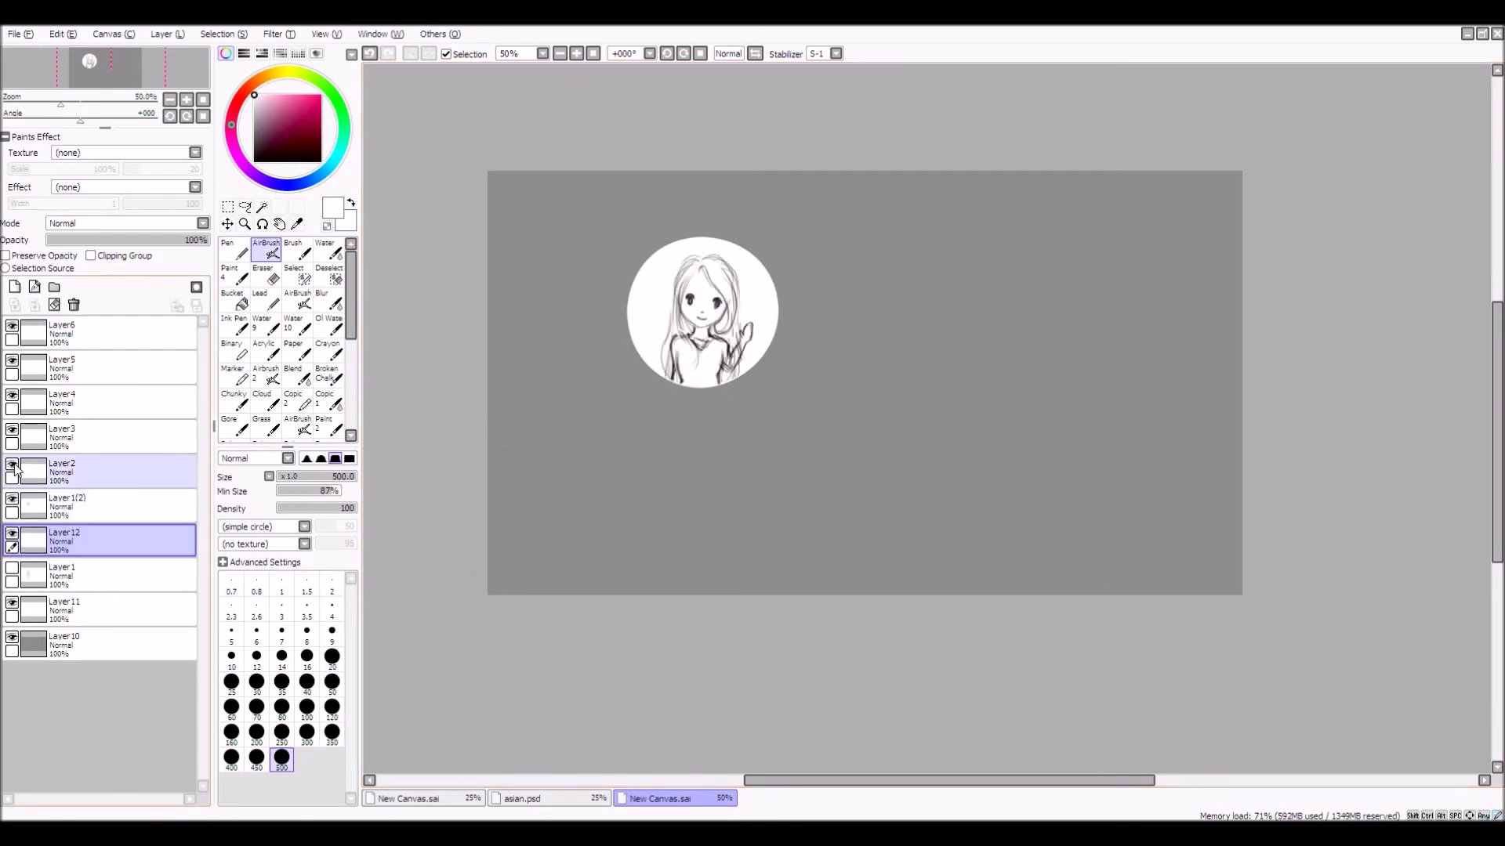
ctrl+click(29, 486)
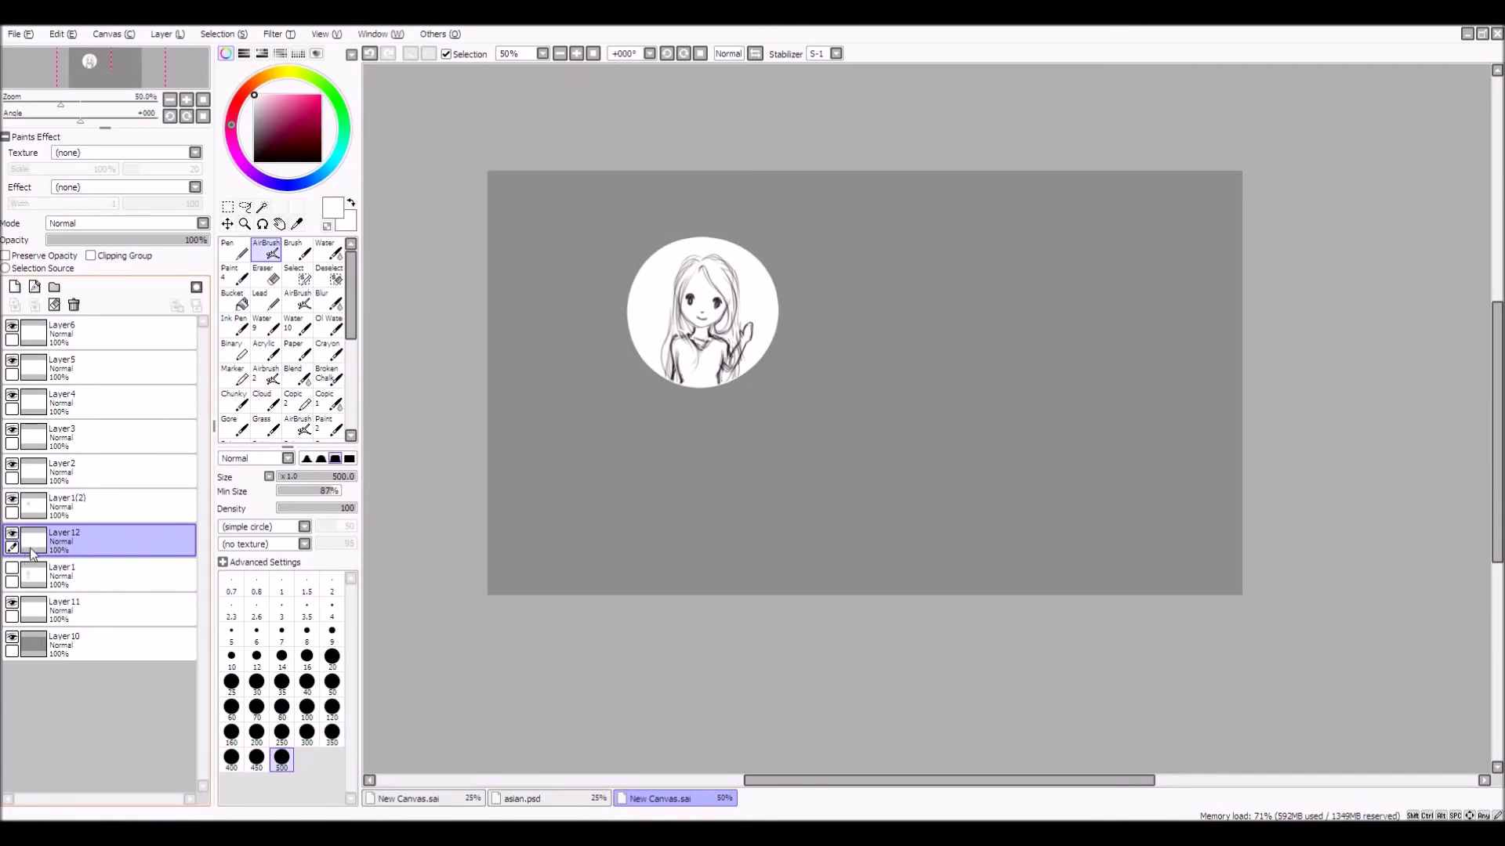
ctrl+click(14, 473)
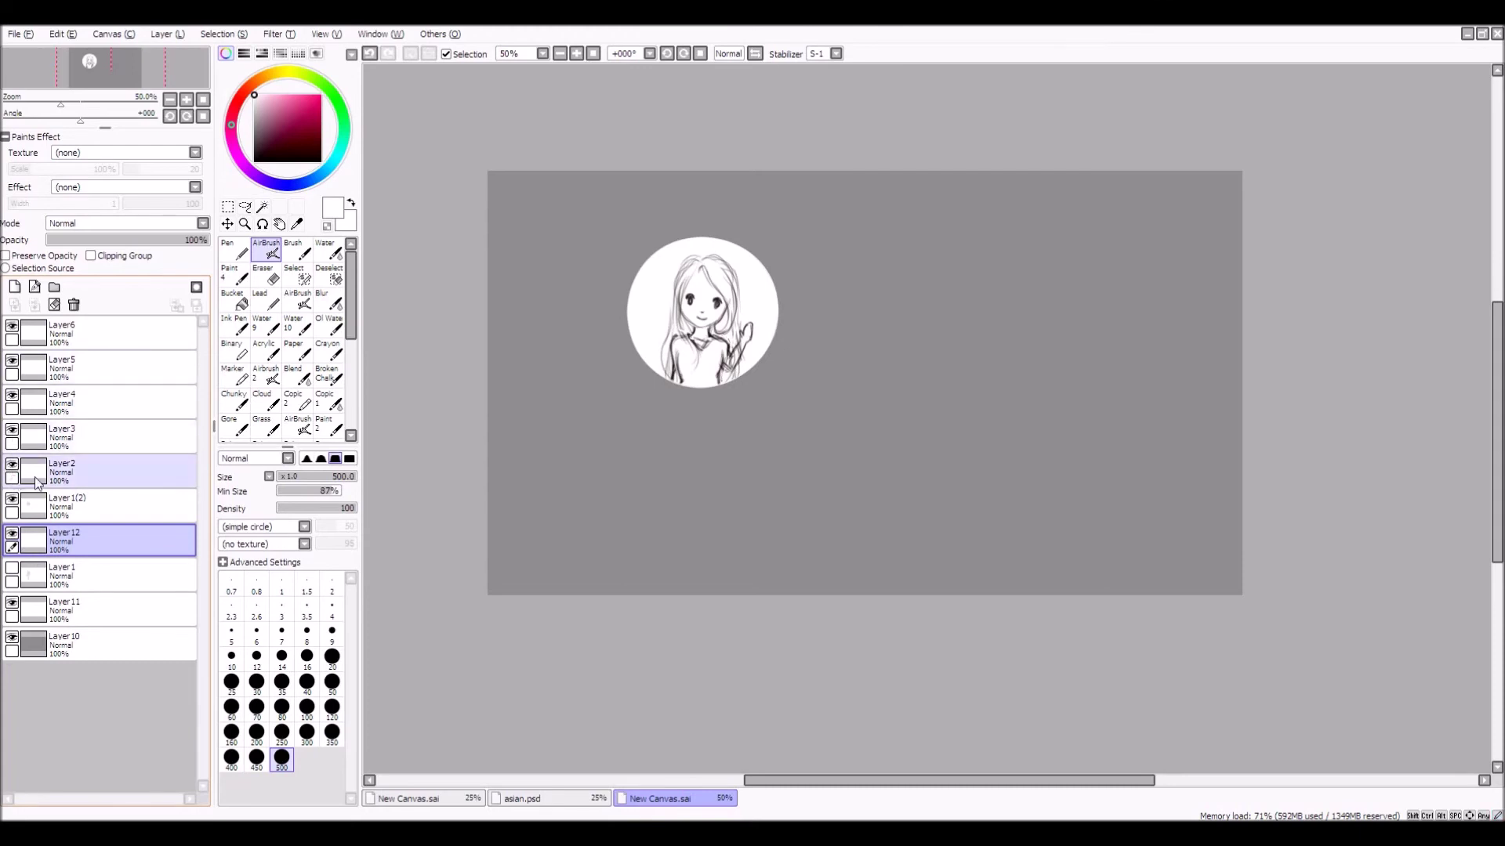
click(110, 473)
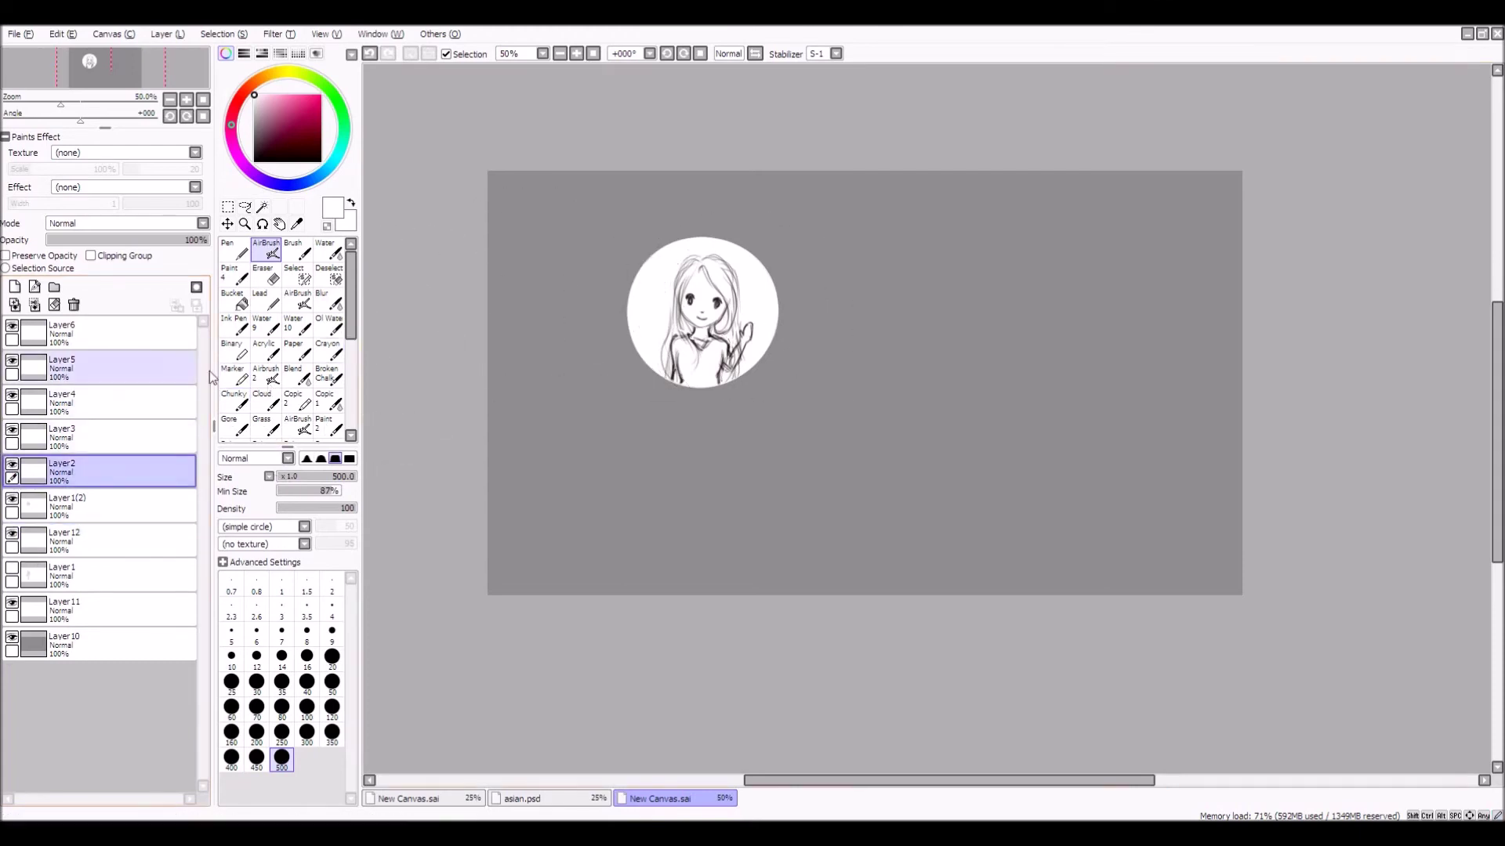
click(15, 579)
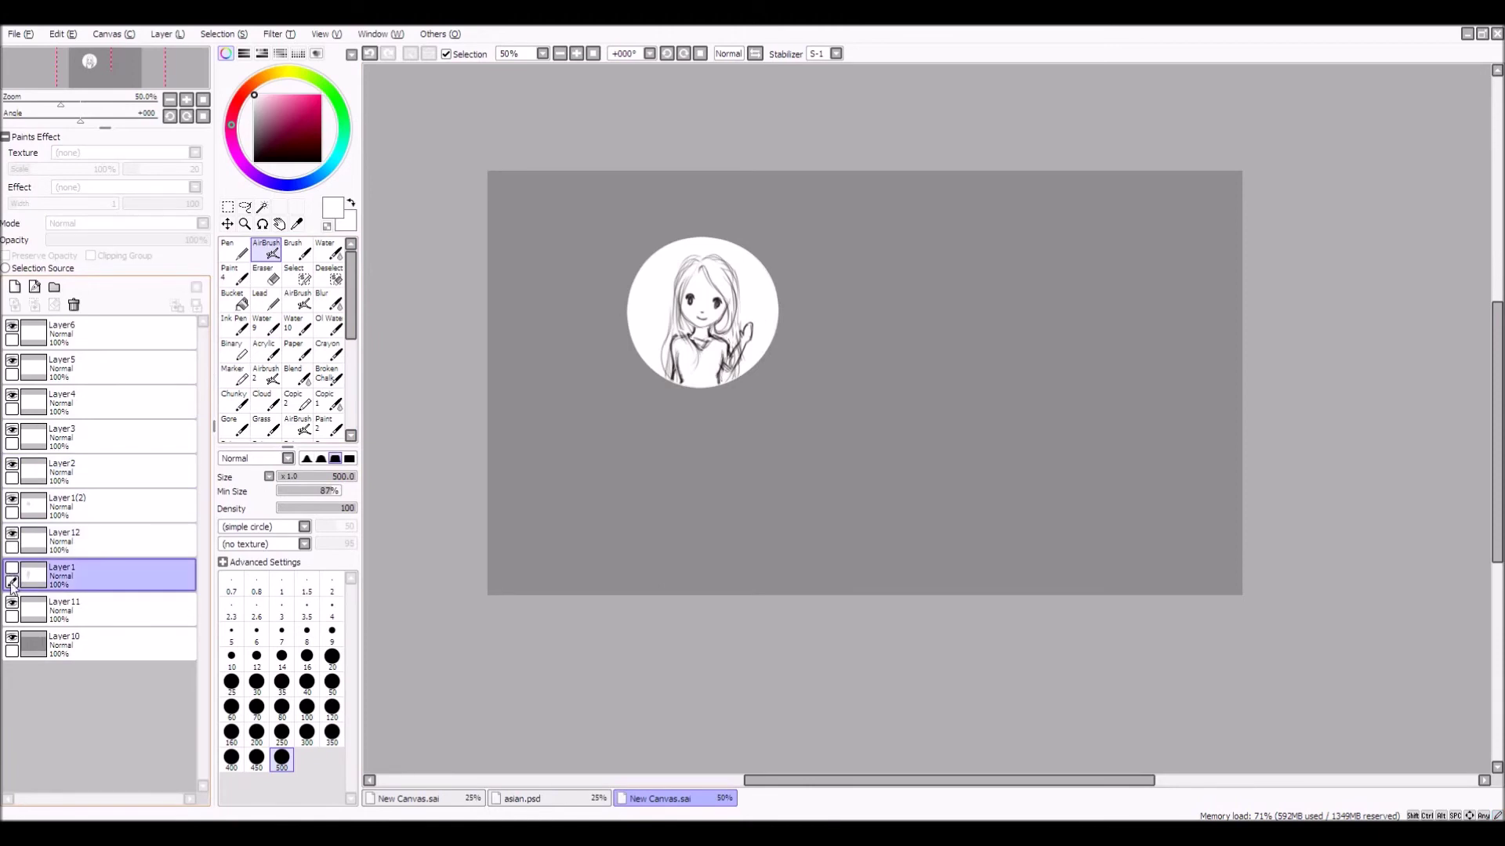
click(12, 568)
click(227, 224)
drag(706, 423, 856, 424)
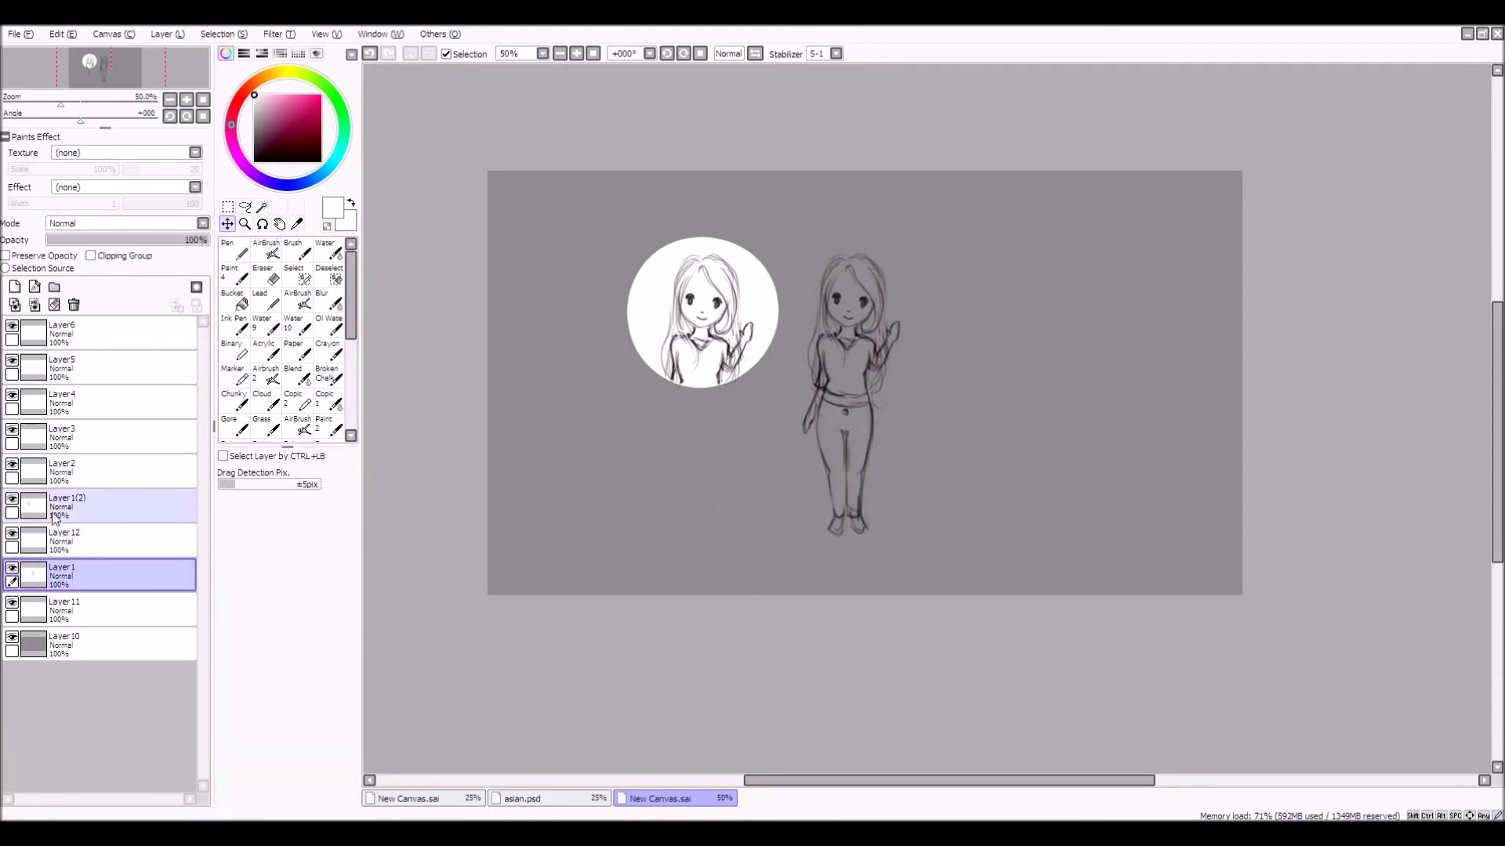
click(12, 502)
click(11, 502)
click(12, 501)
click(12, 501)
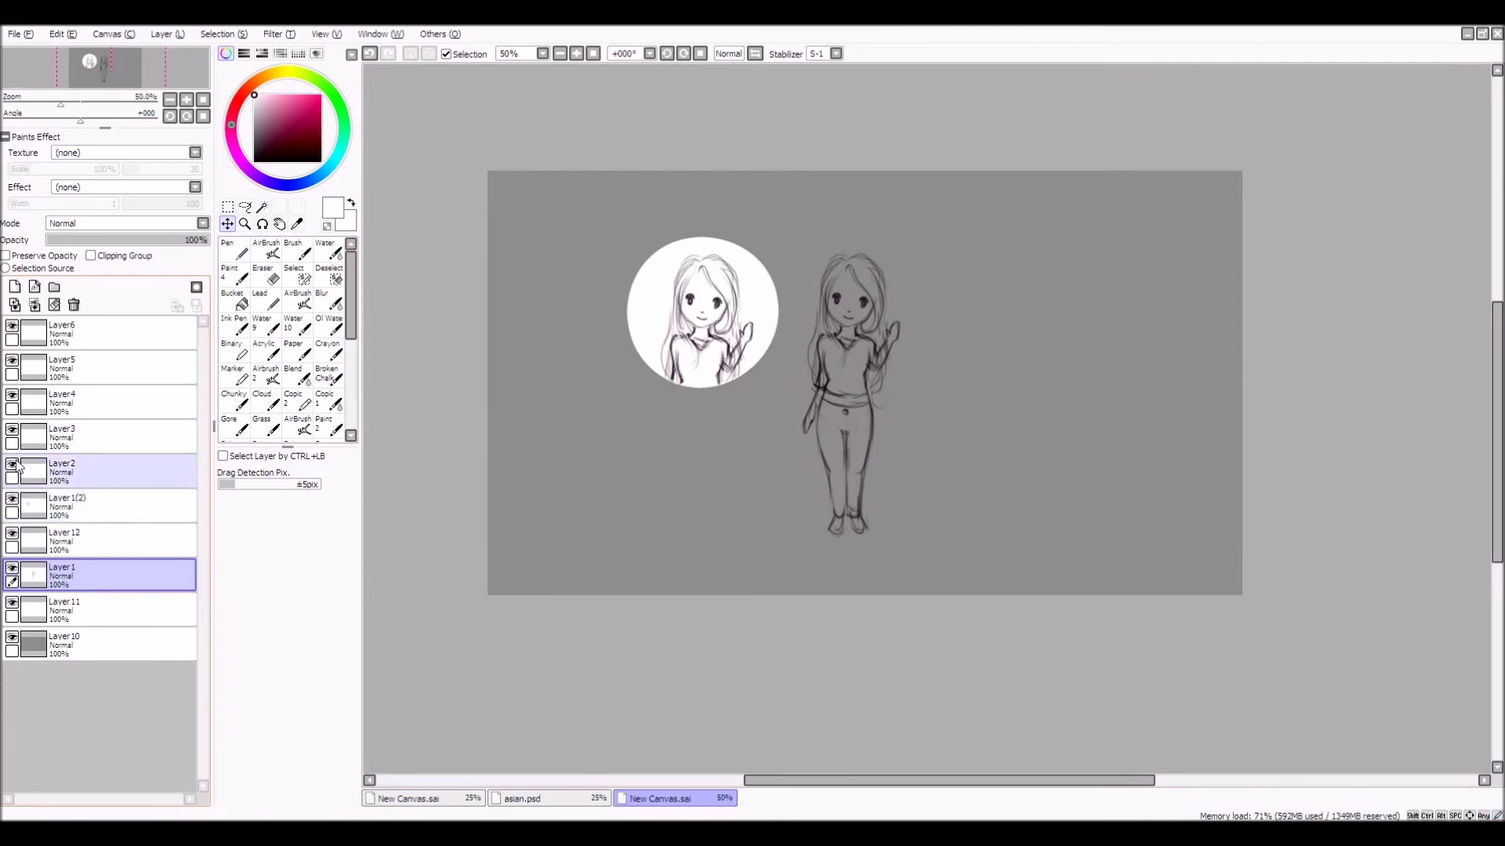
click(12, 567)
click(11, 501)
click(12, 502)
click(12, 502)
click(13, 536)
click(13, 535)
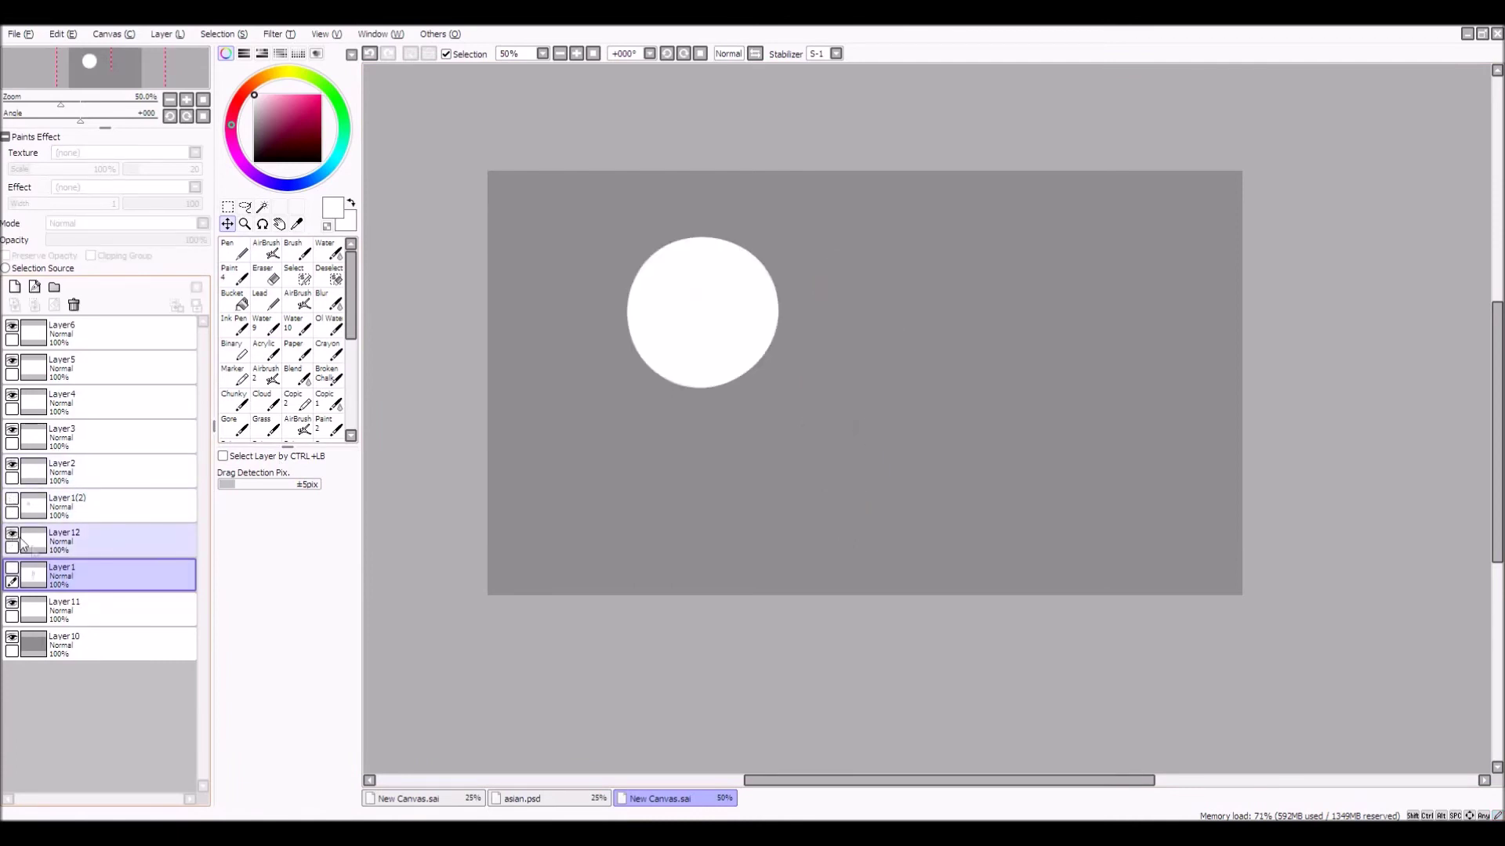
click(13, 536)
click(12, 535)
click(11, 501)
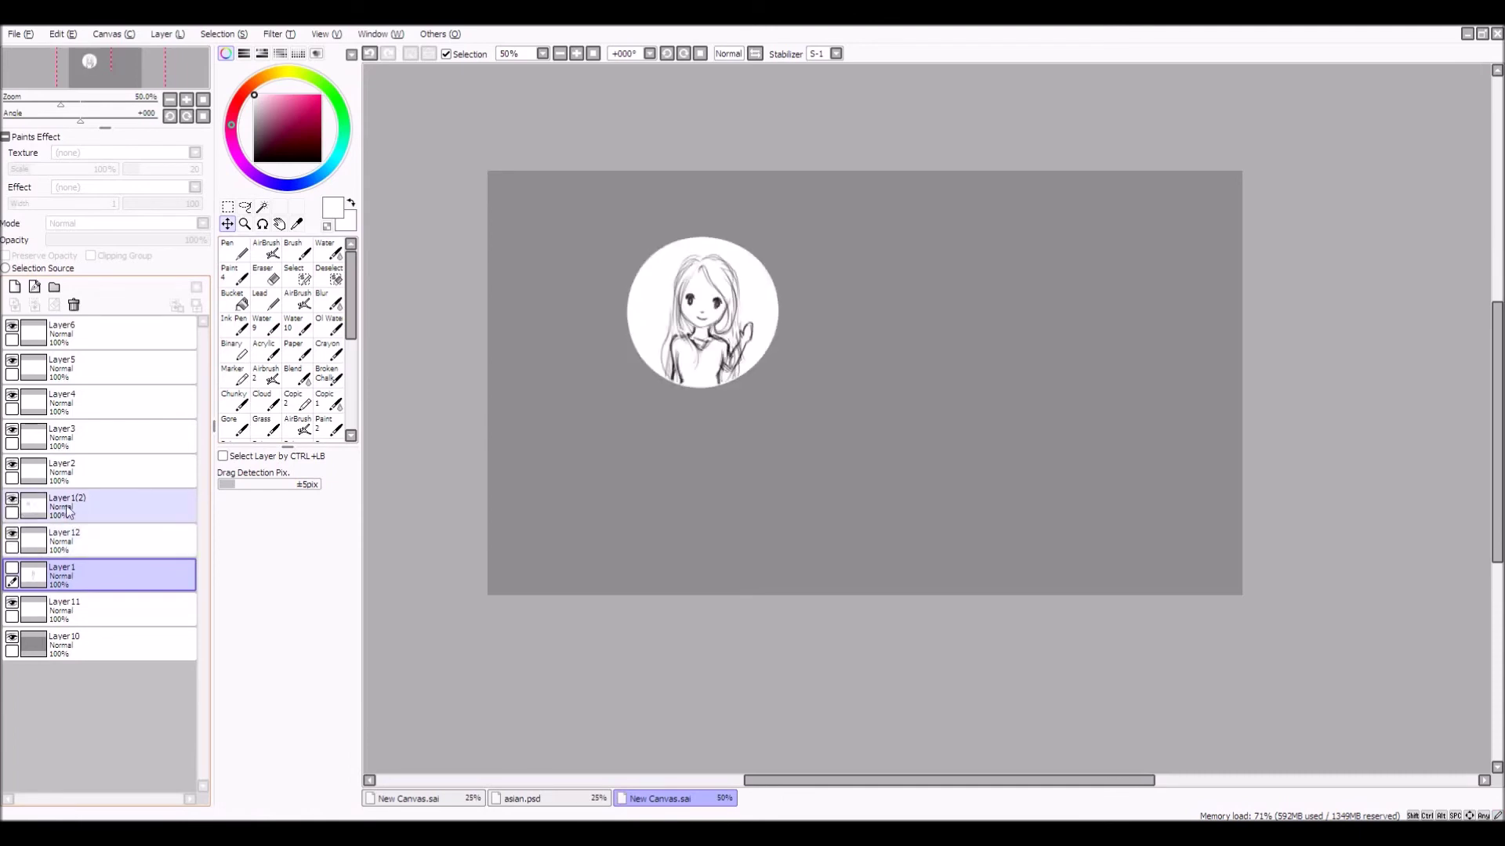
click(12, 509)
click(12, 501)
click(11, 502)
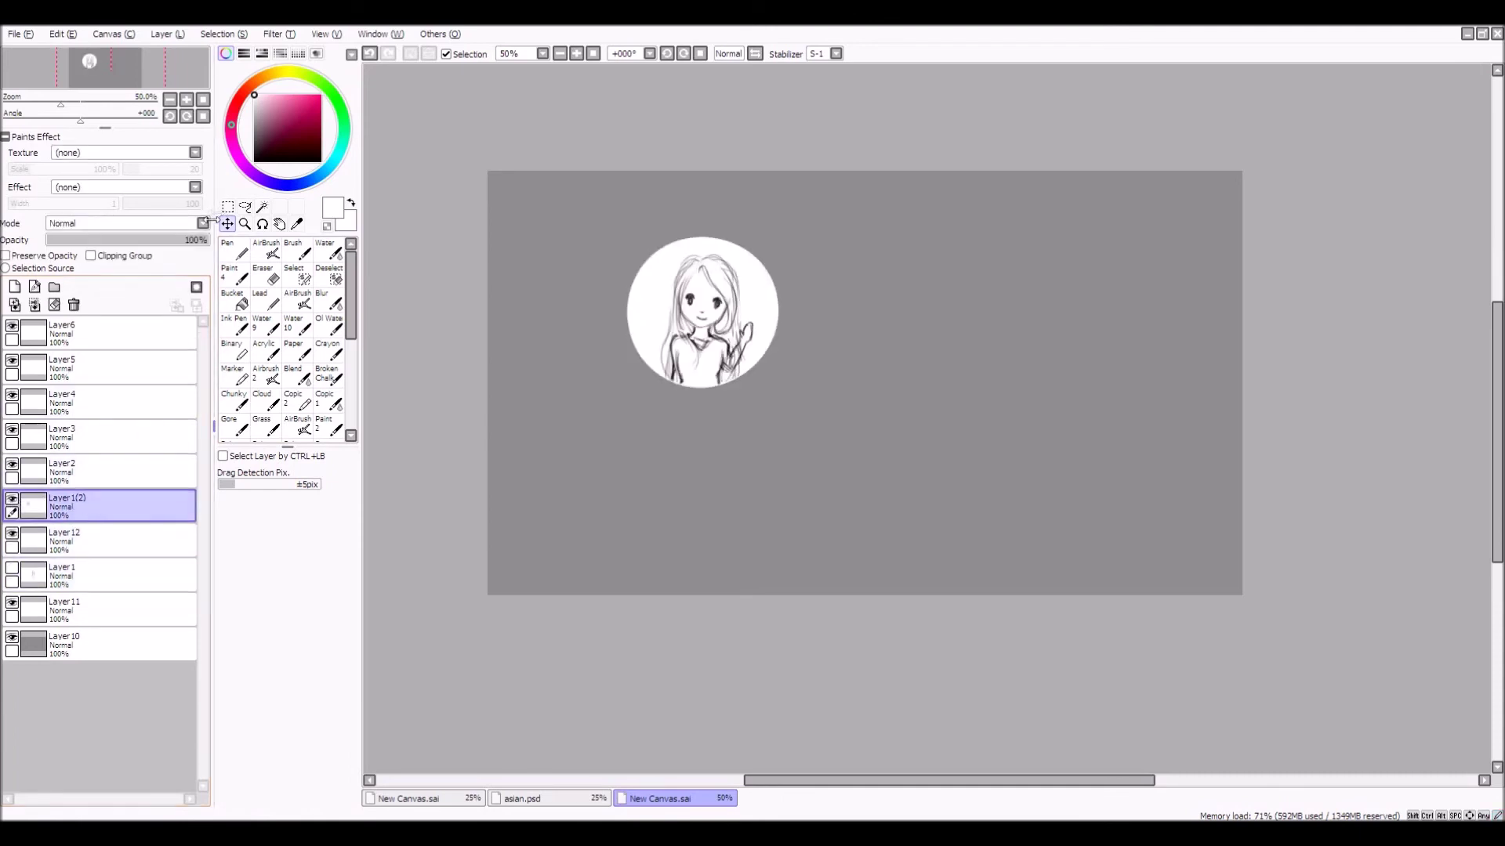
mouse_move(713, 348)
mouse_down()
mouse_move(745, 347)
mouse_move(684, 349)
mouse_move(946, 345)
mouse_move(696, 345)
mouse_up()
click(369, 54)
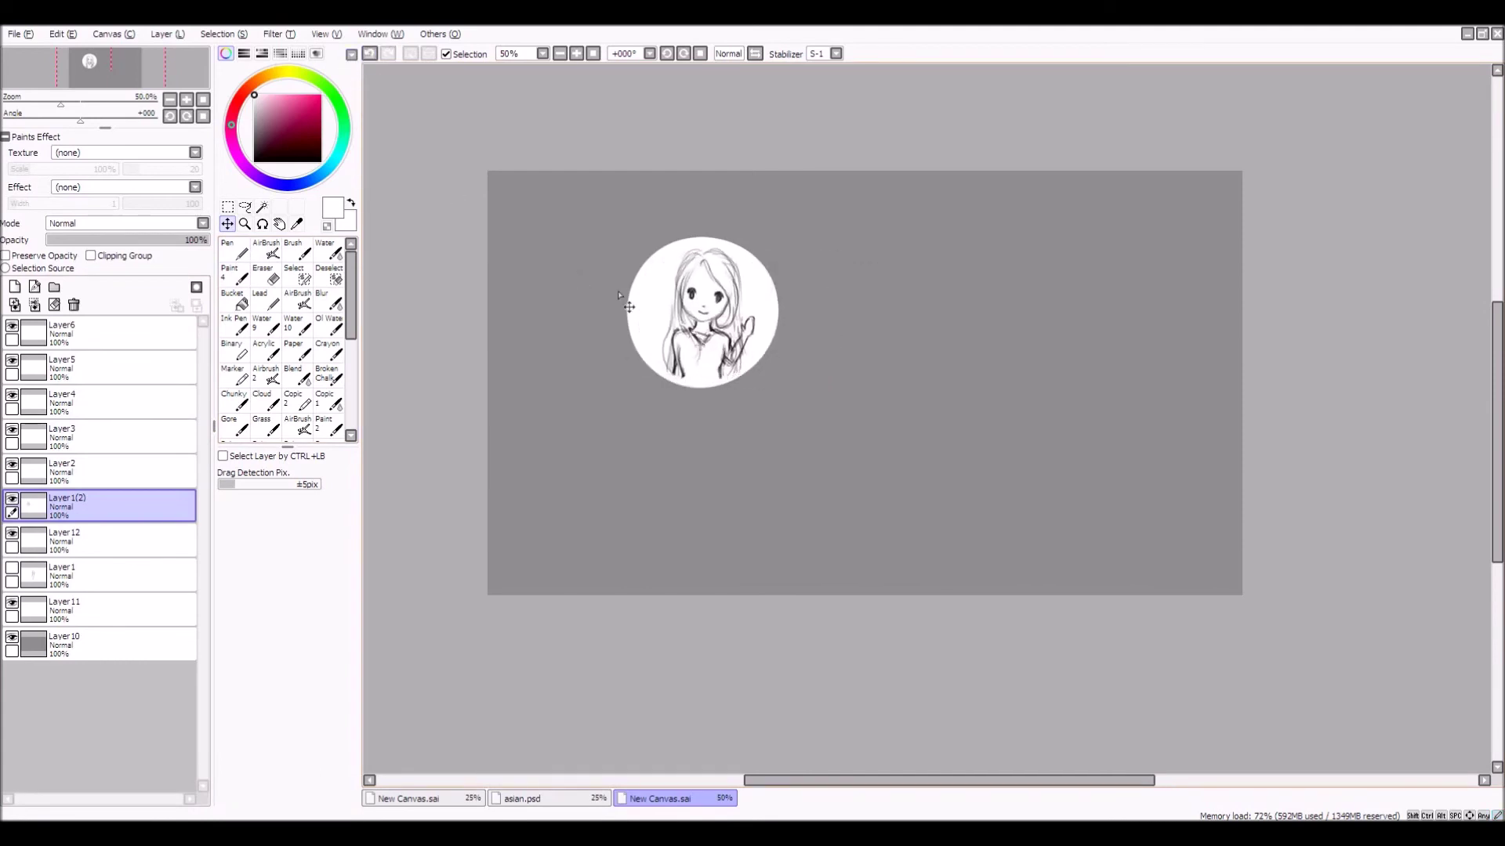
click(369, 53)
key(ctrl+z)
key(ctrl+z)
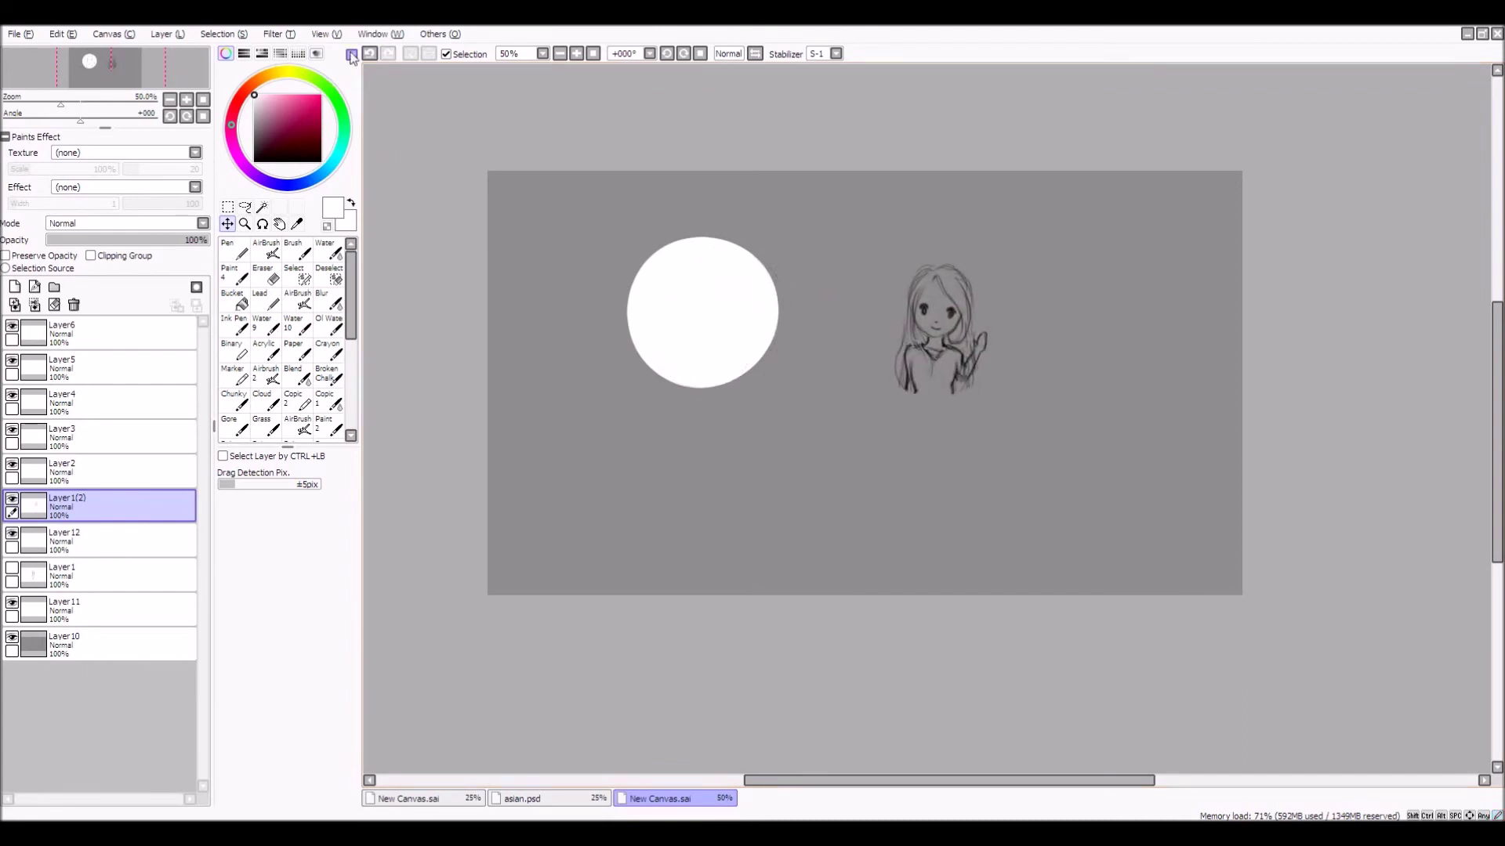
key(ctrl+y)
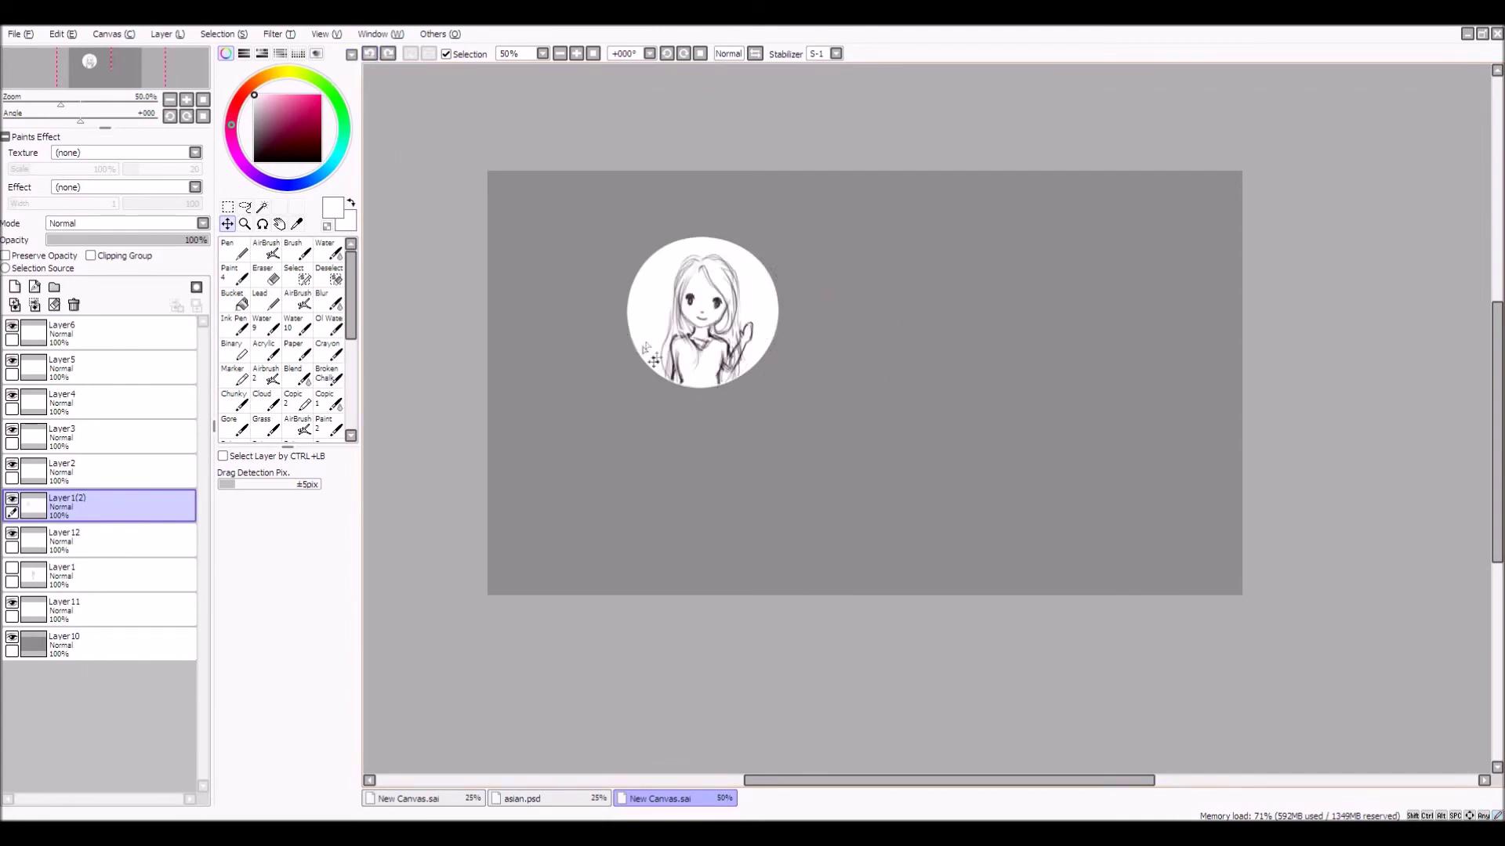
click(77, 537)
drag(705, 329, 920, 345)
key(ctrl+z)
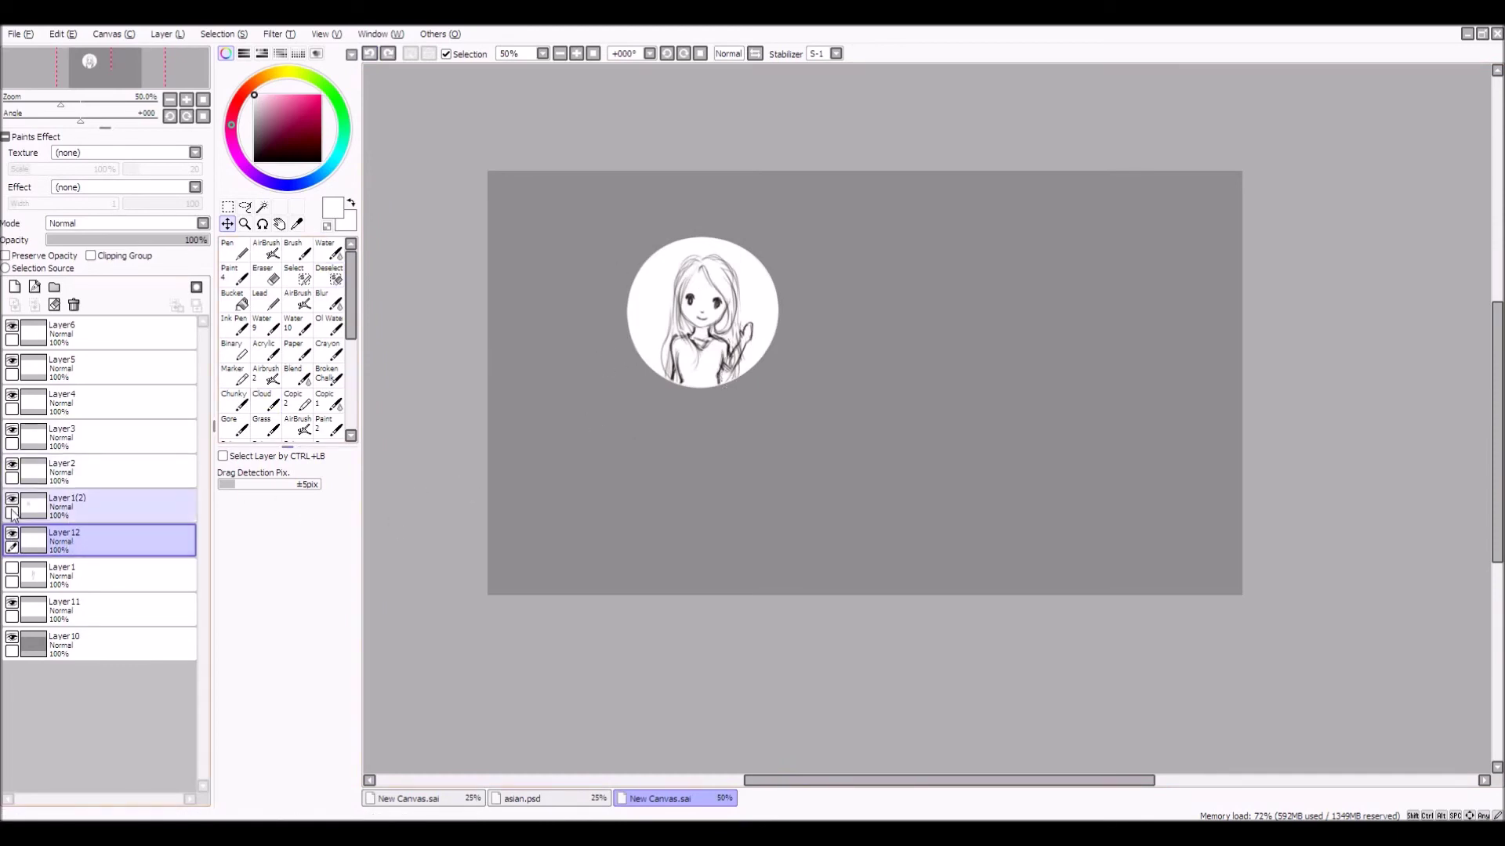
click(60, 513)
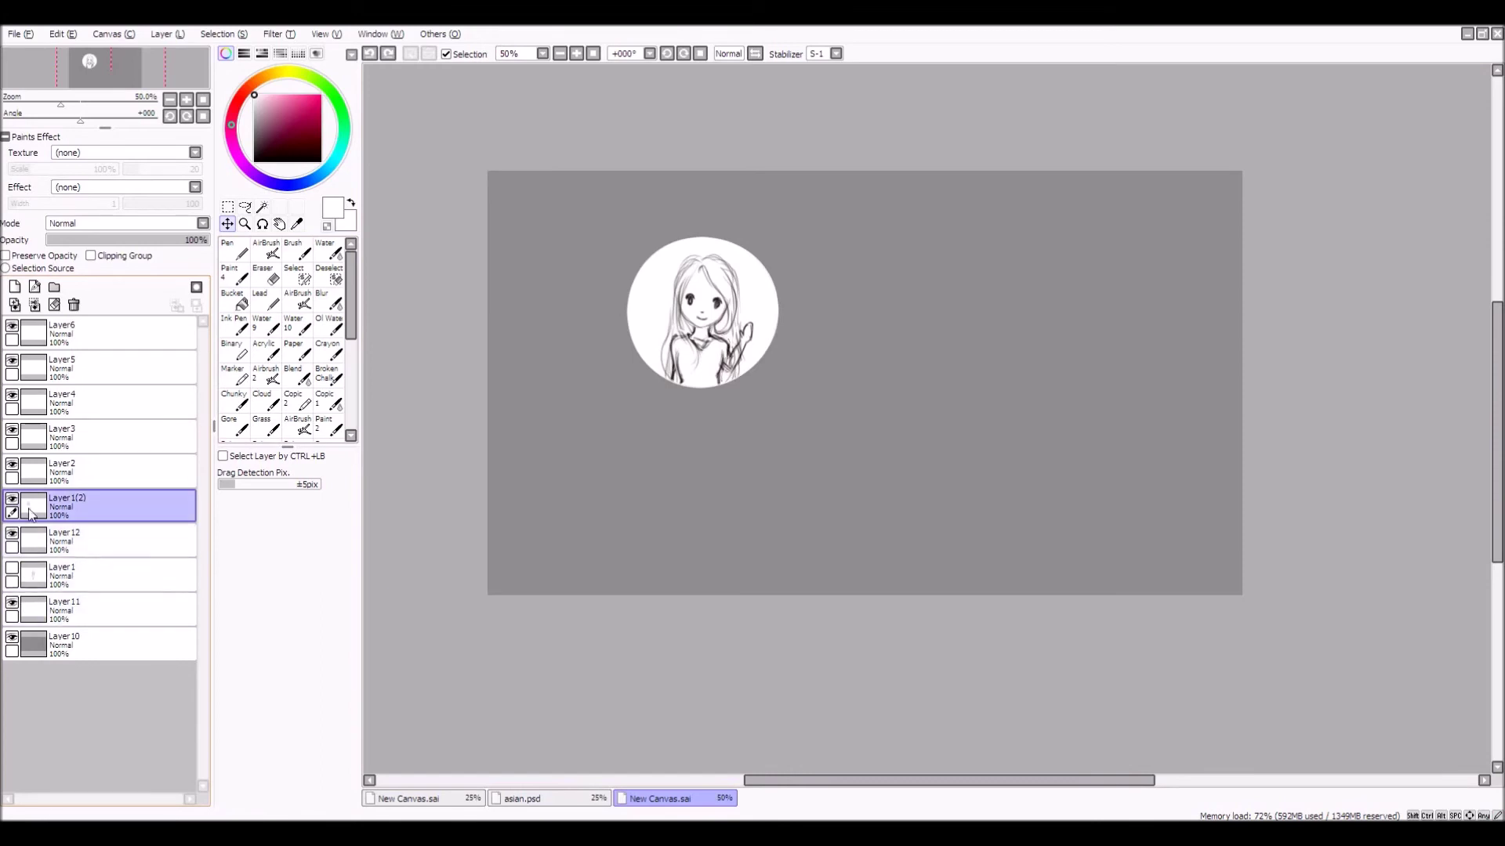
click(35, 542)
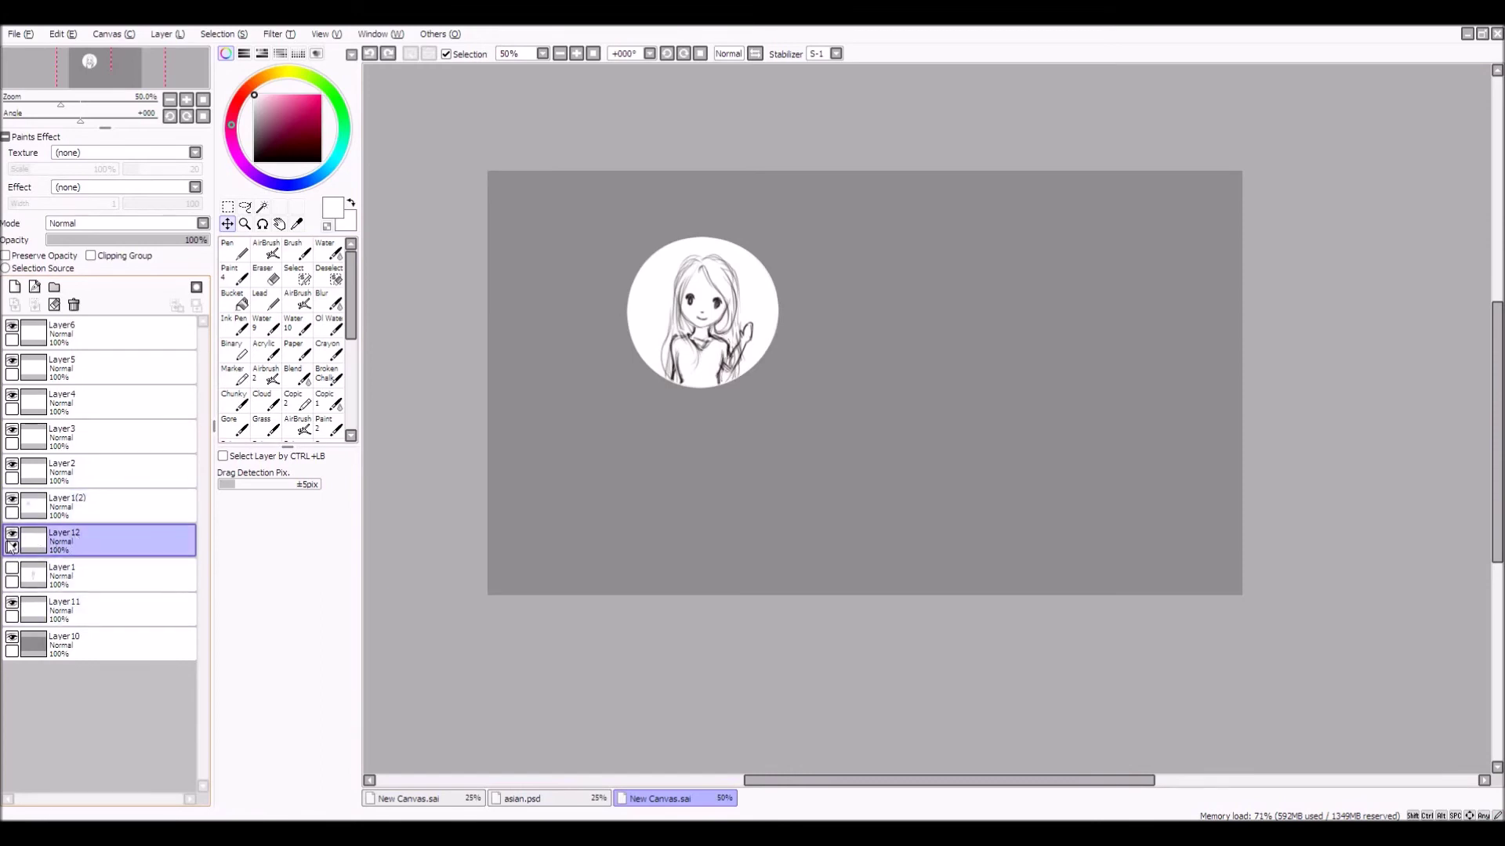
click(12, 534)
click(12, 534)
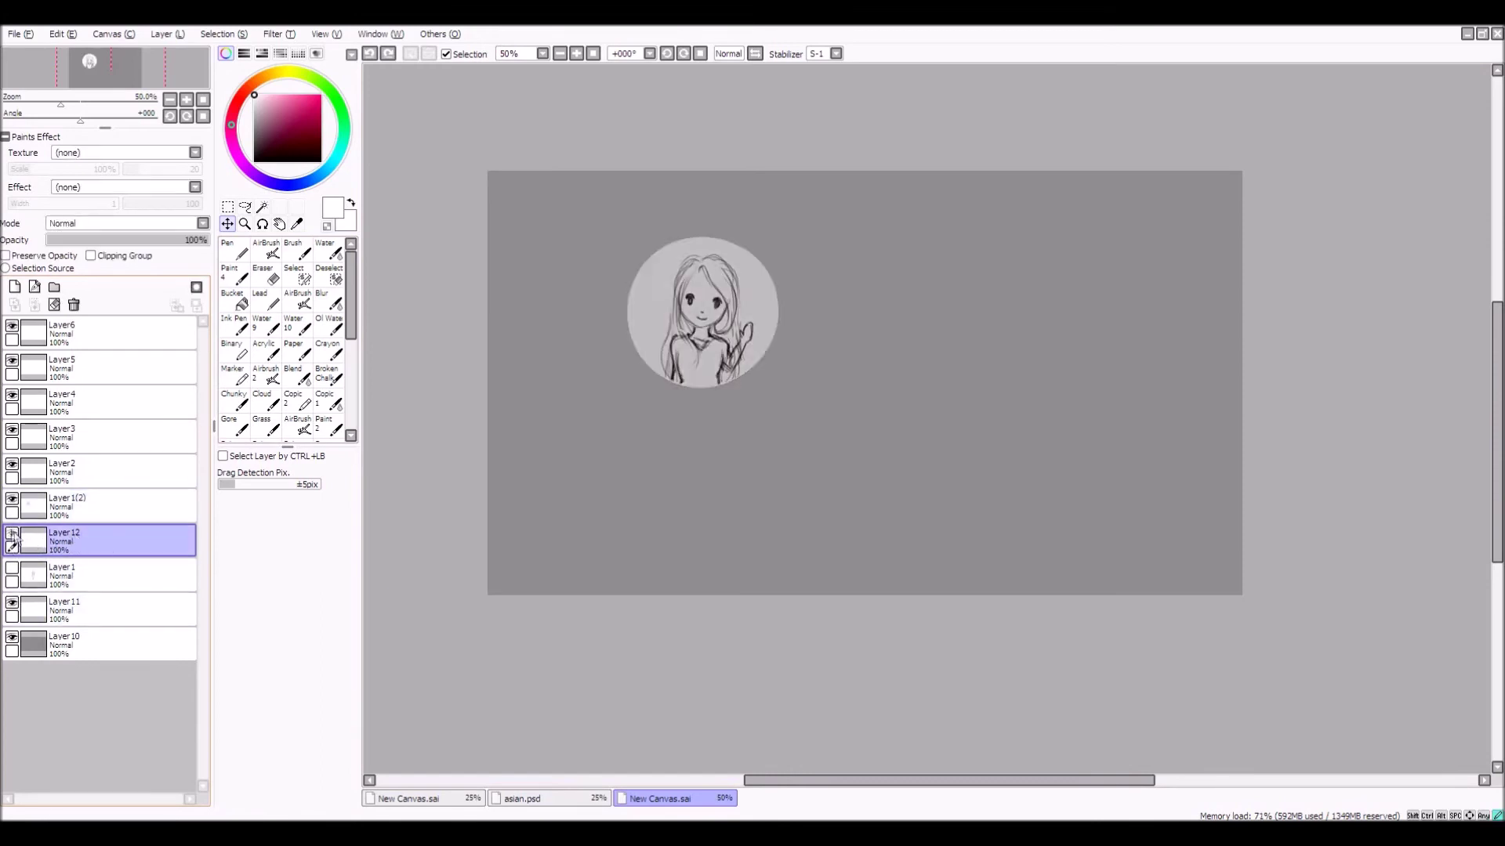
click(11, 515)
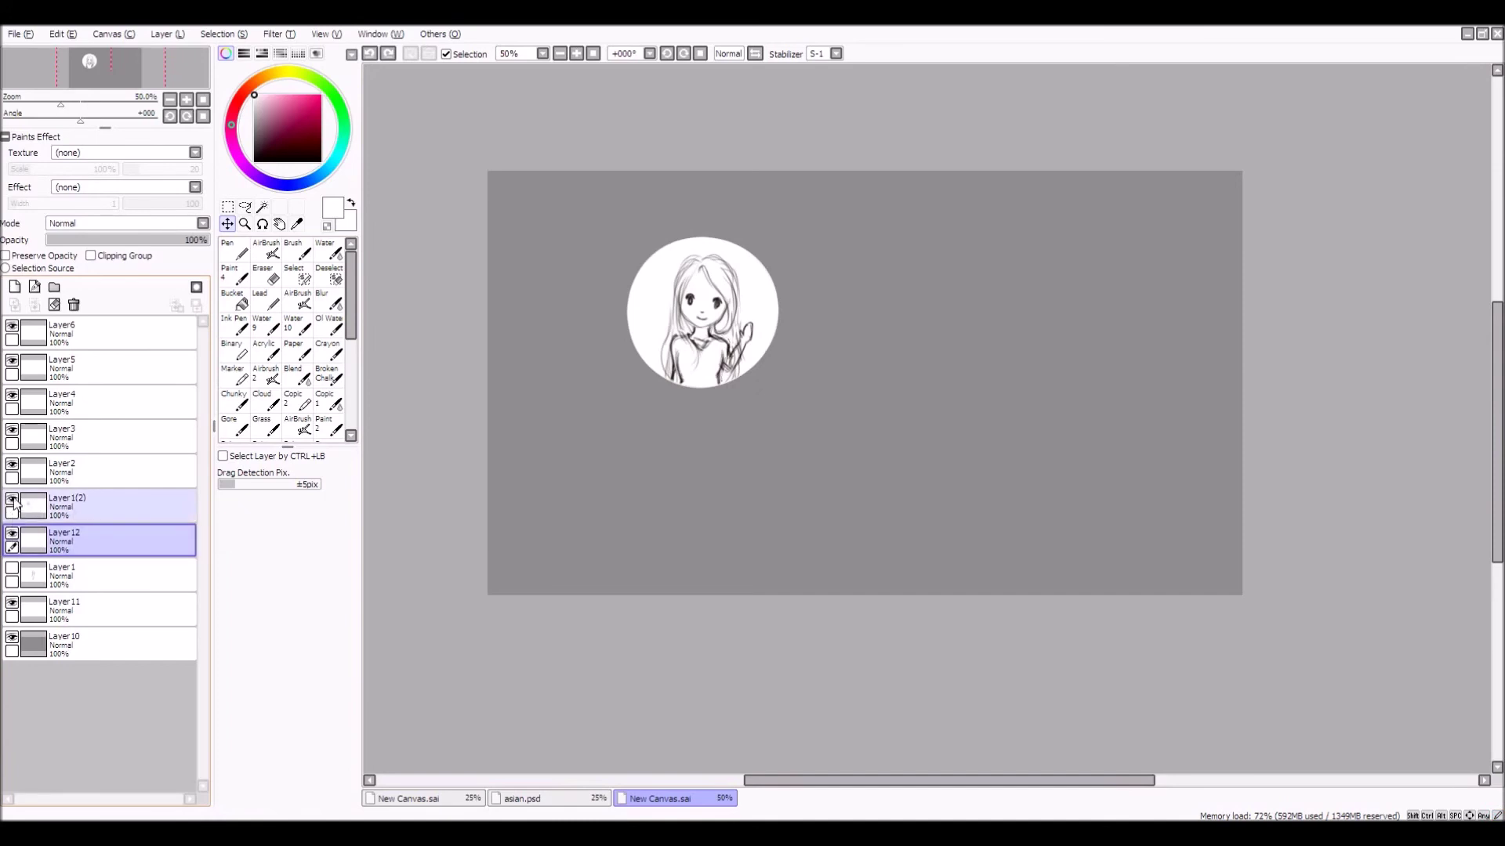
click(12, 502)
click(12, 503)
click(12, 502)
click(12, 503)
click(12, 504)
click(13, 504)
Link the sketch layer Layer 1(2) to the white circle layer
click(12, 503)
click(13, 503)
click(13, 503)
click(13, 504)
click(13, 504)
click(13, 505)
click(14, 512)
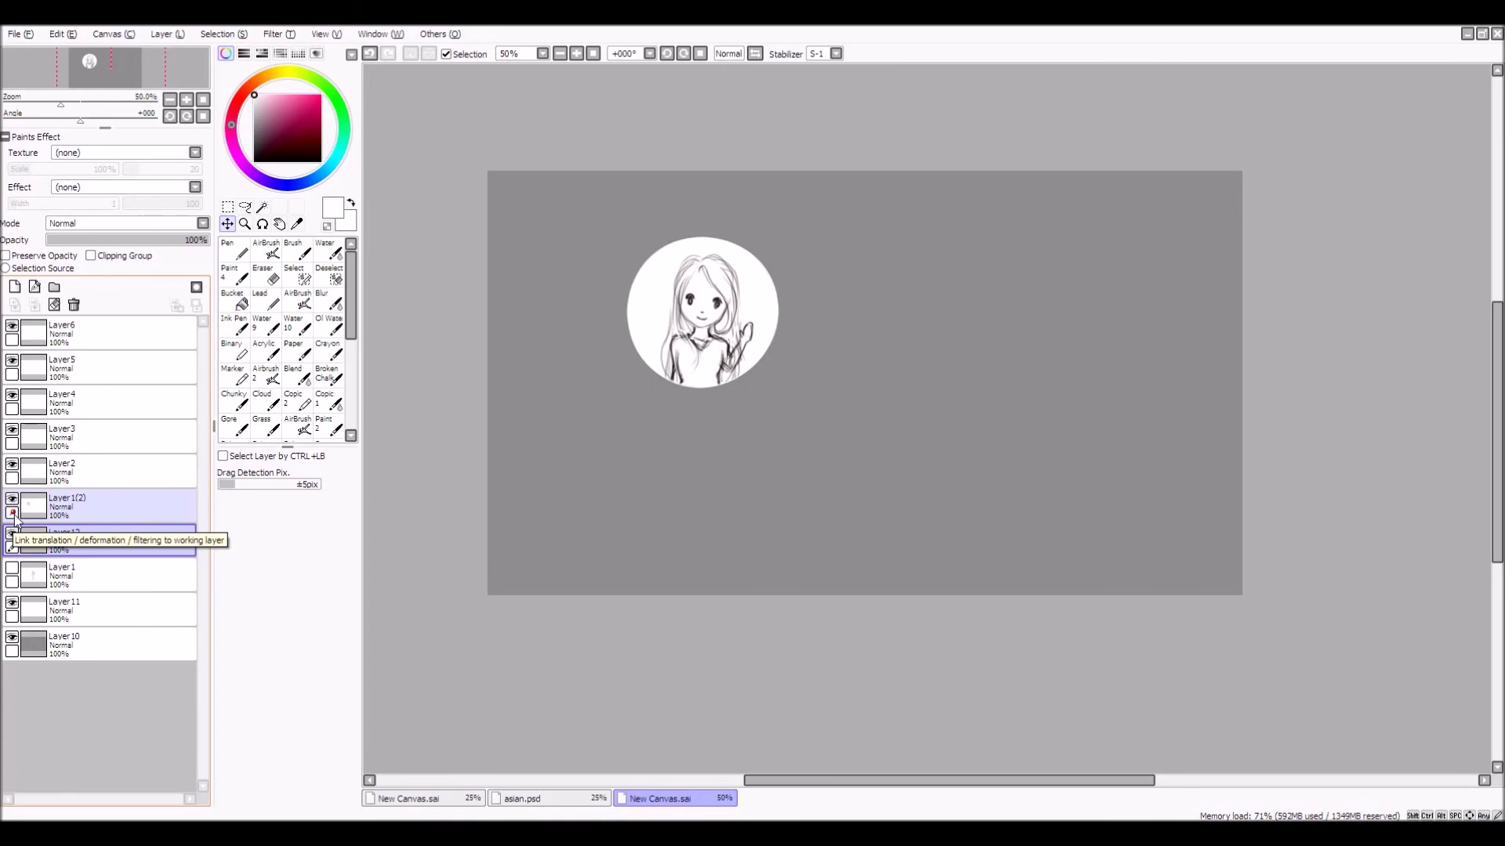
Shift the linked sketch and circle right, then enlarge them together with Ctrl+T
click(261, 207)
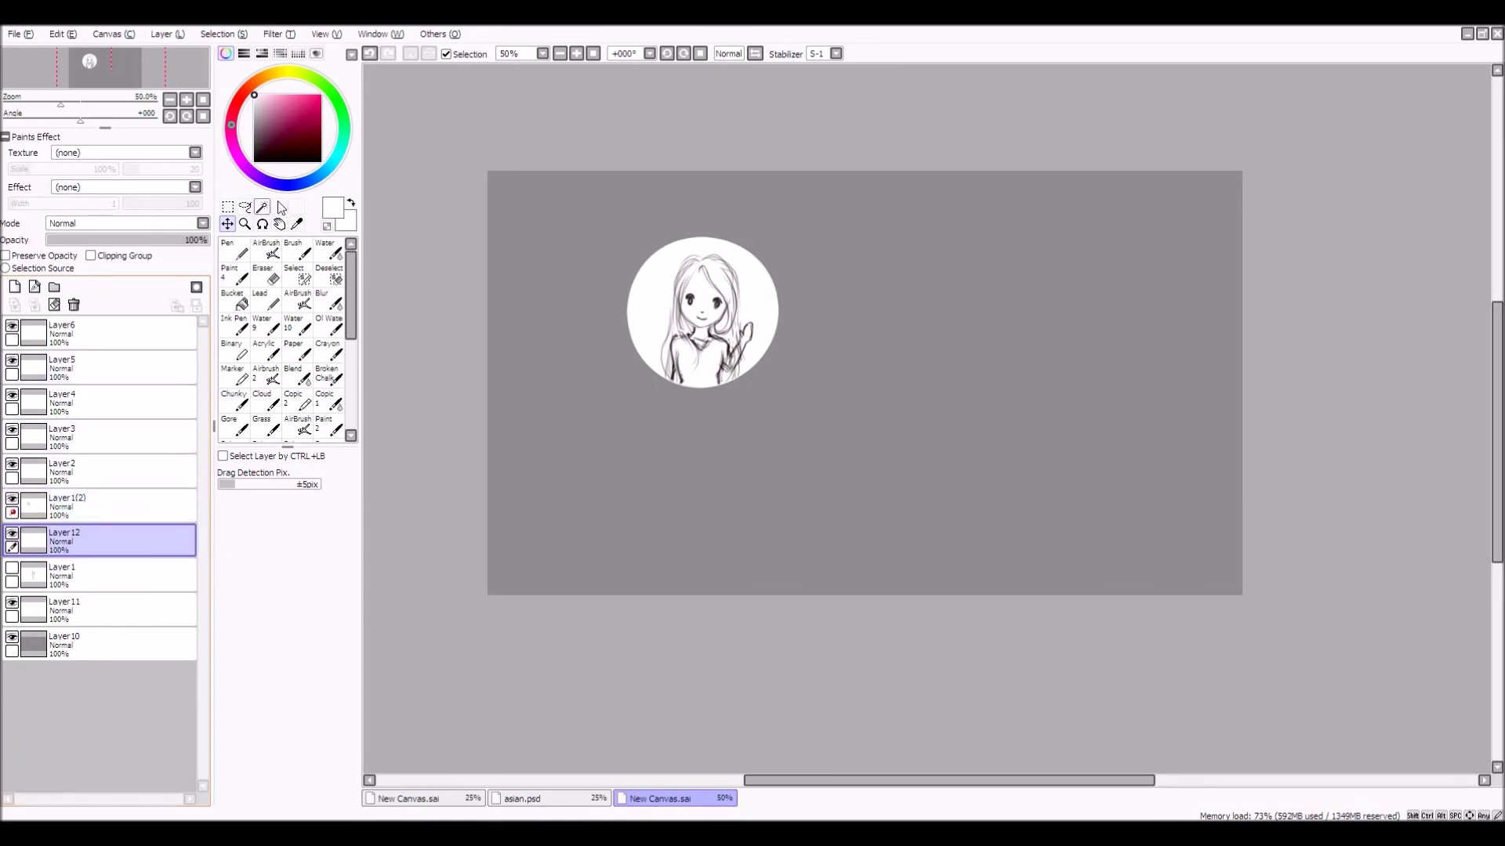
mouse_move(694, 322)
mouse_down()
mouse_move(845, 345)
mouse_move(820, 346)
mouse_up()
click(229, 206)
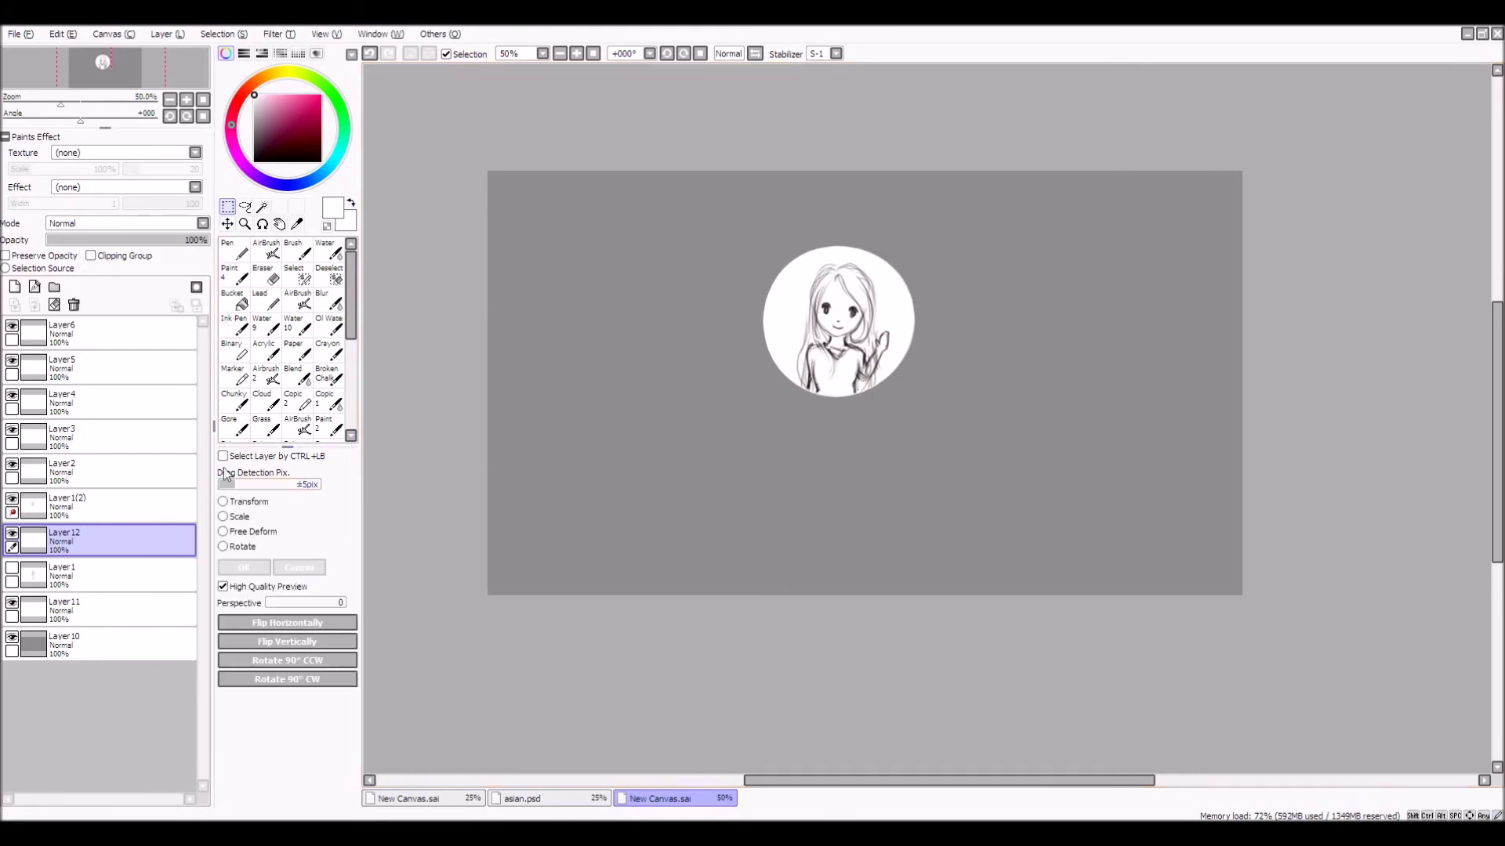
click(225, 501)
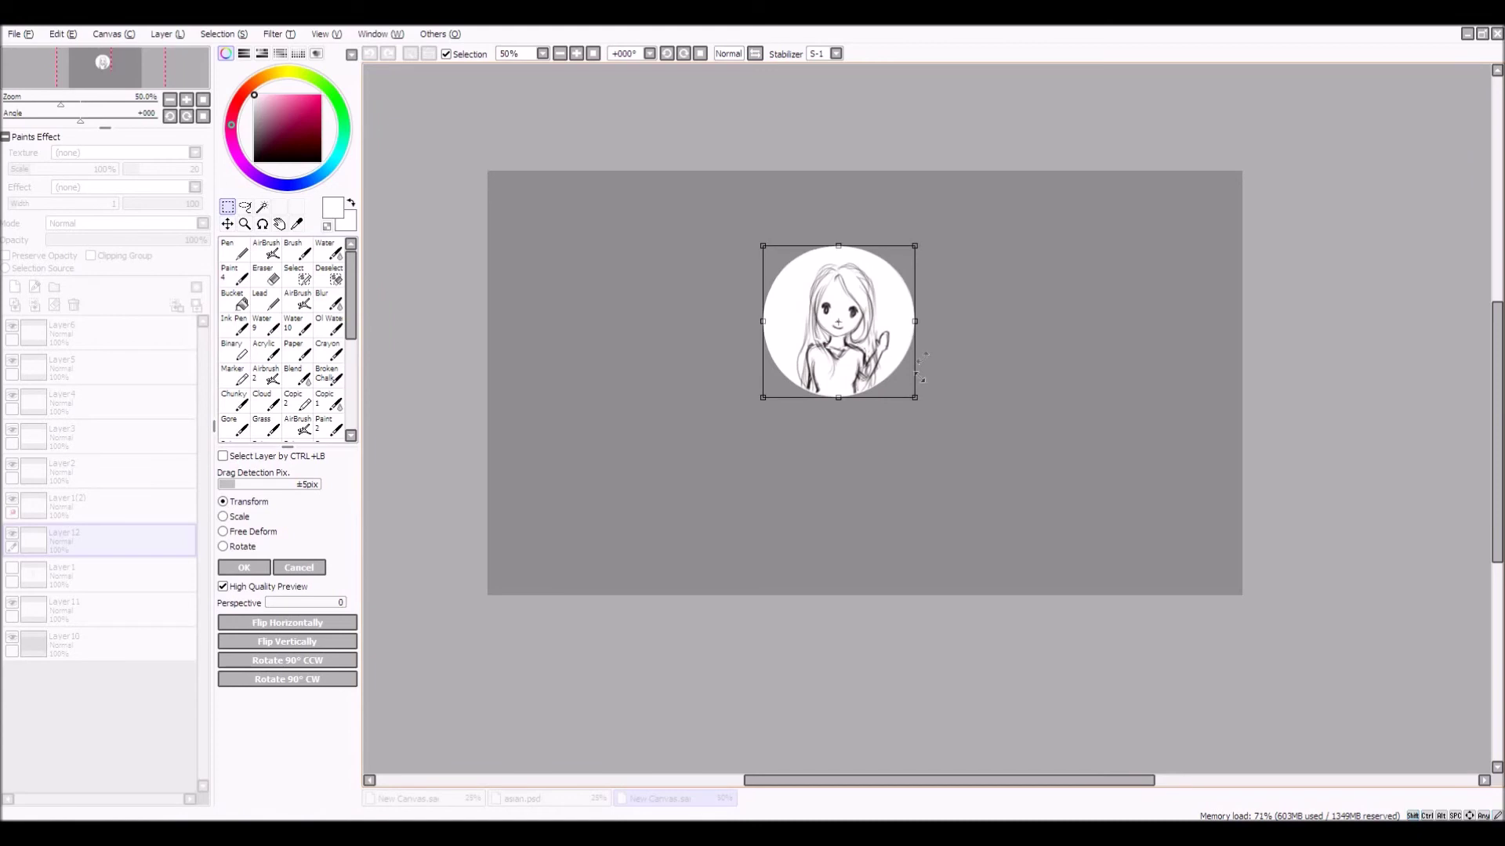
mouse_move(921, 392)
mouse_down()
mouse_move(960, 482)
mouse_move(872, 344)
mouse_move(1030, 499)
mouse_move(989, 471)
mouse_up()
drag(871, 363, 834, 357)
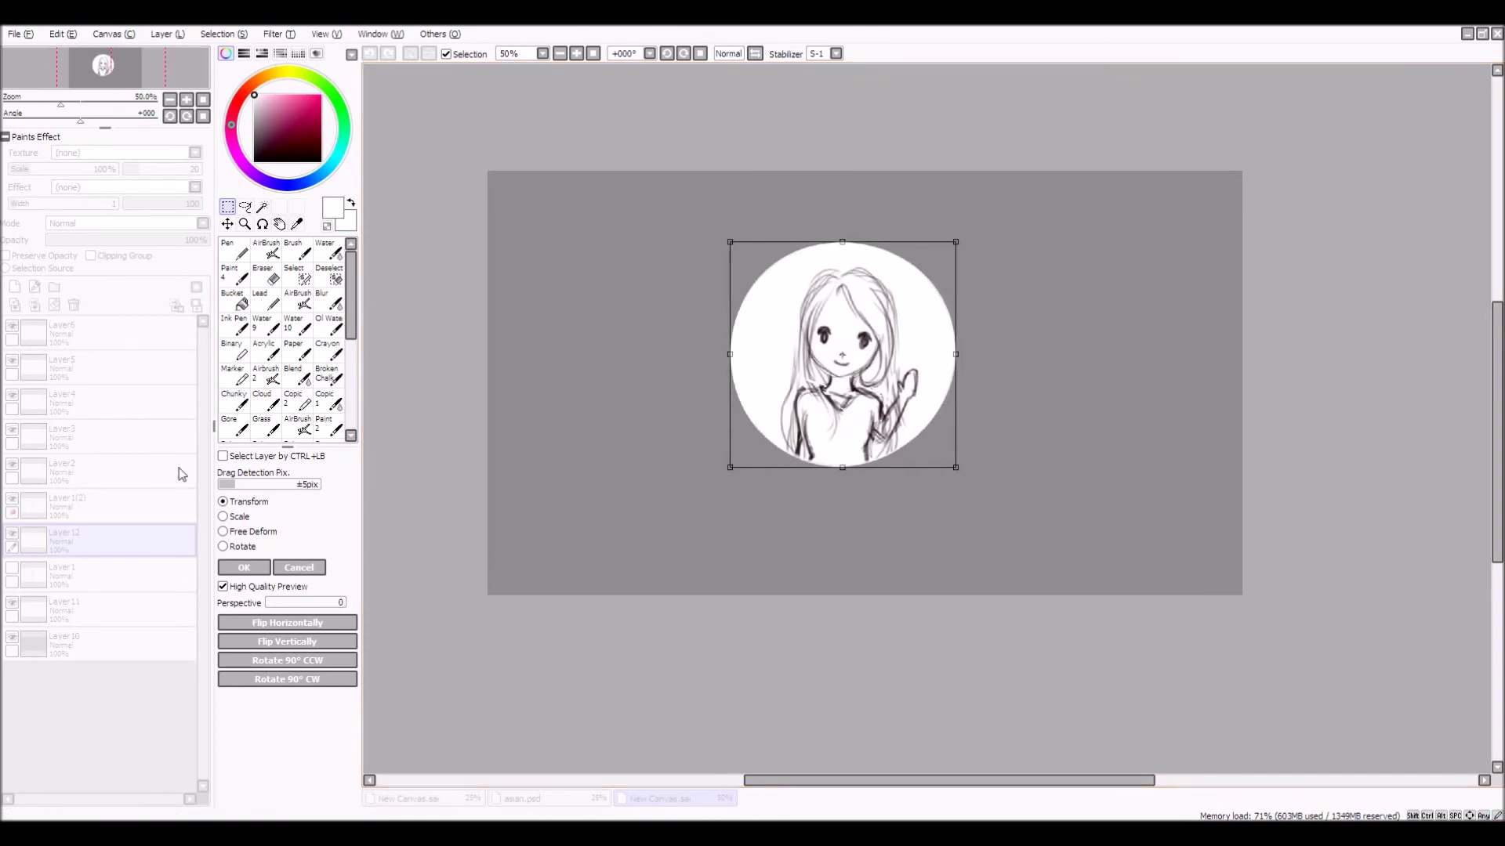
click(244, 567)
click(132, 508)
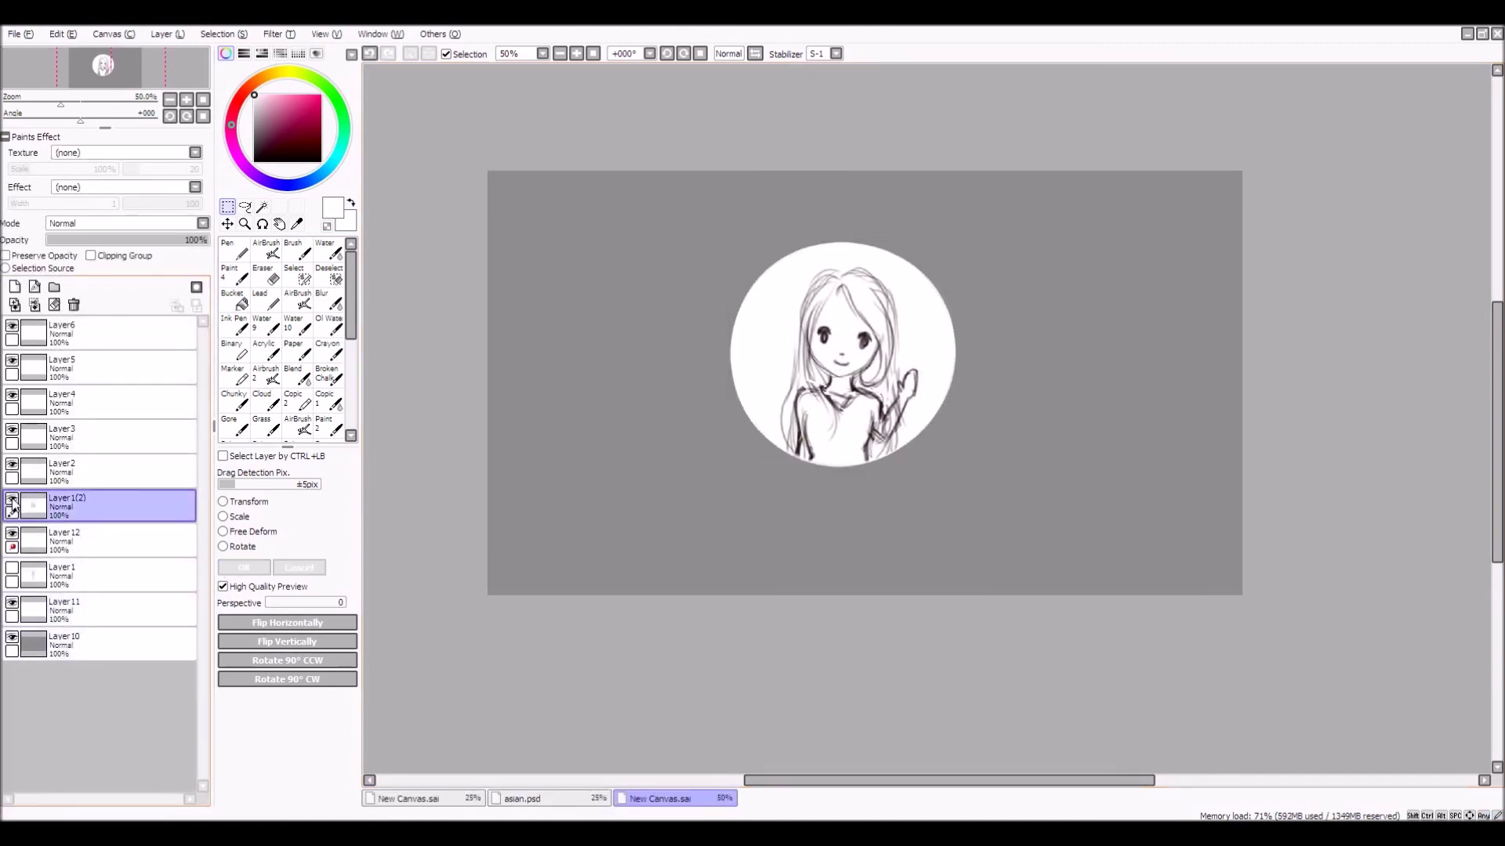
Lasso an area around the sketch and make Layer 1(2) the working layer
click(245, 207)
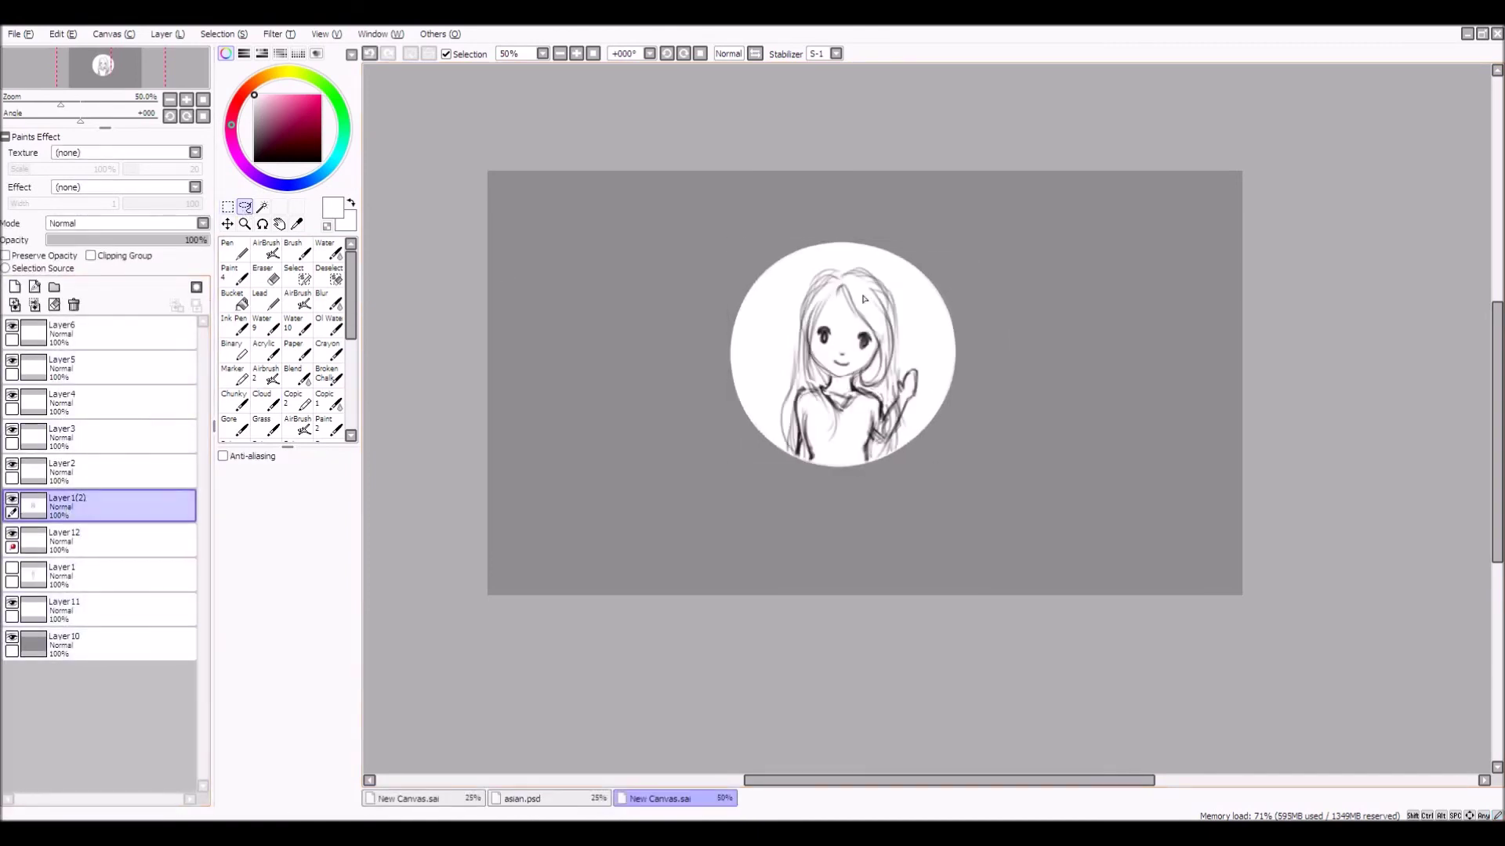
drag(966, 239, 605, 456)
drag(961, 264, 964, 261)
click(12, 532)
click(12, 535)
click(12, 534)
click(12, 535)
click(65, 511)
click(12, 499)
click(11, 499)
click(12, 500)
click(12, 499)
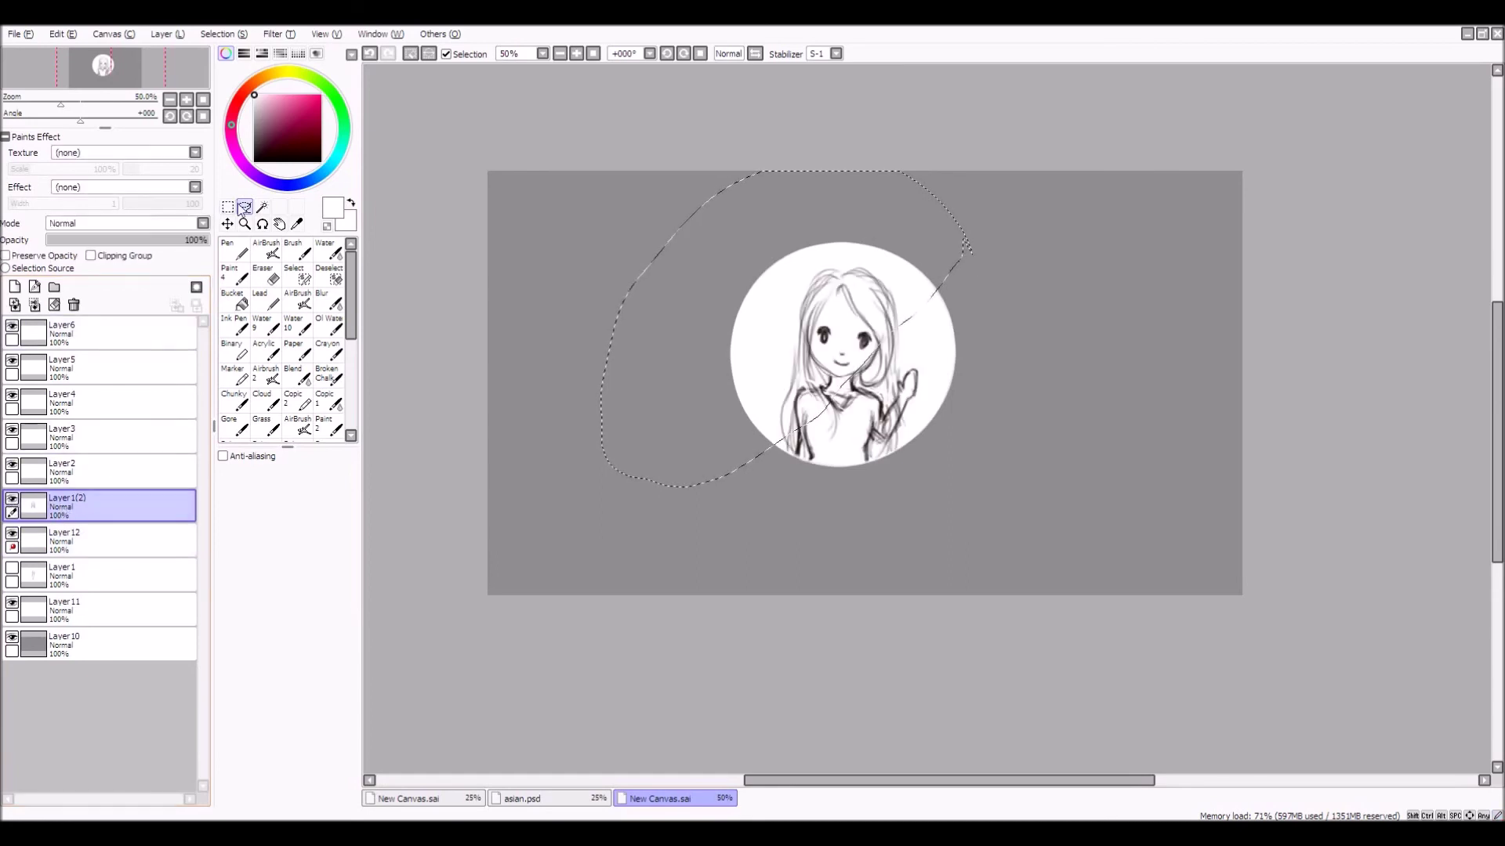
Try scaling the lassoed sketch with Ctrl+T, then cancel and clear the outline
key(ctrl+t)
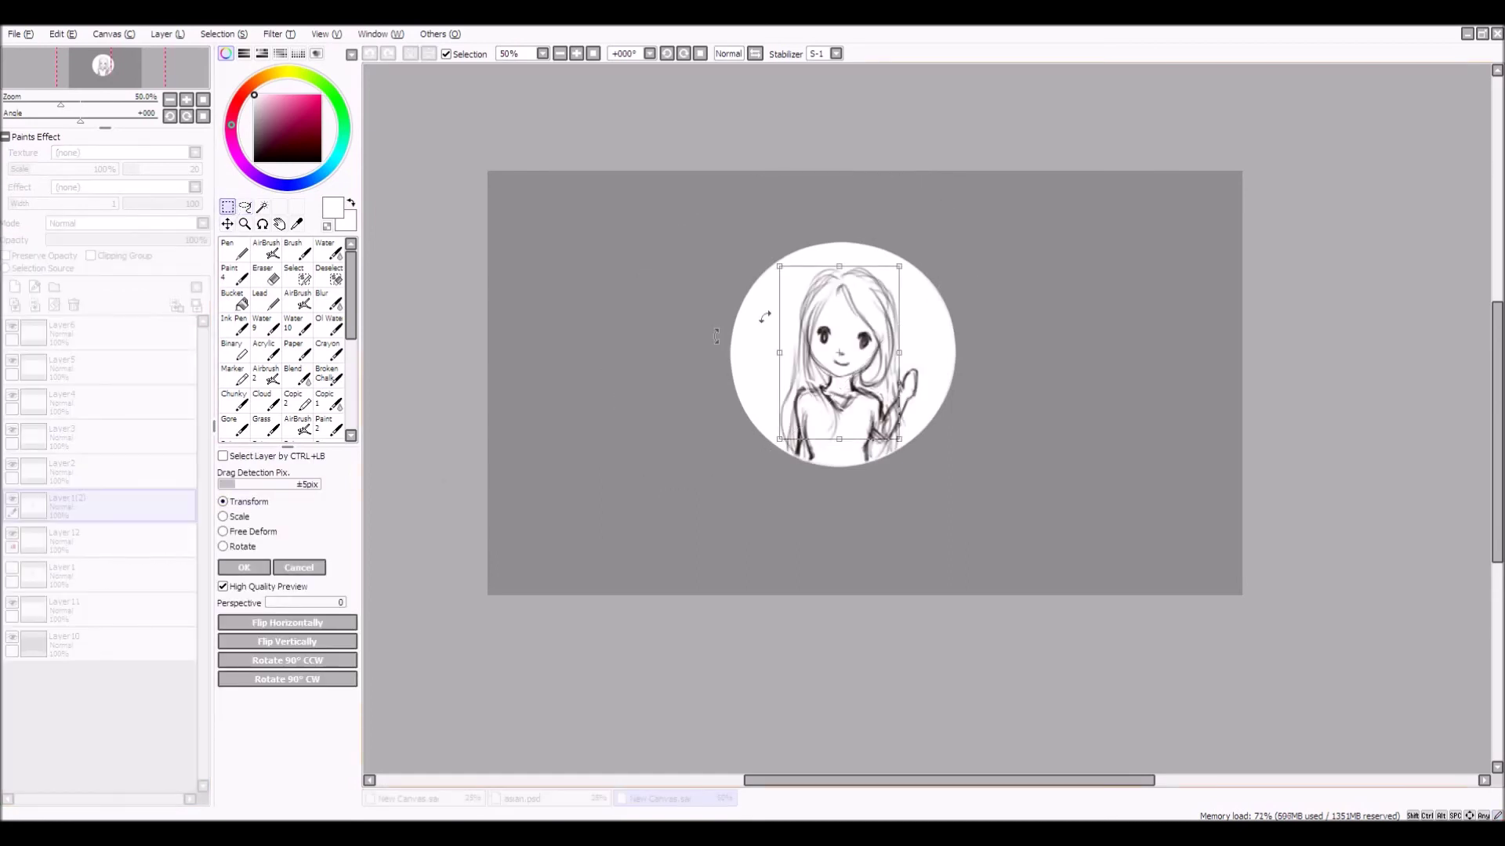
mouse_move(775, 261)
mouse_down()
mouse_move(716, 208)
mouse_move(737, 227)
mouse_up()
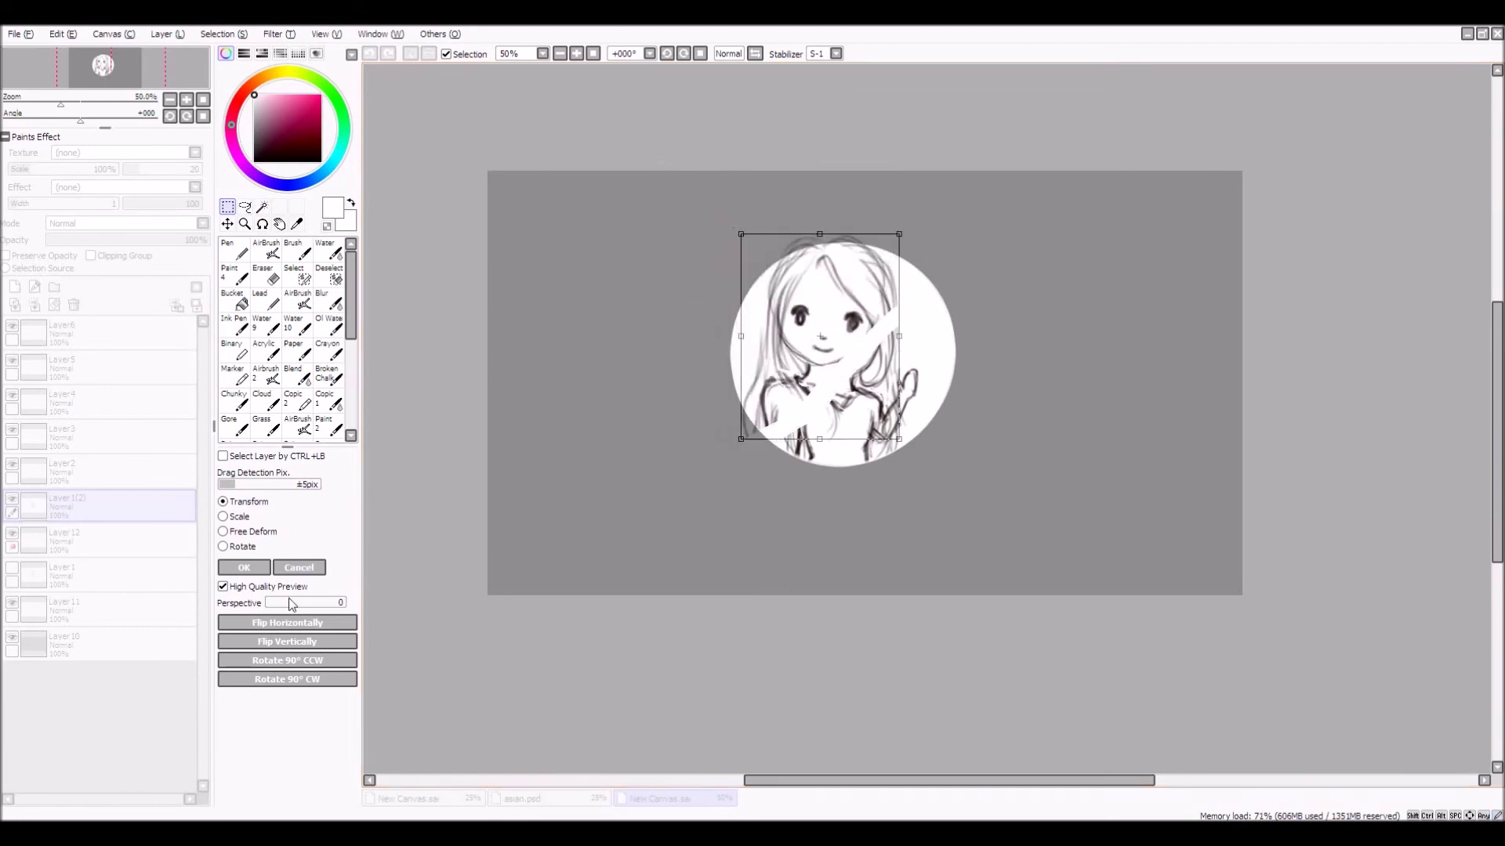
click(299, 567)
click(411, 54)
scroll(844, 295, down, 1)
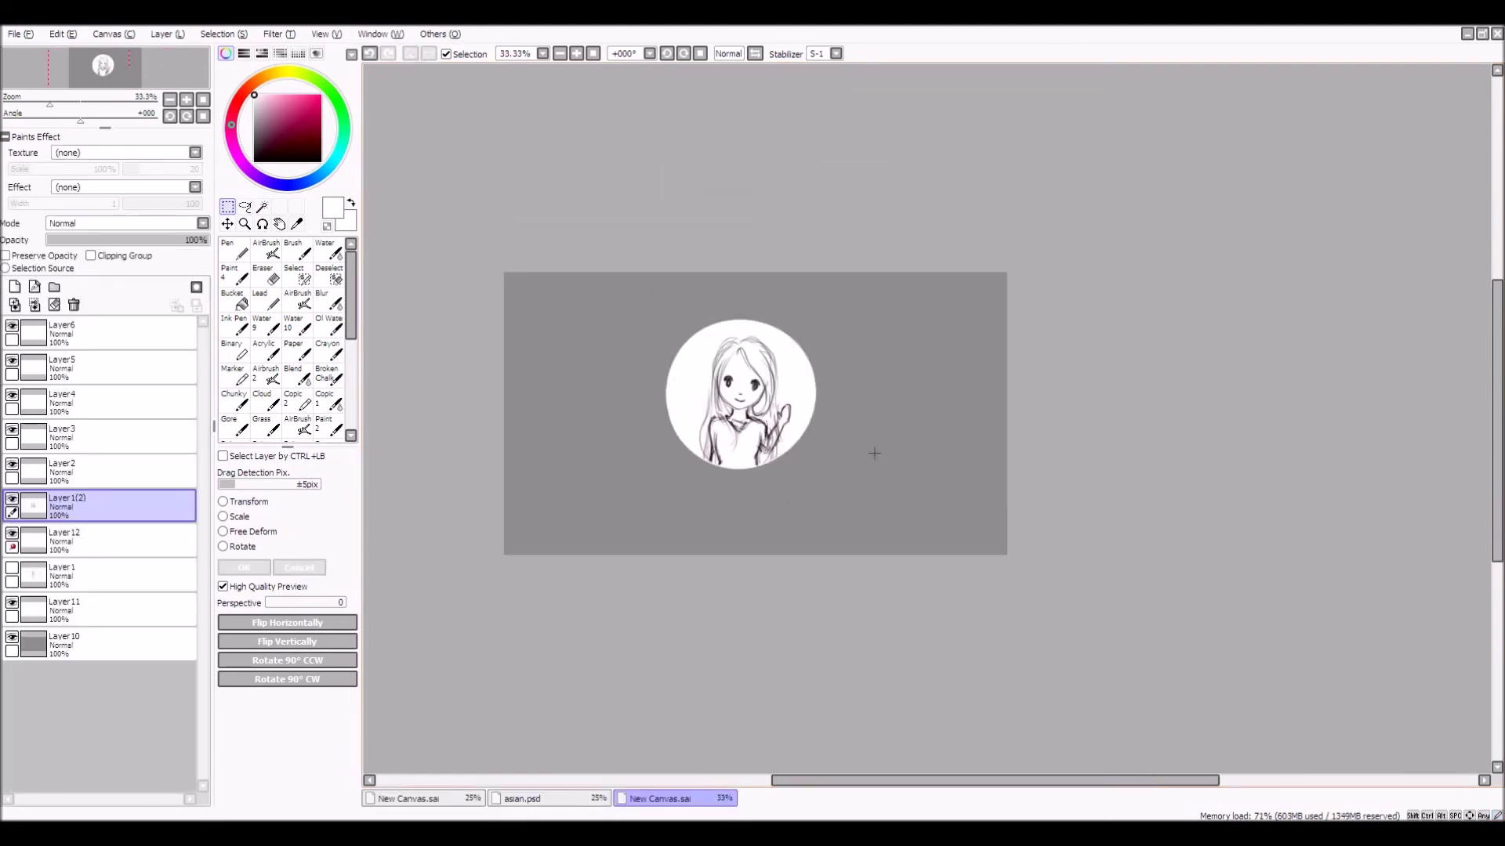
scroll(844, 296, up, 1)
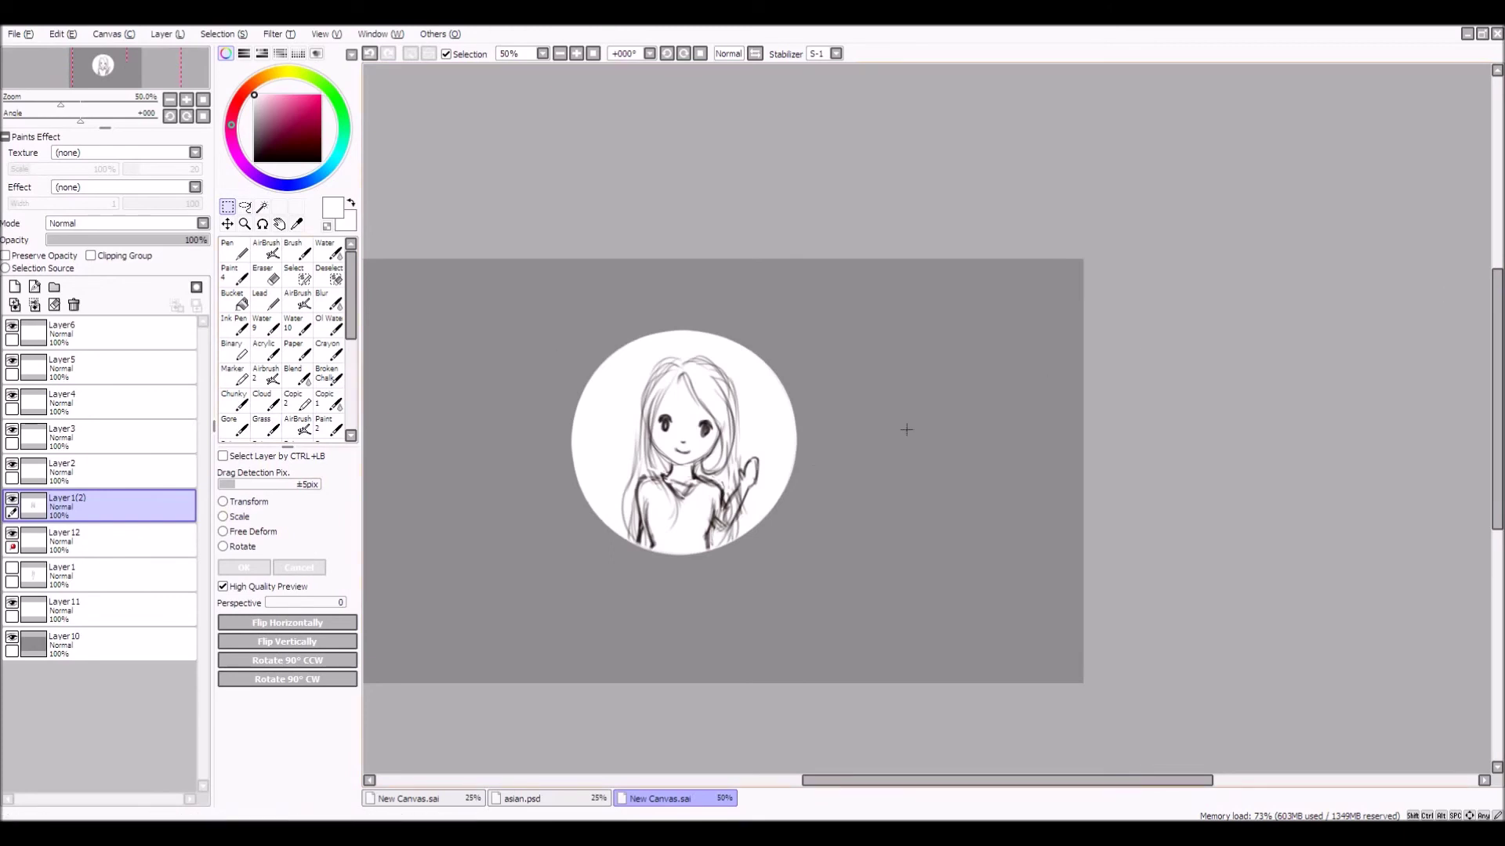
Draw a fresh lasso around the sketch and deselect it with Ctrl+D
click(246, 206)
mouse_move(561, 550)
mouse_down()
mouse_move(809, 272)
mouse_move(494, 602)
mouse_up()
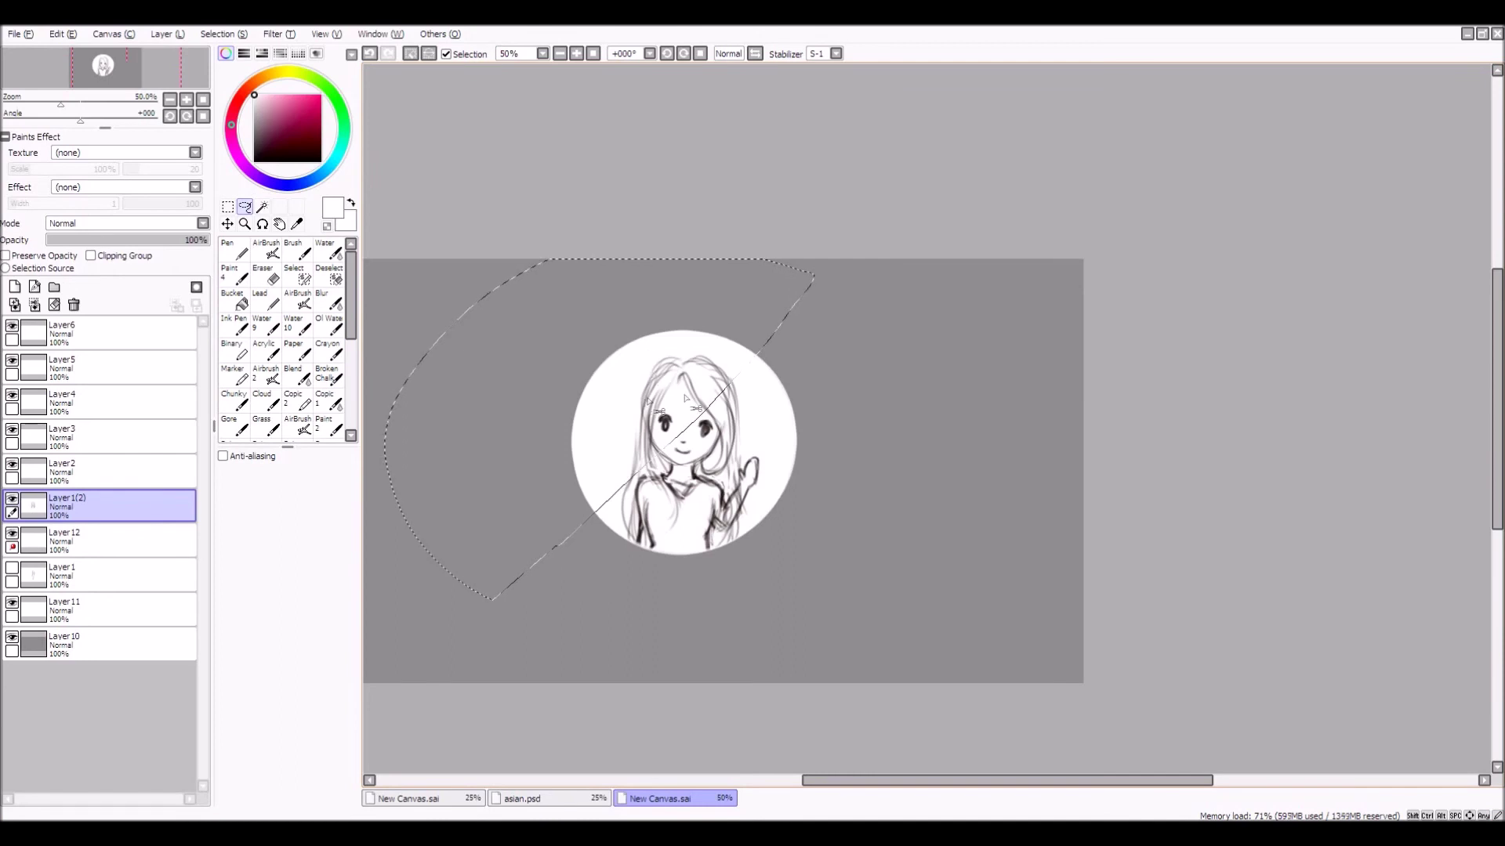
key(ctrl+d)
scroll(440, 413, down, 2)
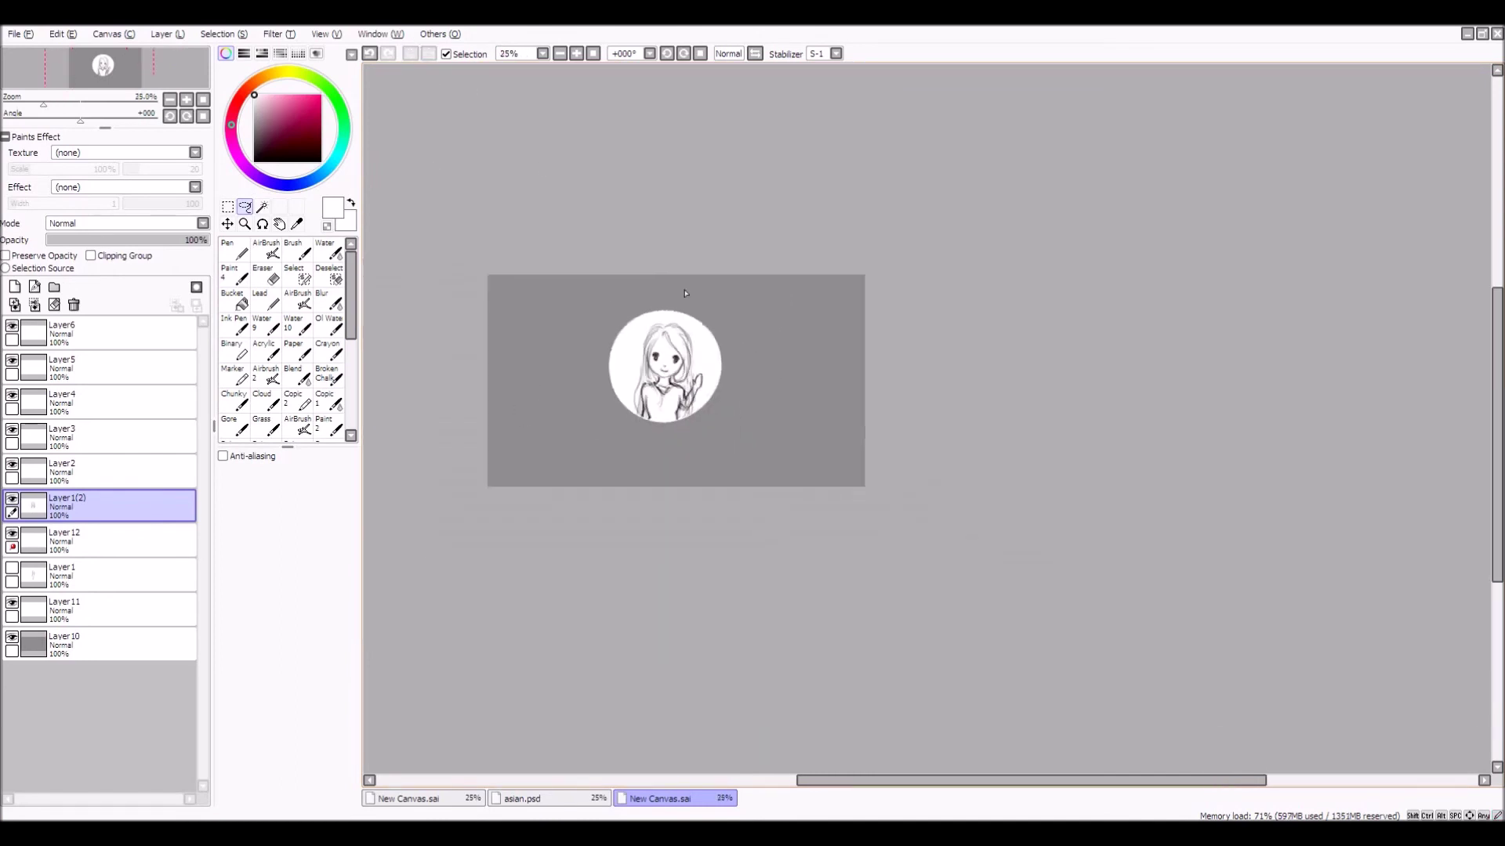
scroll(585, 251, up, 2)
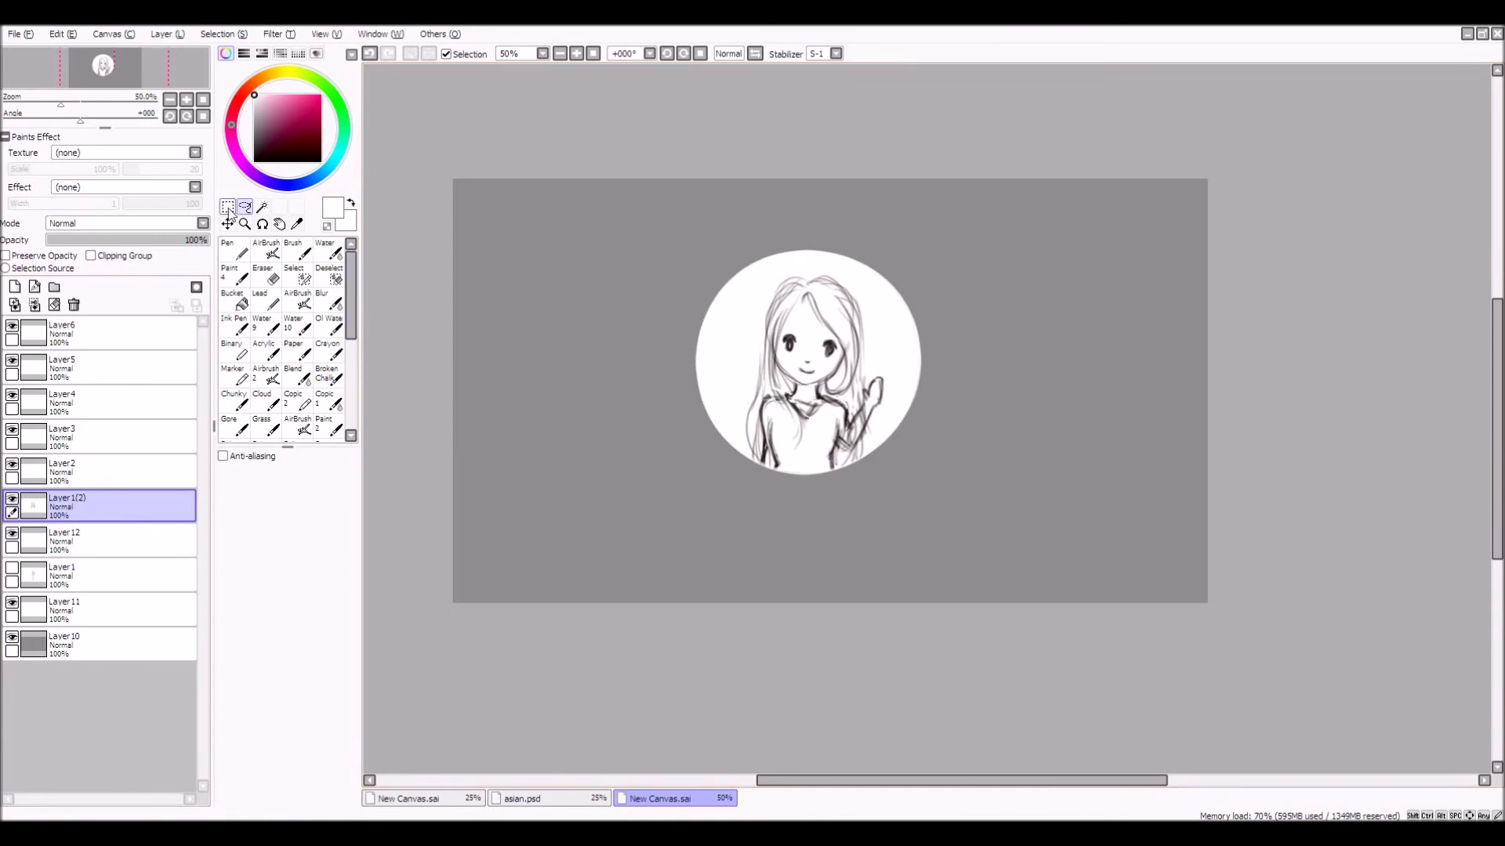
Hide the grey background layer so the canvas shows white, then start Save As
click(12, 637)
click(12, 637)
click(81, 639)
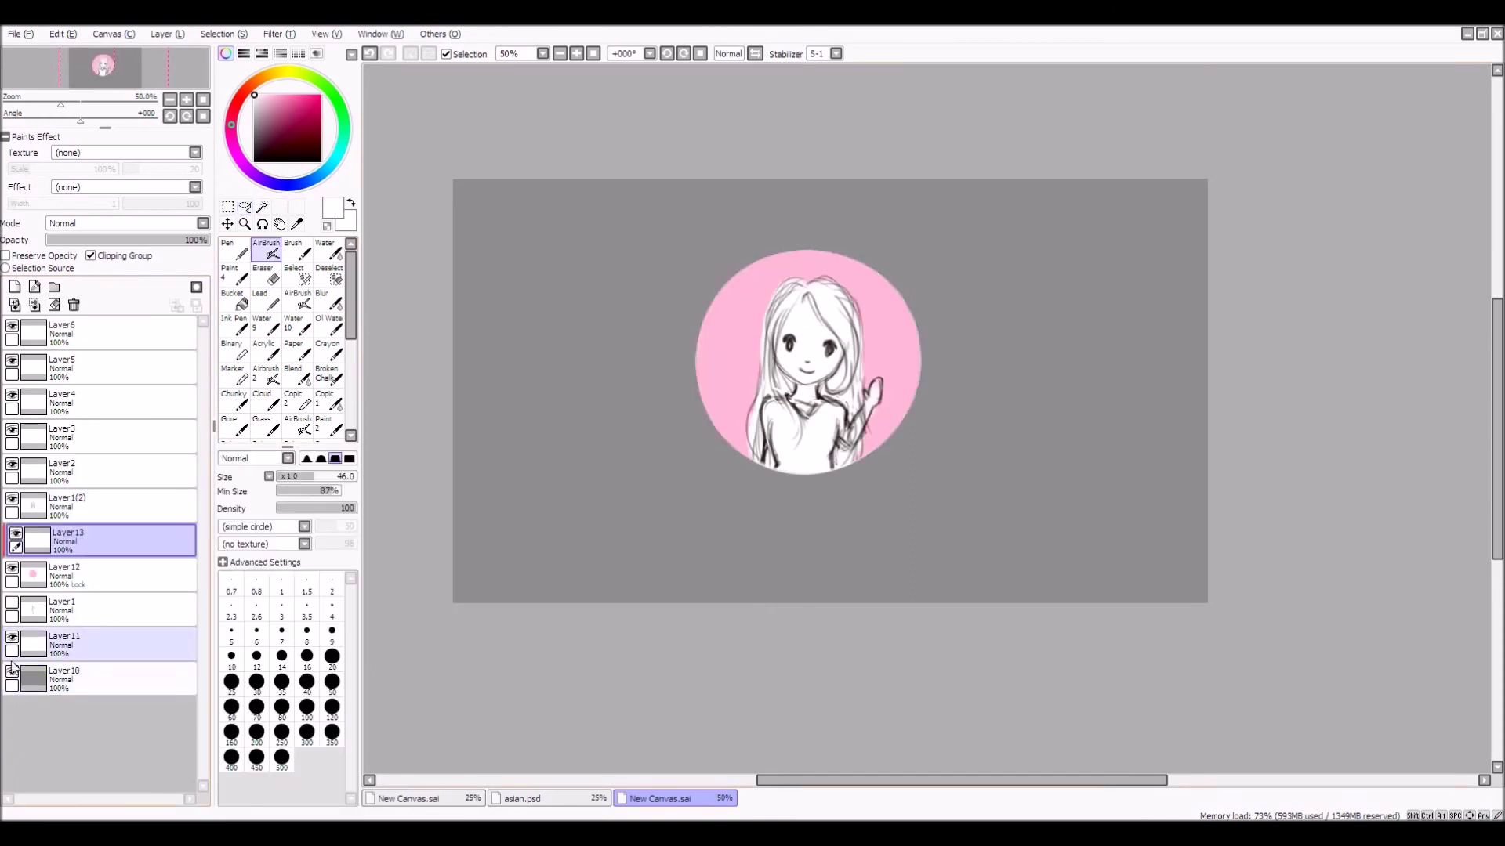
click(12, 672)
click(11, 672)
click(12, 672)
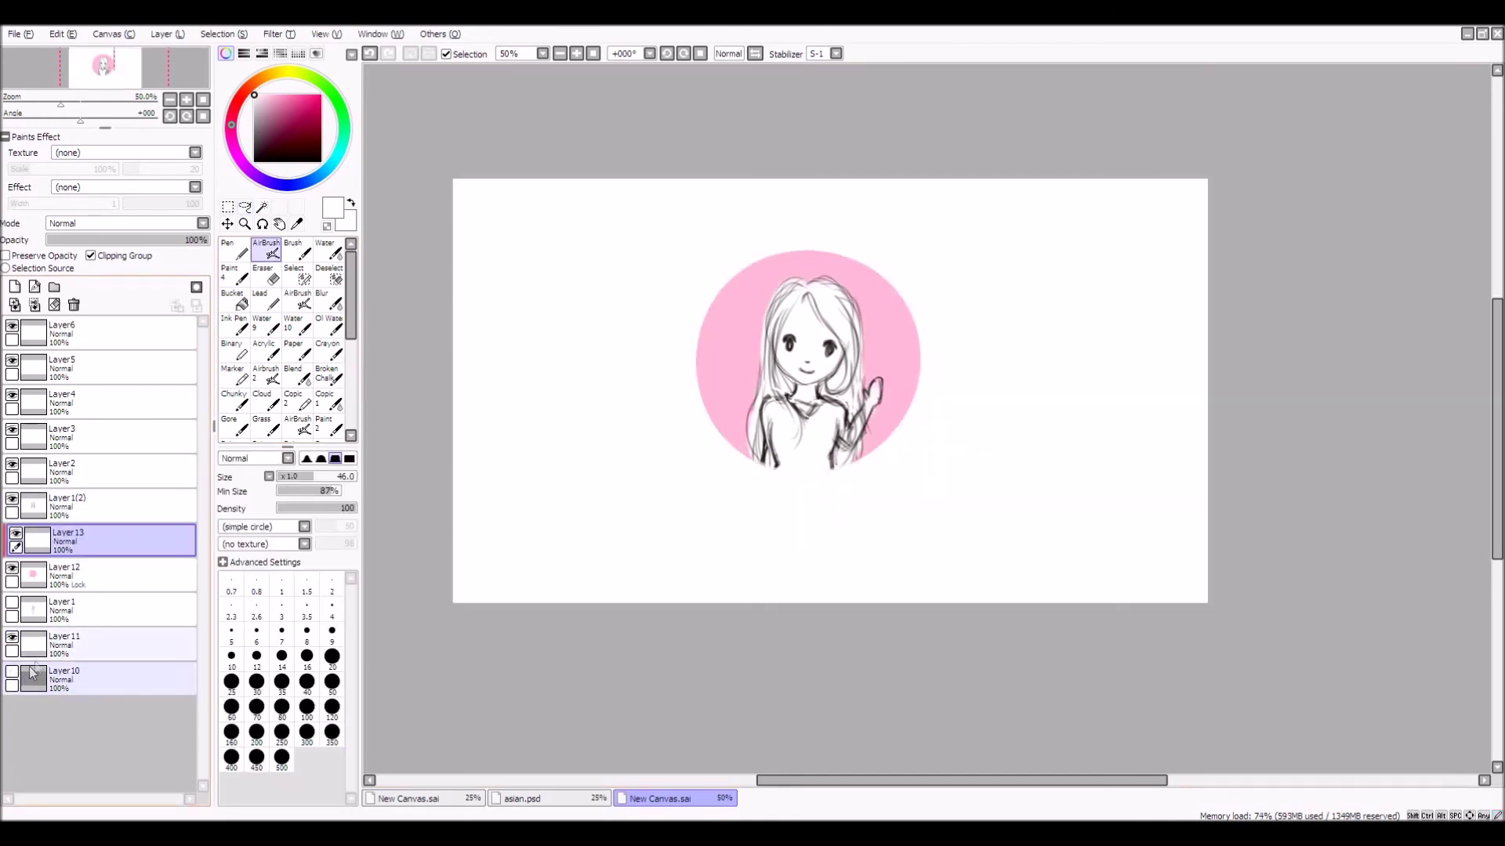
click(20, 35)
click(49, 149)
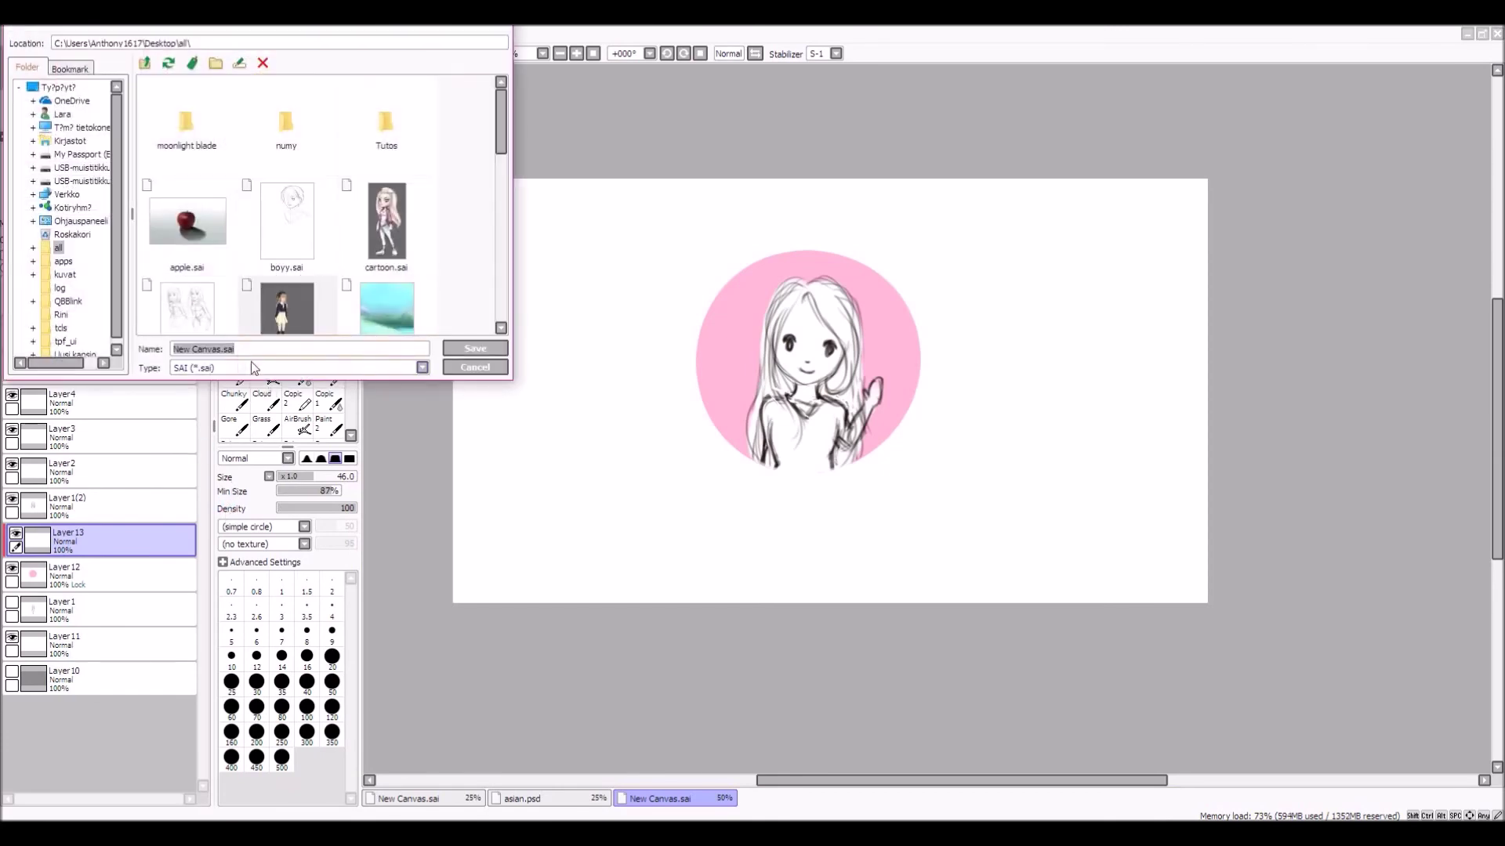
Reopen the Save As dialog and set the file type to PNG (*.png)
double_click(385, 30)
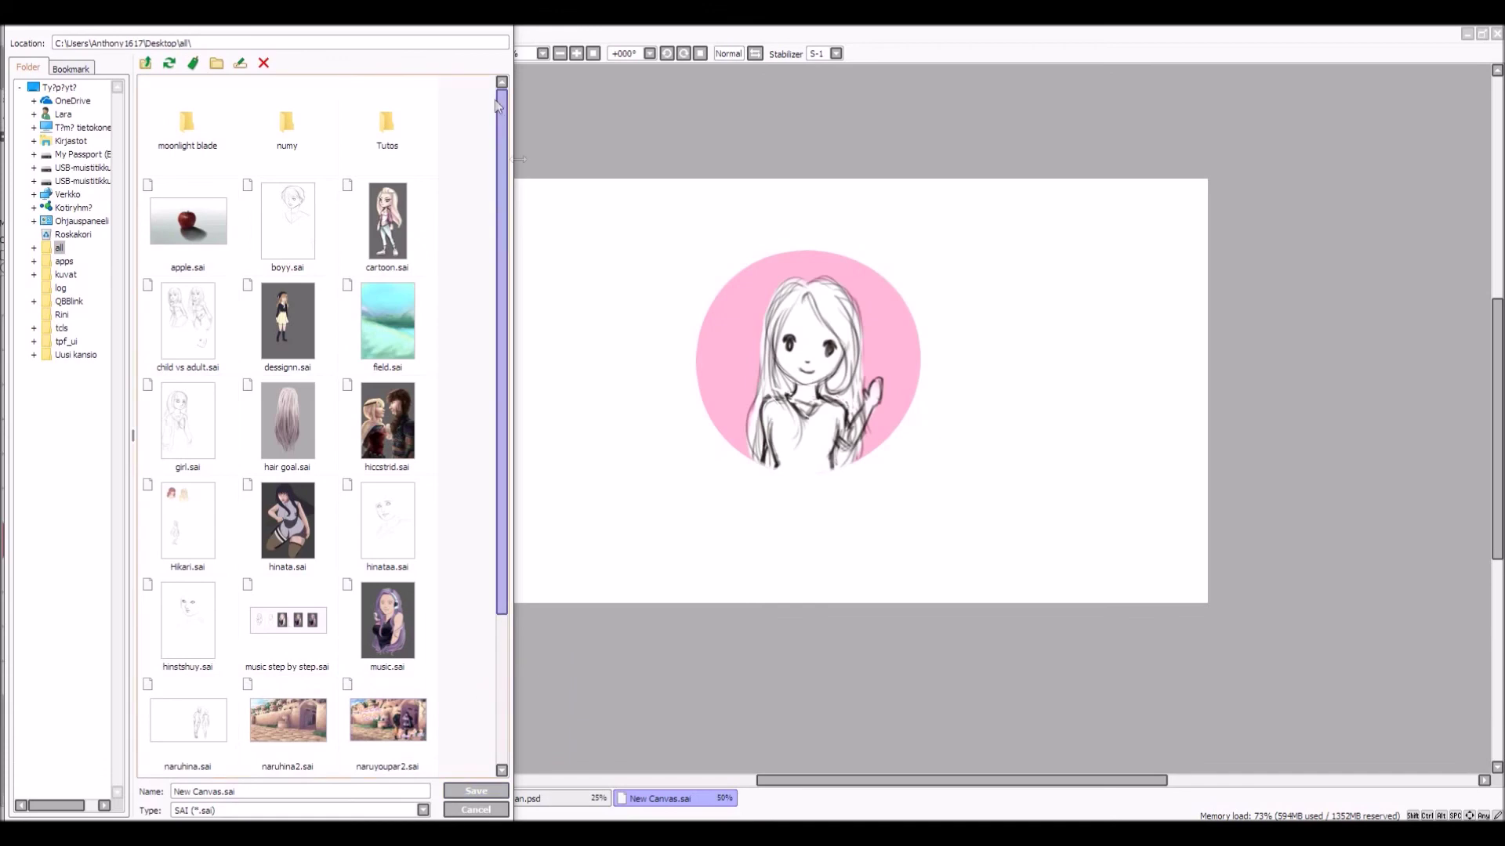
click(484, 28)
click(35, 39)
click(31, 152)
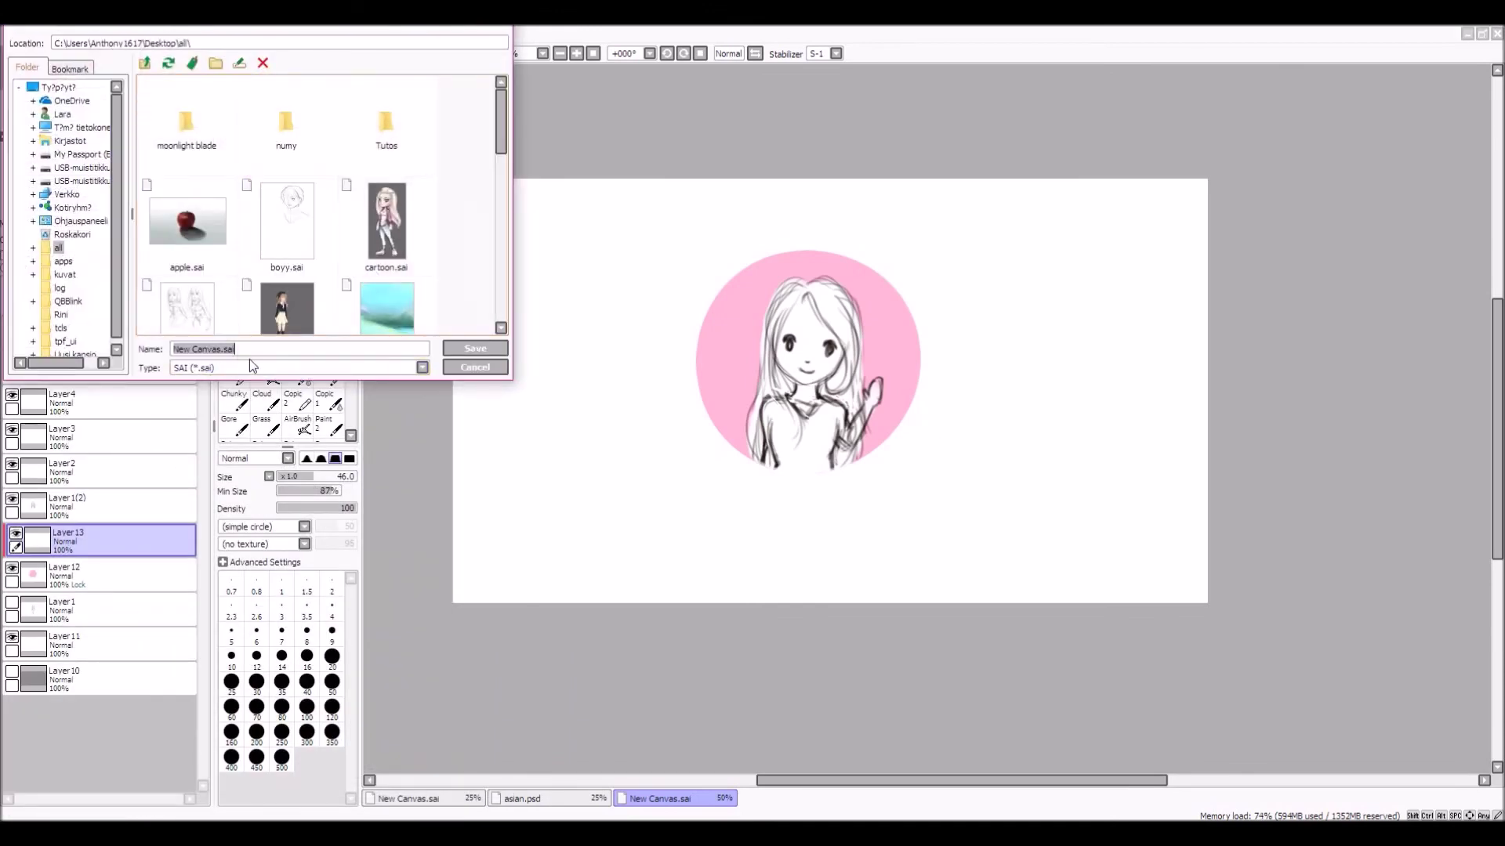
click(211, 369)
click(202, 433)
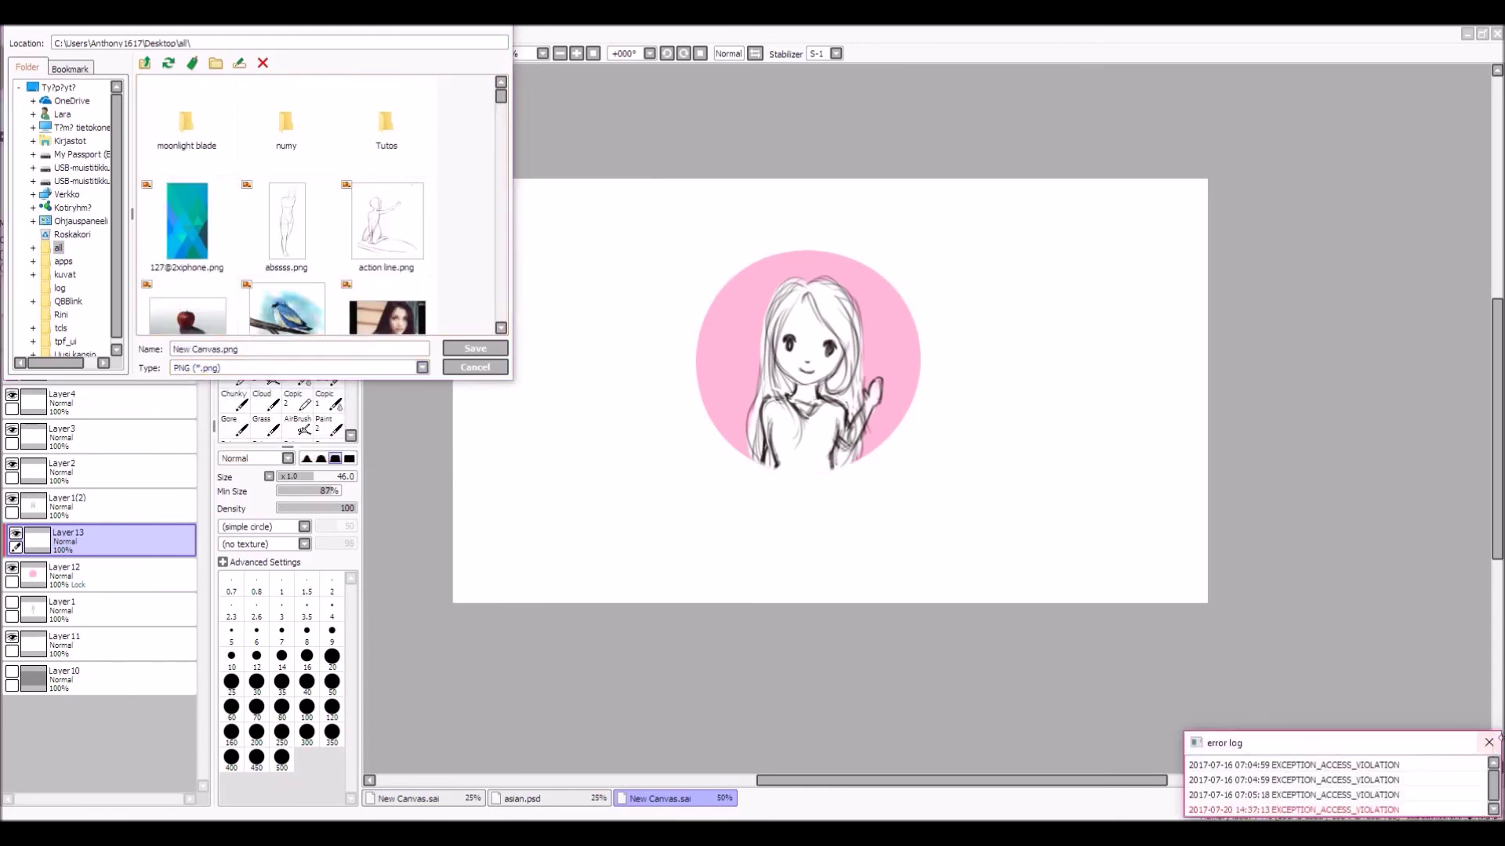
Save as 'girlsslss' with 32bpp ARGB opacity, then dismiss the saving-failed error
click(1488, 742)
click(256, 351)
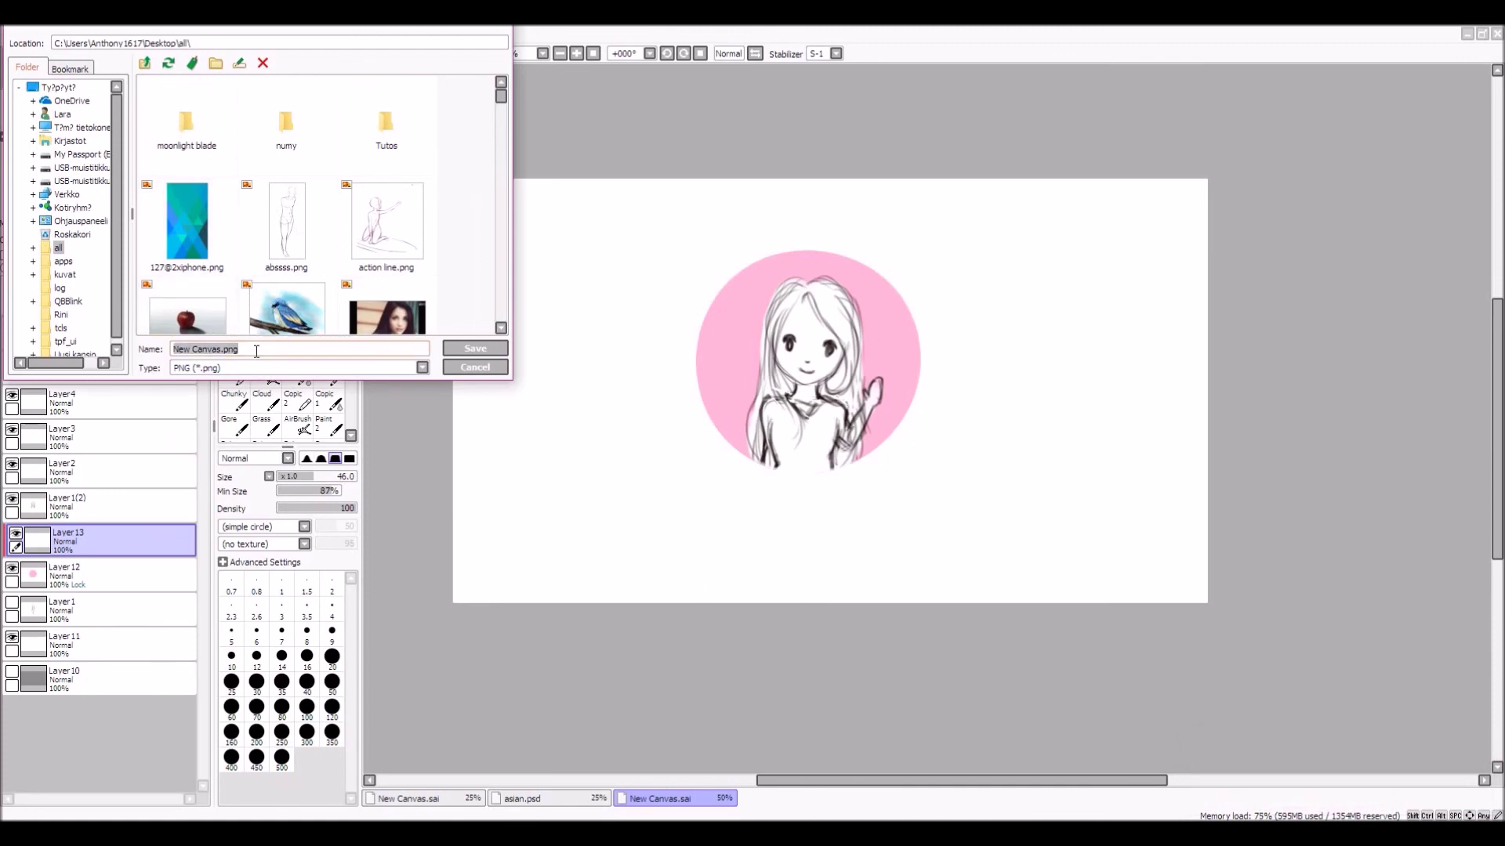
text(girlsslss)
key(Return)
click(693, 345)
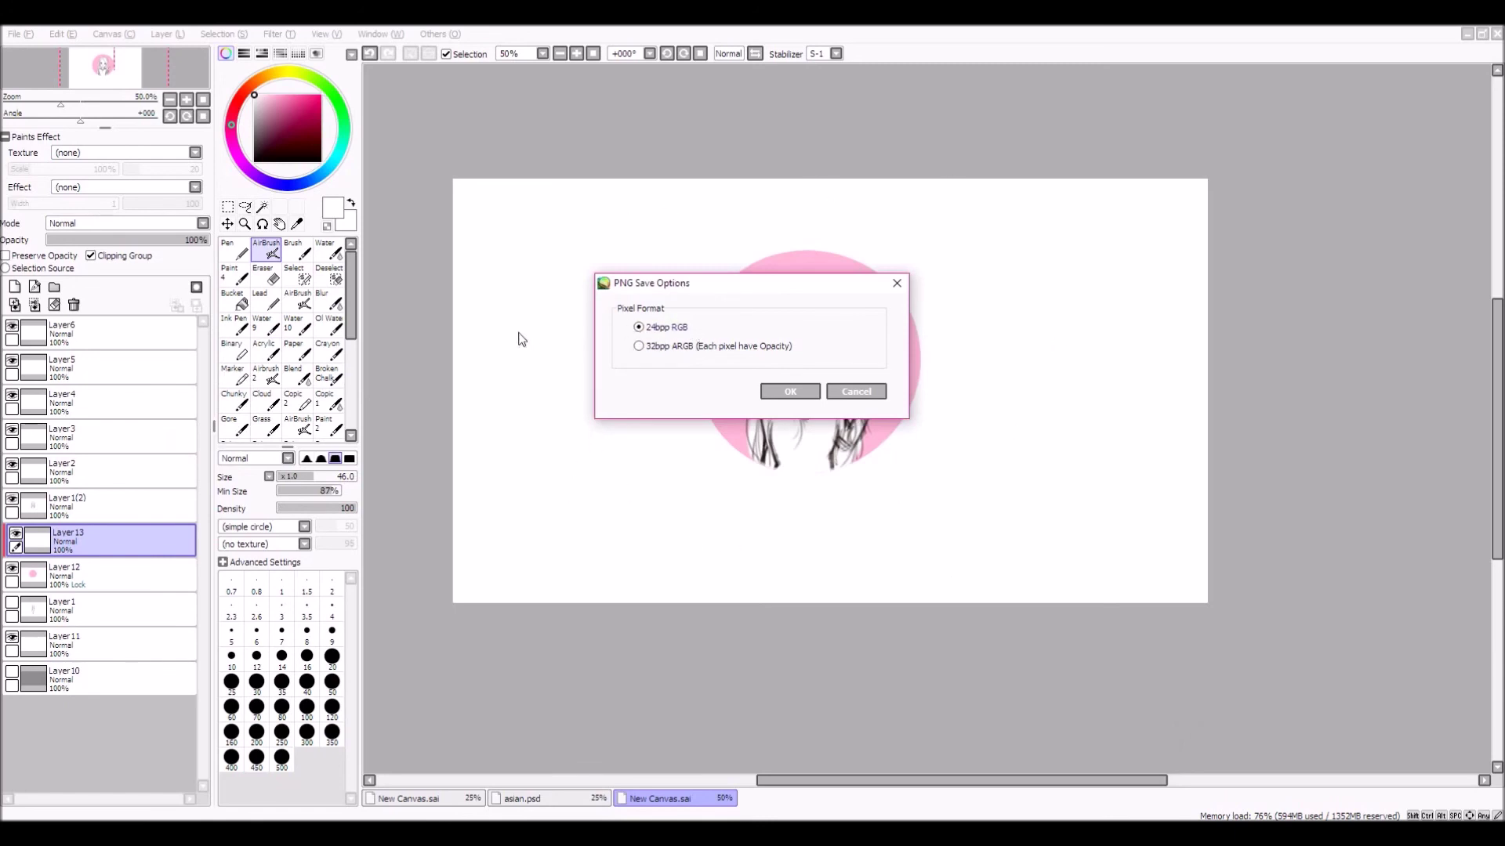
click(675, 348)
click(788, 391)
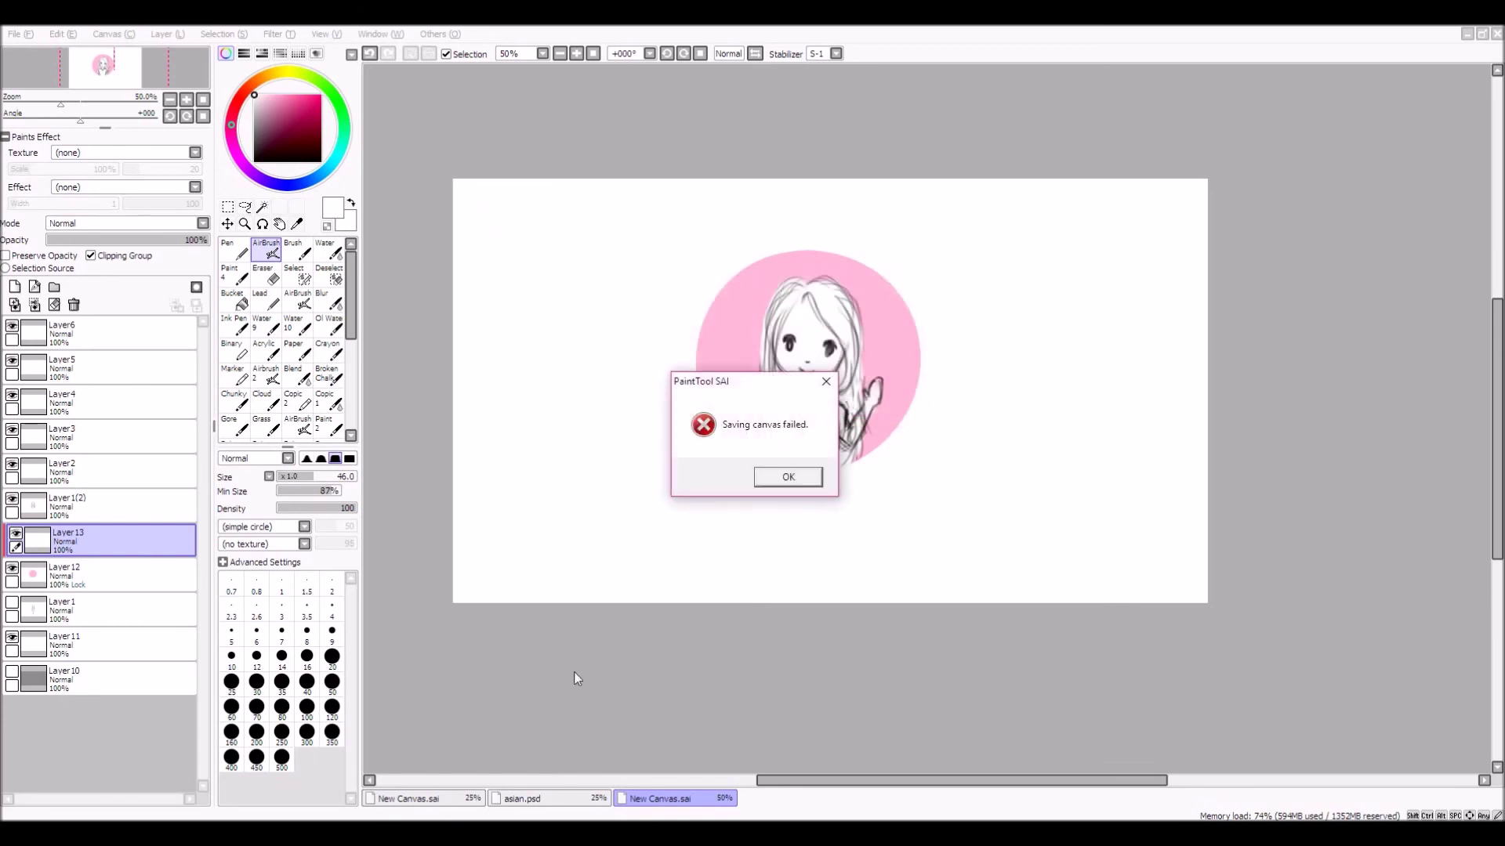
click(789, 477)
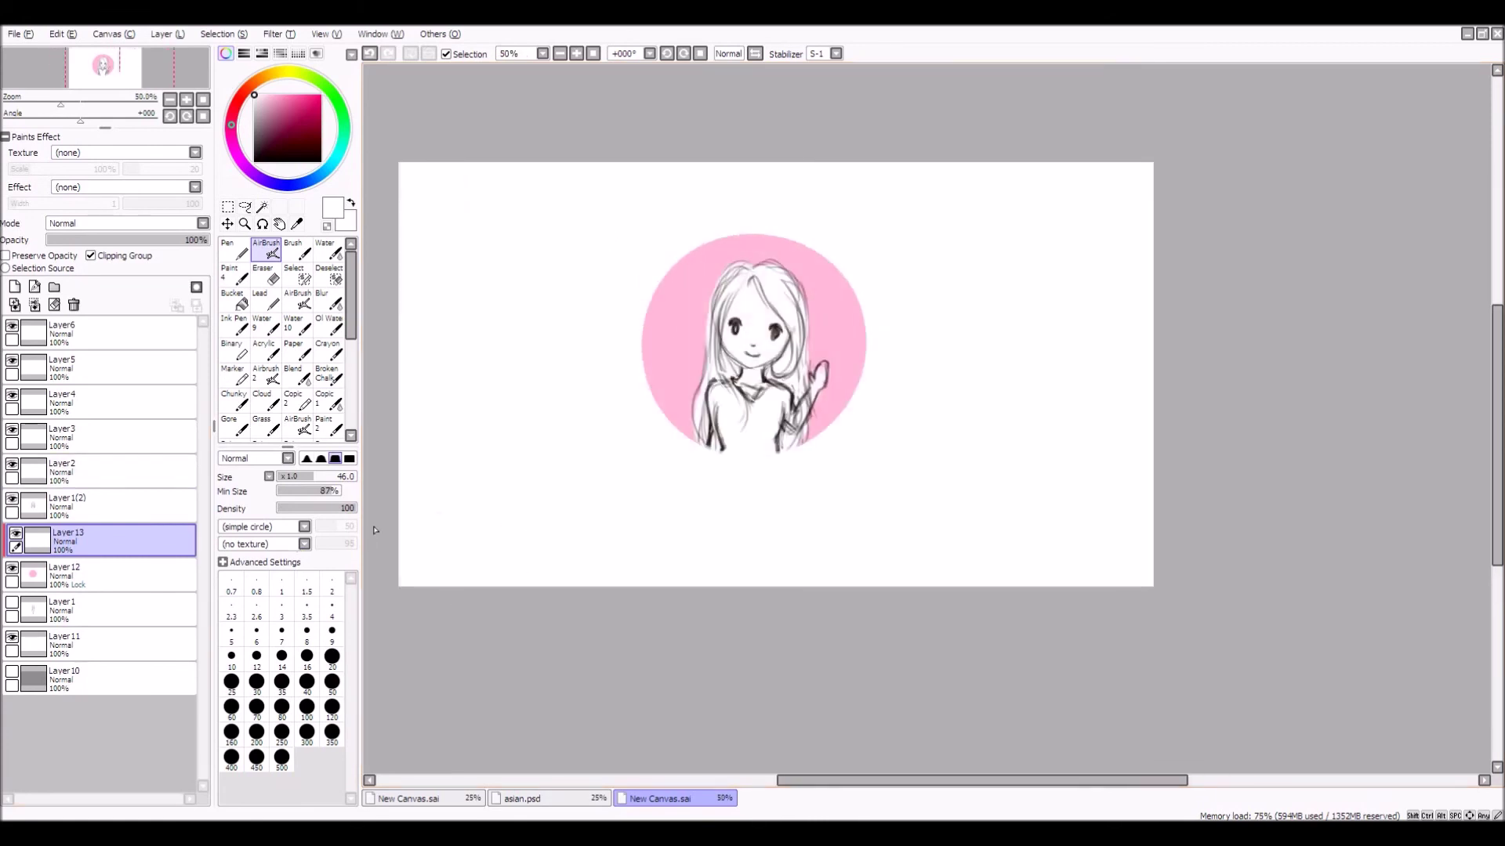
Show the grey background layer again and lower its opacity to about 73%
click(94, 680)
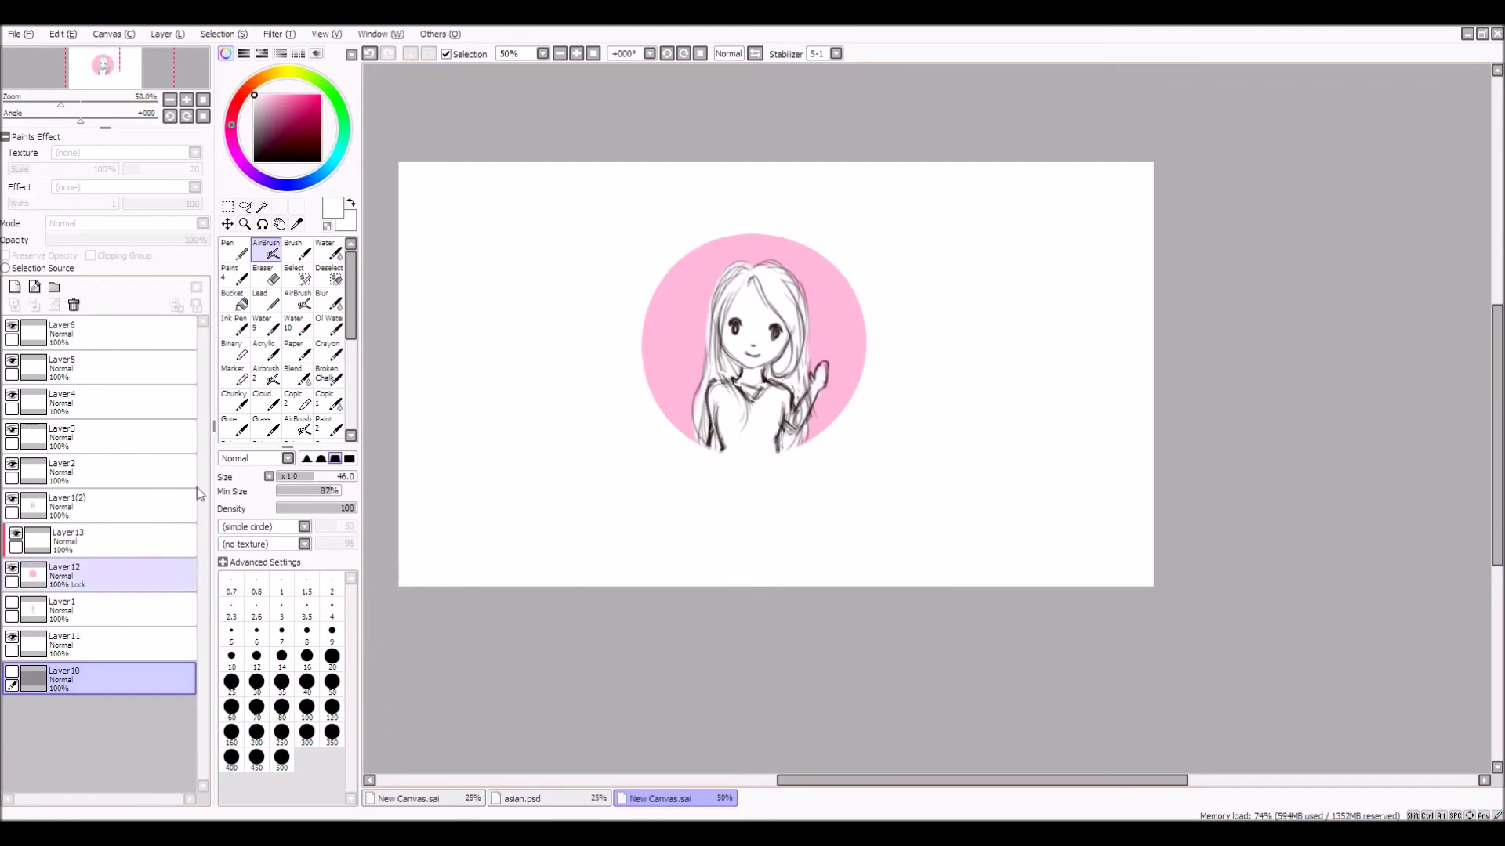
click(12, 673)
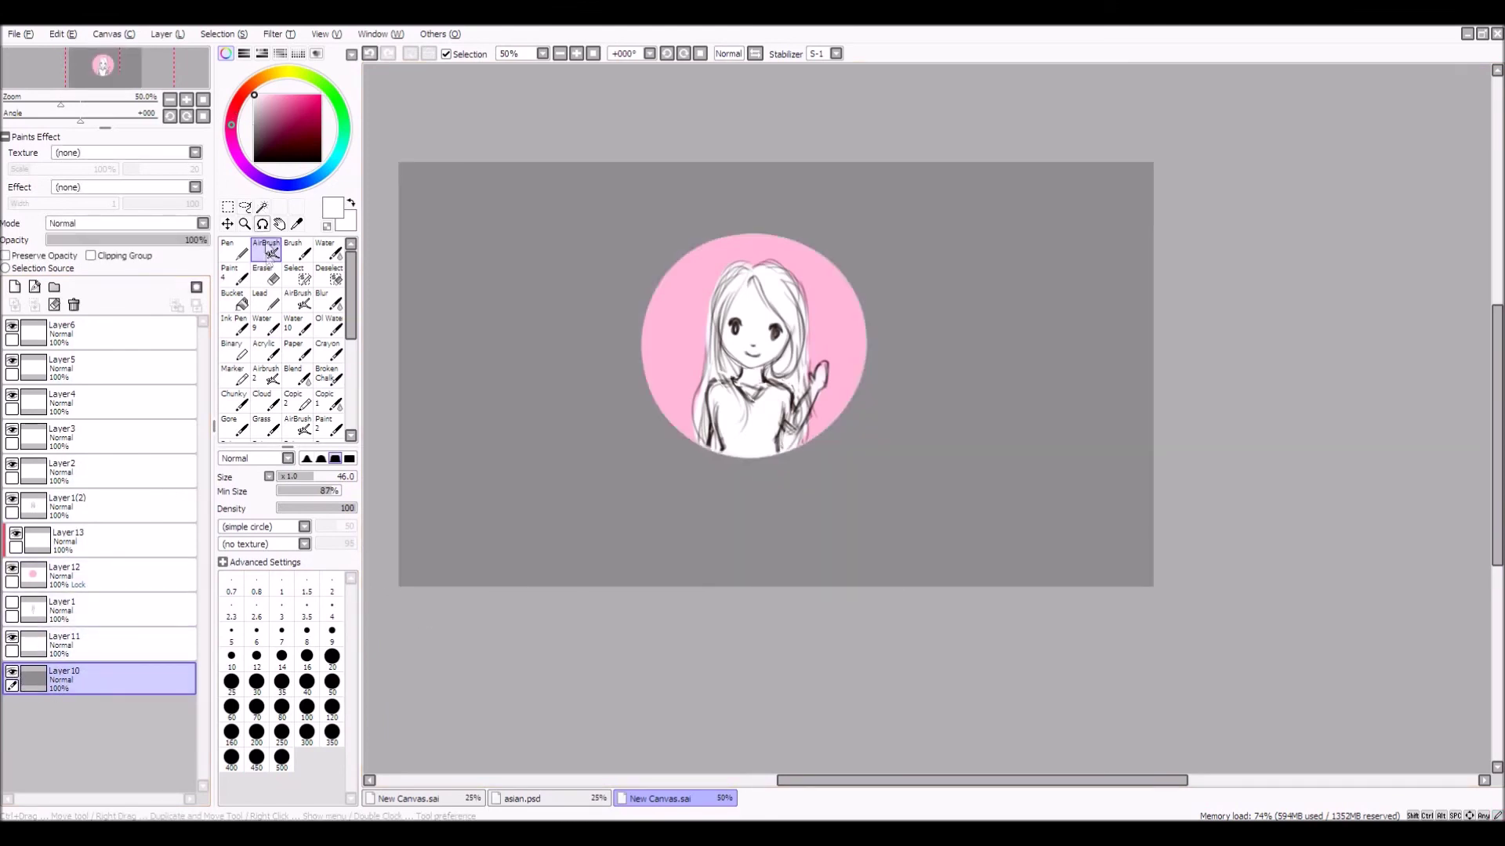
mouse_move(133, 240)
mouse_down()
mouse_move(103, 243)
mouse_move(159, 240)
mouse_up()
scroll(819, 384, down, 3)
scroll(855, 415, up, 1)
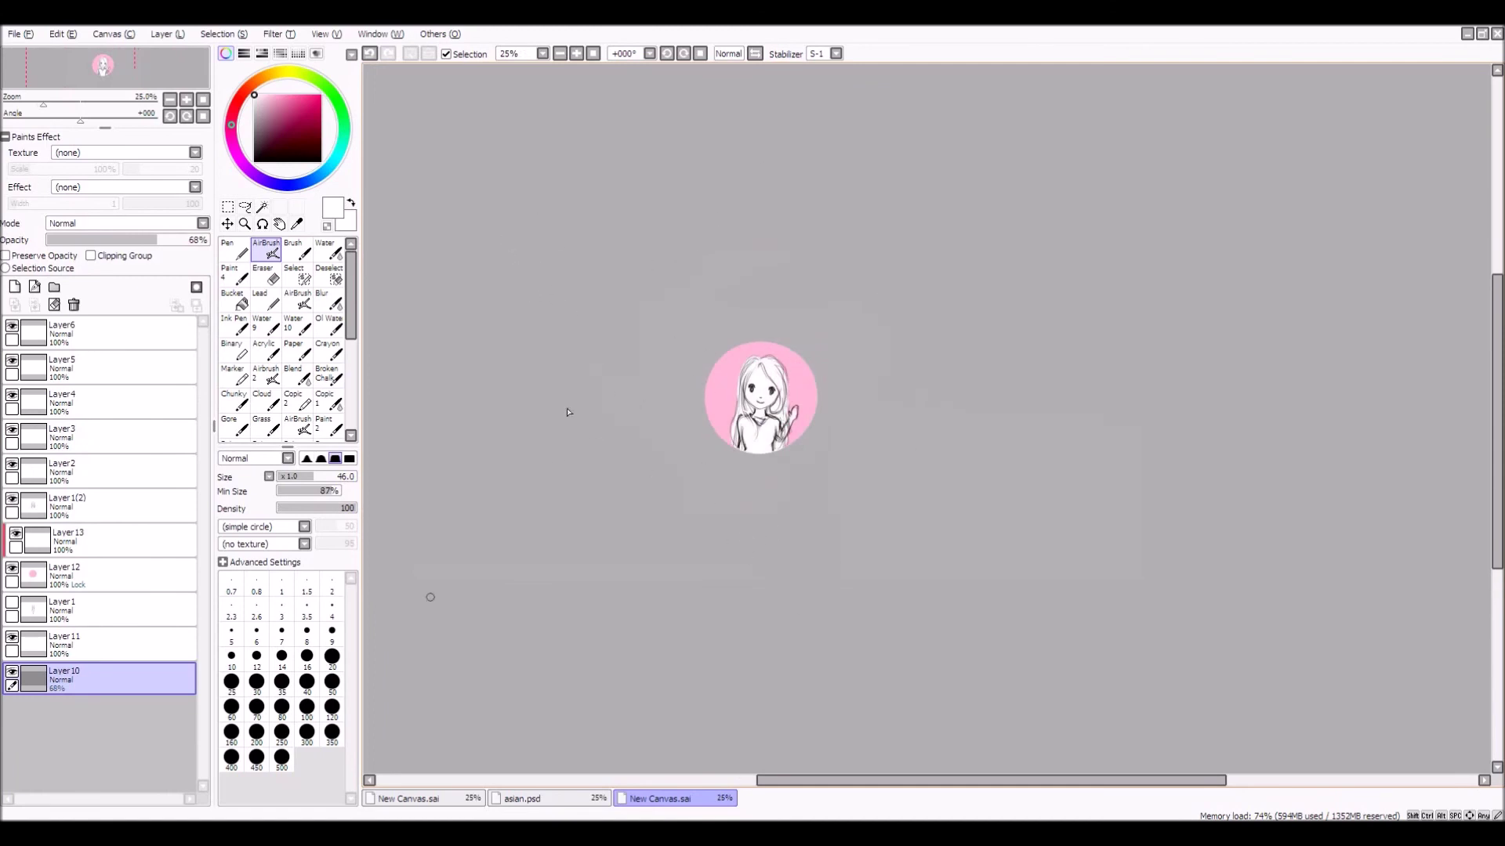
scroll(568, 413, up, 2)
scroll(521, 572, down, 2)
scroll(484, 756, up, 1)
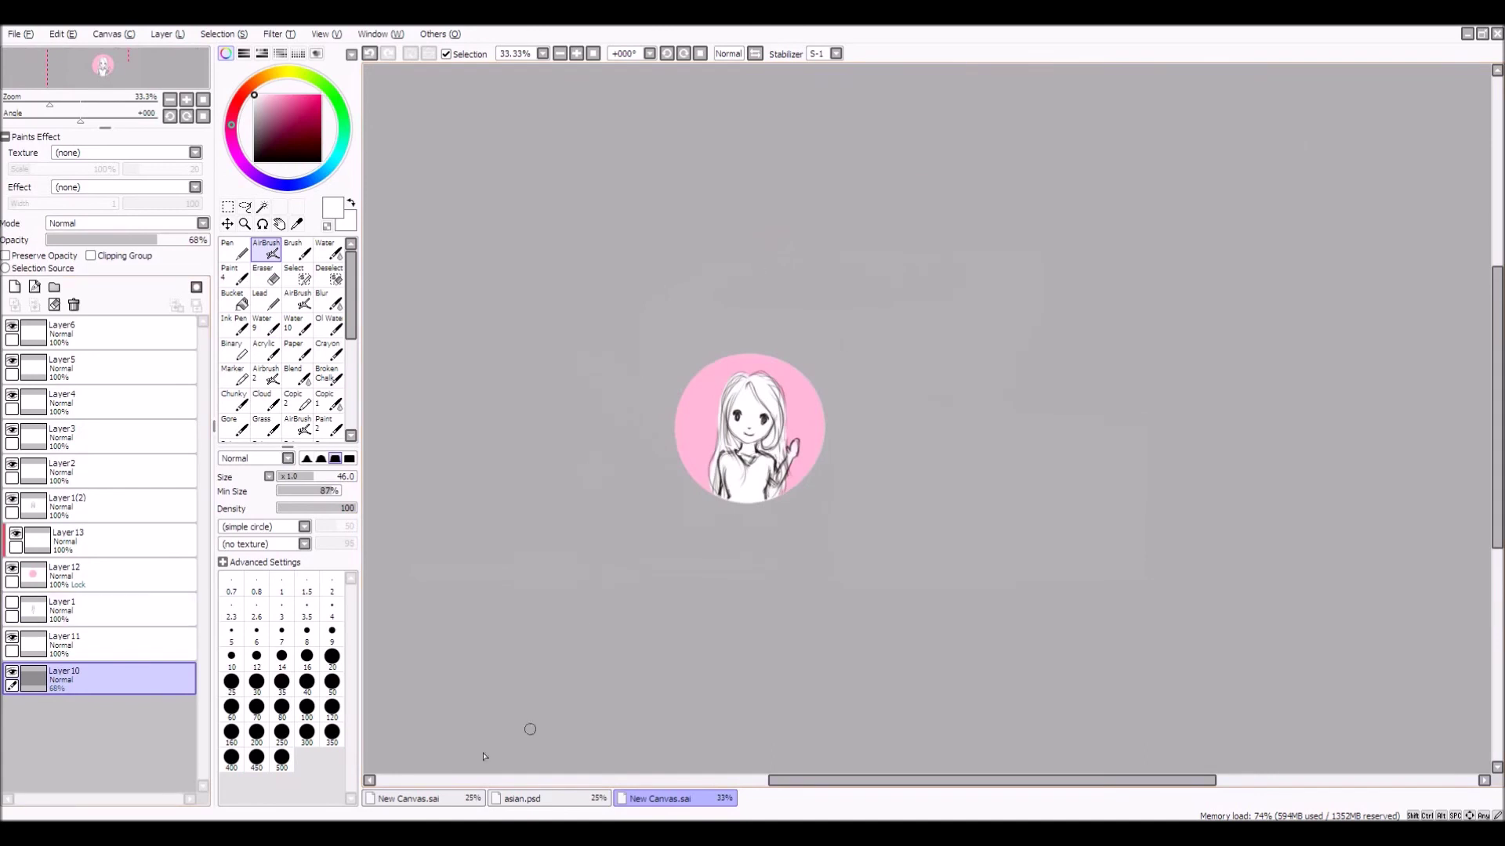
scroll(618, 536, up, 1)
Fine-tune the grey background's opacity, then return it to 100%
drag(136, 244, 159, 244)
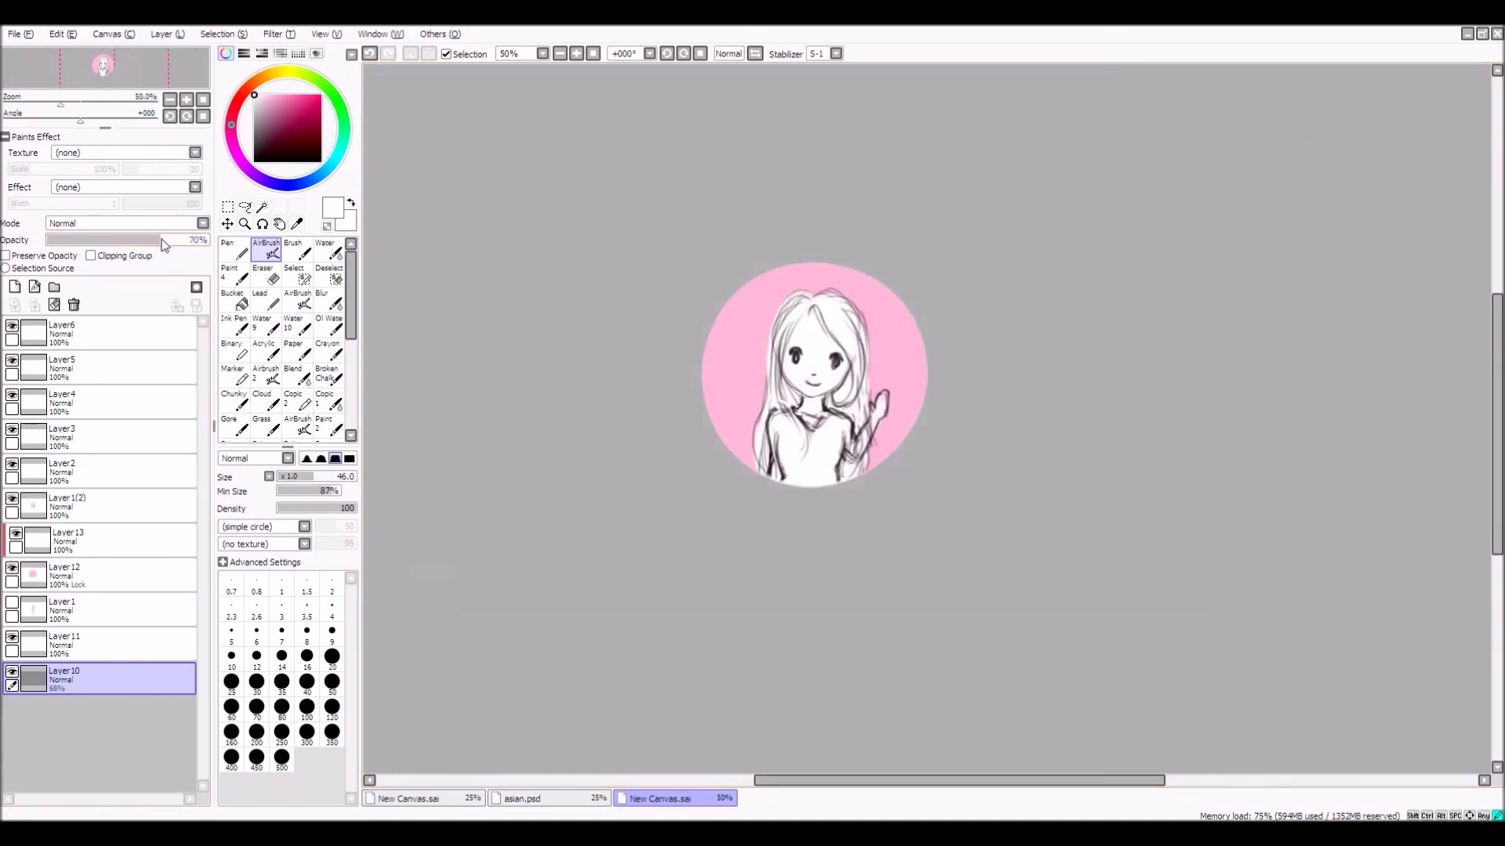
scroll(716, 547, down, 4)
scroll(728, 476, up, 2)
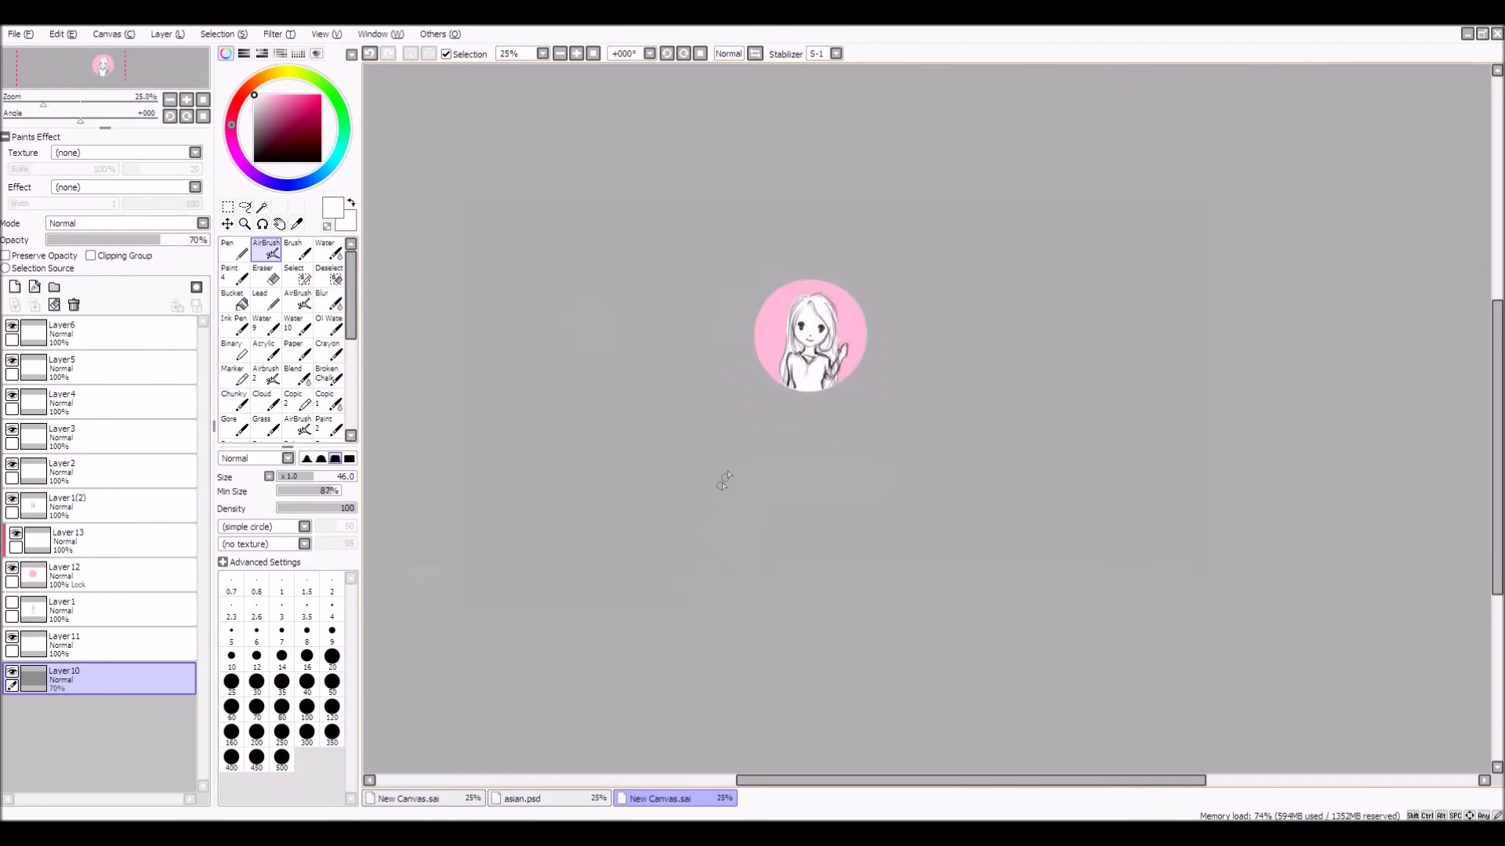
scroll(826, 353, down, 2)
scroll(850, 393, up, 2)
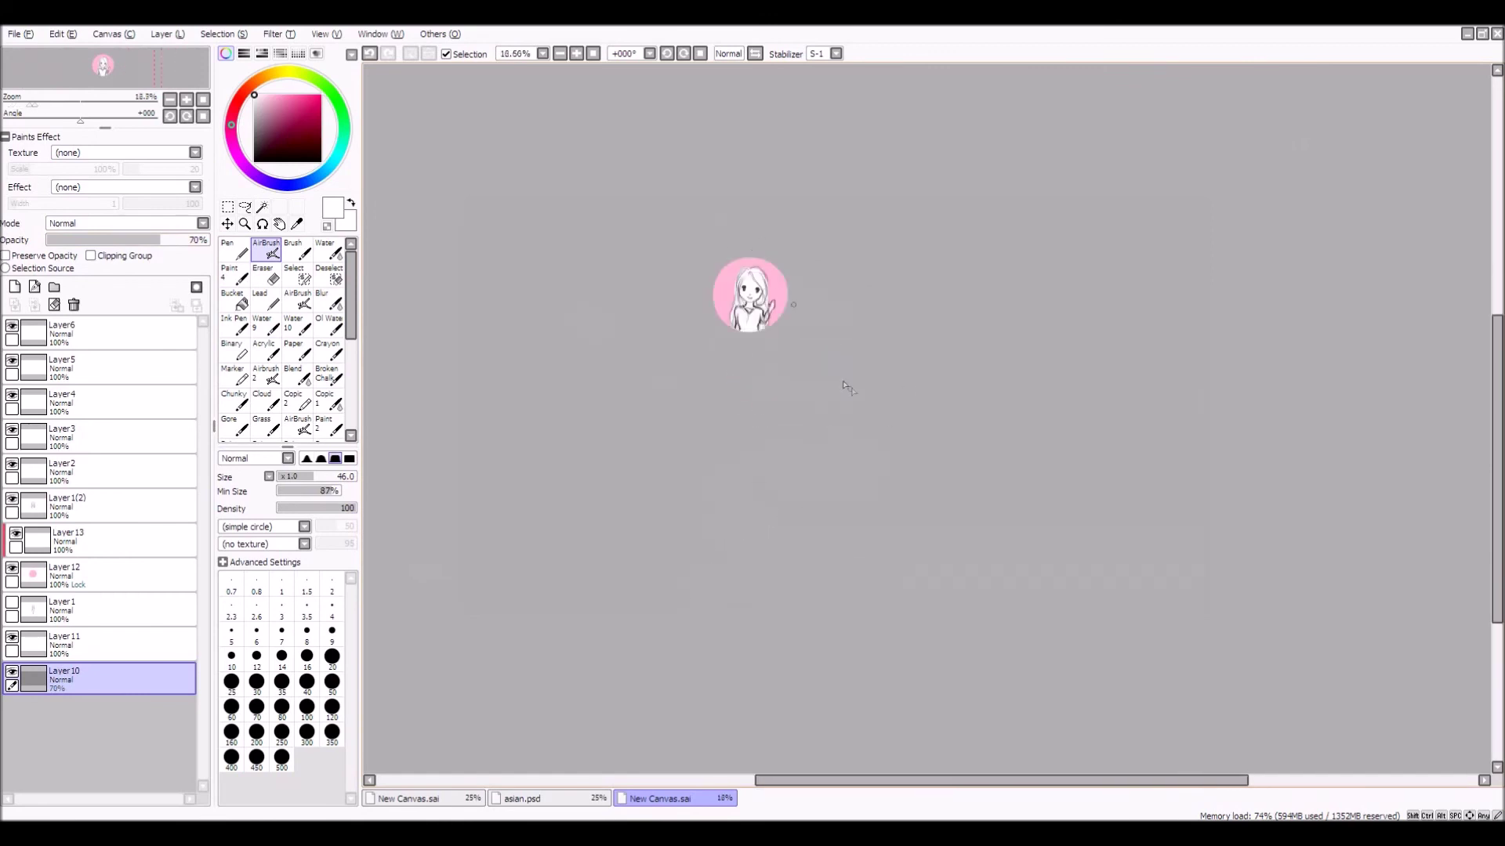
scroll(719, 374, up, 3)
scroll(718, 374, down, 2)
scroll(756, 400, up, 1)
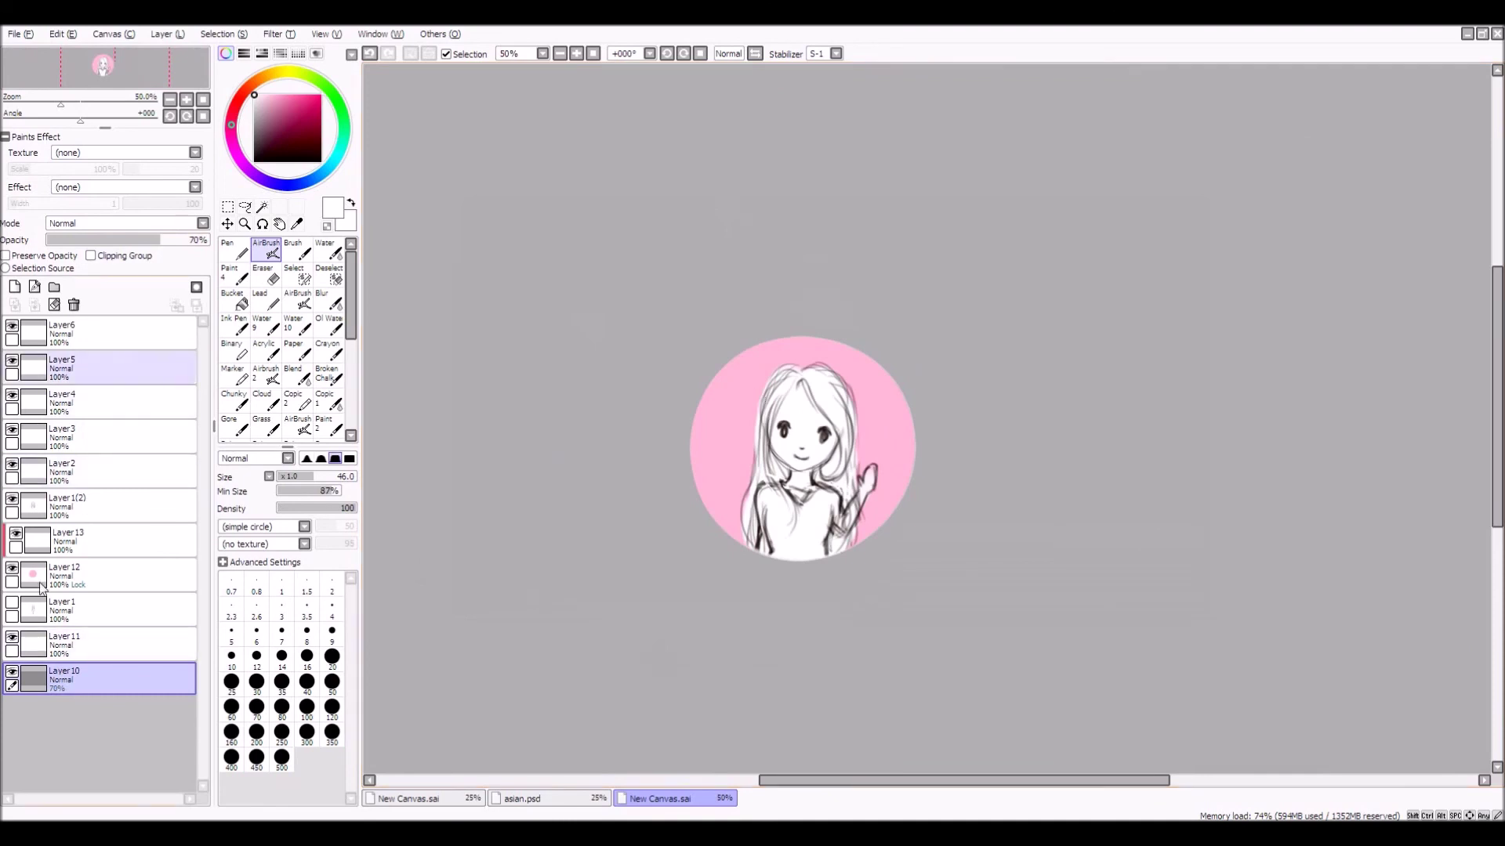
drag(157, 250, 249, 248)
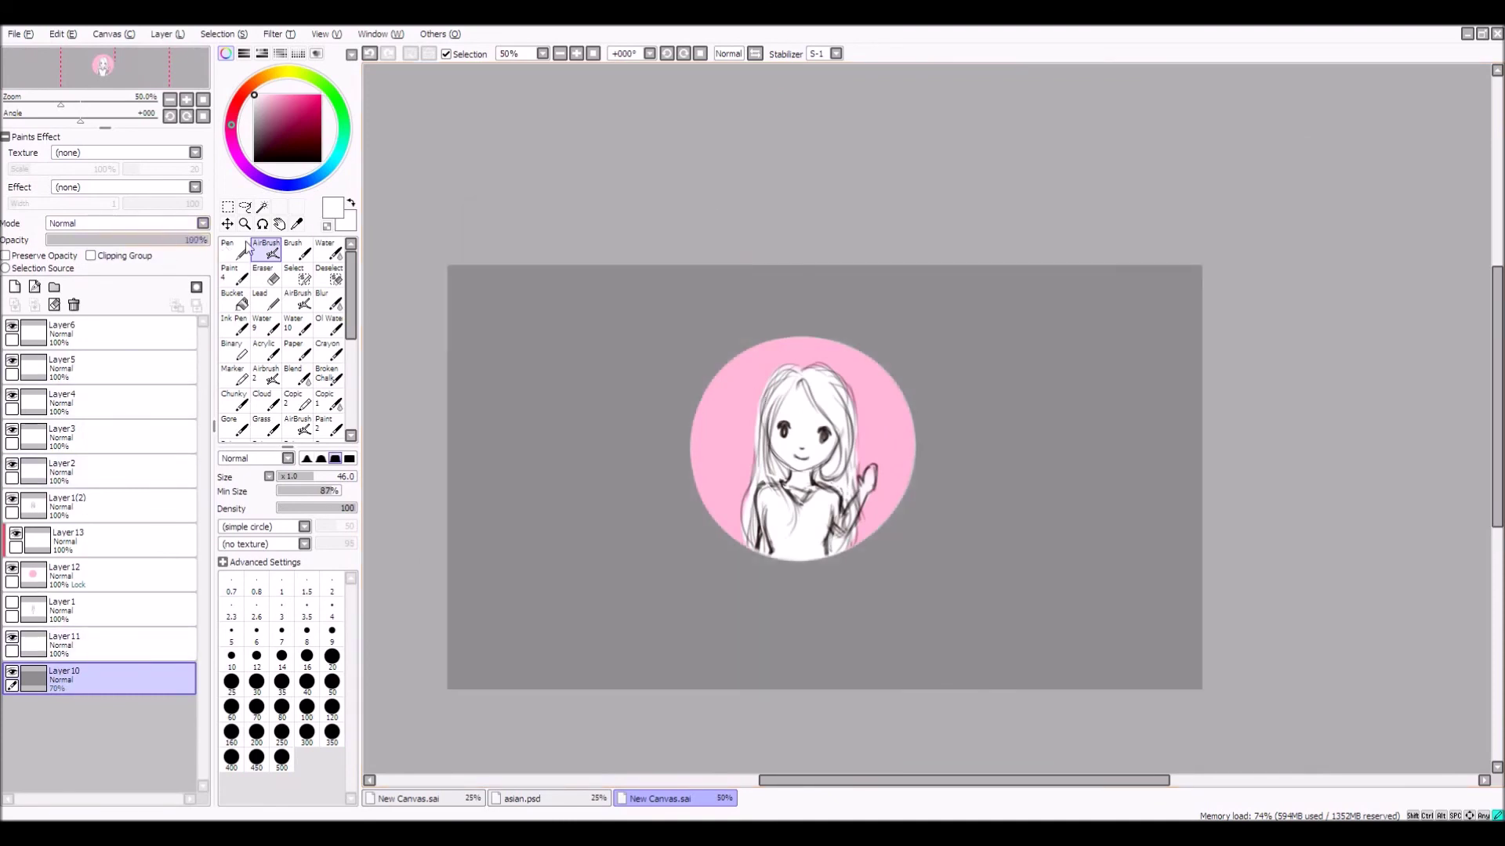
scroll(839, 447, down, 1)
scroll(717, 394, up, 1)
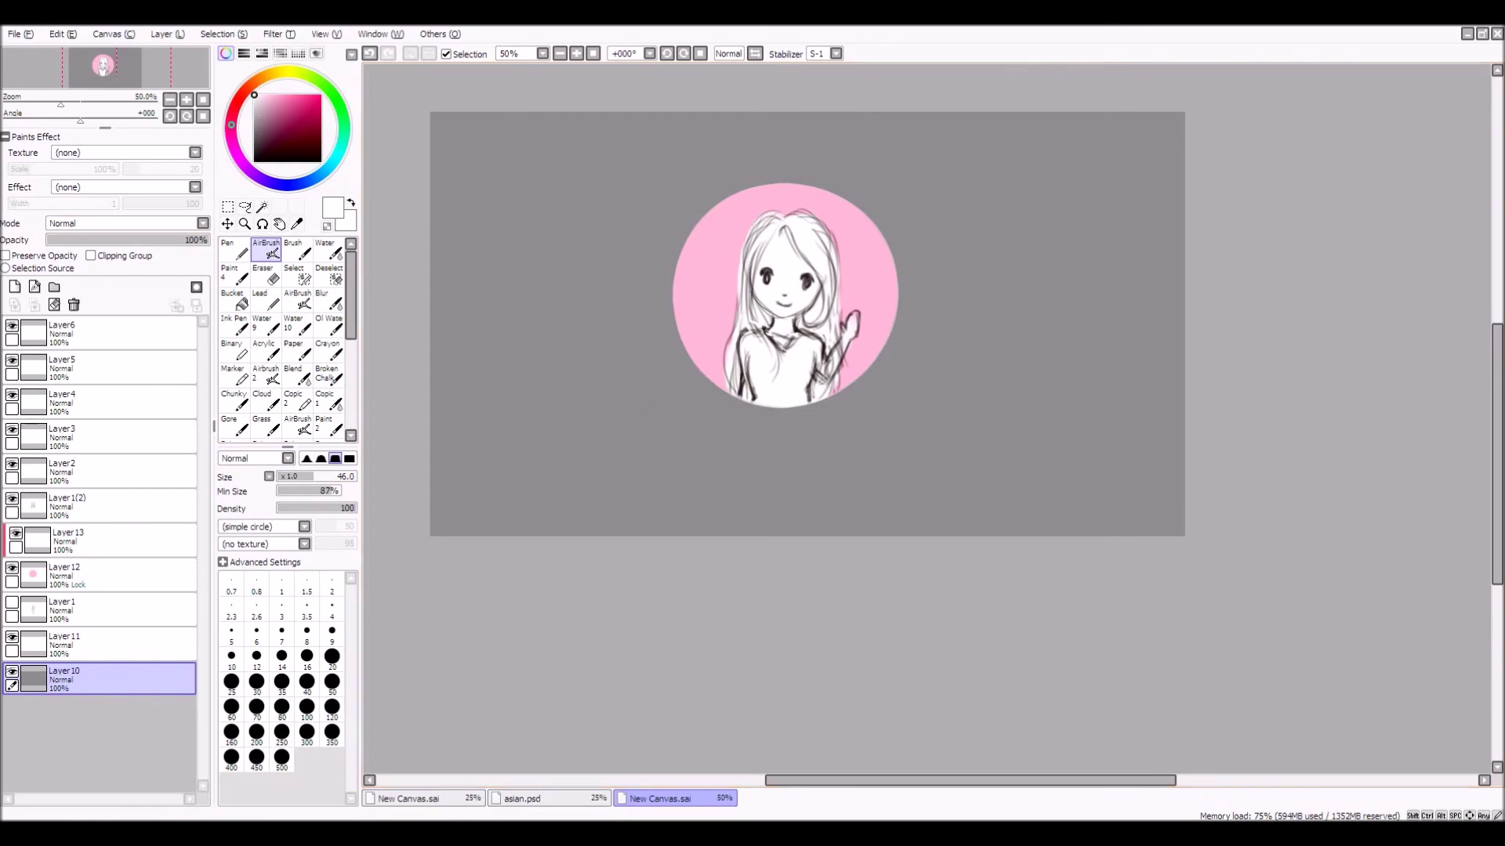
scroll(786, 282, up, 1)
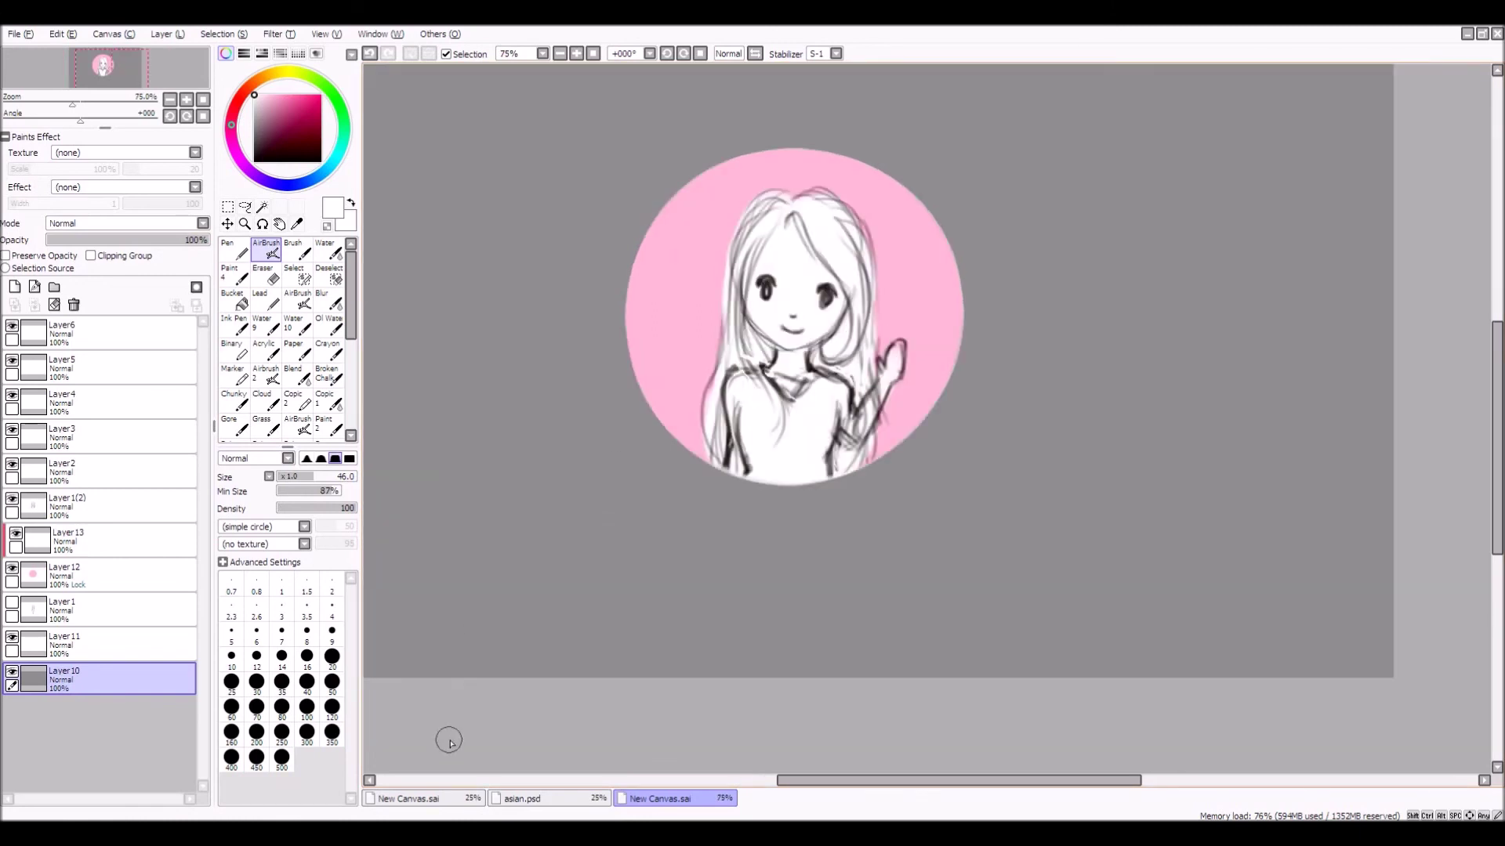
Stop the HyperCam screen recording
click(363, 837)
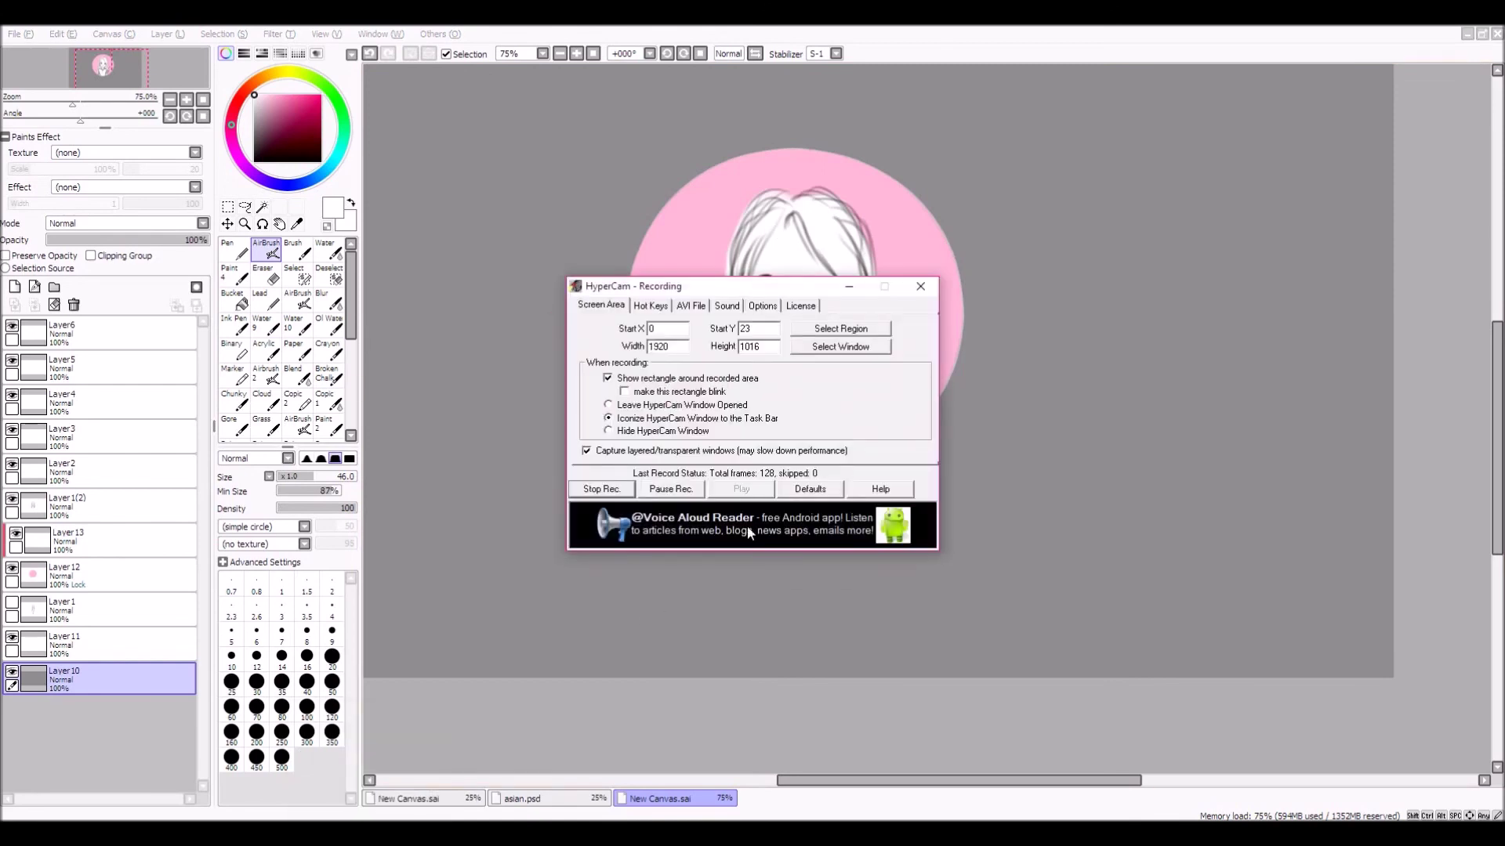
click(603, 489)
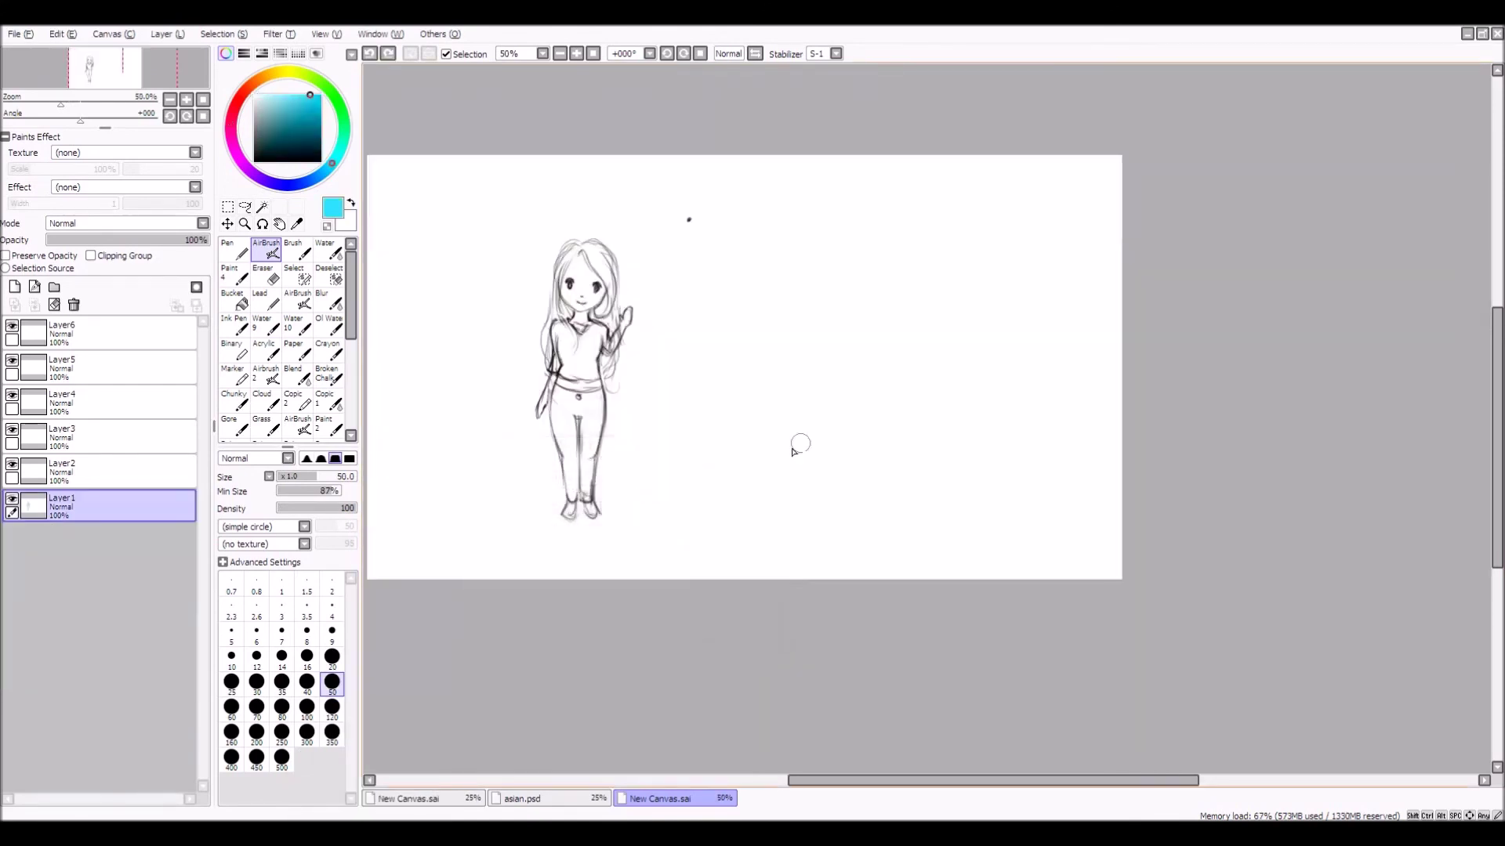
scroll(799, 441, down, 1)
scroll(491, 404, up, 1)
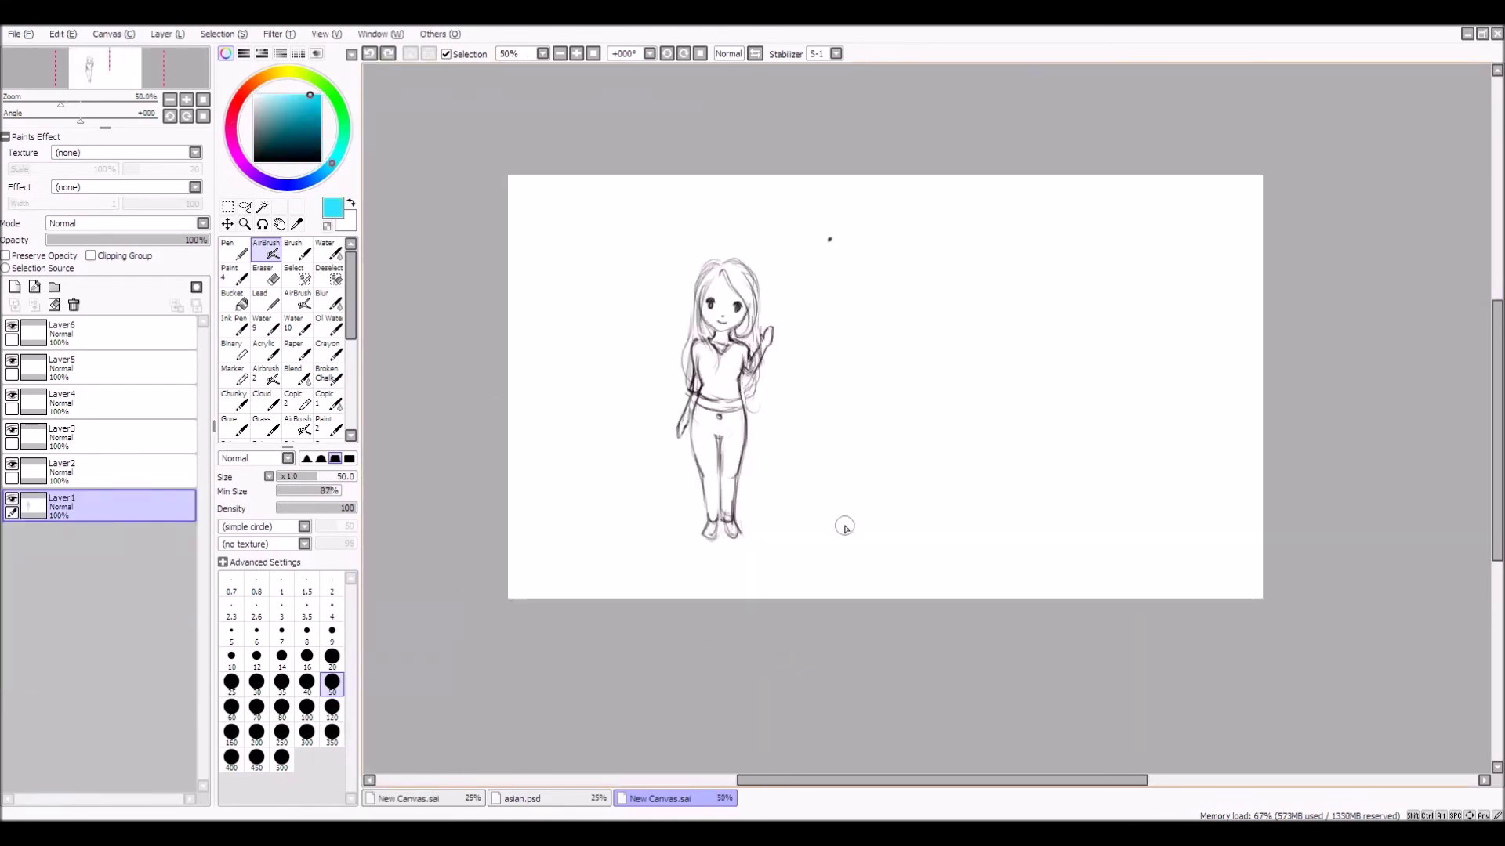